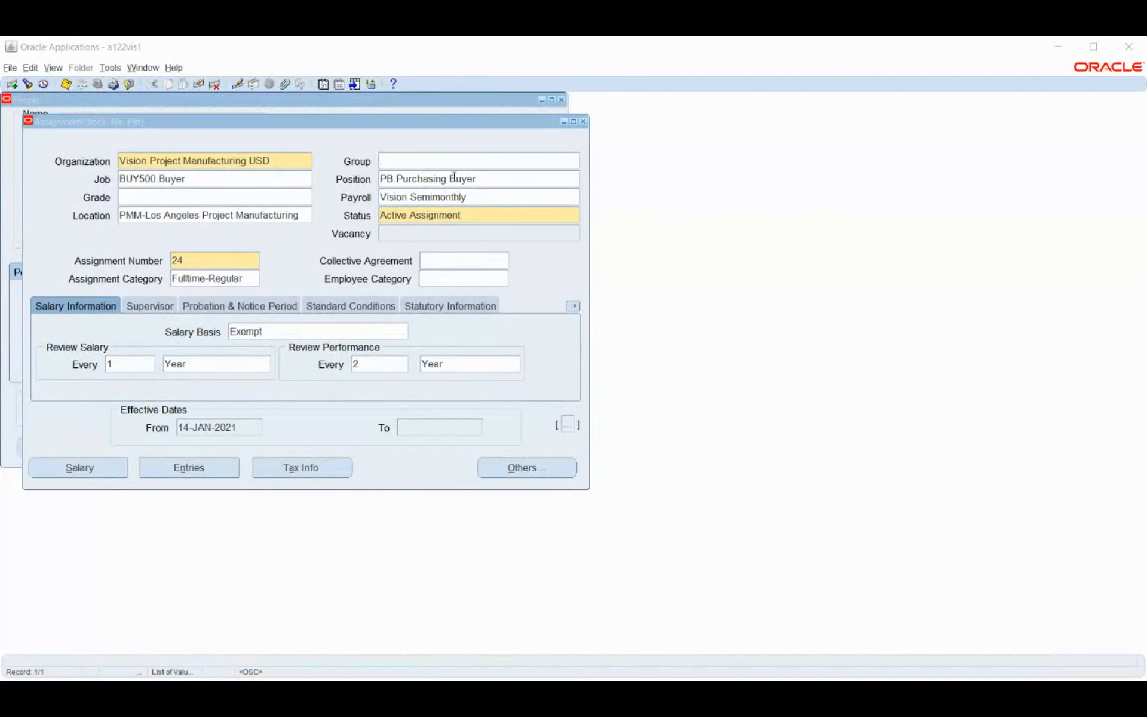
# Close the Assignment form, then review the People form's 23-entry Navigation Options list and cancel it
pyautogui.click(587, 121)
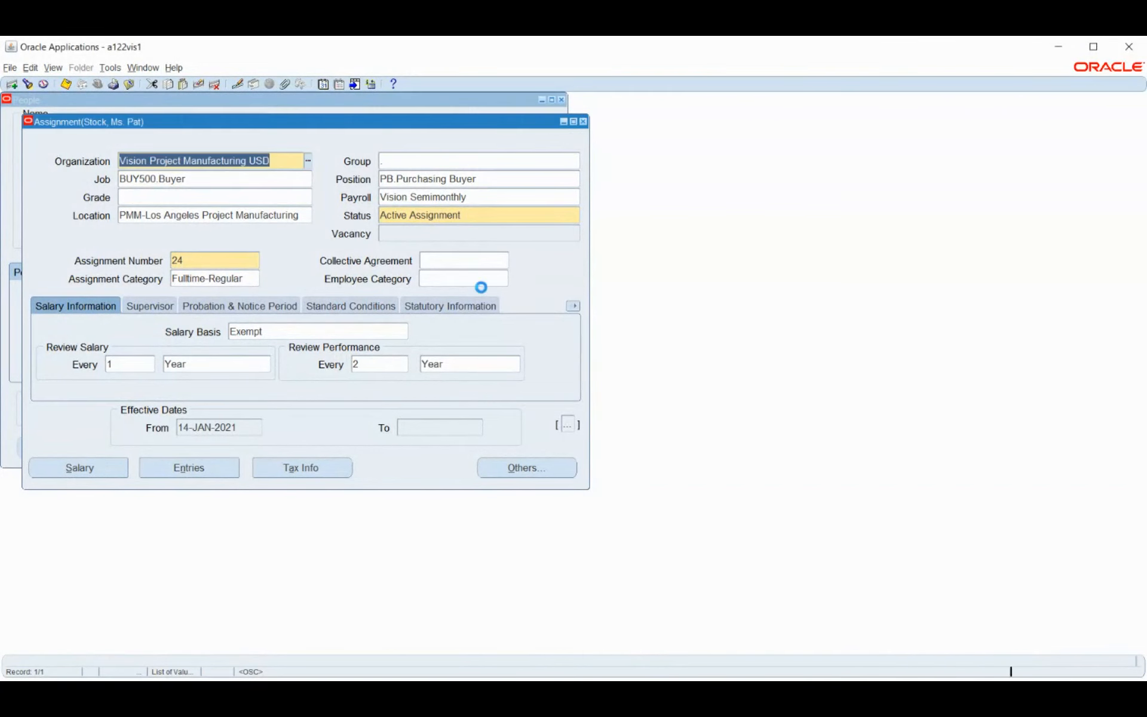
pyautogui.click(487, 448)
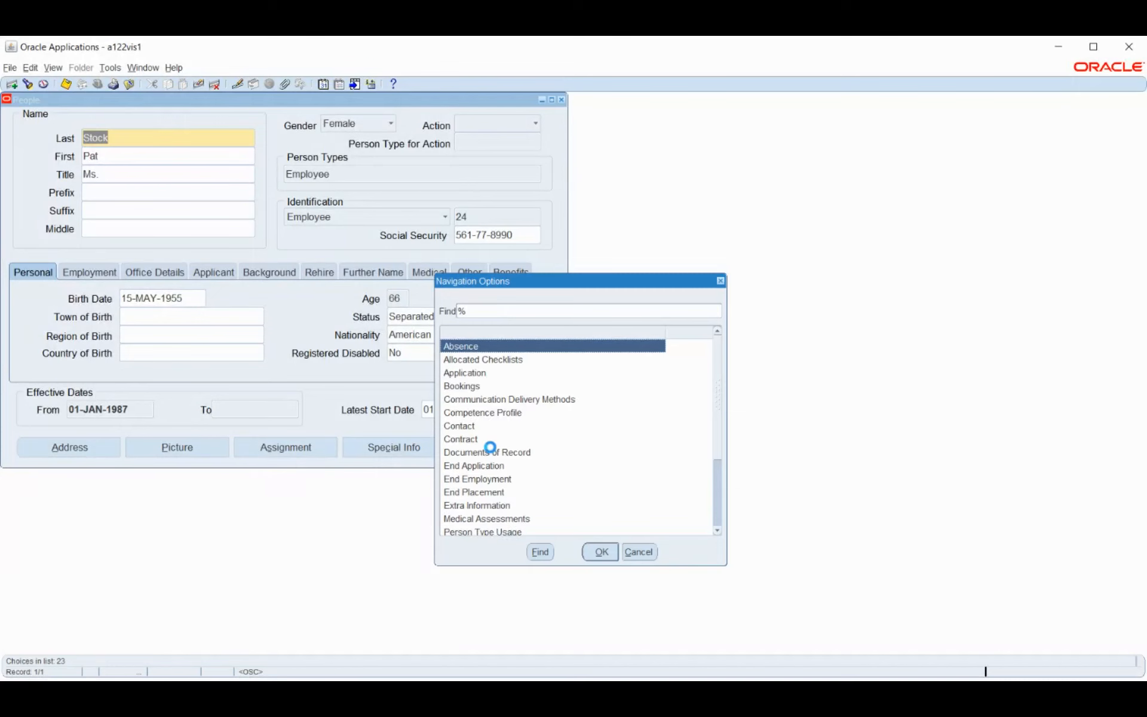
pyautogui.moveTo(598, 274); pyautogui.dragTo(600, 133)
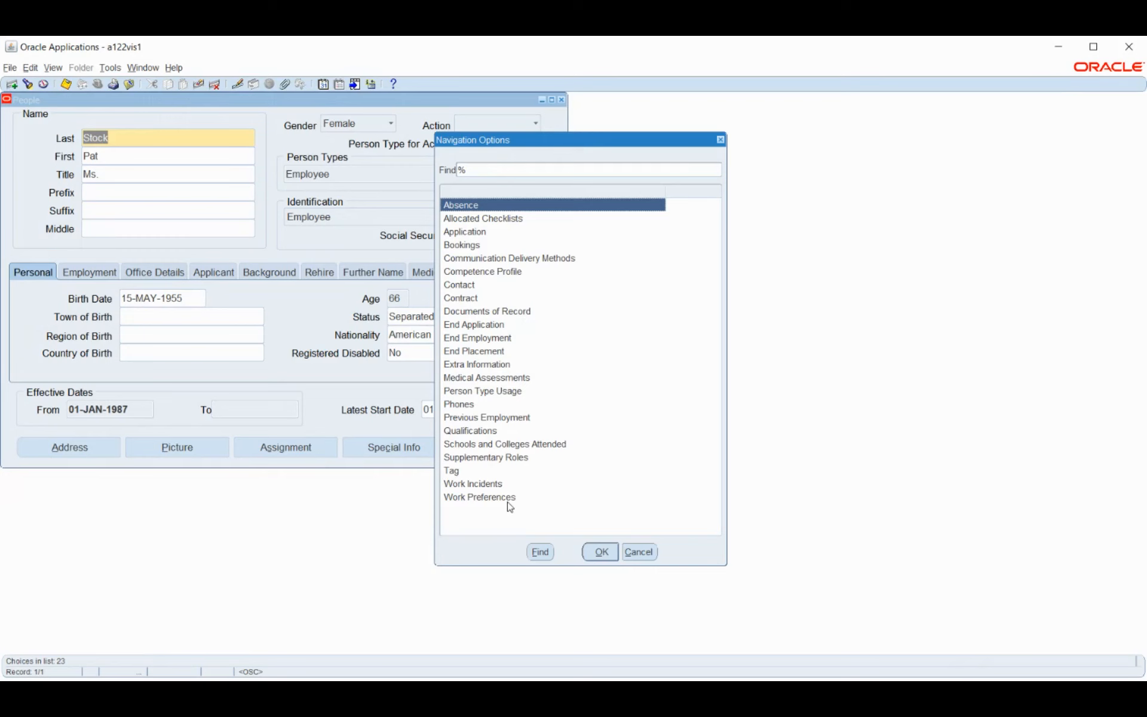
pyautogui.click(640, 553)
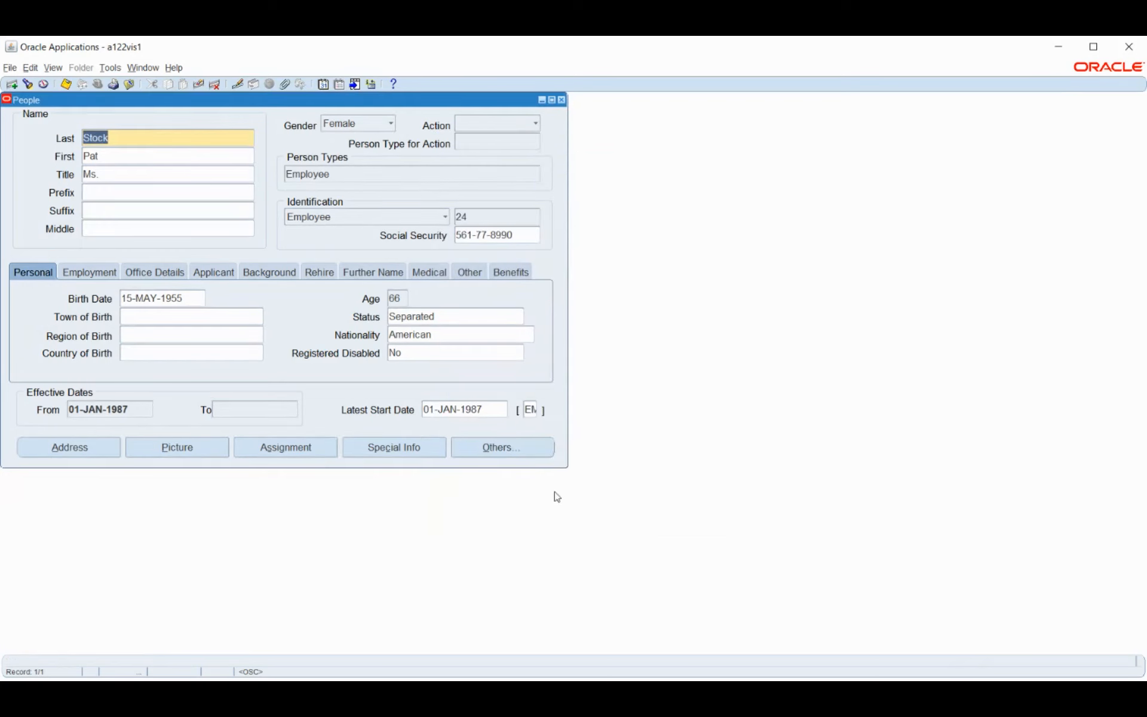
# Reopen the employee's Assignment form and bring up its 25-entry Navigation Options list, moved aside
pyautogui.click(298, 451)
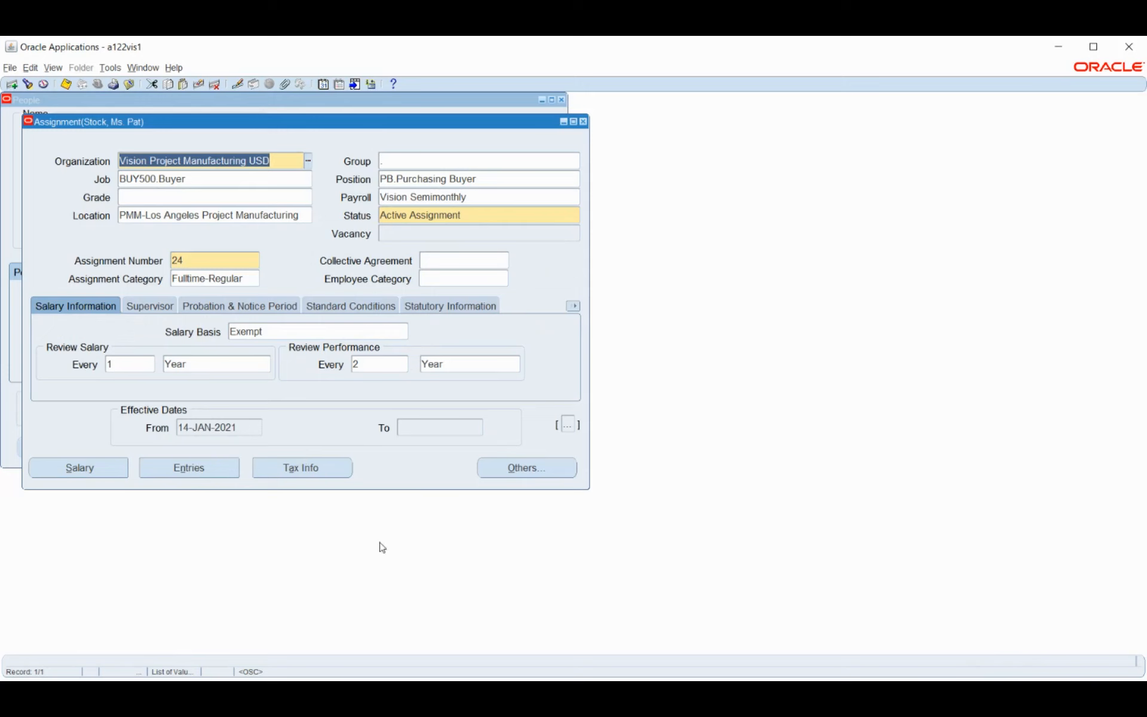
pyautogui.click(507, 468)
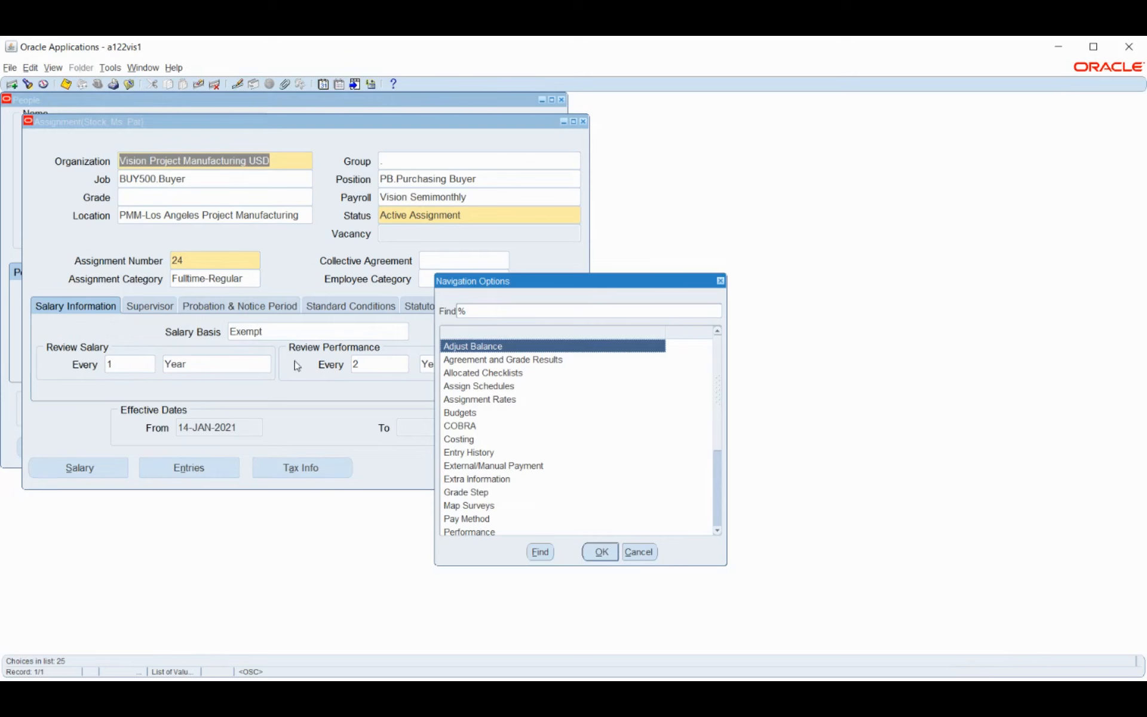
pyautogui.moveTo(463, 286); pyautogui.dragTo(639, 276)
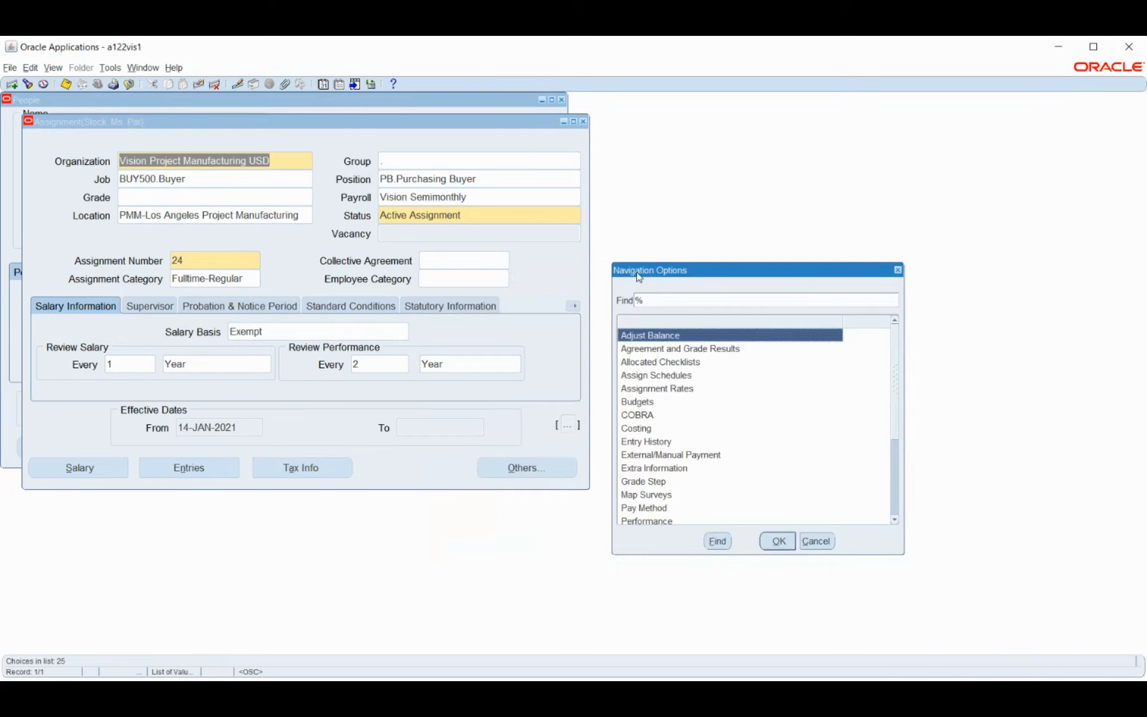
# Open QuickPay for the assignment, showing Date Paid 07-JUN-2021, period 11 2021 Semi-Month, status Unprocessed
pyautogui.doubleClick(671, 364)
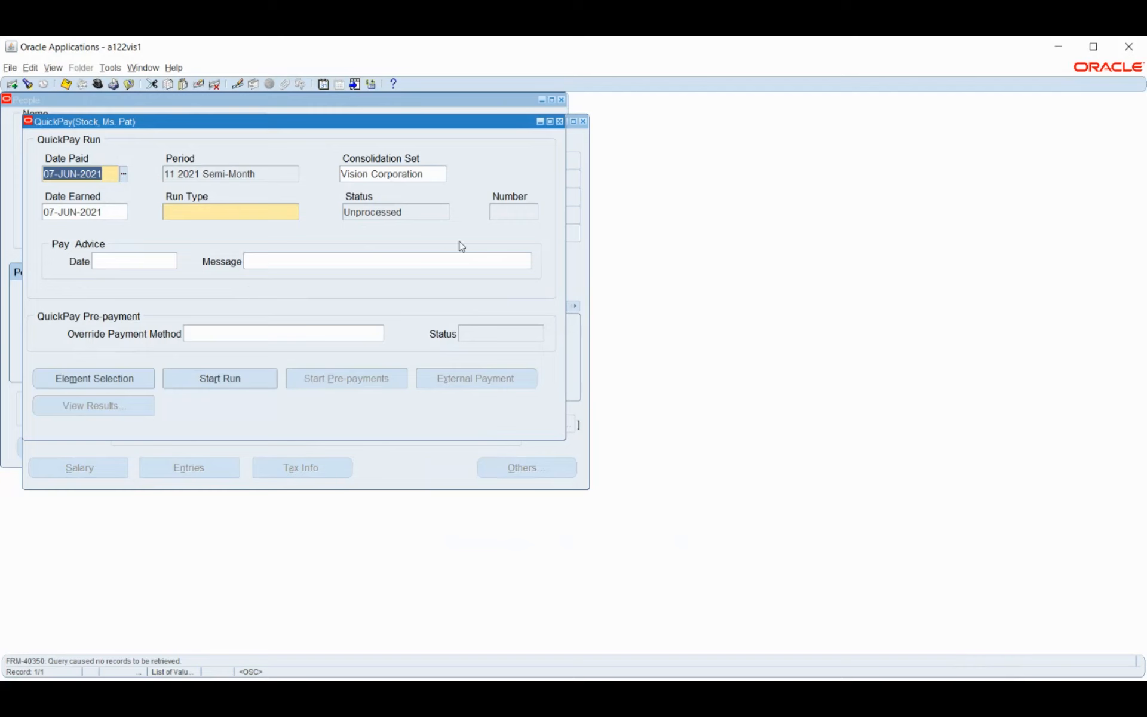
# Close QuickPay and bring the assignment's Navigation Options list back up
pyautogui.click(560, 122)
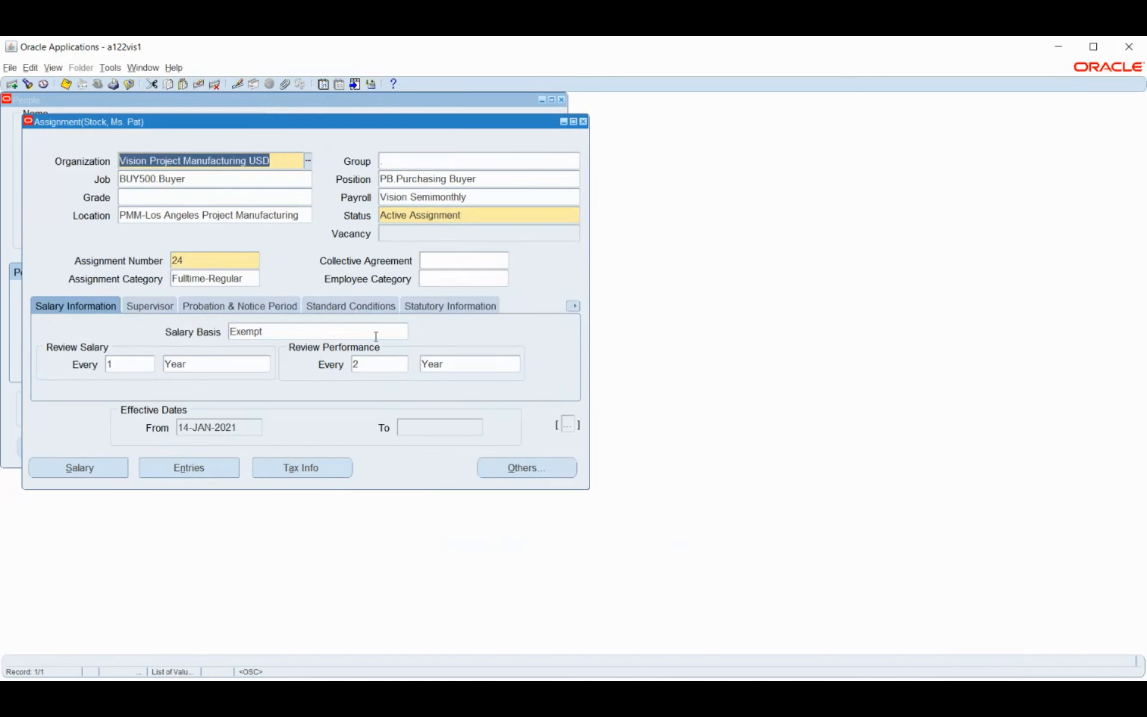
pyautogui.click(527, 469)
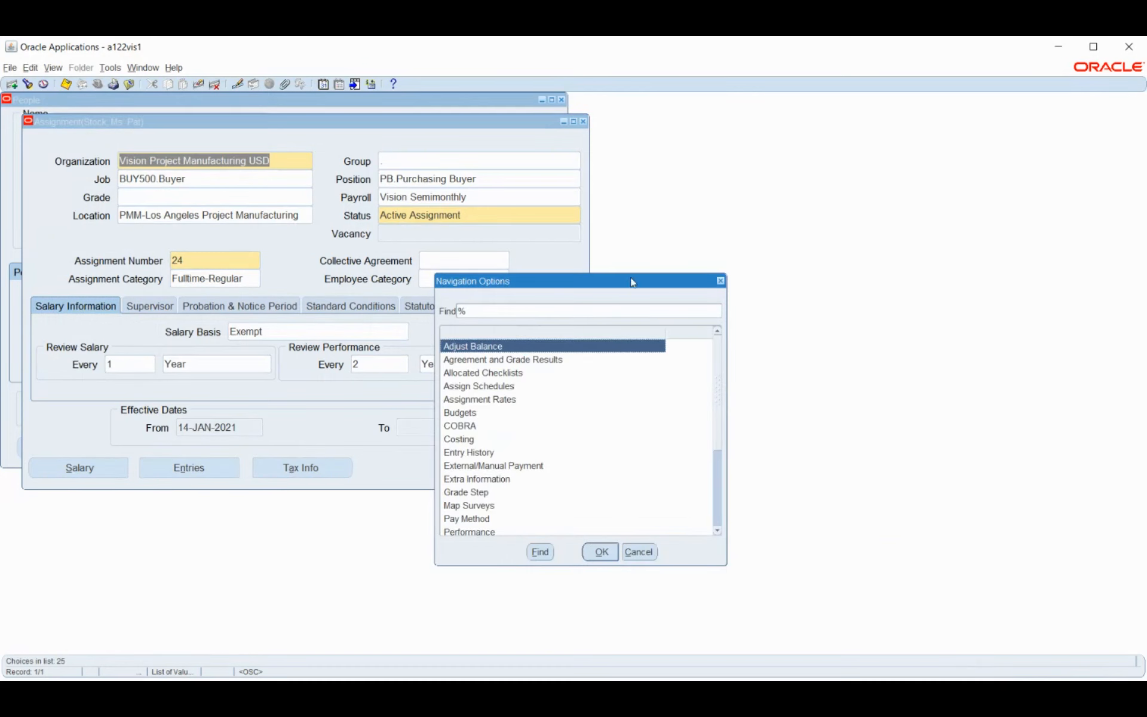
pyautogui.moveTo(630, 273); pyautogui.dragTo(616, 198)
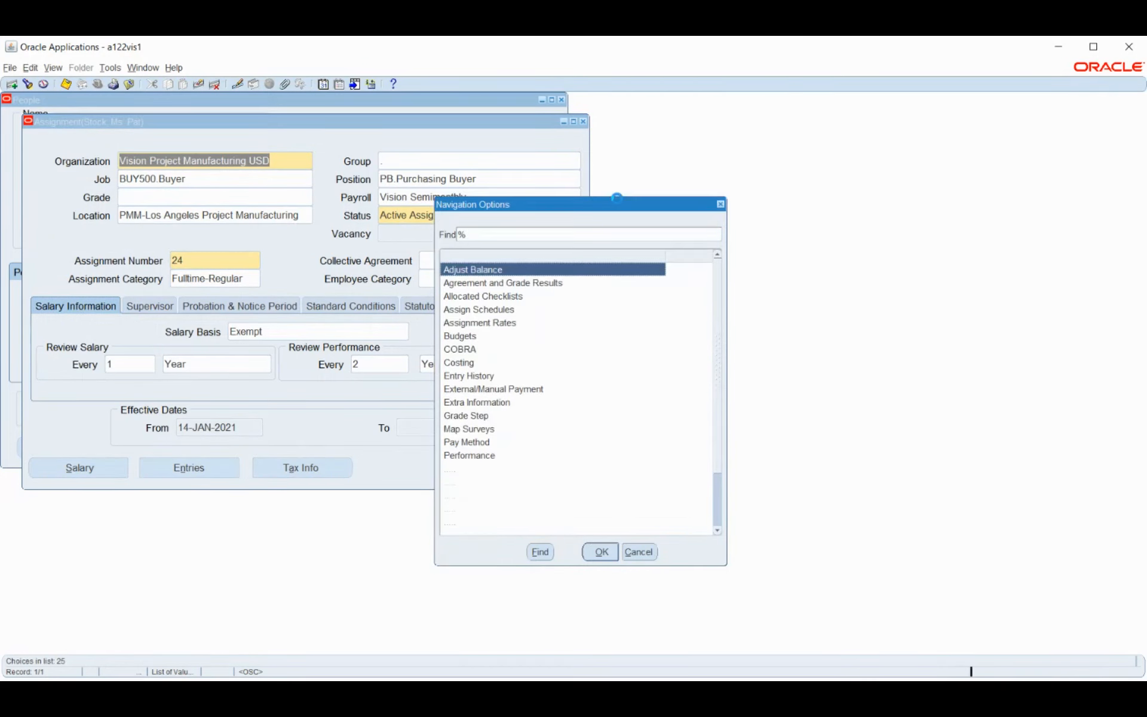
# Browse Pay Method, Reverse Run and Salary History, then select Statement of Earnings
pyautogui.click(482, 446)
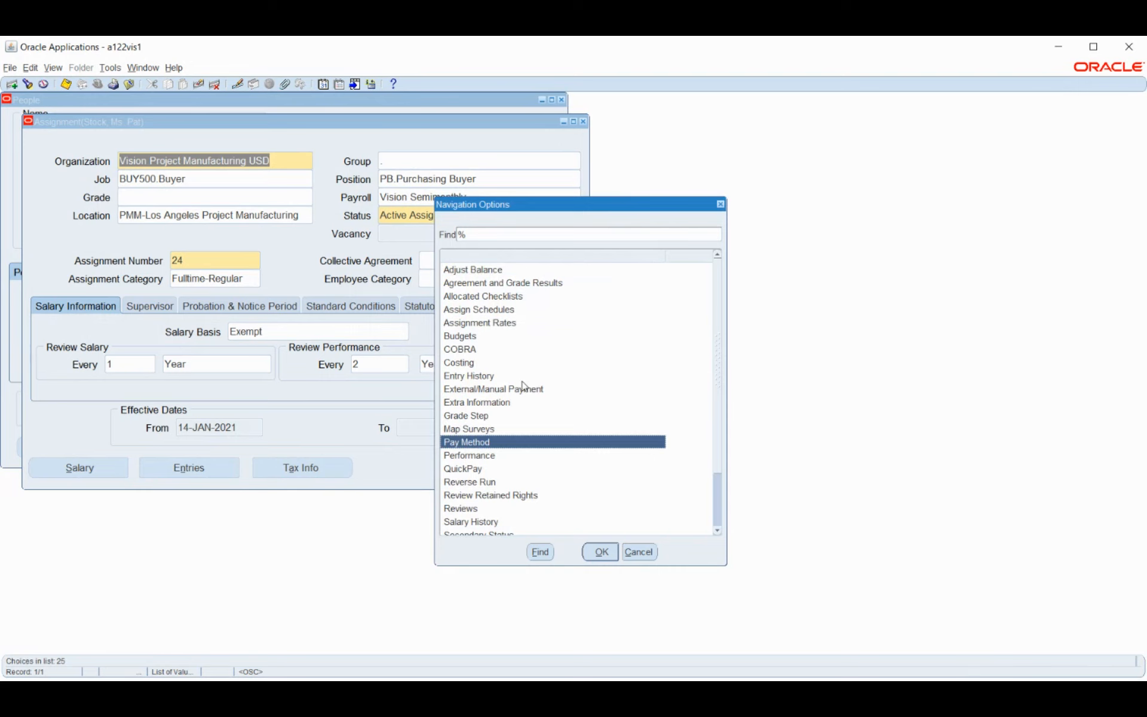
pyautogui.scroll(-1, 523, 385)
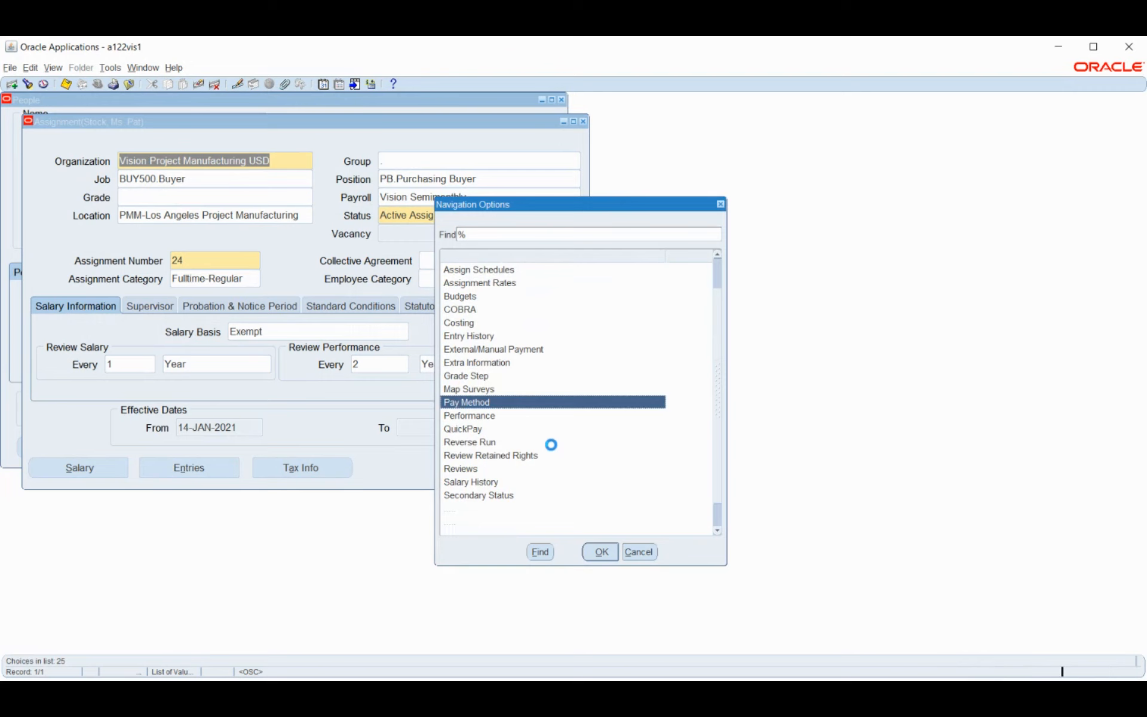
pyautogui.click(470, 444)
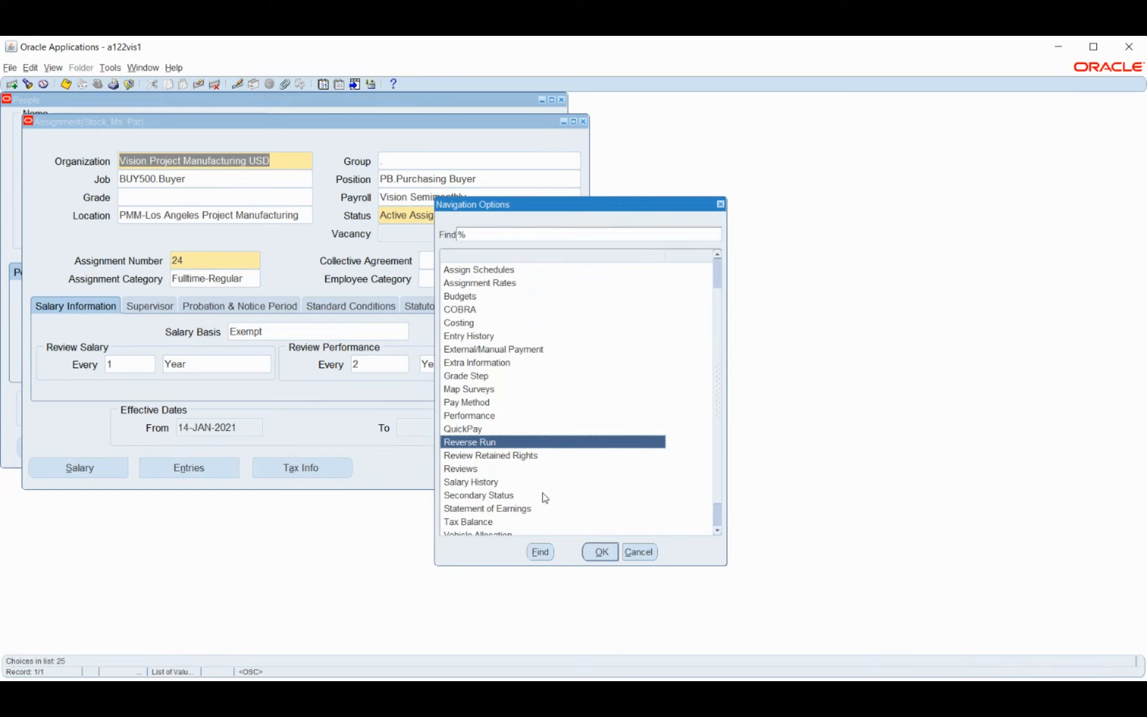
pyautogui.doubleClick(490, 484)
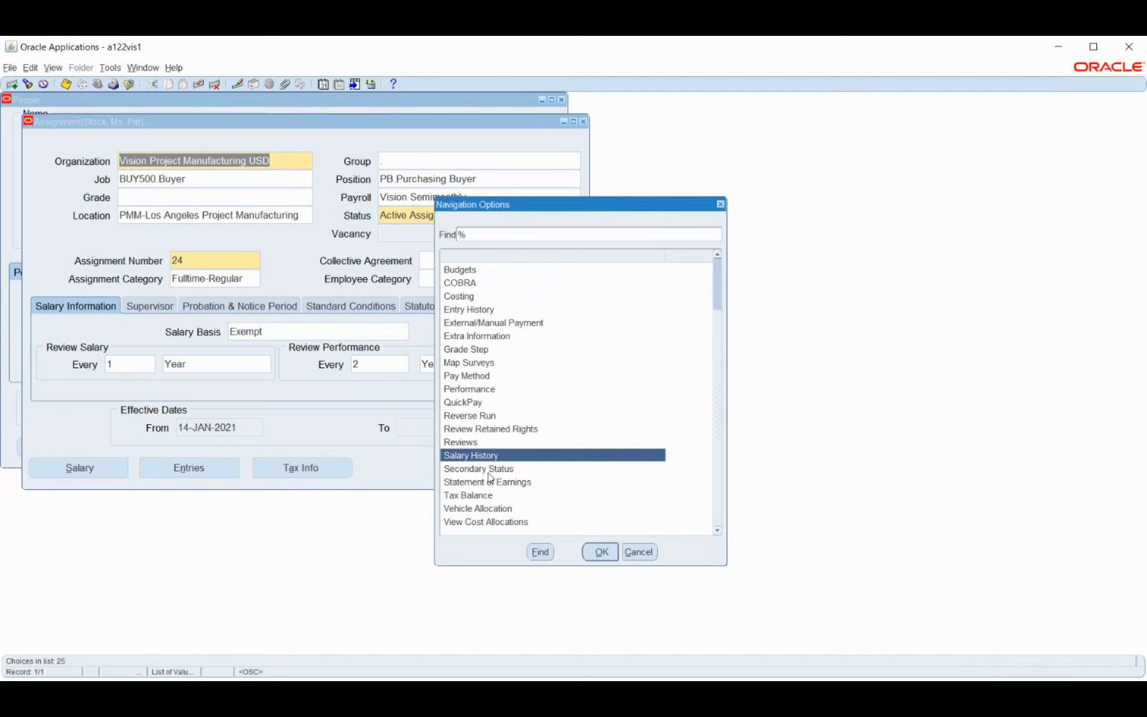
pyautogui.click(474, 485)
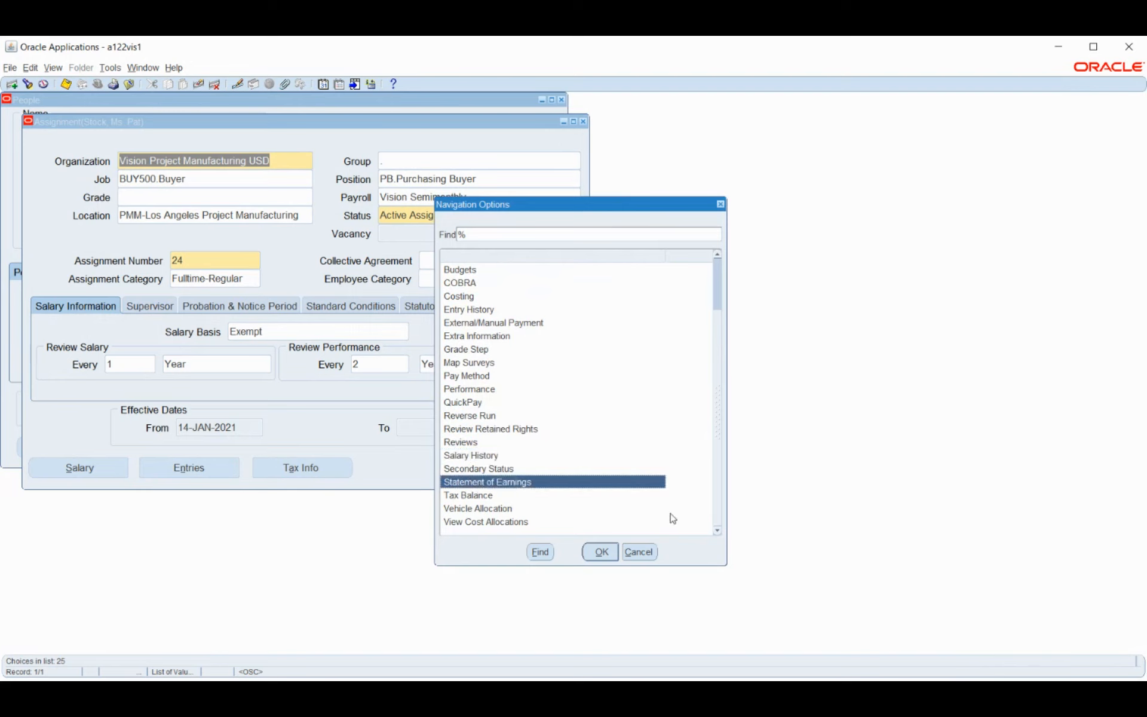
# Open the 16–31 AUG 2009 Statement of Earnings (gross 3182.41, net 2575.33) and select FIT Withheld
pyautogui.click(602, 555)
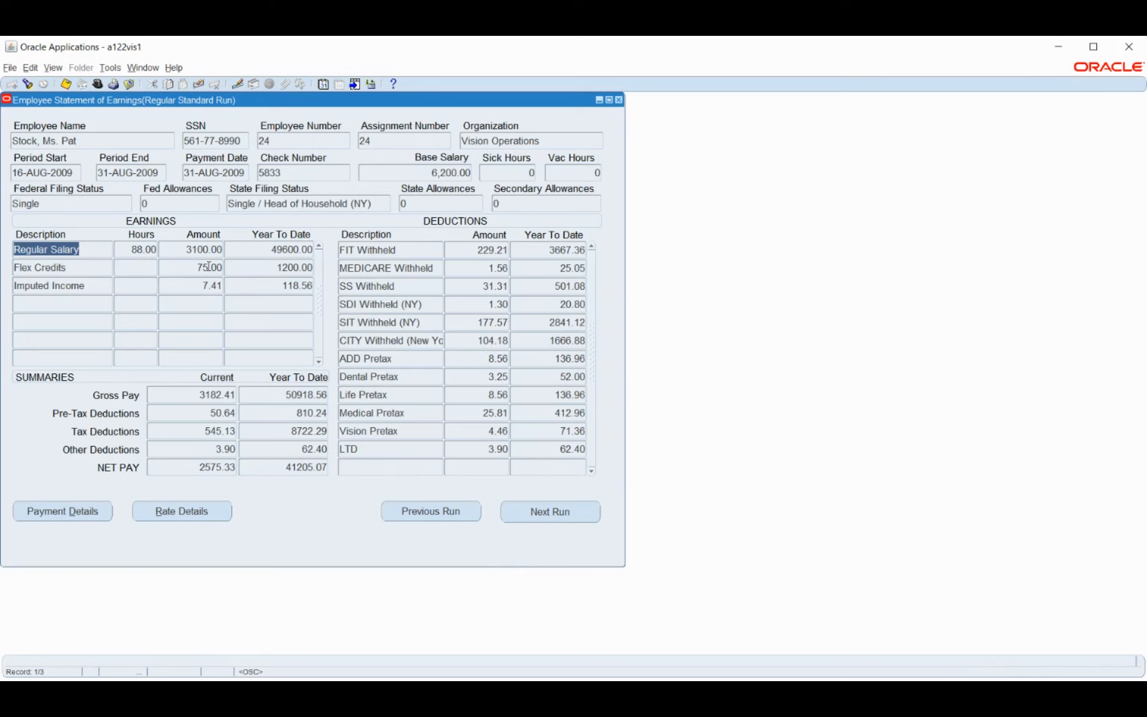
pyautogui.click(370, 249)
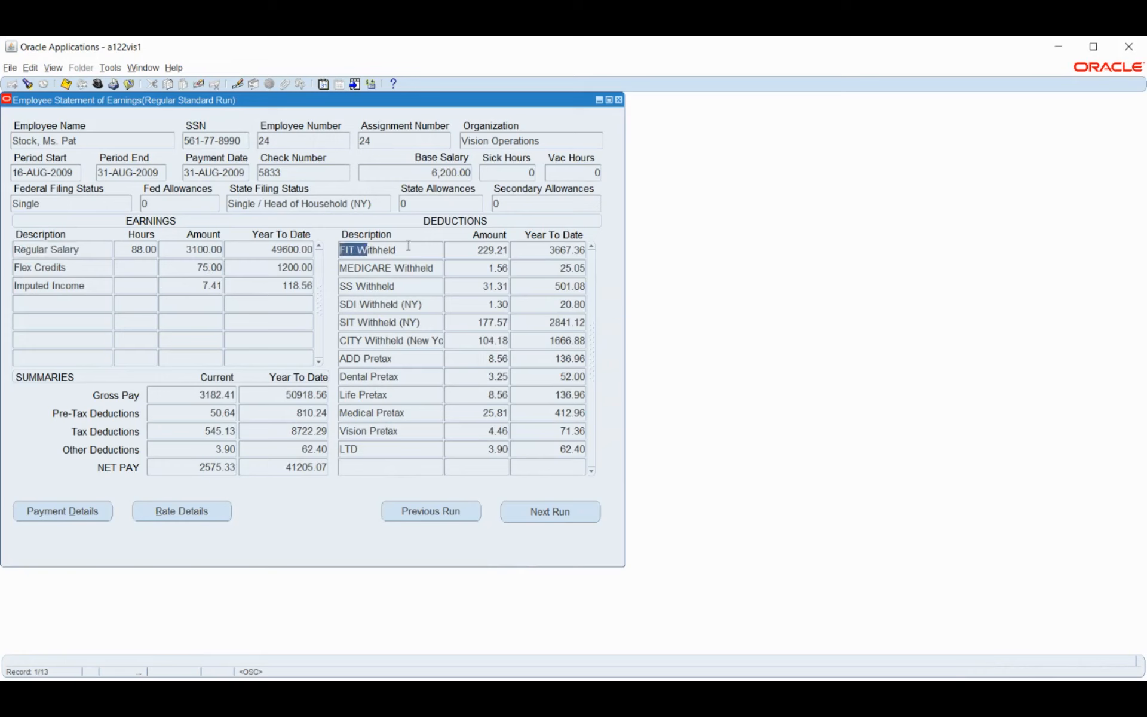
# From the Regular Salary line, view payment details: one 2575.33 check dated 31-AUG-2009, status Paid
pyautogui.click(65, 250)
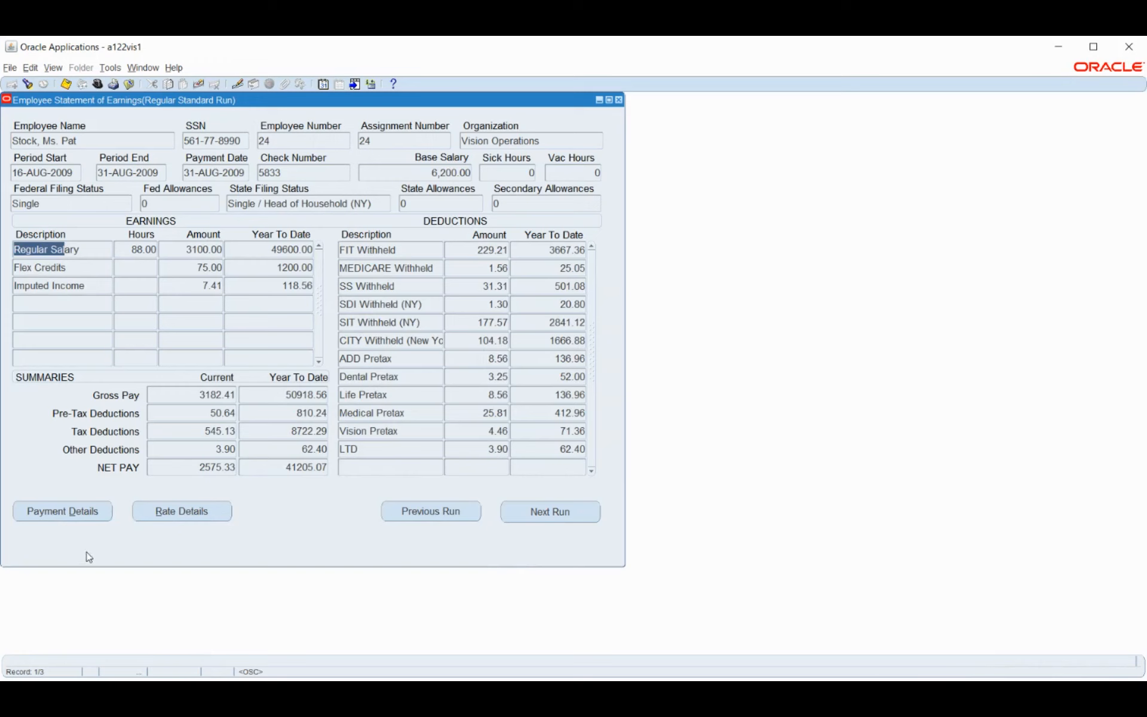
pyautogui.click(58, 515)
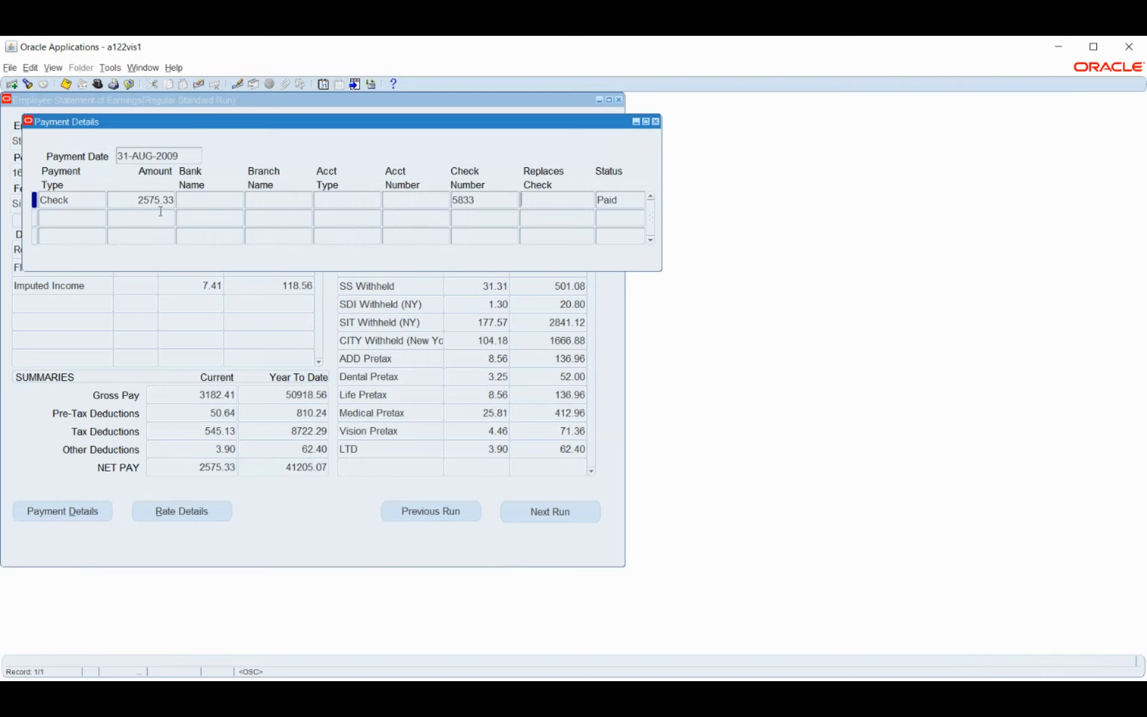
pyautogui.doubleClick(76, 199)
pyautogui.click(619, 200)
pyautogui.click(655, 121)
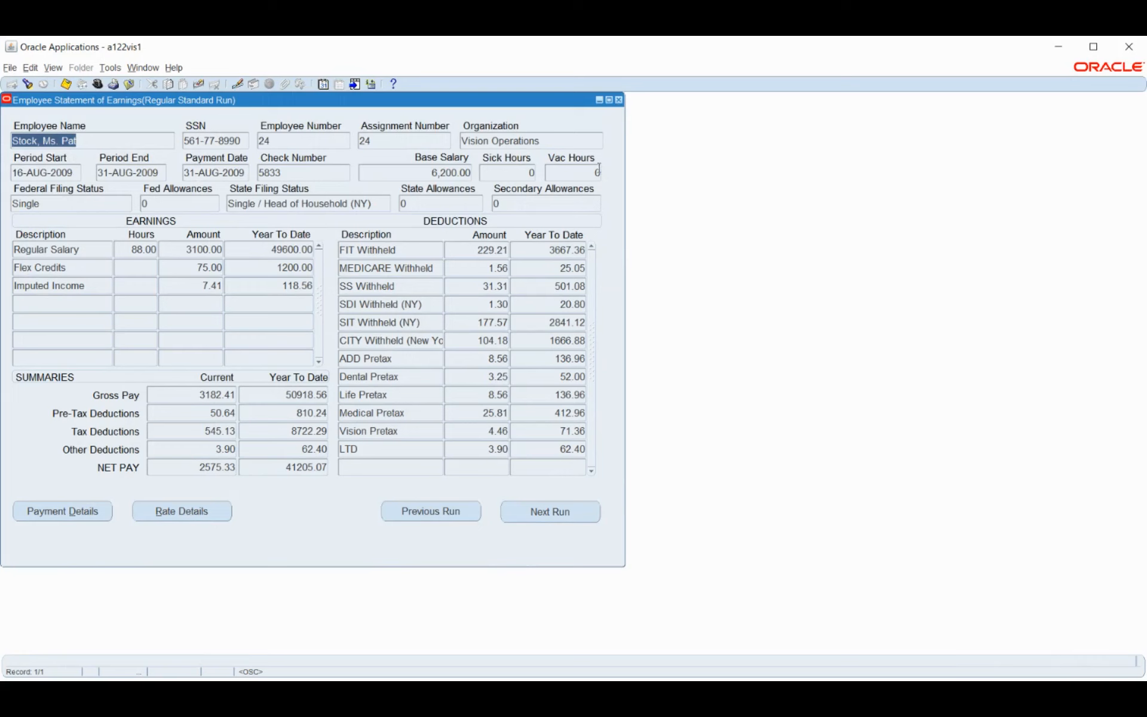
# Close the Statement of Earnings, then open and cancel the assignment's Navigation Options list
pyautogui.click(619, 100)
pyautogui.click(528, 467)
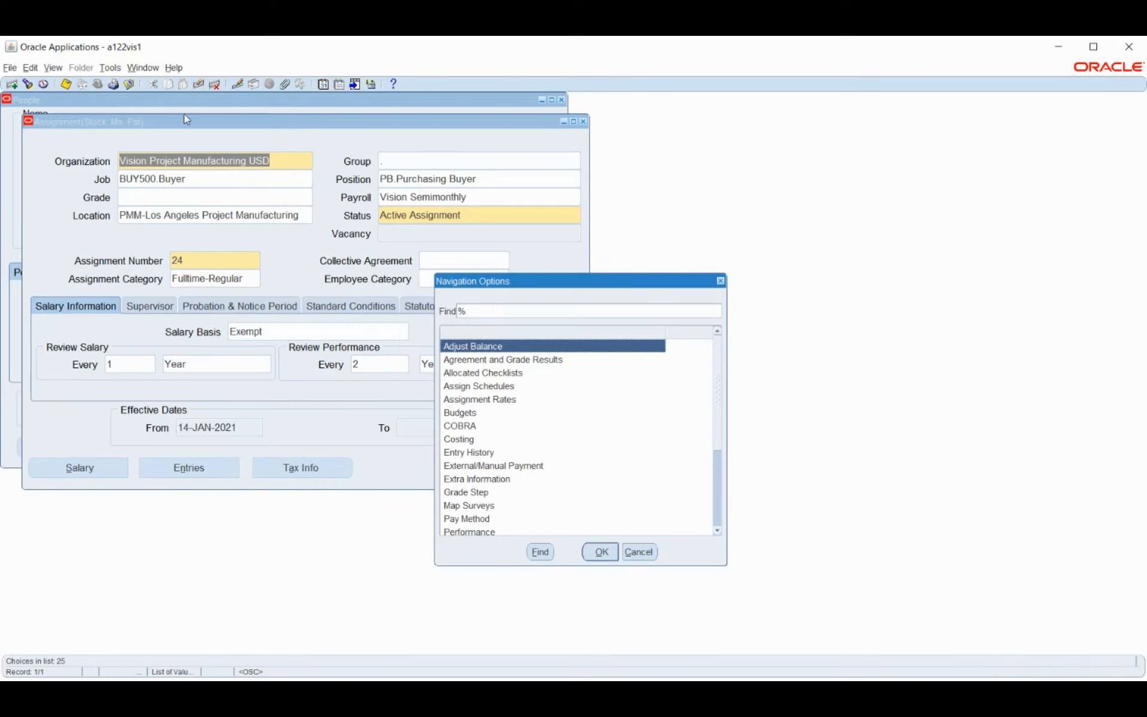
pyautogui.click(639, 552)
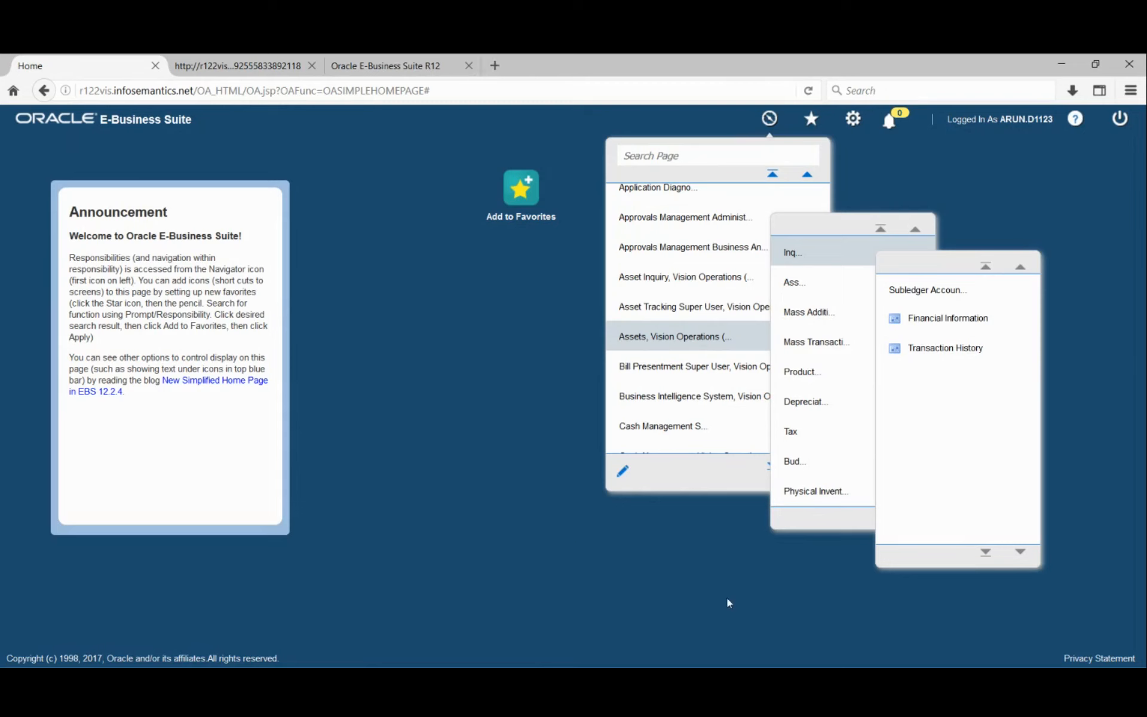
pyautogui.click(787, 681)
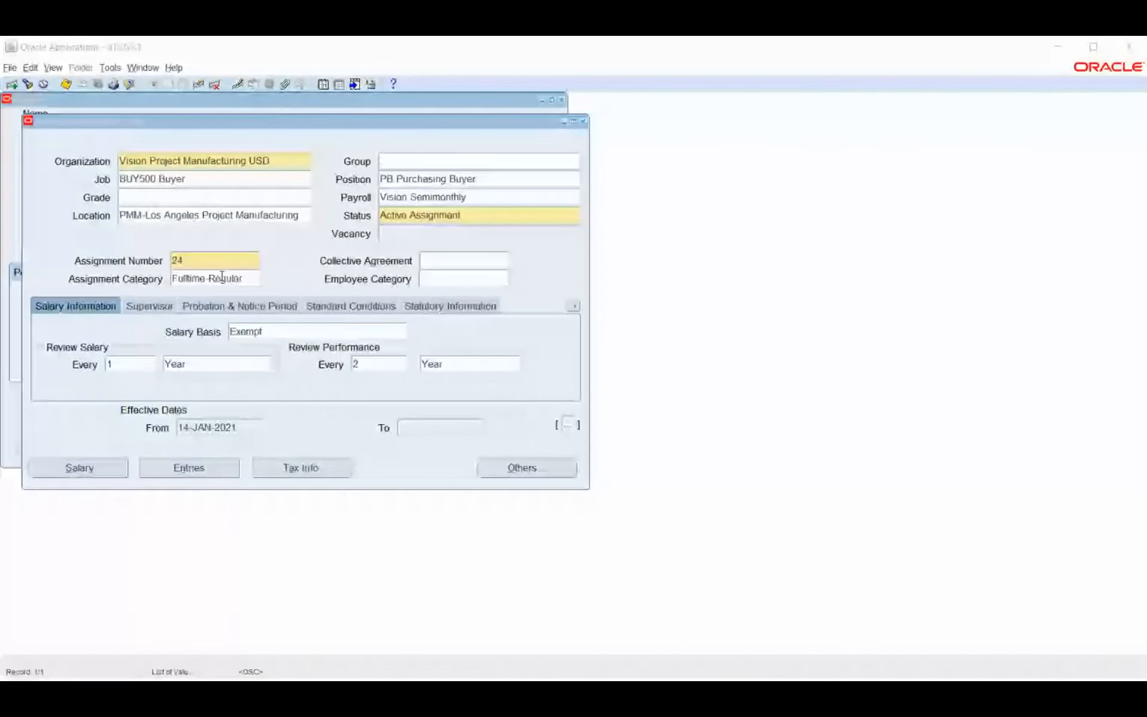
pyautogui.click(541, 467)
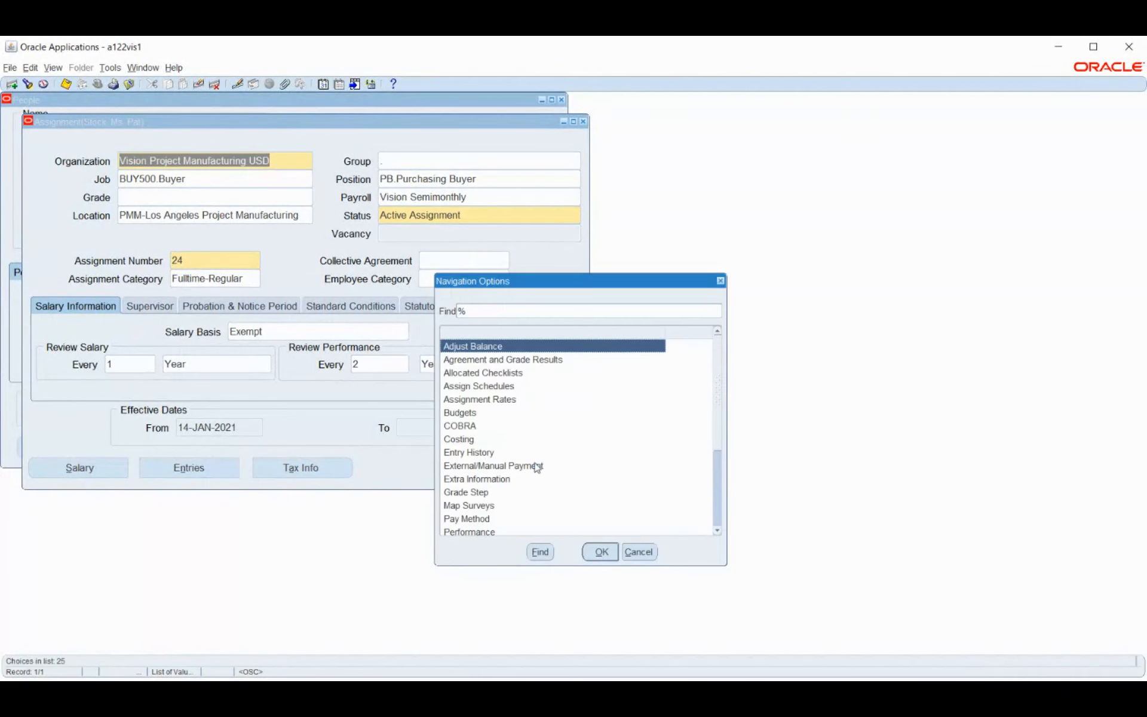
pyautogui.click(503, 417)
pyautogui.click(554, 443)
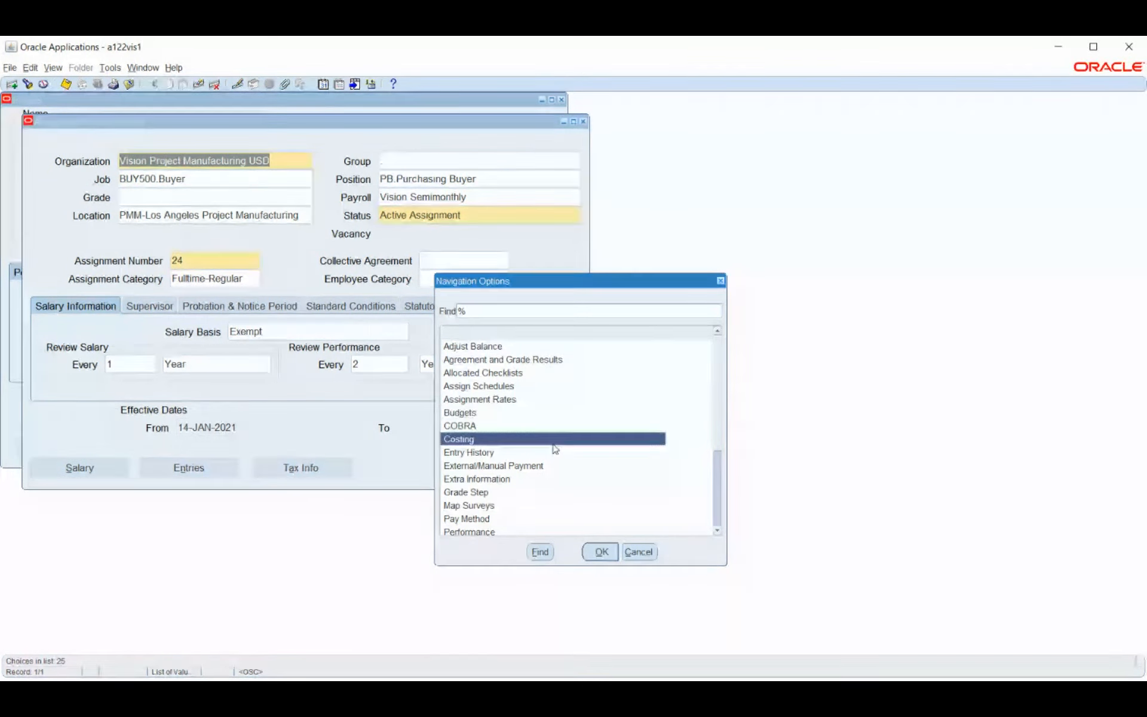
pyautogui.click(543, 461)
pyautogui.scroll(-1, 569, 377)
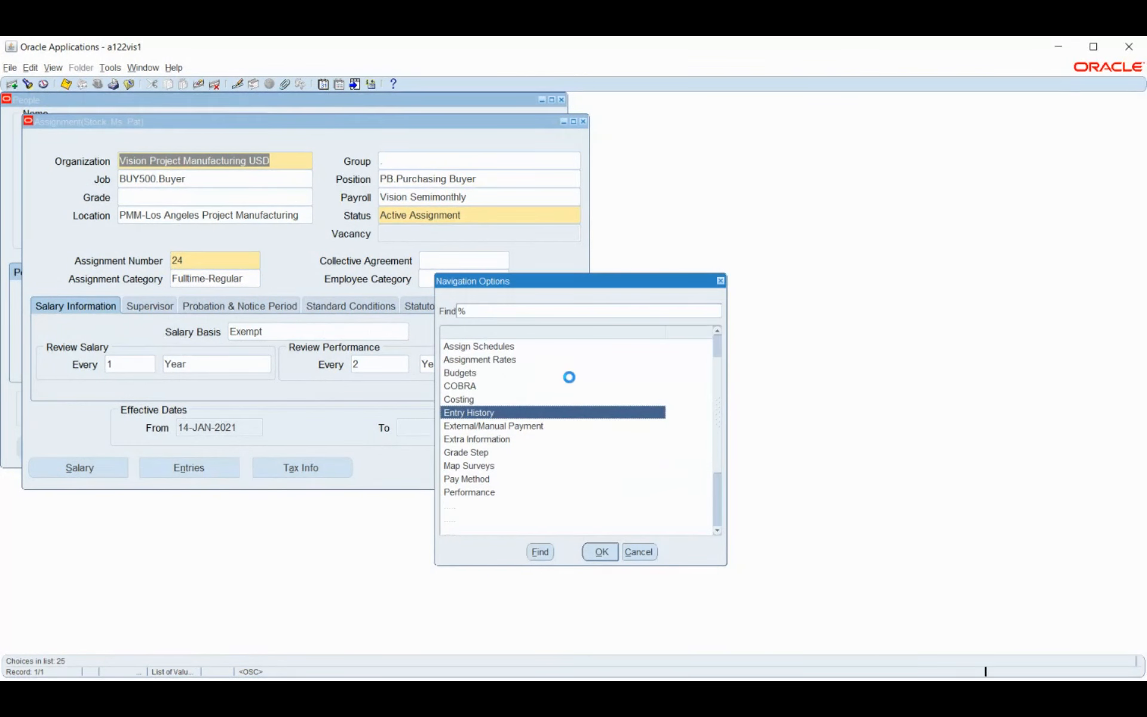
pyautogui.scroll(-1, 483, 421)
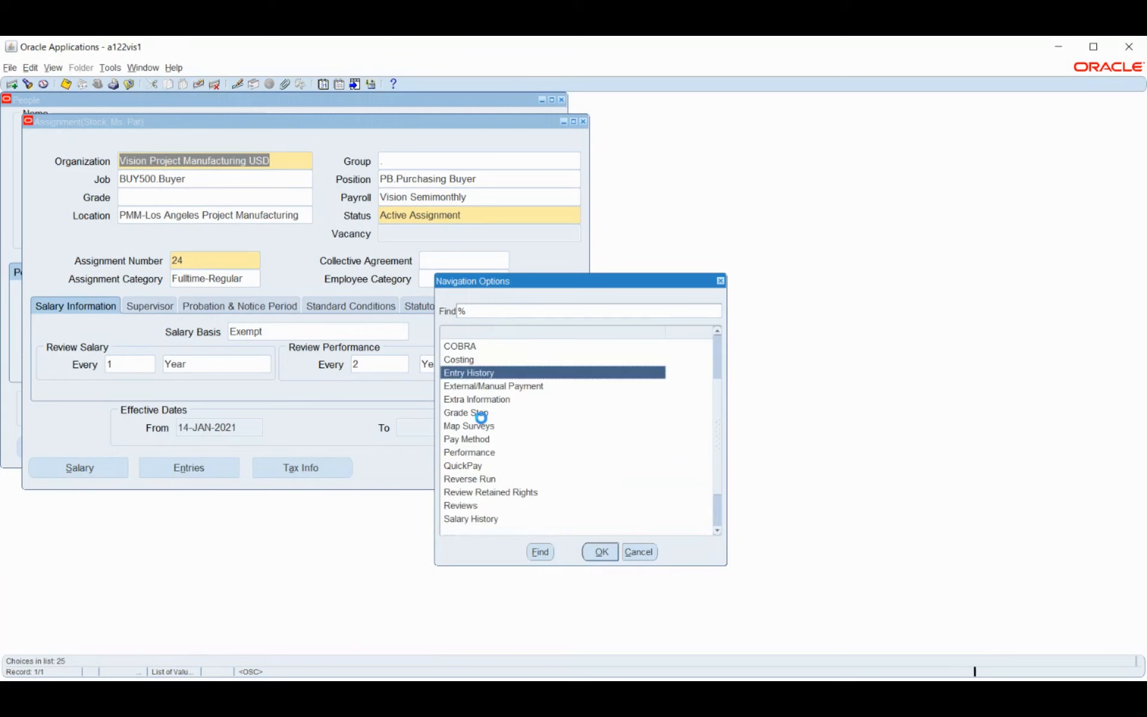
pyautogui.scroll(-1, 482, 417)
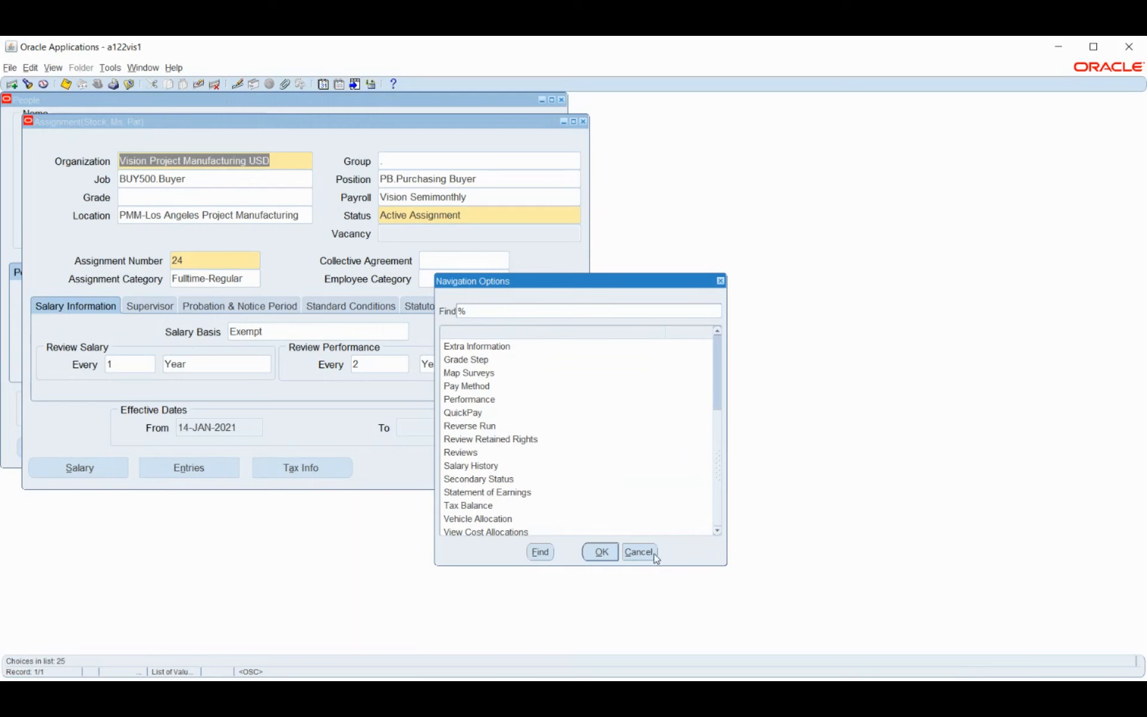
pyautogui.click(505, 509)
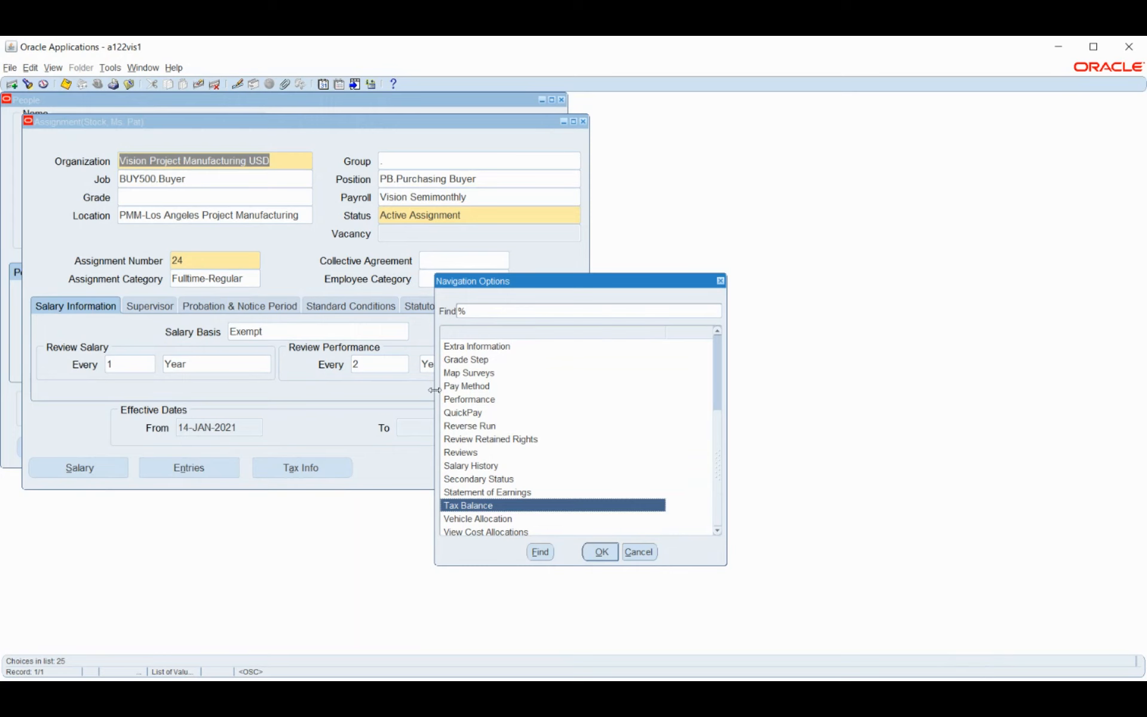
pyautogui.click(638, 554)
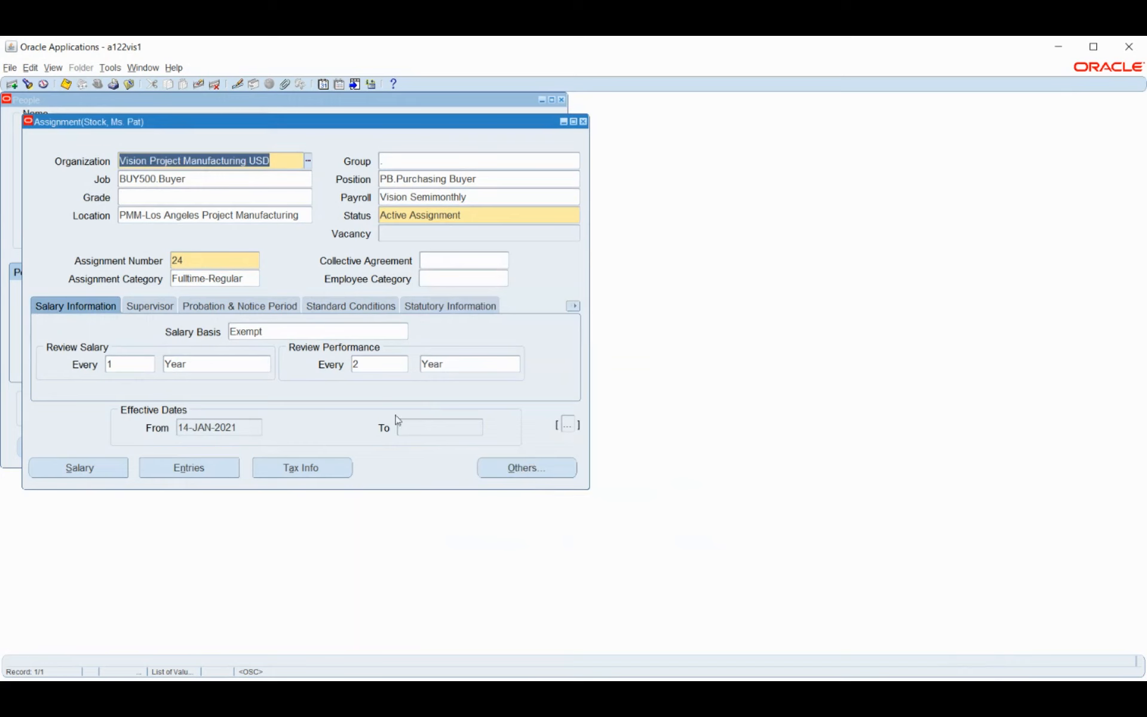
# Open Element Entries for period 11 2021 Semi-Month and inspect Dental Employer Contribution and VC Dental Pretax
pyautogui.click(189, 471)
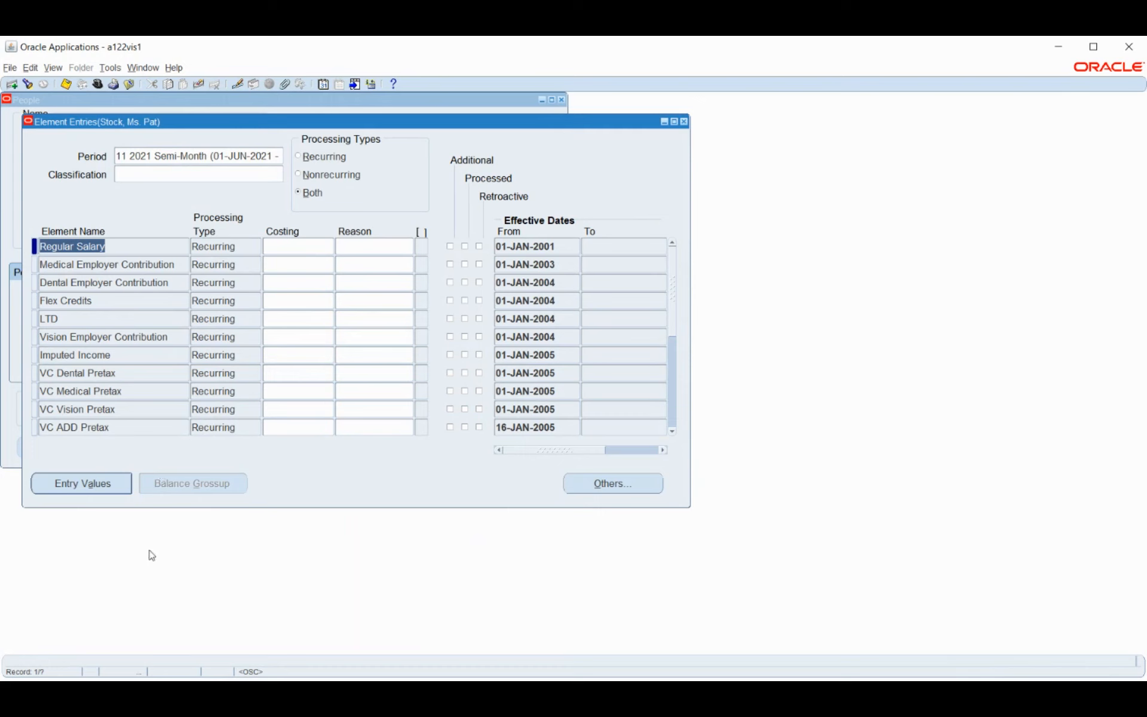
pyautogui.click(113, 287)
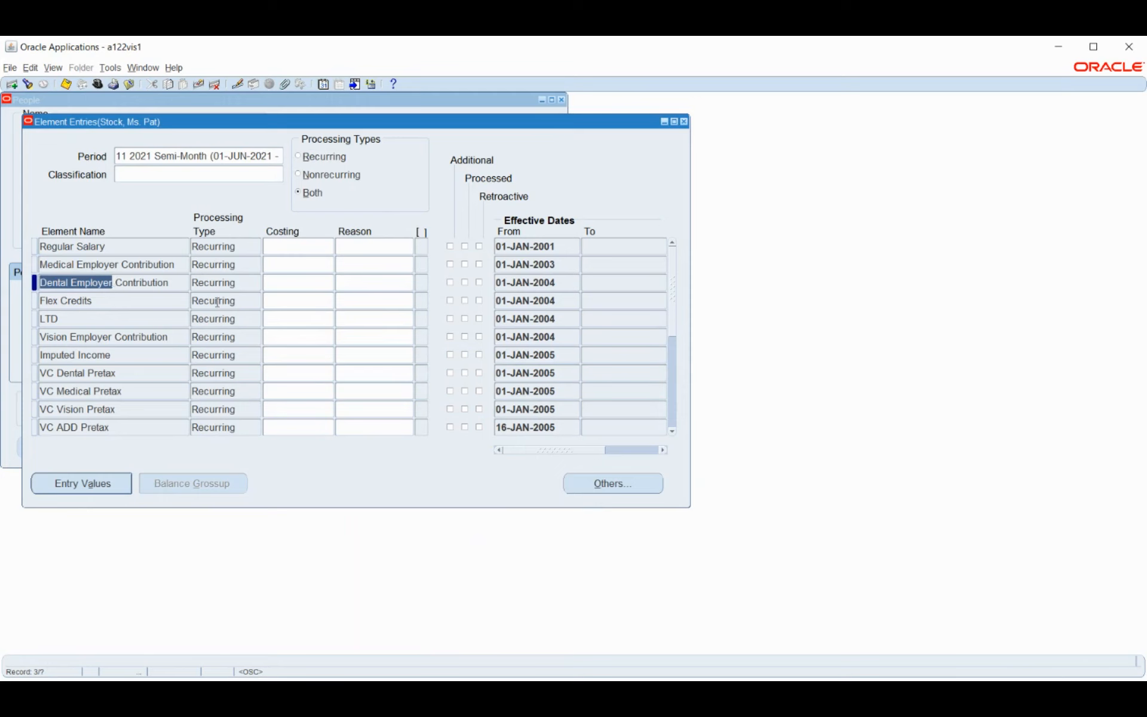
pyautogui.doubleClick(236, 283)
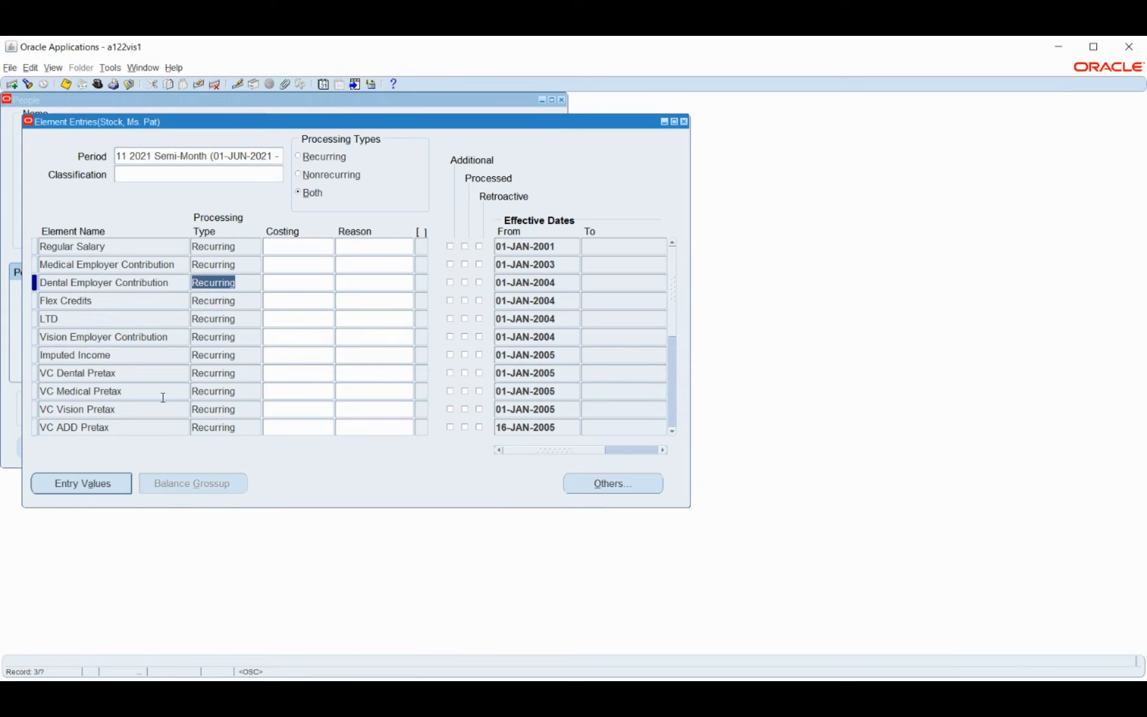
pyautogui.click(147, 367)
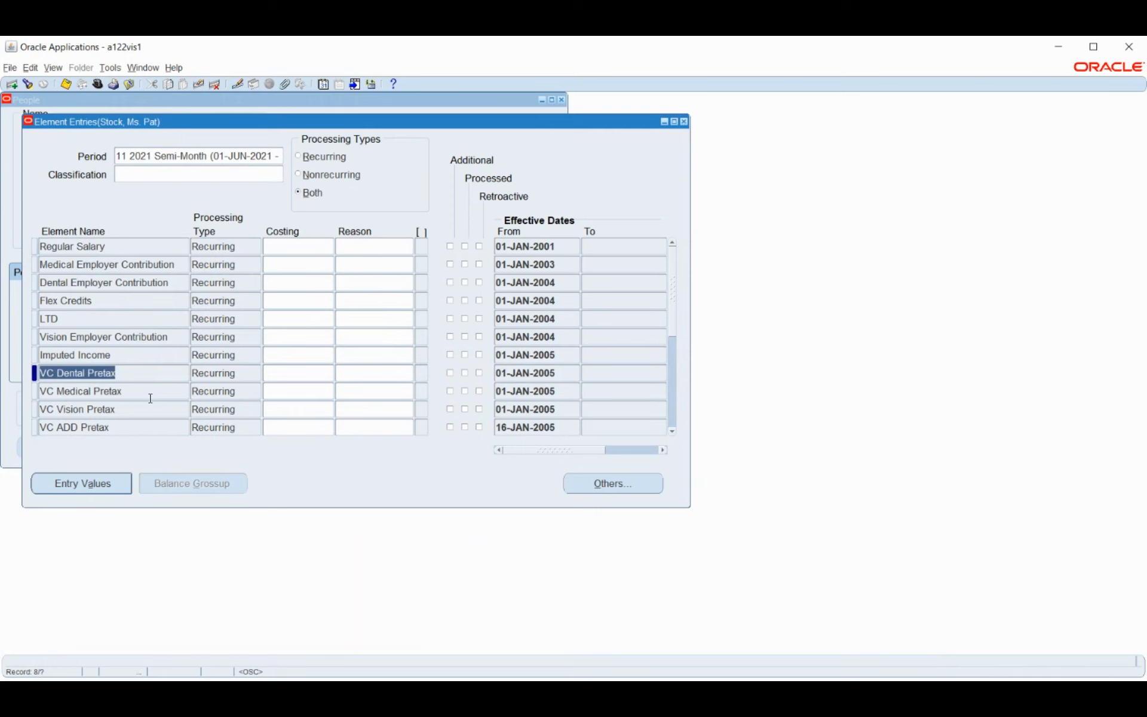
# Step through the 13 element entries from VC Medical Pretax to US_TAX_VERTEX, then back to Regular Salary
pyautogui.click(150, 398)
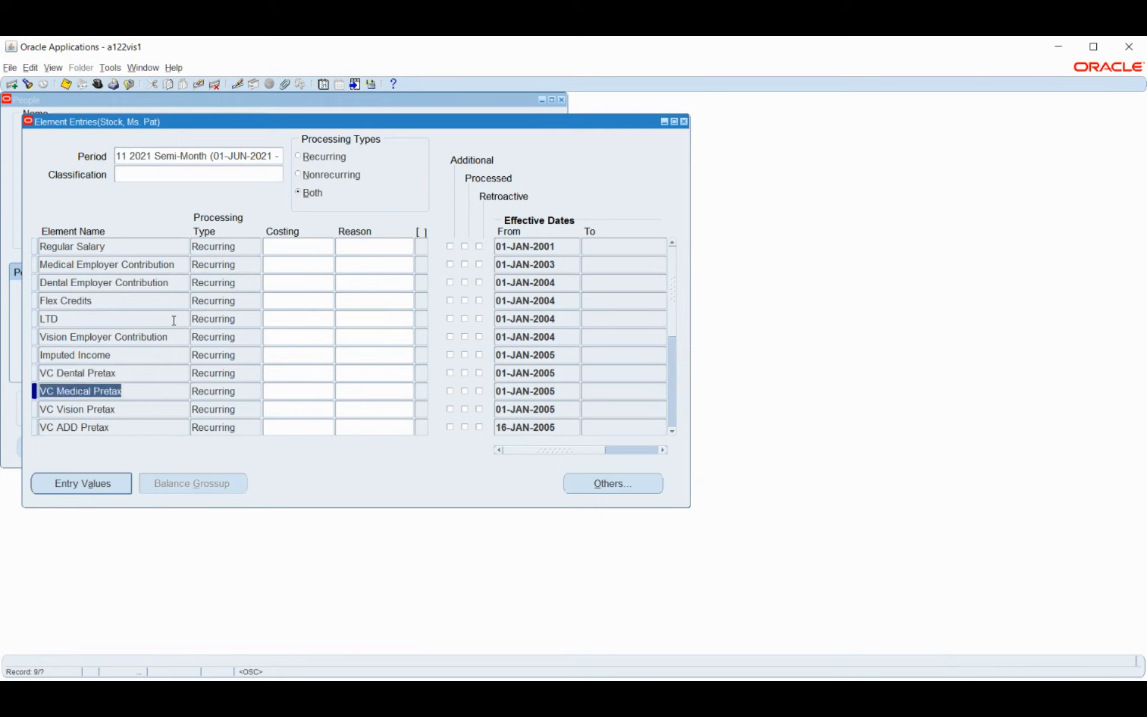
pyautogui.scroll(-2, 174, 323)
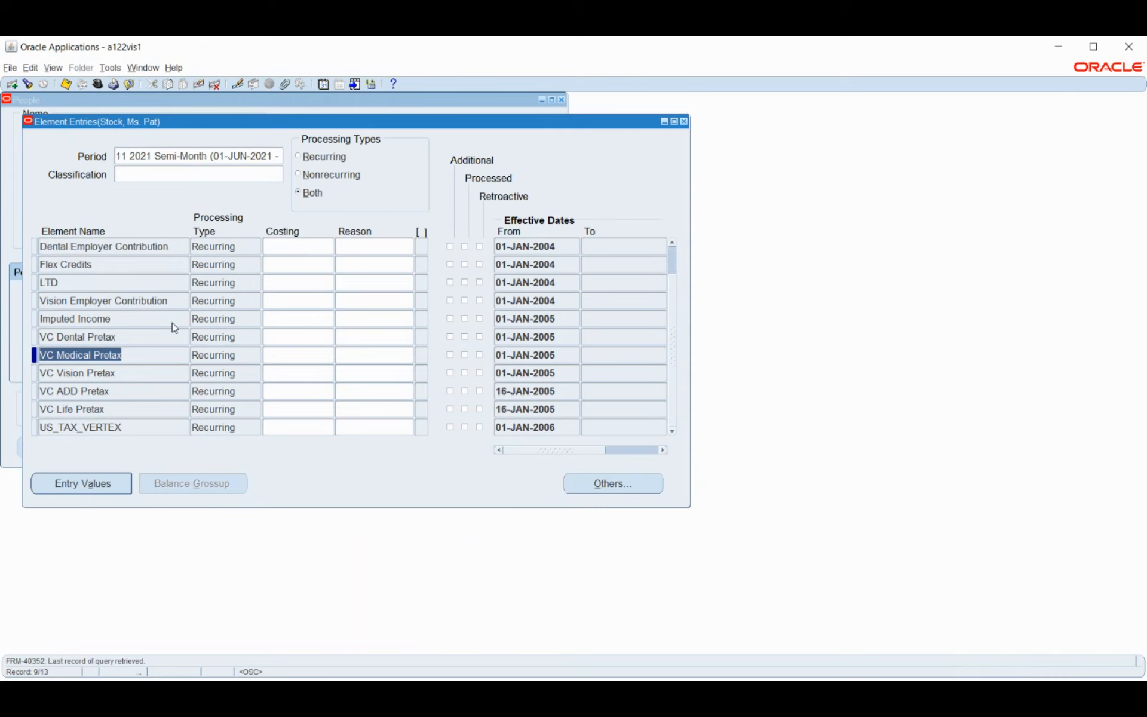
pyautogui.press('Down')
pyautogui.press('Down')
pyautogui.press('Down')
pyautogui.press('Down')
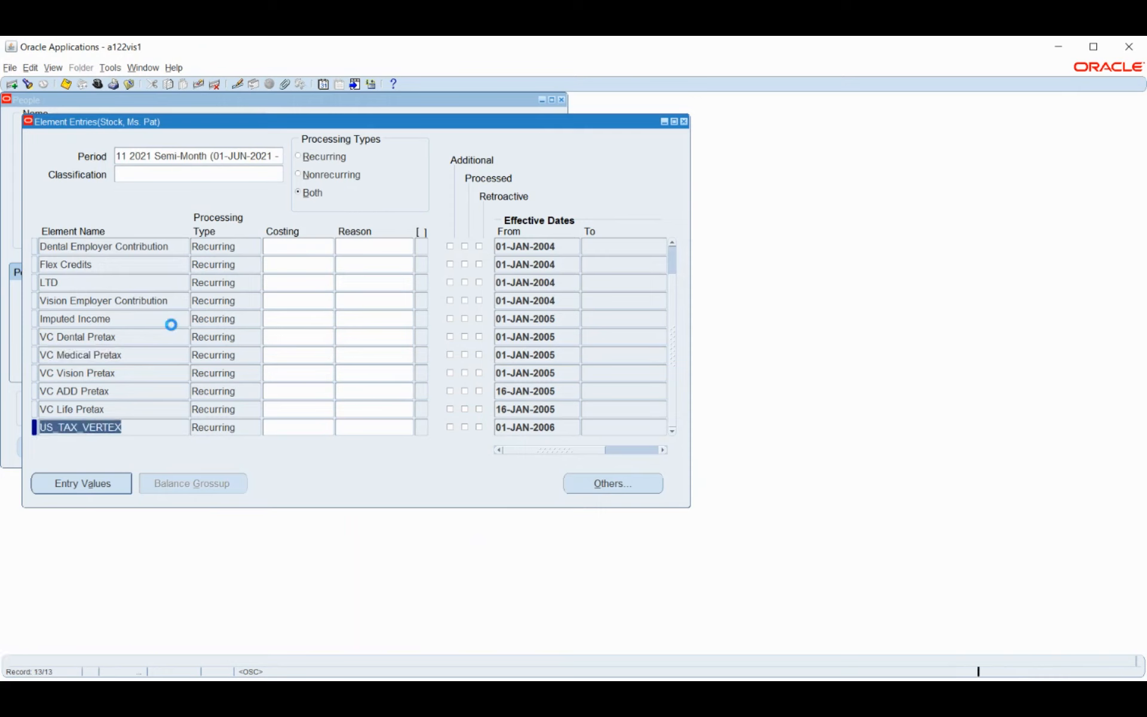
pyautogui.press('Up')
pyautogui.press('Up')
pyautogui.press('Up')
pyautogui.press('Up')
pyautogui.press('Up')
pyautogui.press('Up')
pyautogui.press('Up')
pyautogui.press('Up')
pyautogui.press('Up')
pyautogui.press('Up')
pyautogui.press('Up')
pyautogui.press('Up')
pyautogui.press('Up')
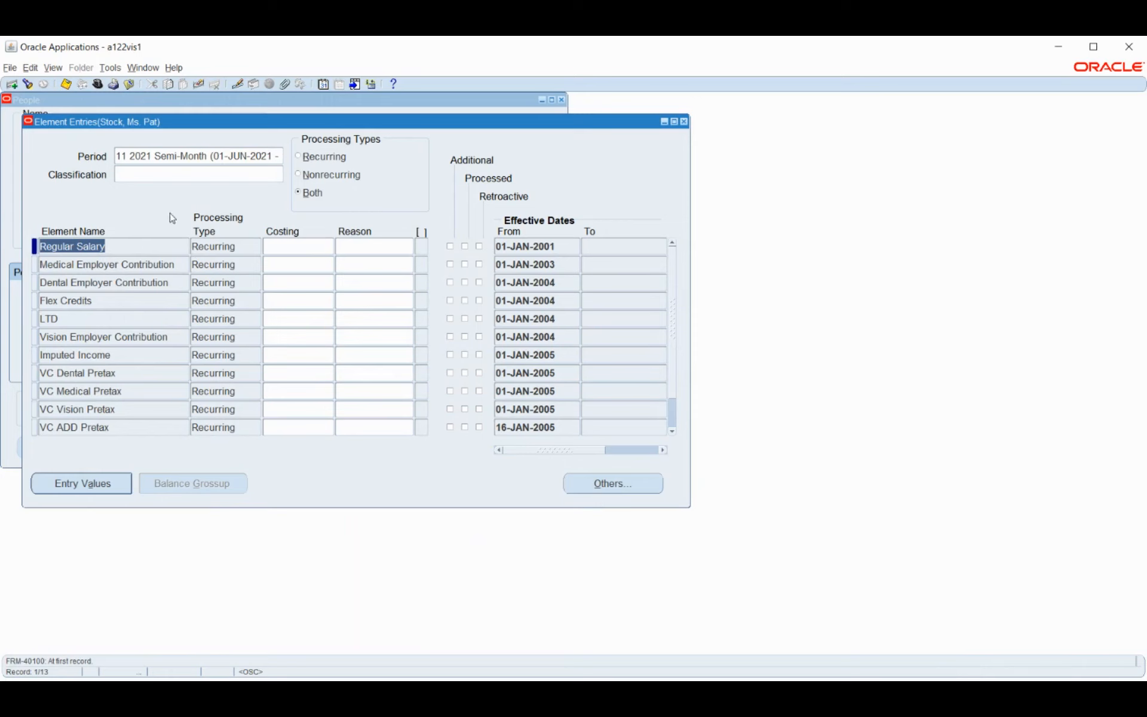
# Check Regular Salary's 6200.00 Monthly Salary in Entry Values, then close Entry Values and Element Entries
pyautogui.click(81, 494)
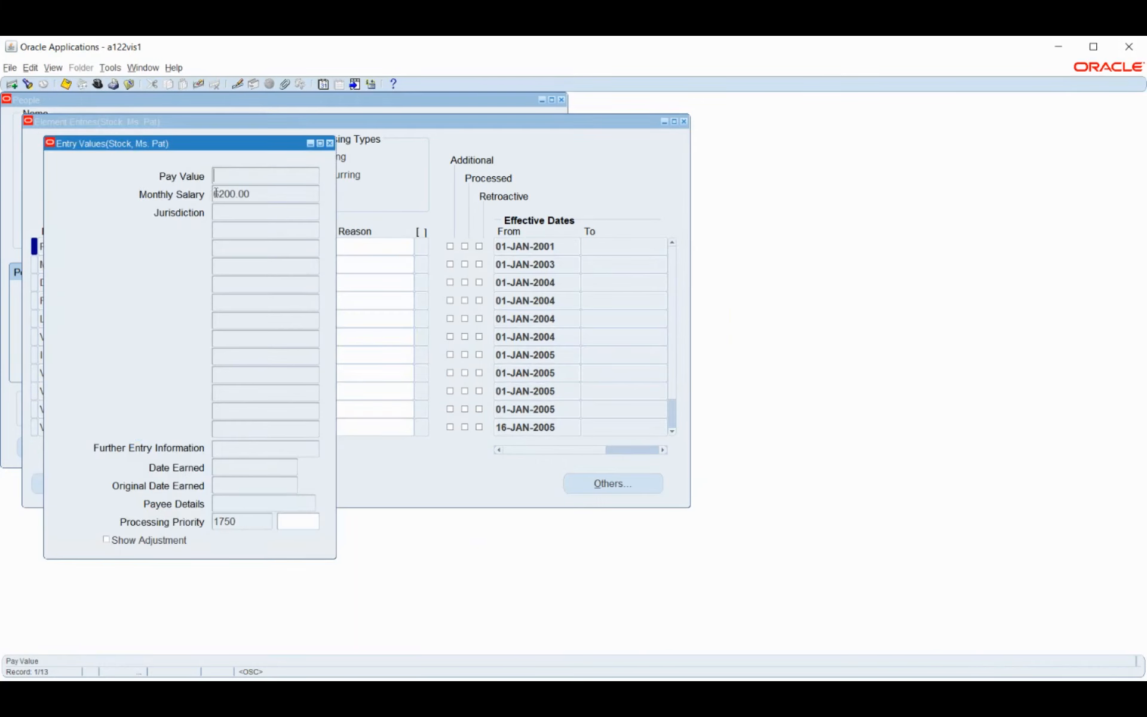
pyautogui.click(258, 198)
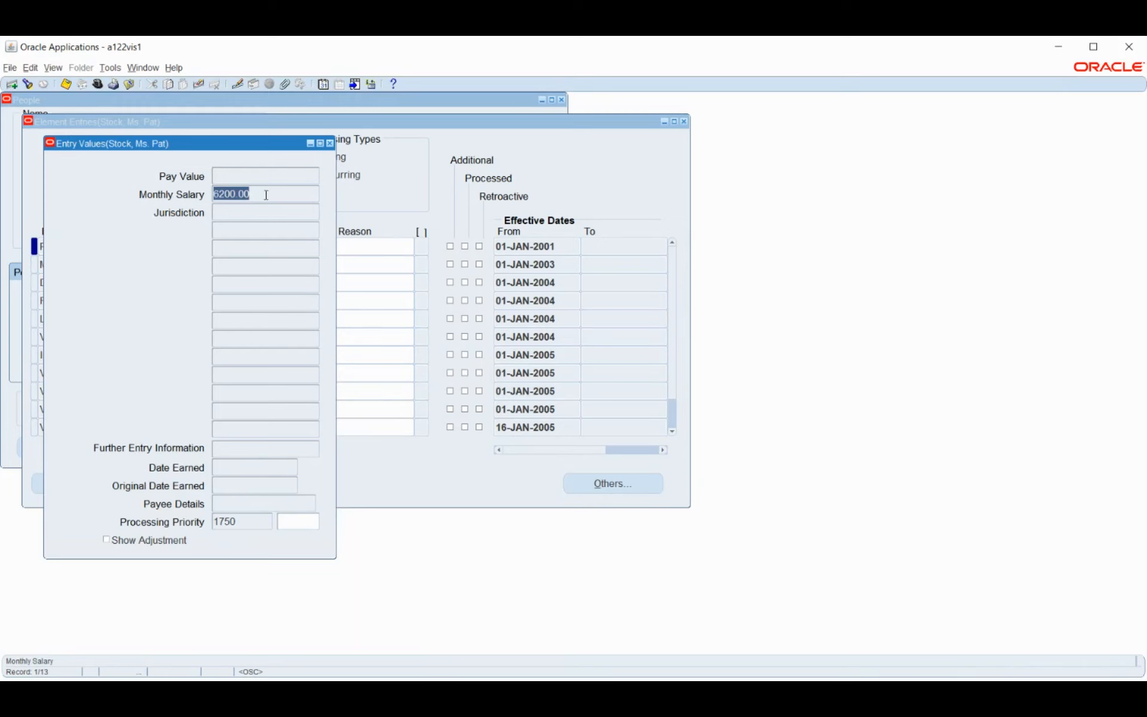
pyautogui.click(266, 195)
pyautogui.click(330, 144)
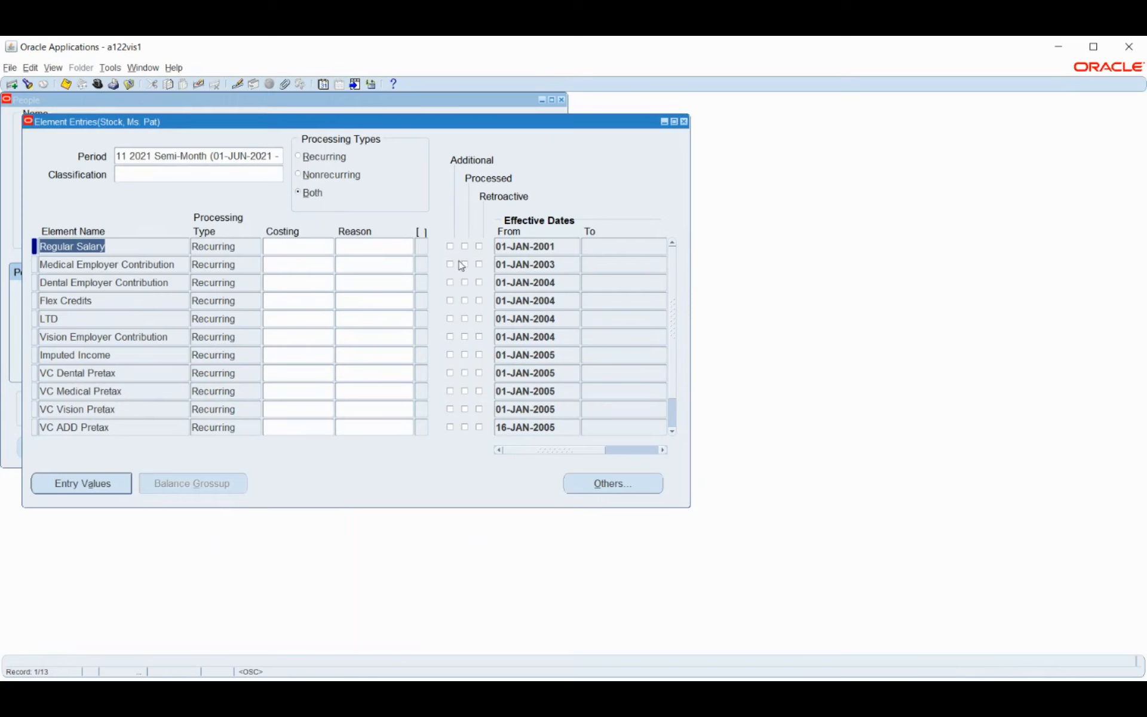
pyautogui.click(684, 122)
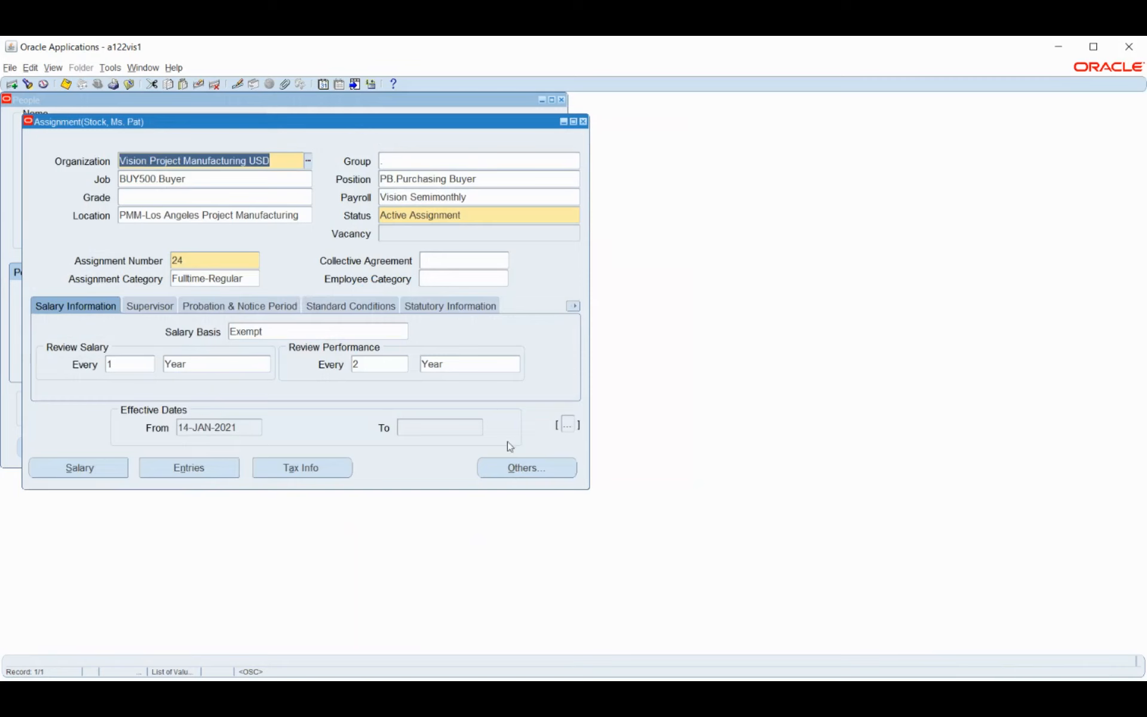
pyautogui.click(63, 468)
pyautogui.click(411, 680)
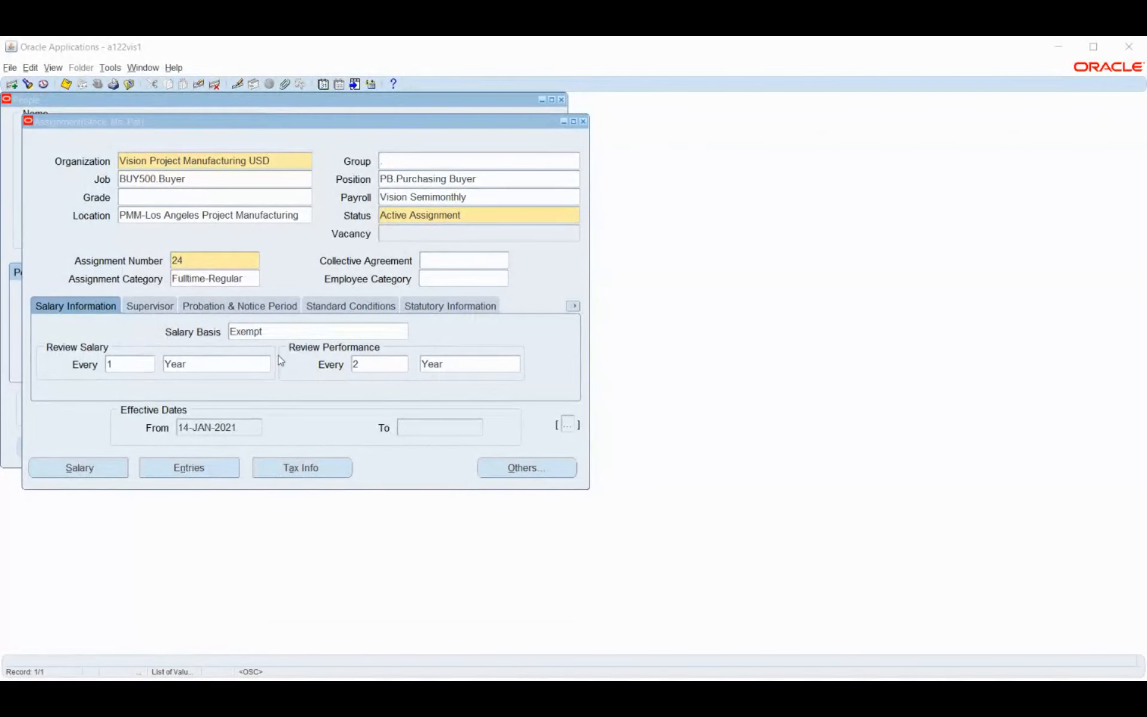
# Review the Supervisor and Probation & Notice Period details, ending on Standard Conditions (40 hours/week, 08:00–17:00)
pyautogui.click(154, 309)
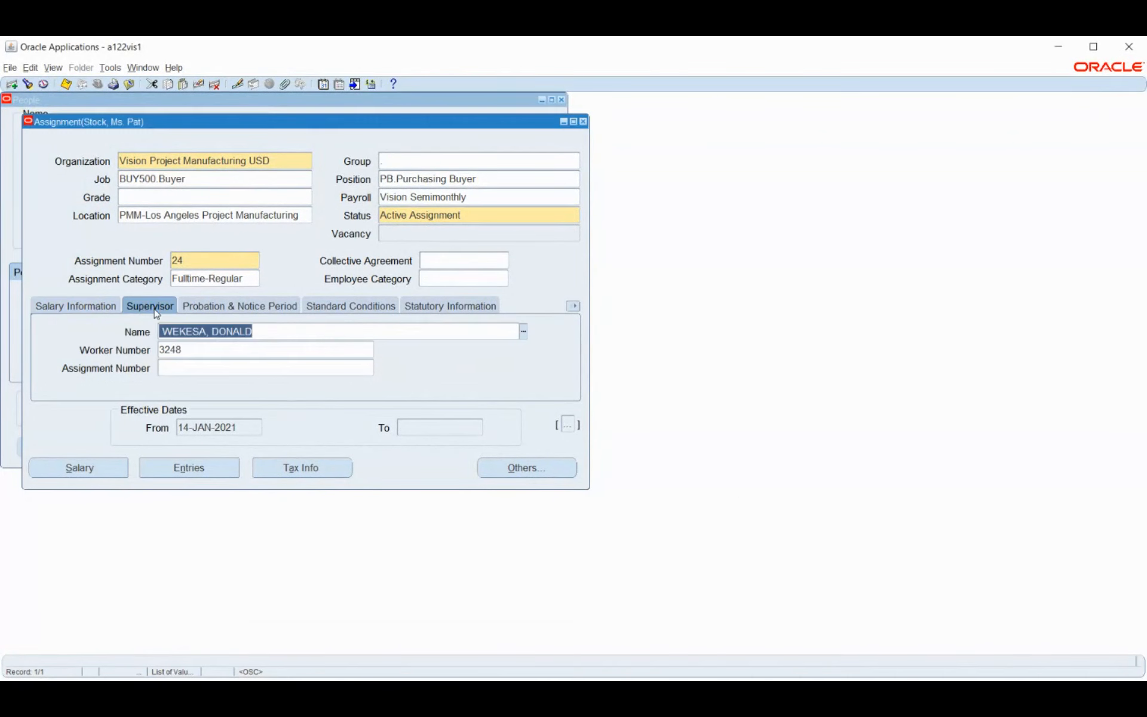
pyautogui.click(257, 305)
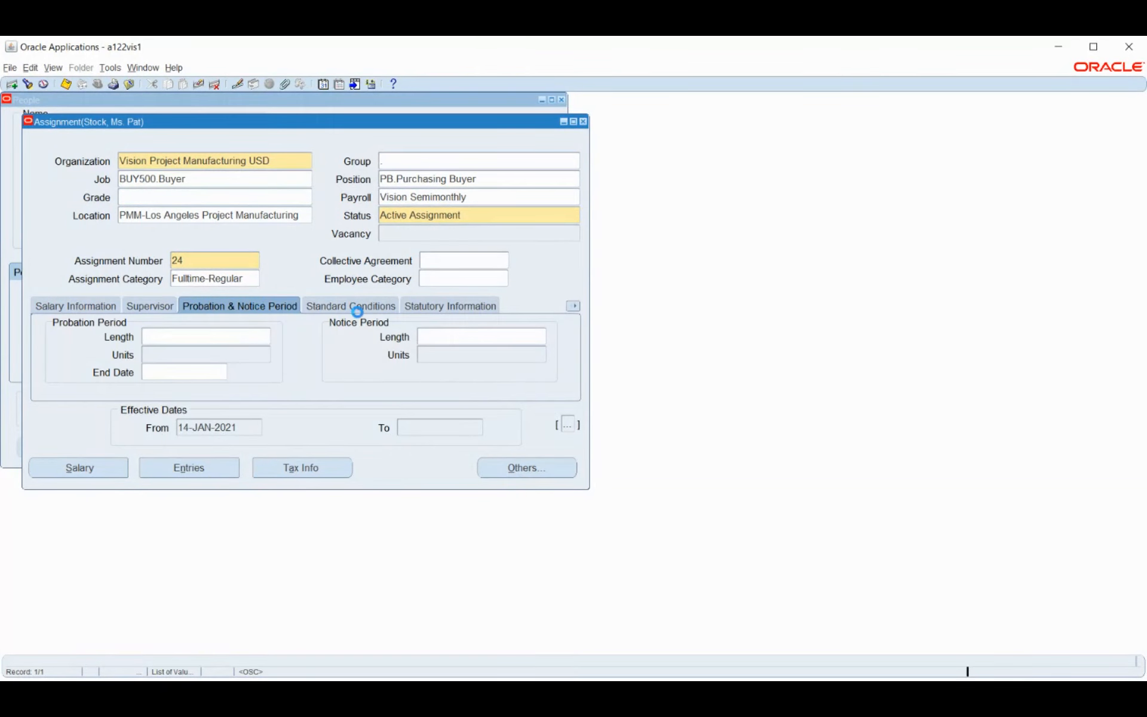
pyautogui.click(355, 308)
pyautogui.click(573, 306)
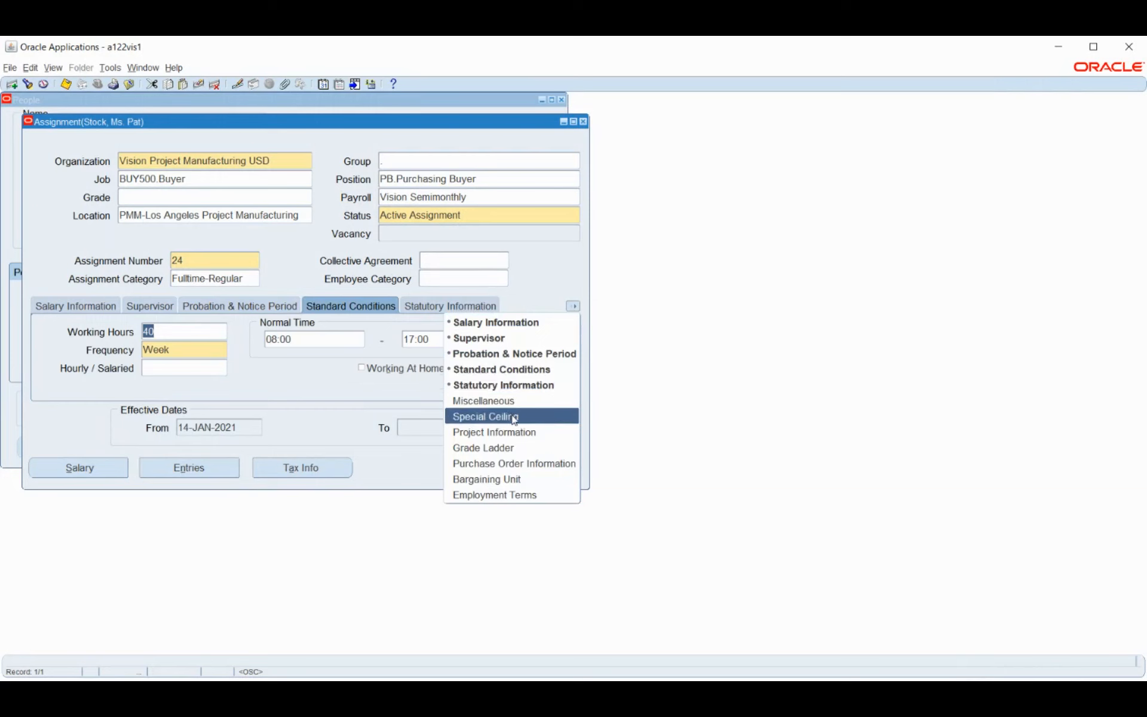
pyautogui.click(326, 389)
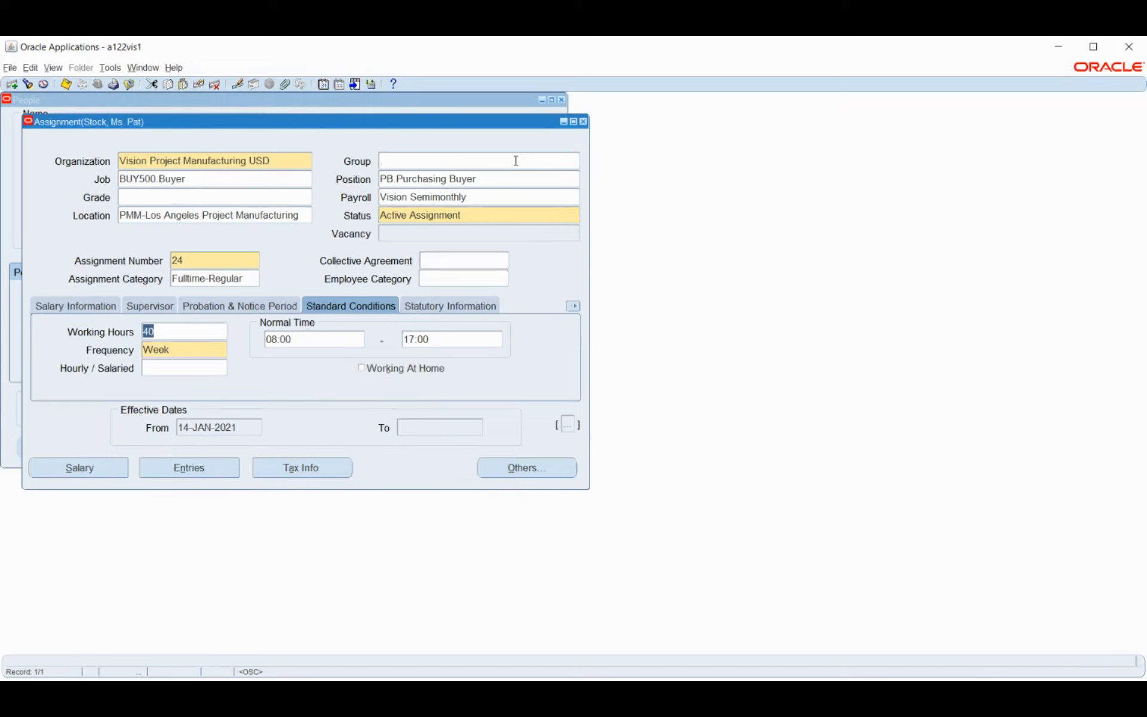
# Close the Assignment and People forms and collapse the Navigator function tree
pyautogui.click(583, 122)
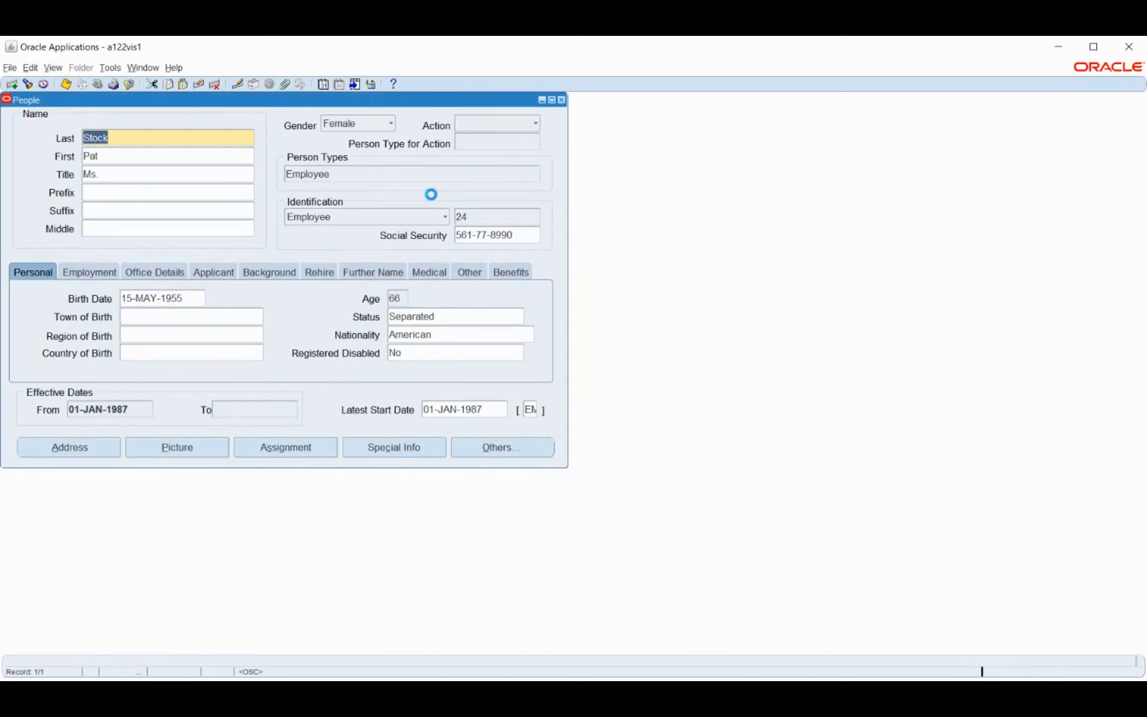
pyautogui.click(562, 100)
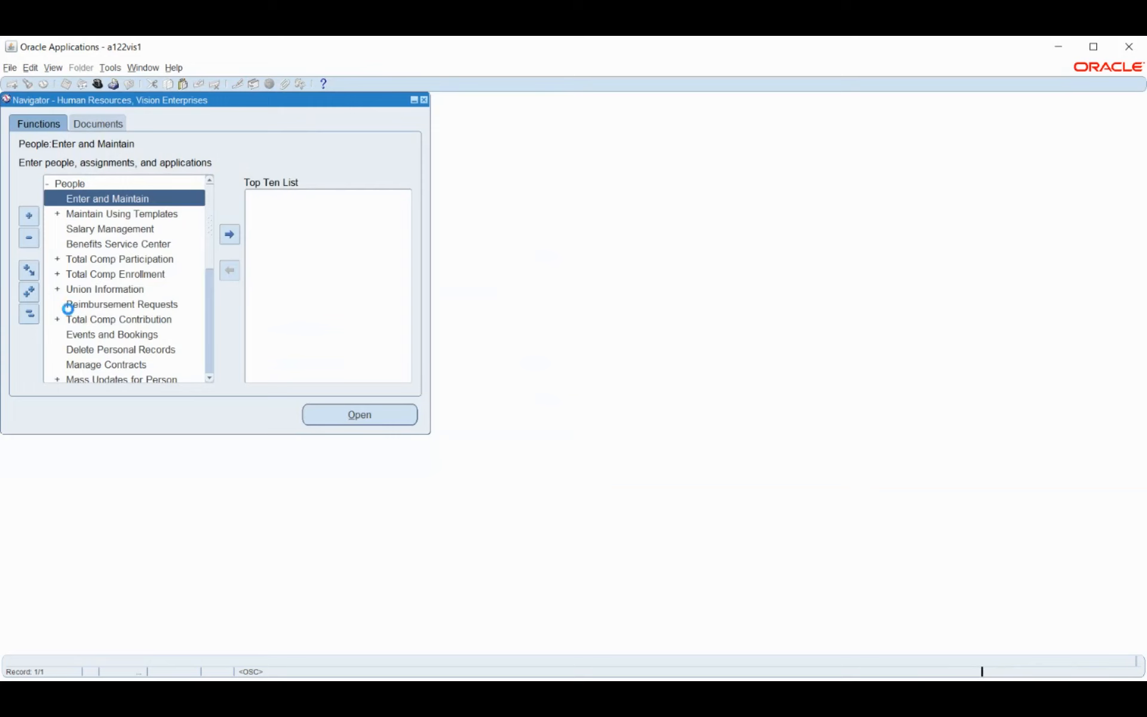
pyautogui.click(30, 315)
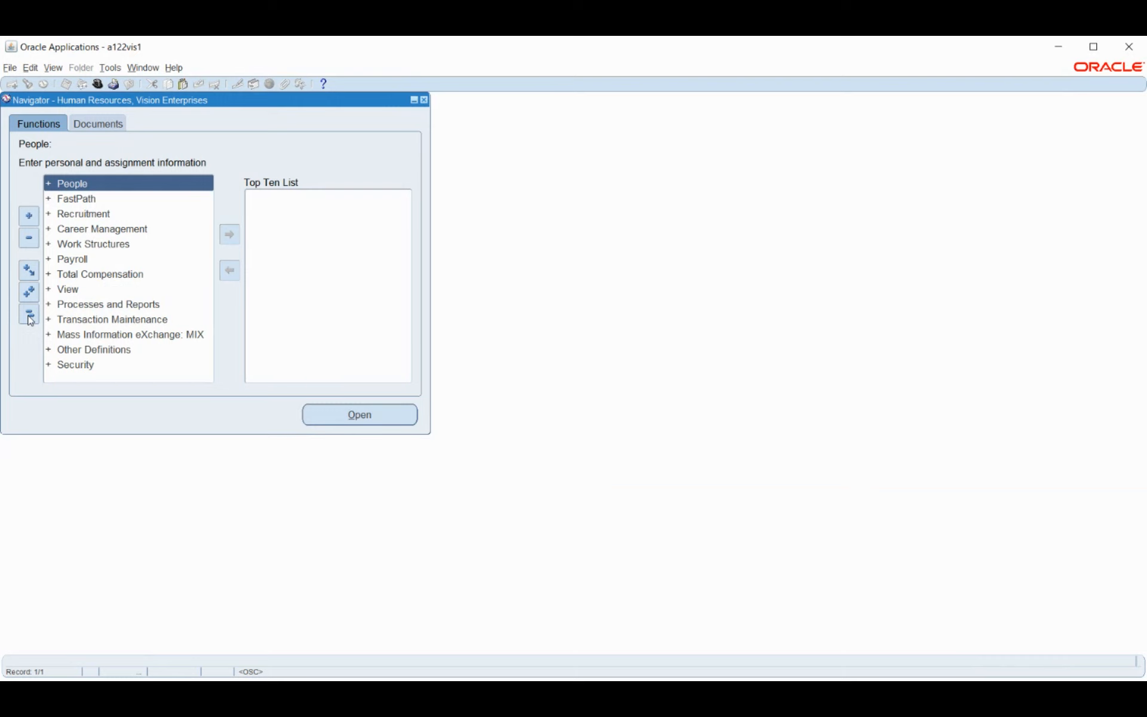
# Expand the Security functions and select the security Profile function
pyautogui.doubleClick(63, 370)
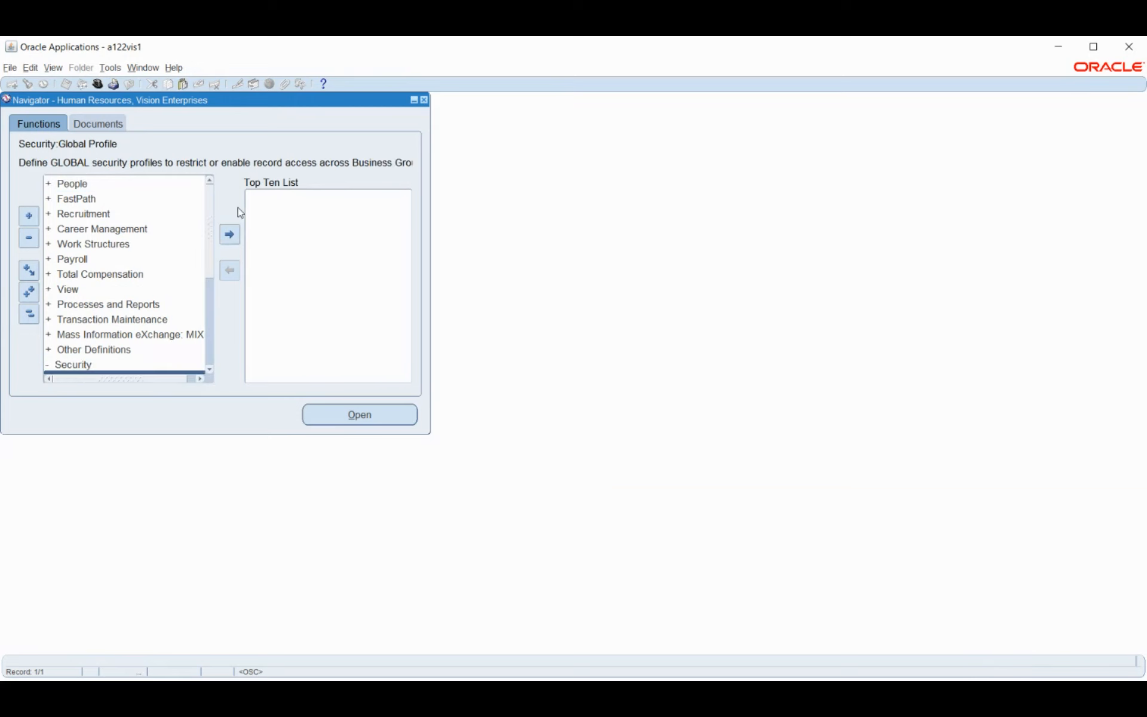
pyautogui.scroll(-2, 162, 266)
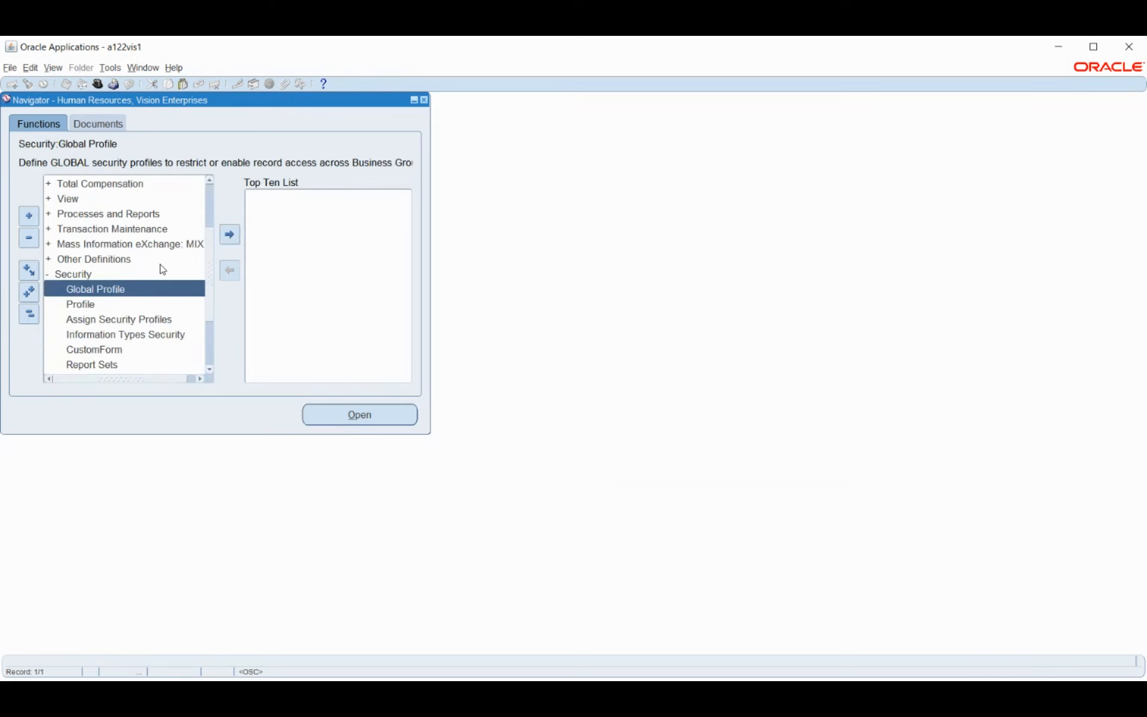
pyautogui.click(121, 306)
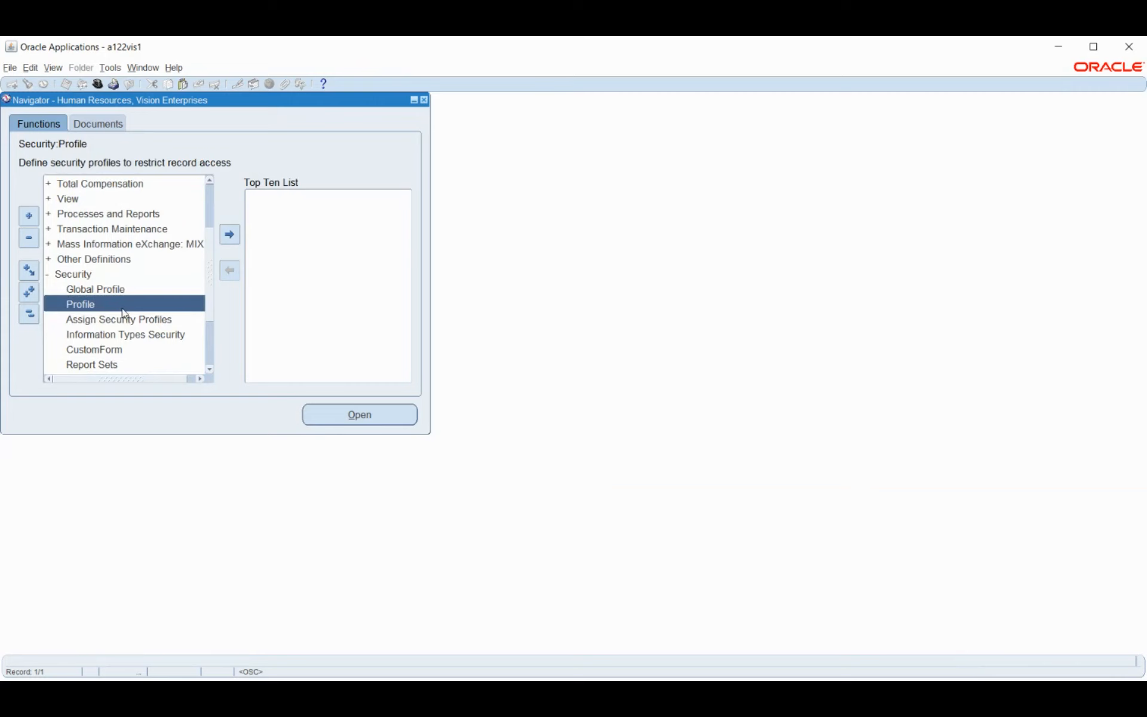
pyautogui.scroll(-1, 132, 276)
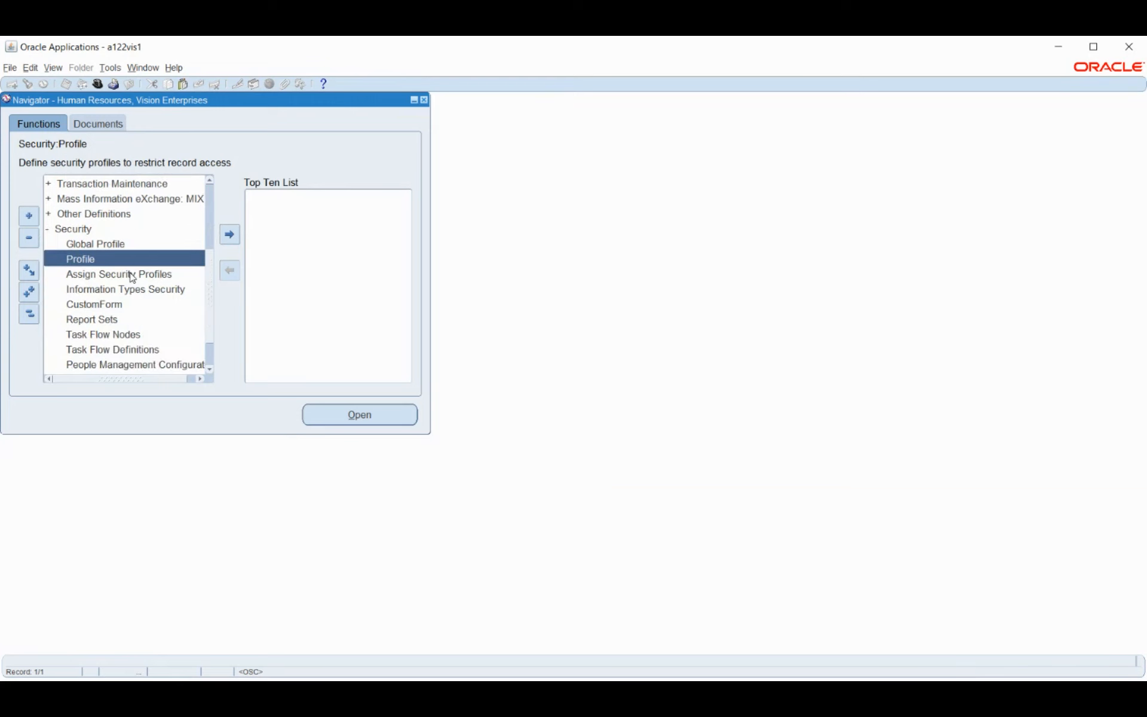
pyautogui.scroll(3, 132, 277)
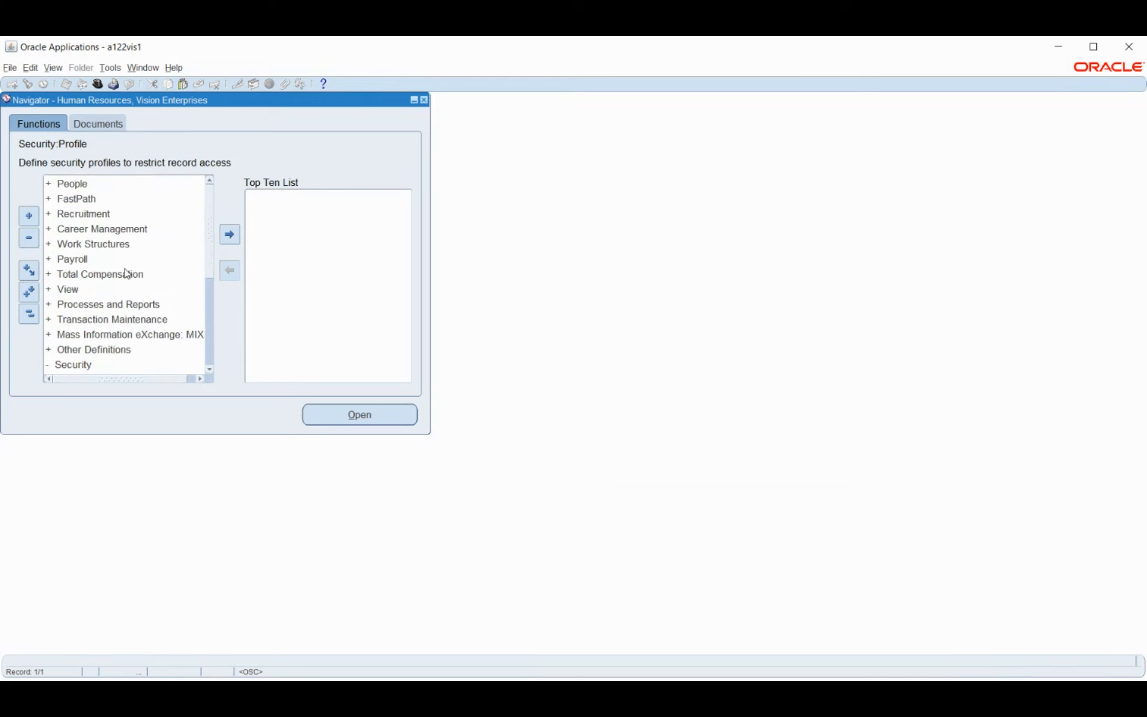
# Expand Payroll, then collapse the tree to top level and expand People to reveal Enter and Maintain
pyautogui.click(67, 263)
pyautogui.doubleClick(66, 264)
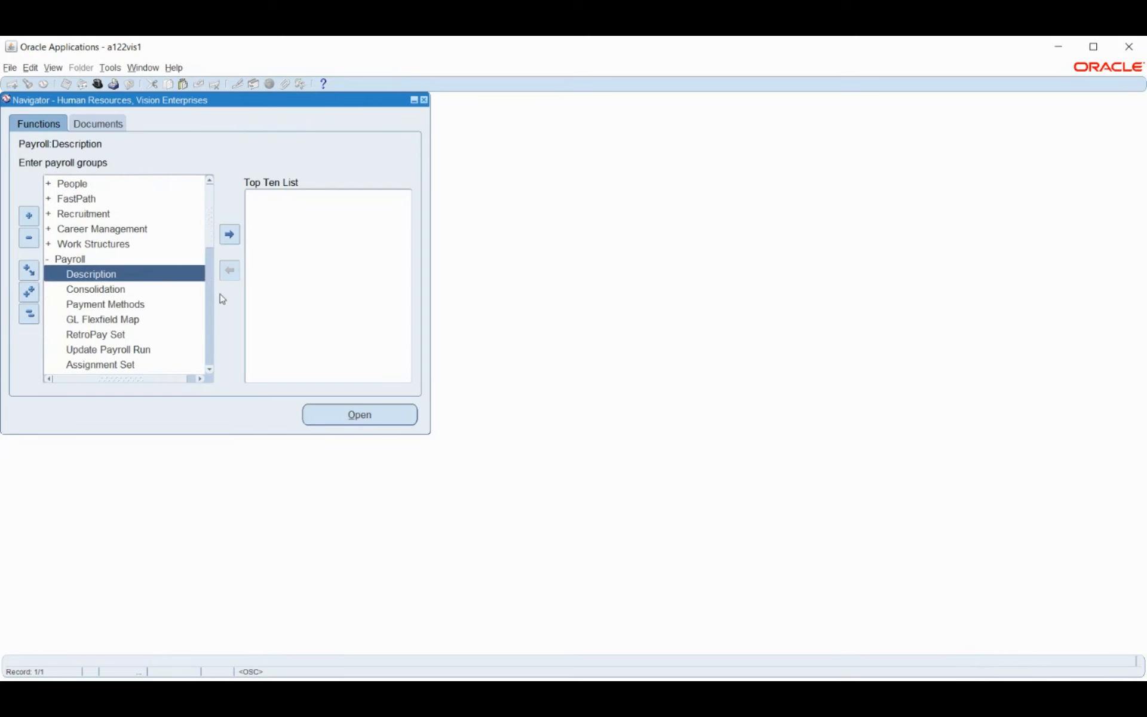
pyautogui.click(209, 370)
pyautogui.click(210, 370)
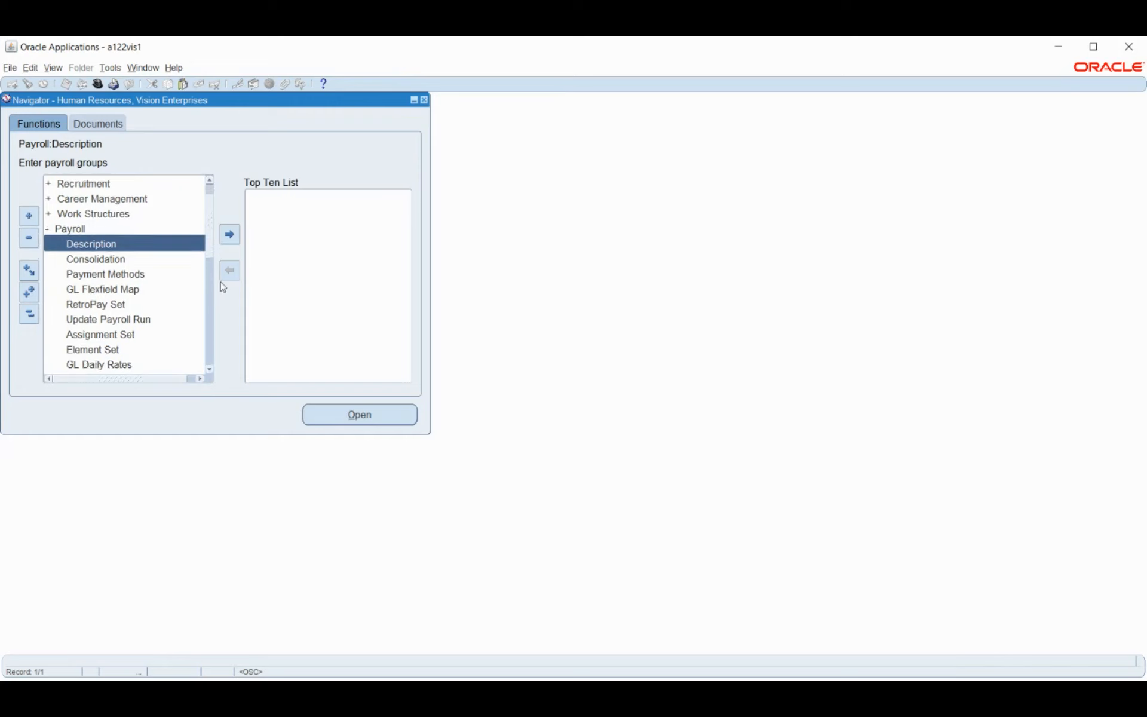
pyautogui.click(24, 313)
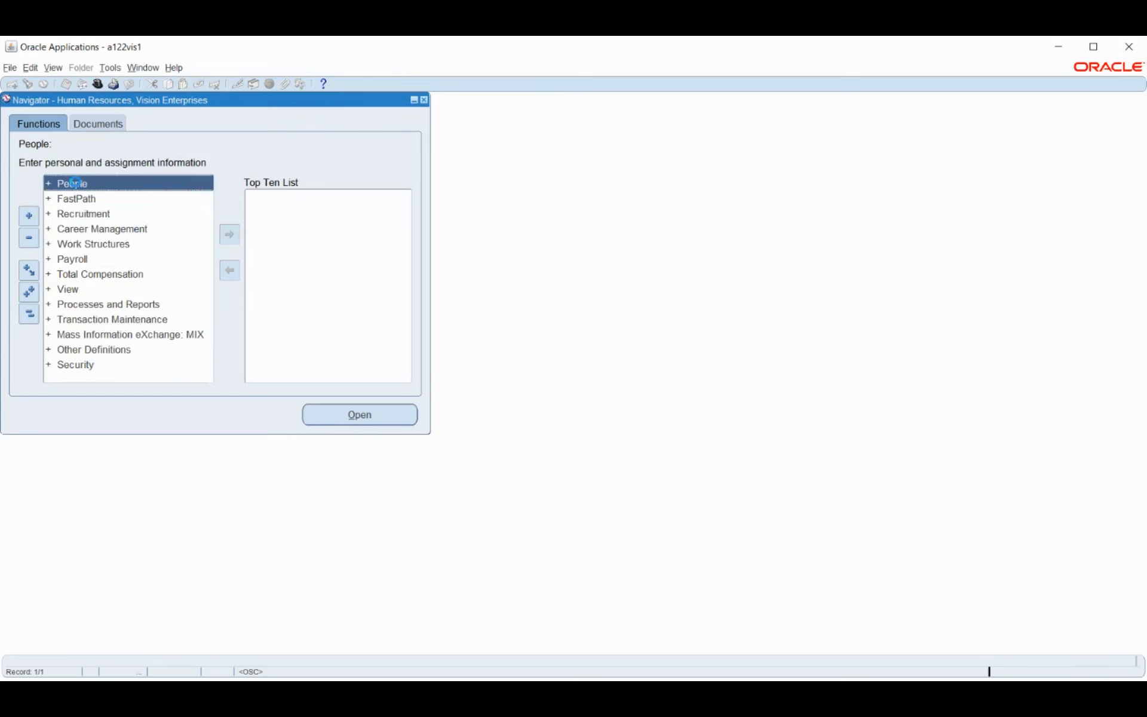
pyautogui.doubleClick(78, 187)
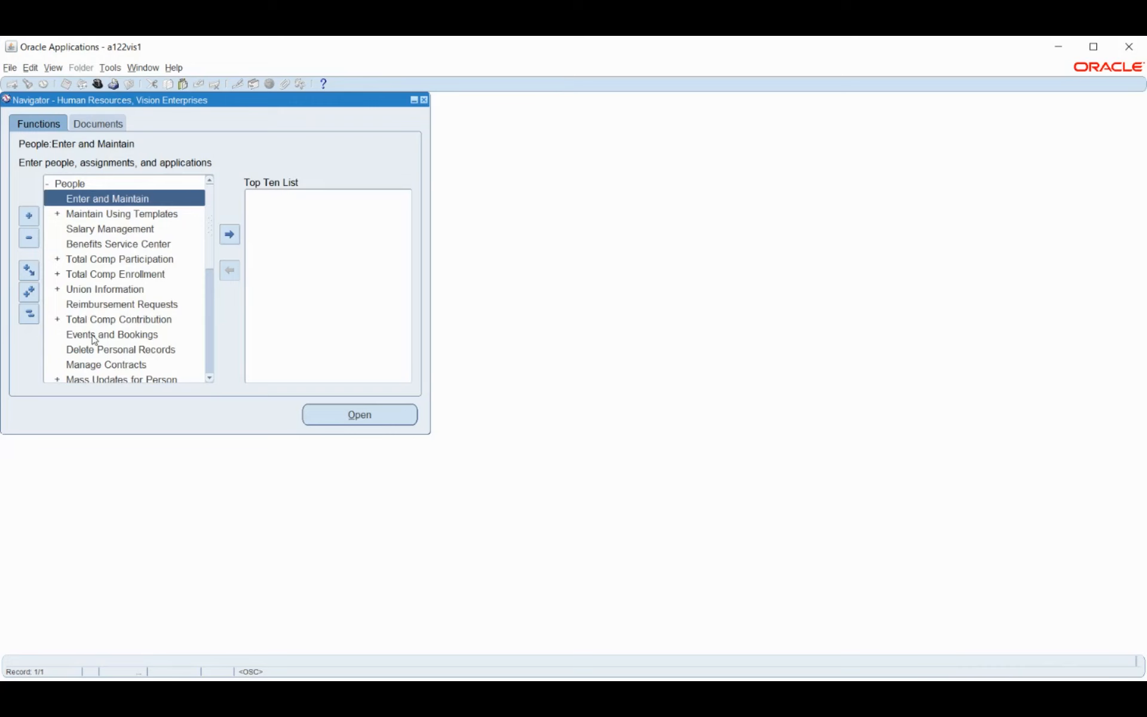
# Open People: Enter and Maintain, search a wildcard surname, and load the second matching employee
pyautogui.press('Return')
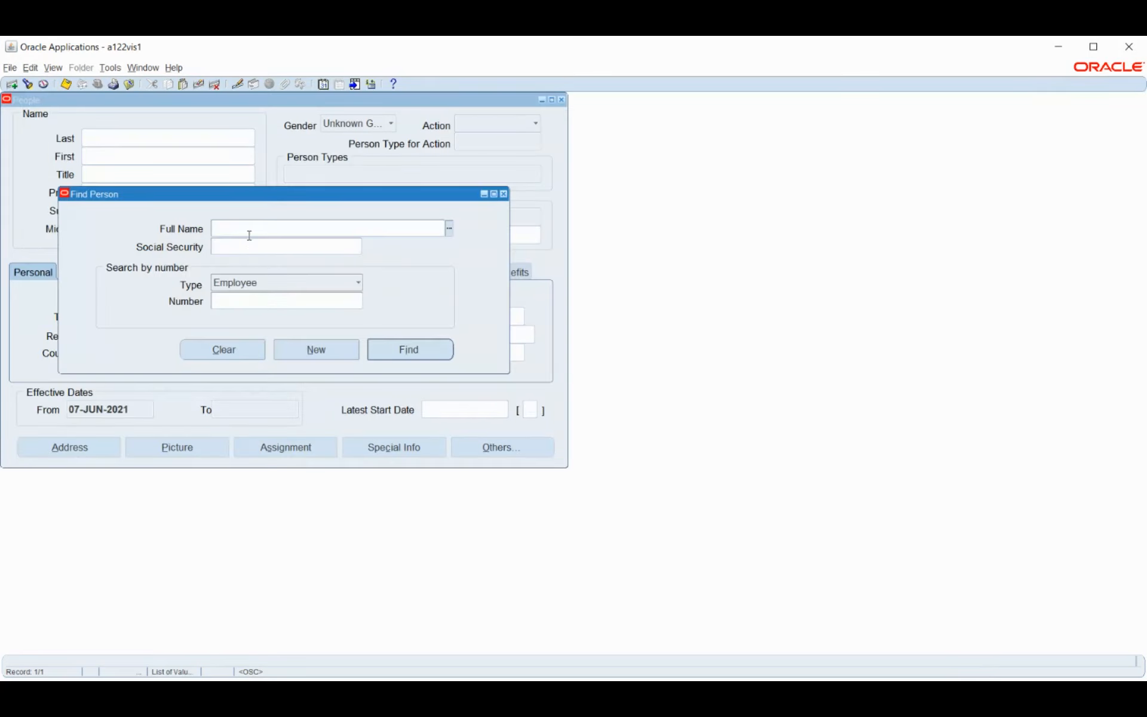
pyautogui.write('%stock%')
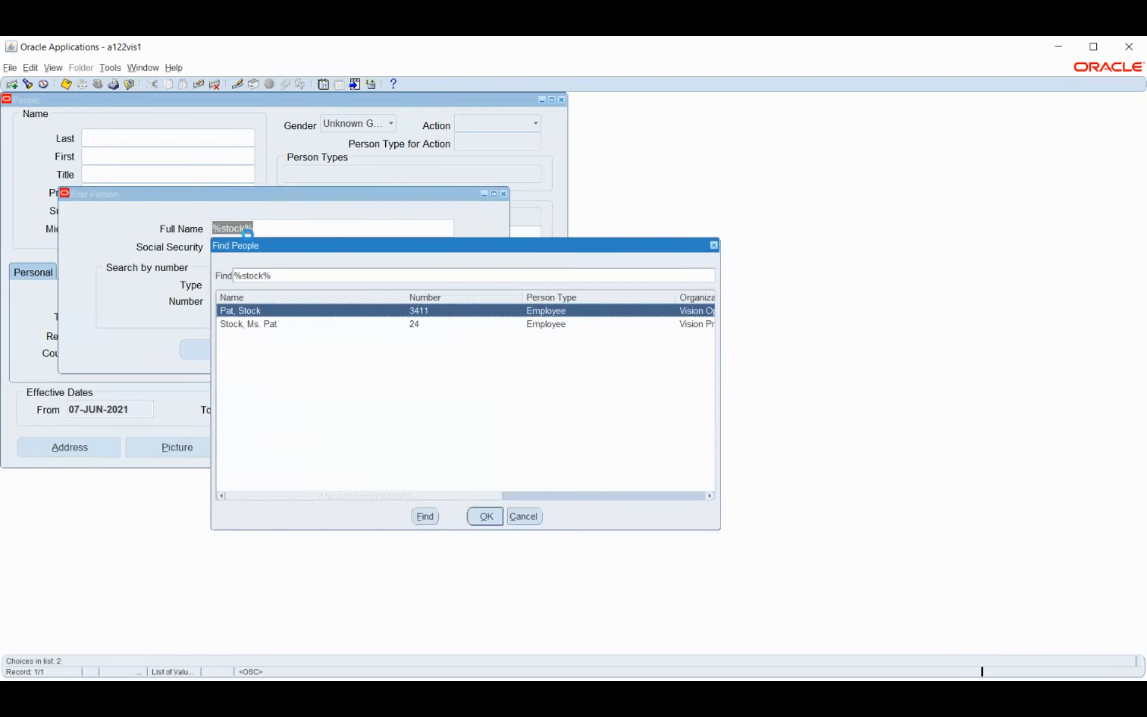
pyautogui.press('Down')
pyautogui.press('Return')
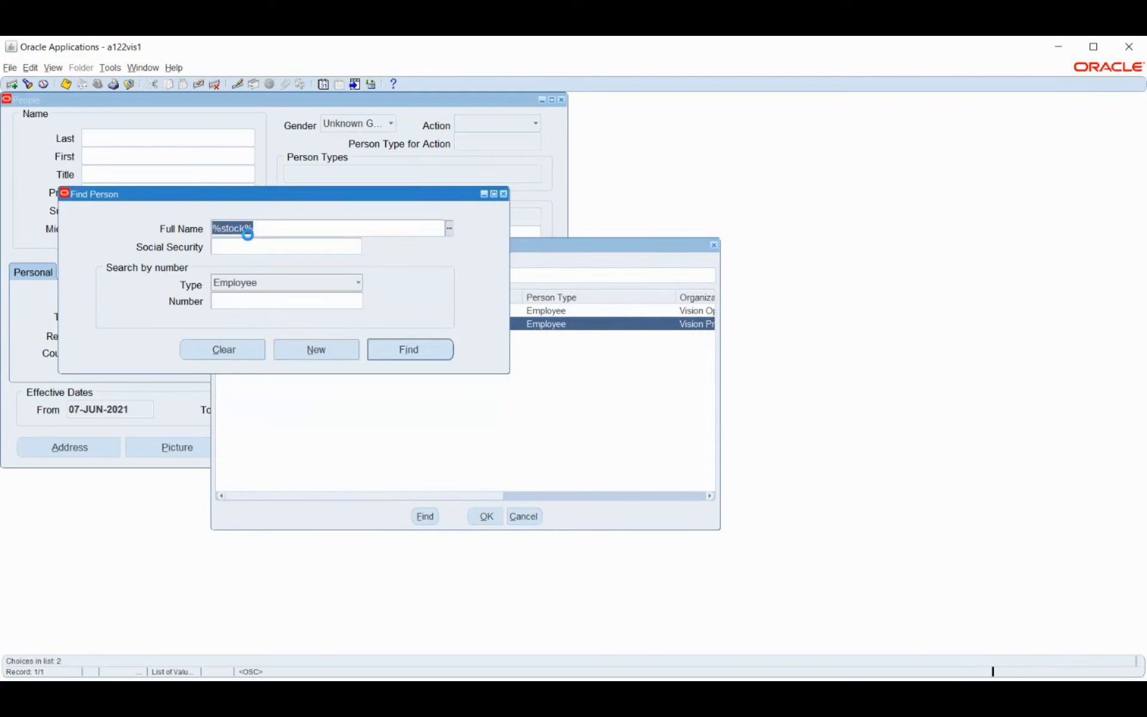
pyautogui.press('Return')
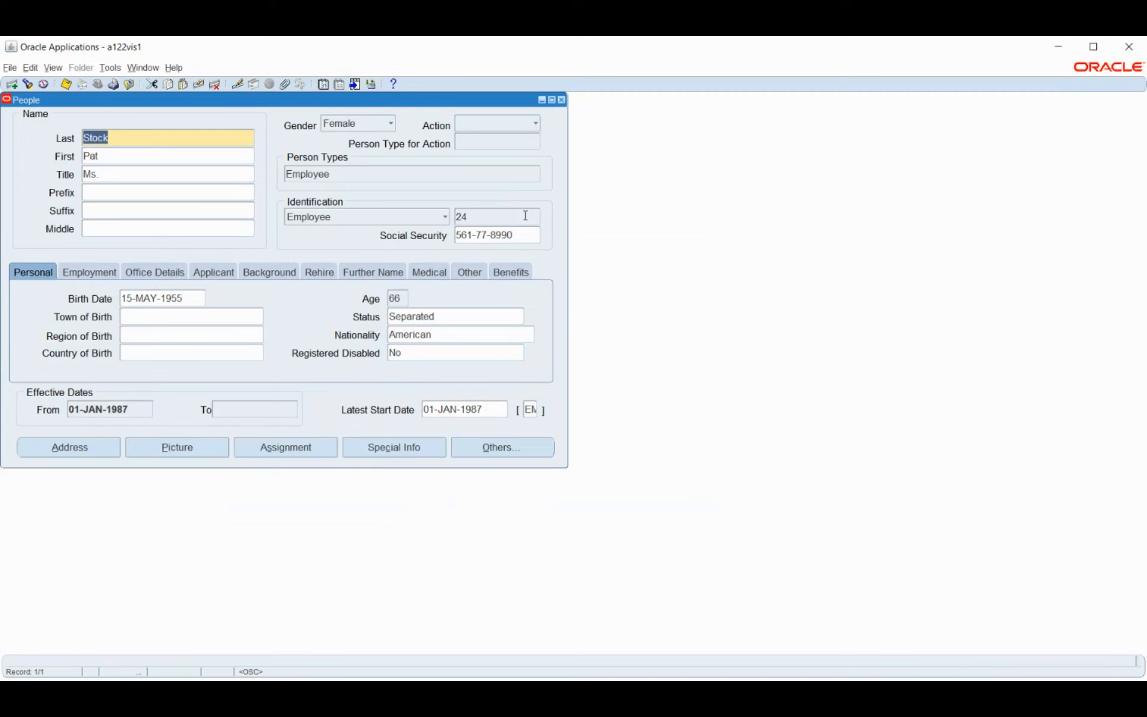
# Select the Social Security value, then show Employment details: ethnic origin, veteran status, new-hire reporting
pyautogui.click(529, 232)
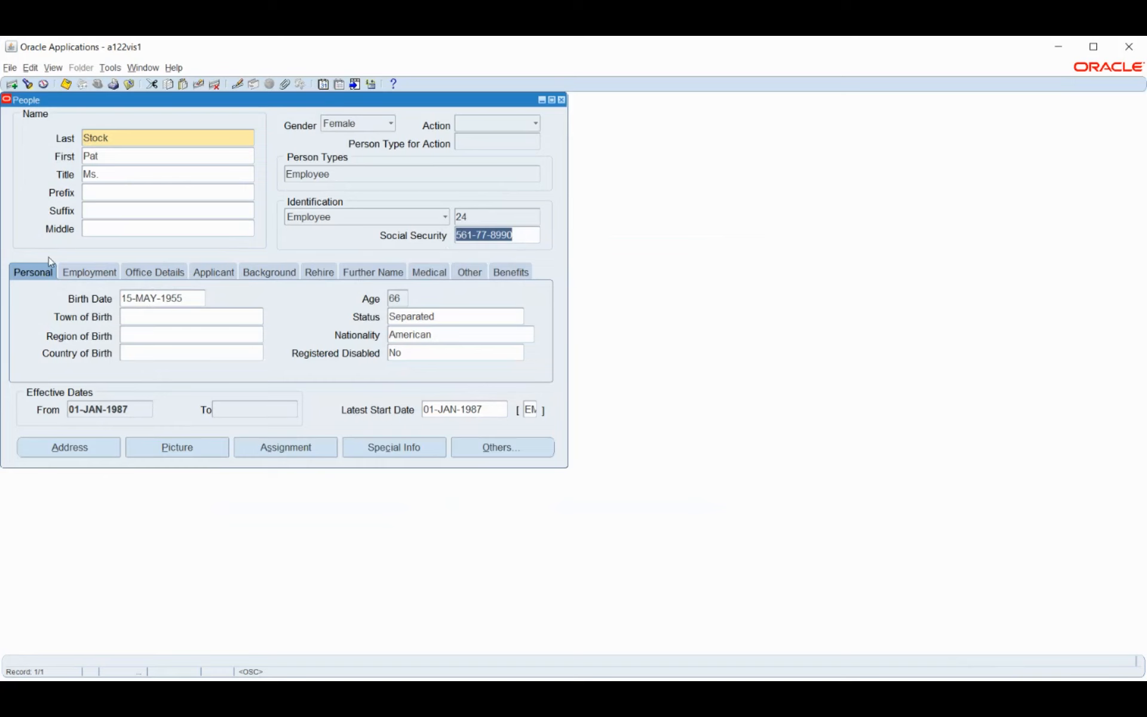
pyautogui.click(87, 272)
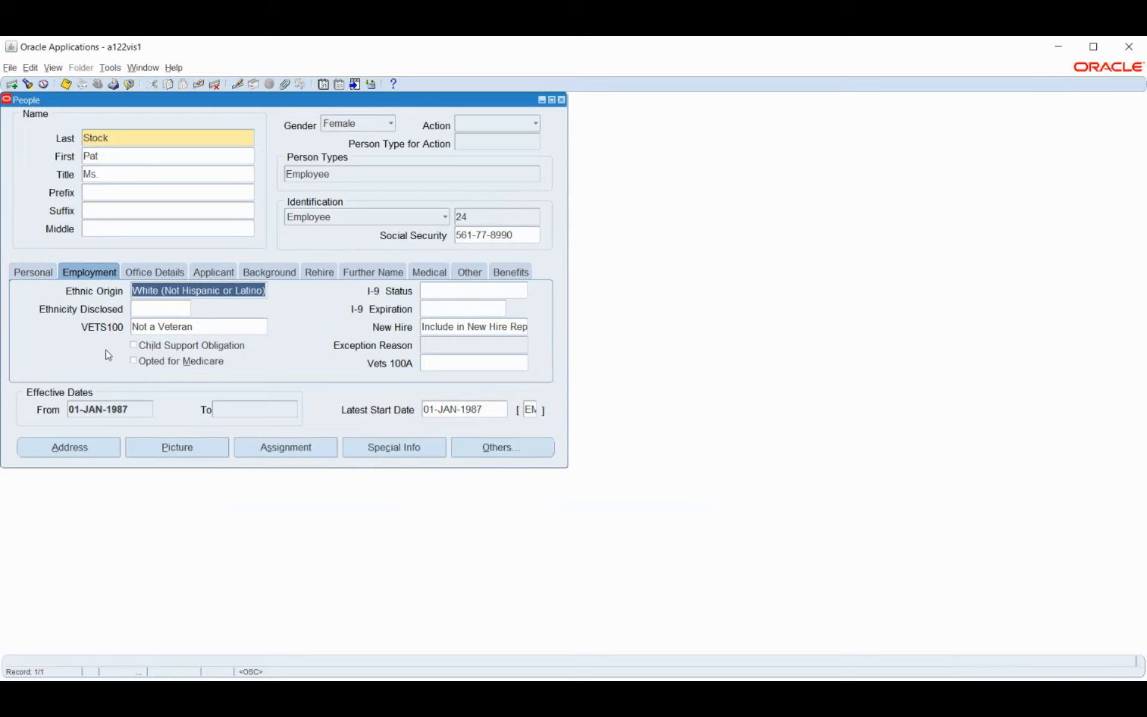
# Review Office Details, Applicant, Background, Rehire, Medical, Other and Benefits, then return to Personal
pyautogui.click(145, 278)
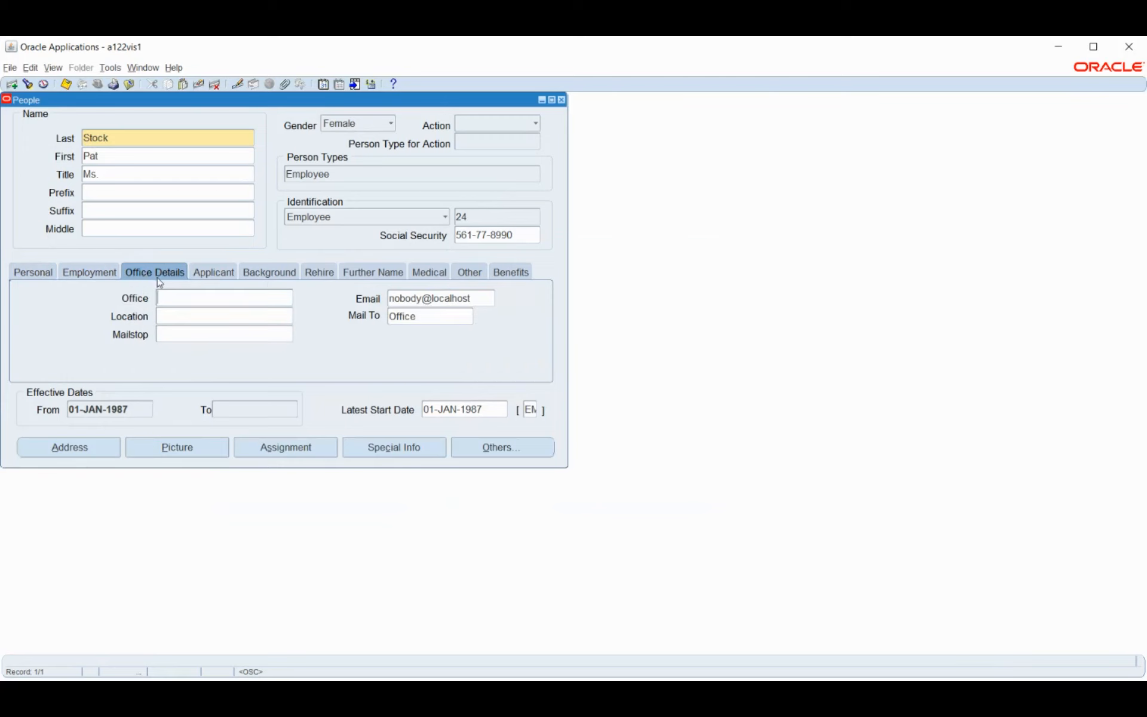
pyautogui.click(208, 277)
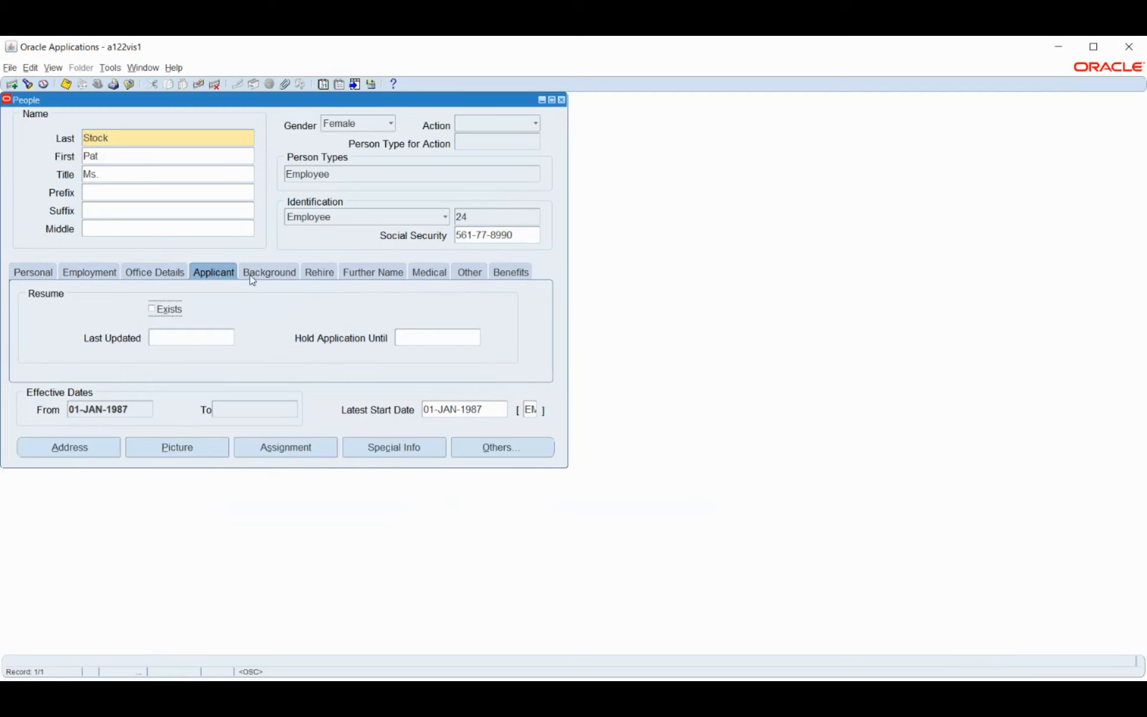
pyautogui.click(270, 274)
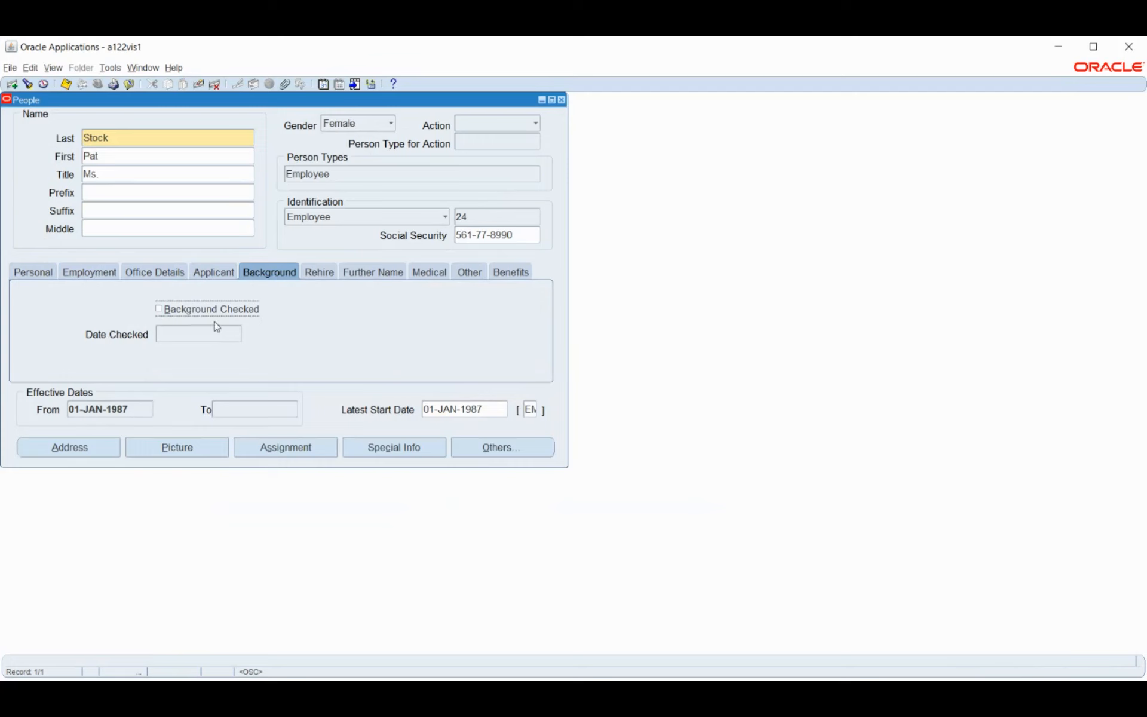
pyautogui.click(328, 270)
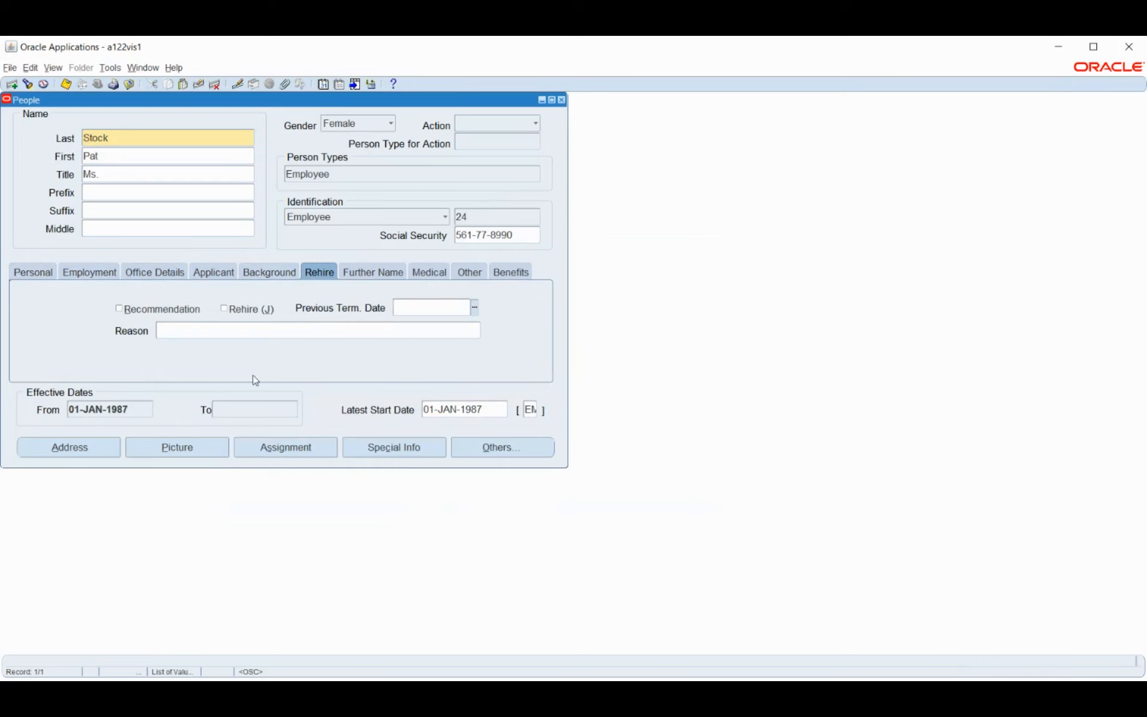
pyautogui.click(427, 272)
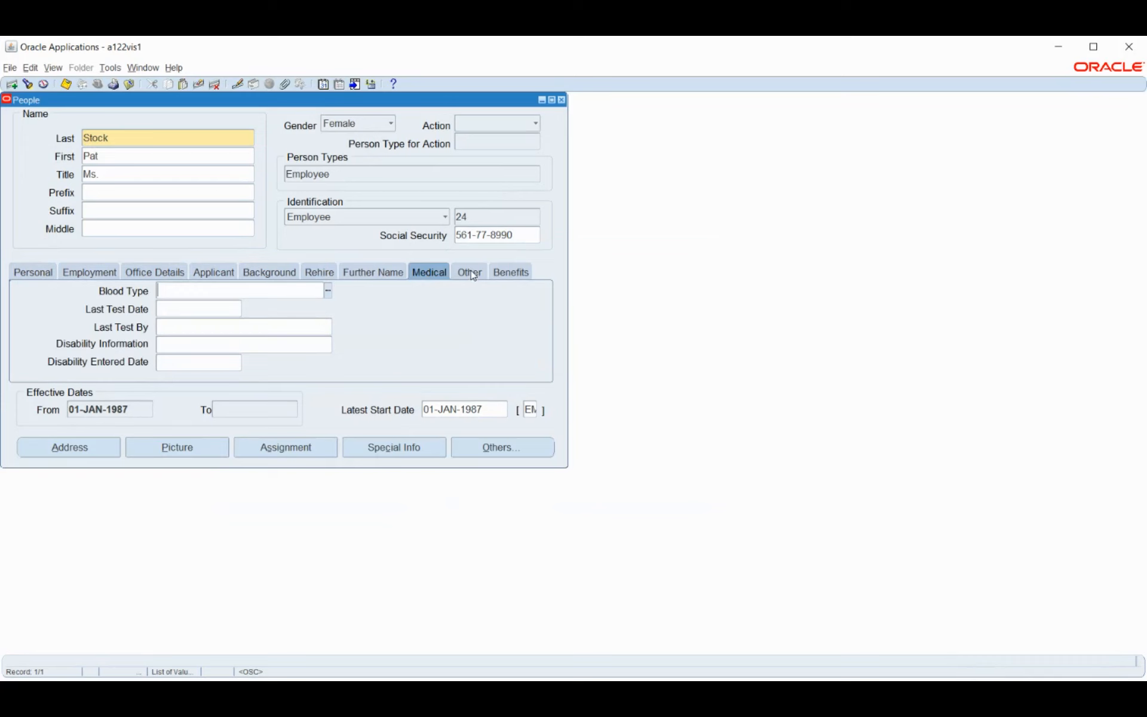
pyautogui.click(473, 274)
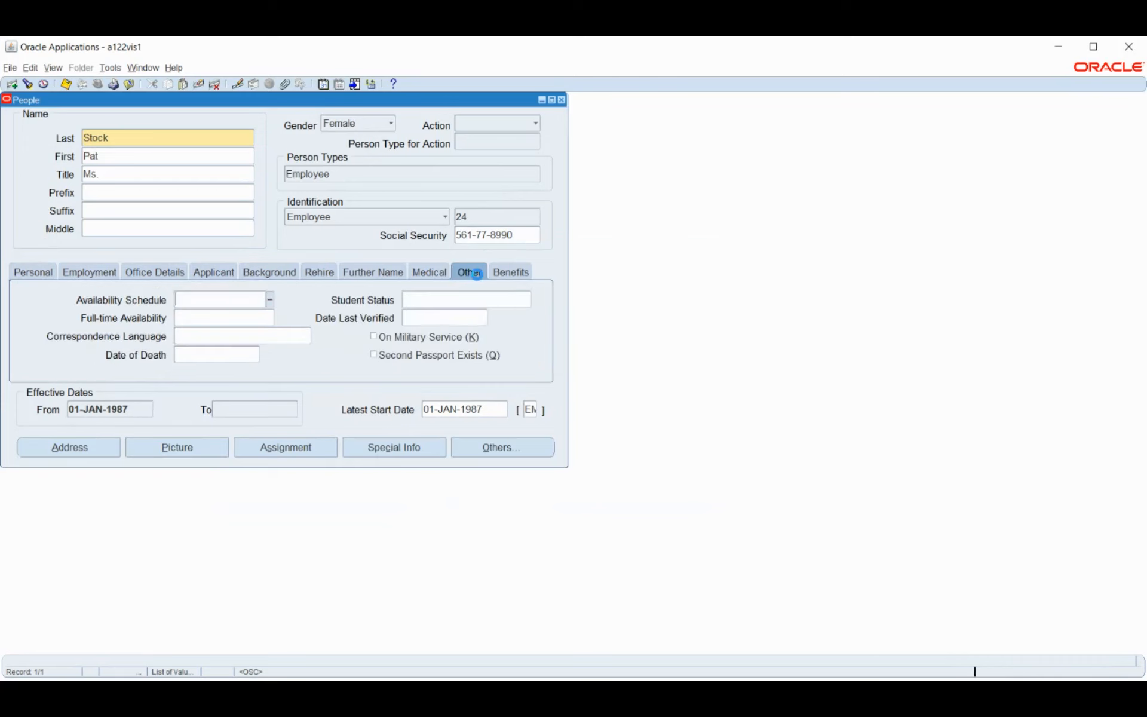
pyautogui.click(517, 273)
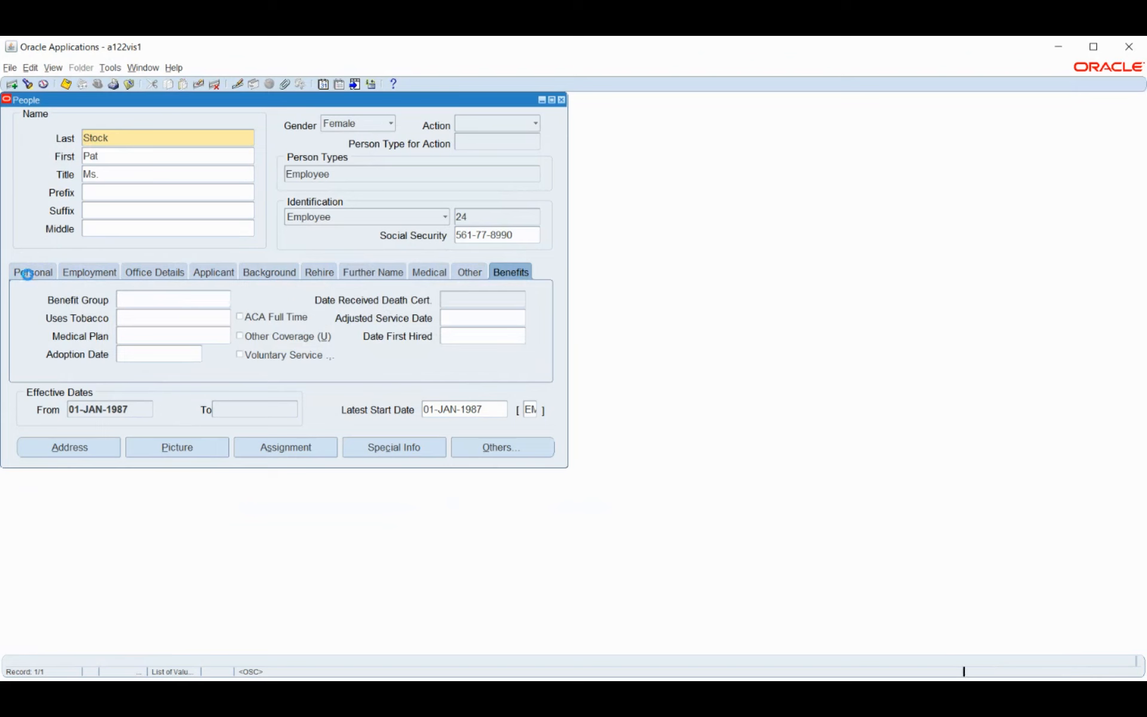
pyautogui.click(28, 273)
pyautogui.click(69, 453)
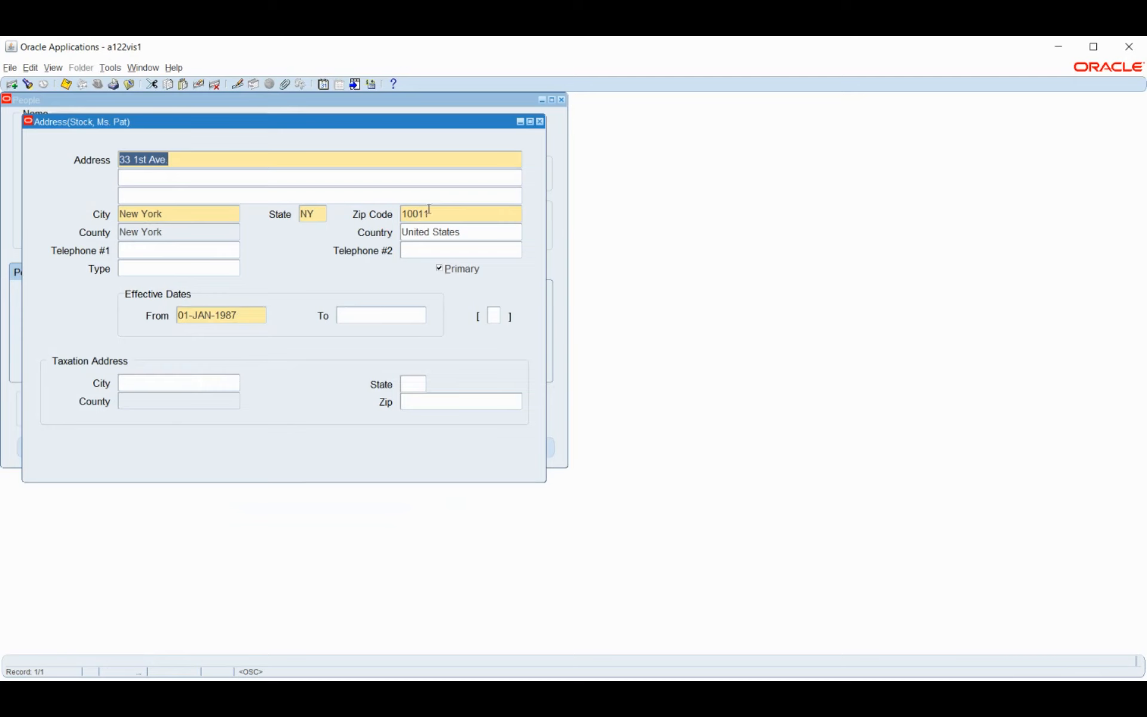
pyautogui.click(540, 122)
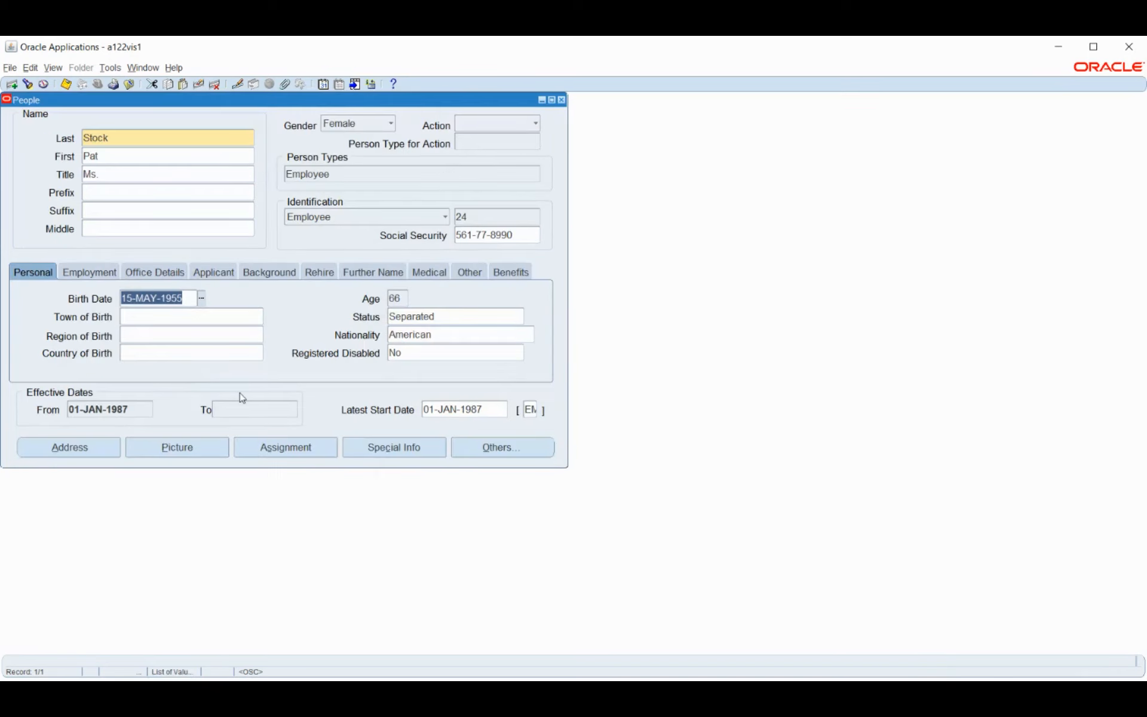
# Open the Assignment form showing BUY500.Buyer job, PB.Purchasing Buyer position and Vision Semimonthly payroll
pyautogui.click(183, 449)
pyautogui.click(273, 455)
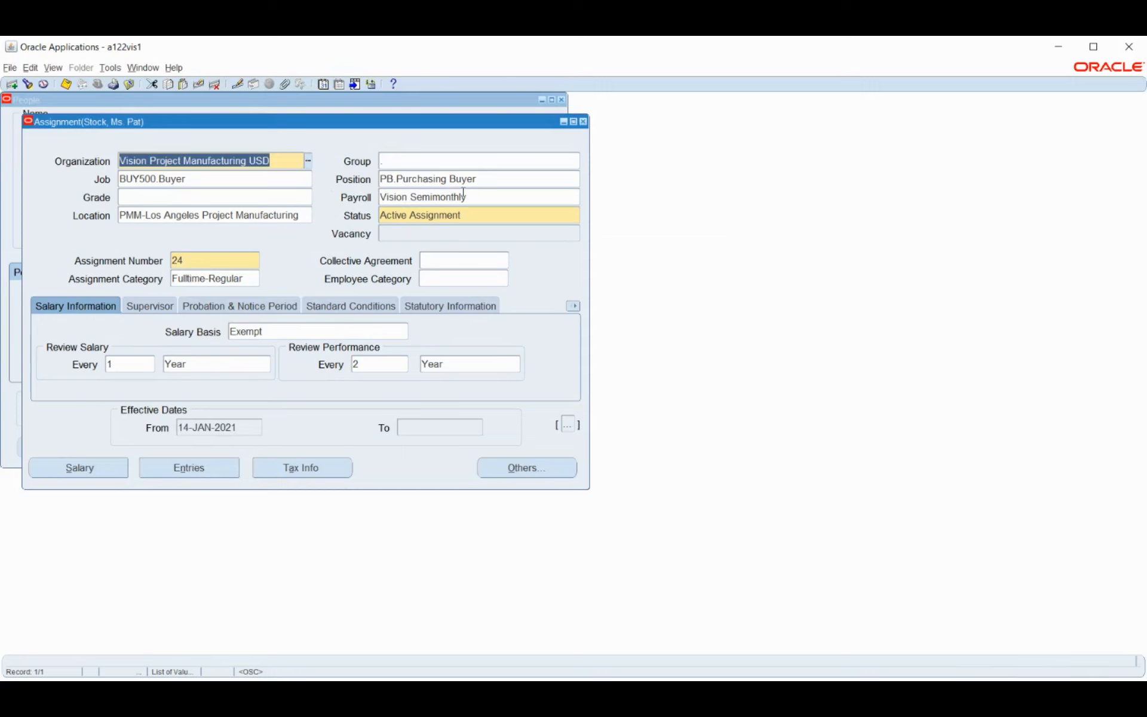
pyautogui.click(487, 196)
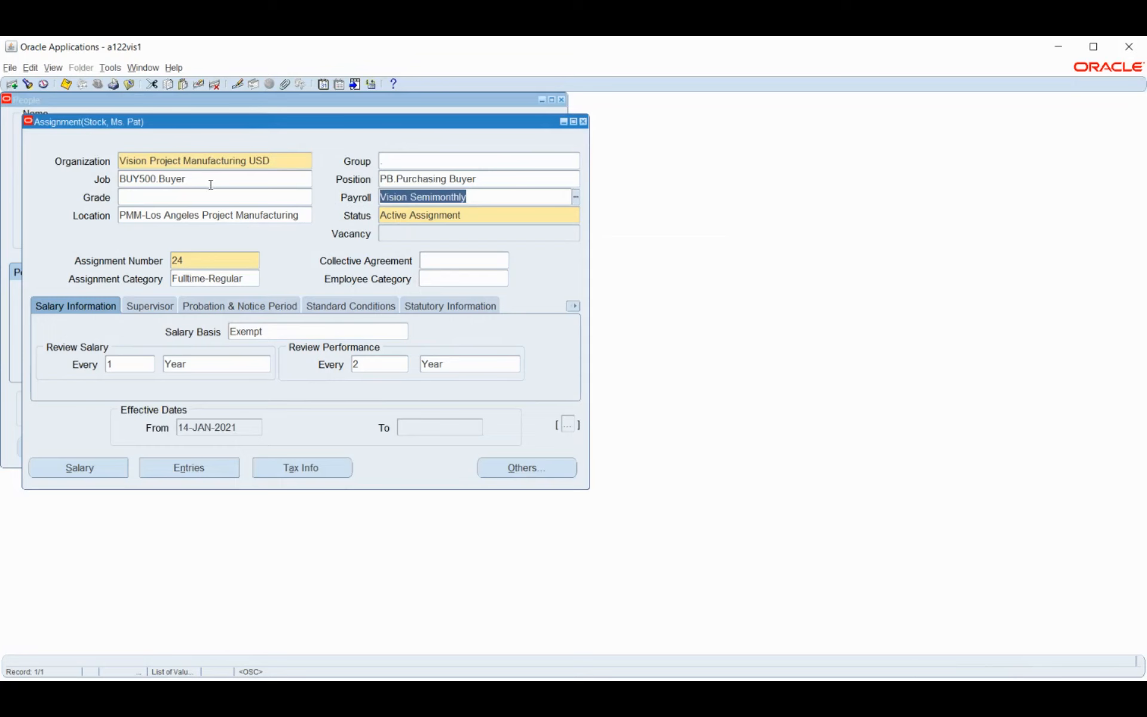
pyautogui.click(498, 179)
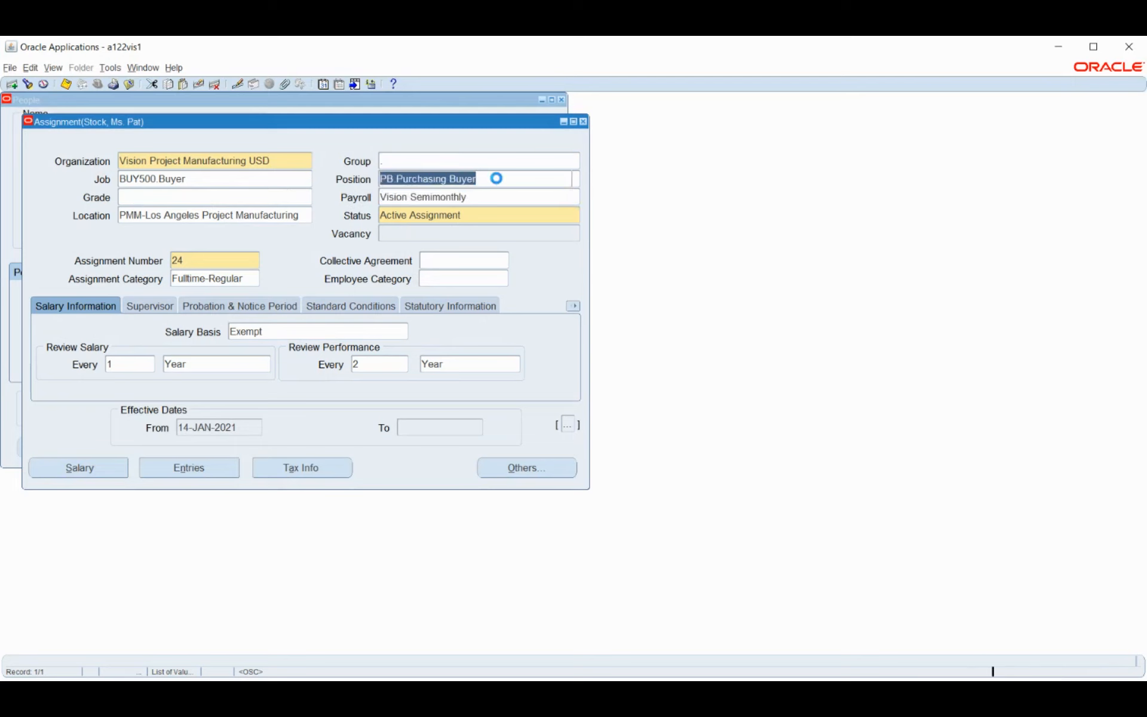
pyautogui.click(235, 180)
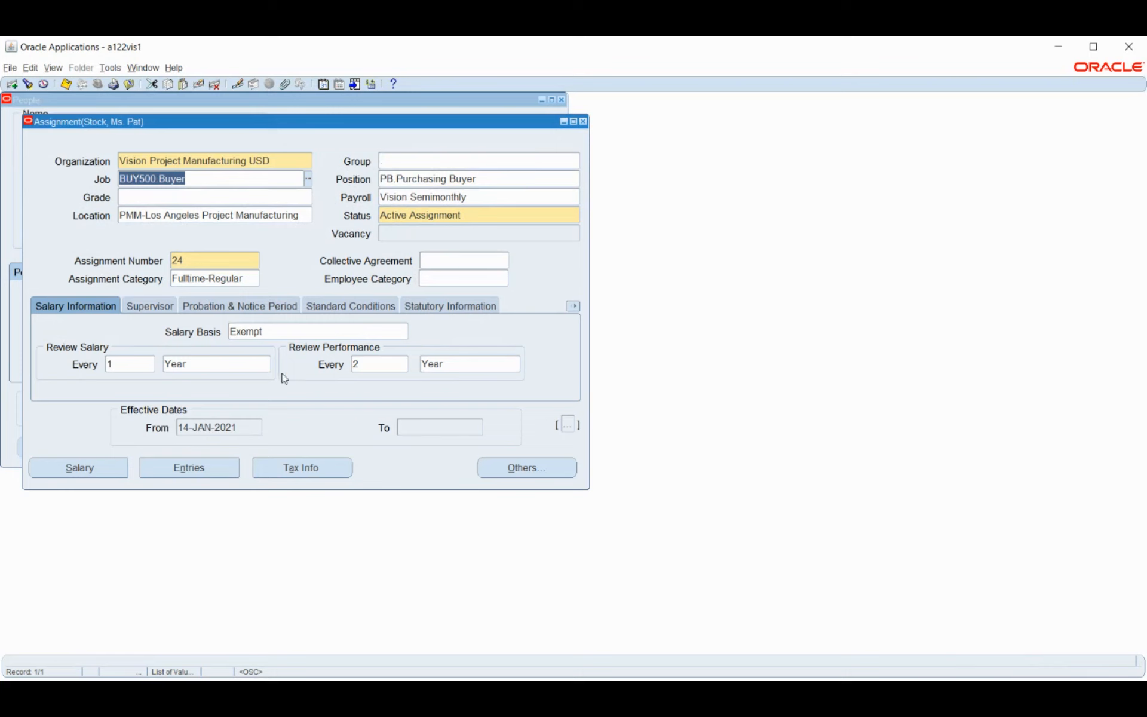
# Check the performance review frequency, then show the assignment's supervisor name and worker number
pyautogui.click(384, 362)
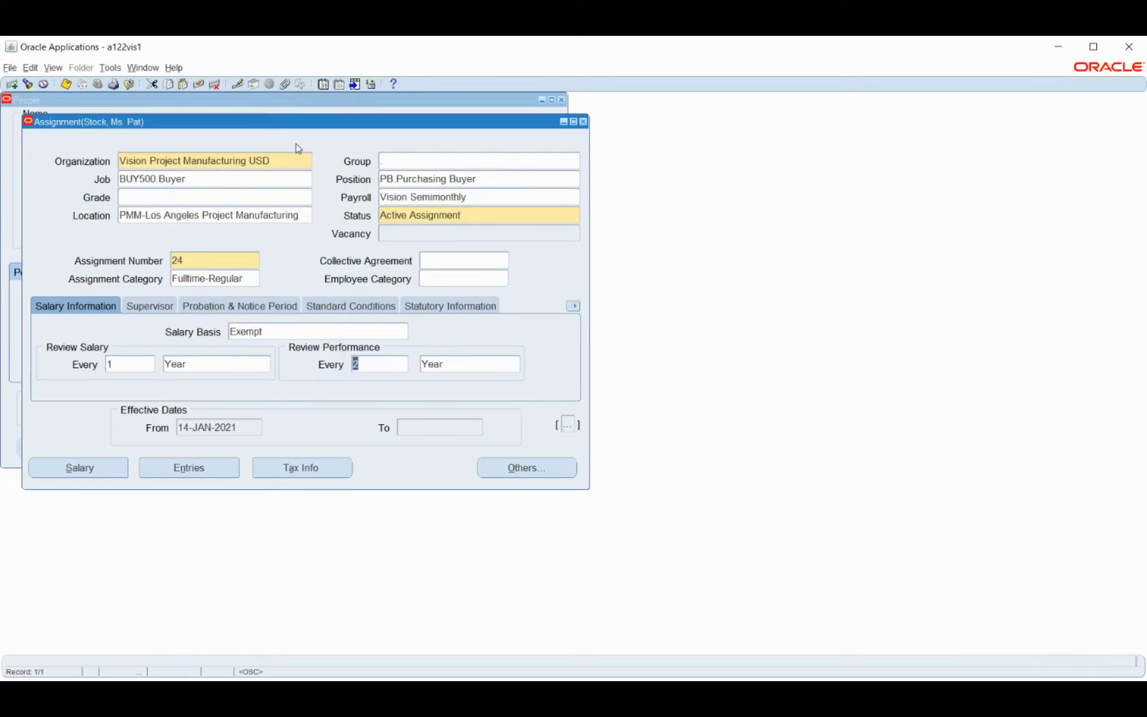
pyautogui.click(144, 308)
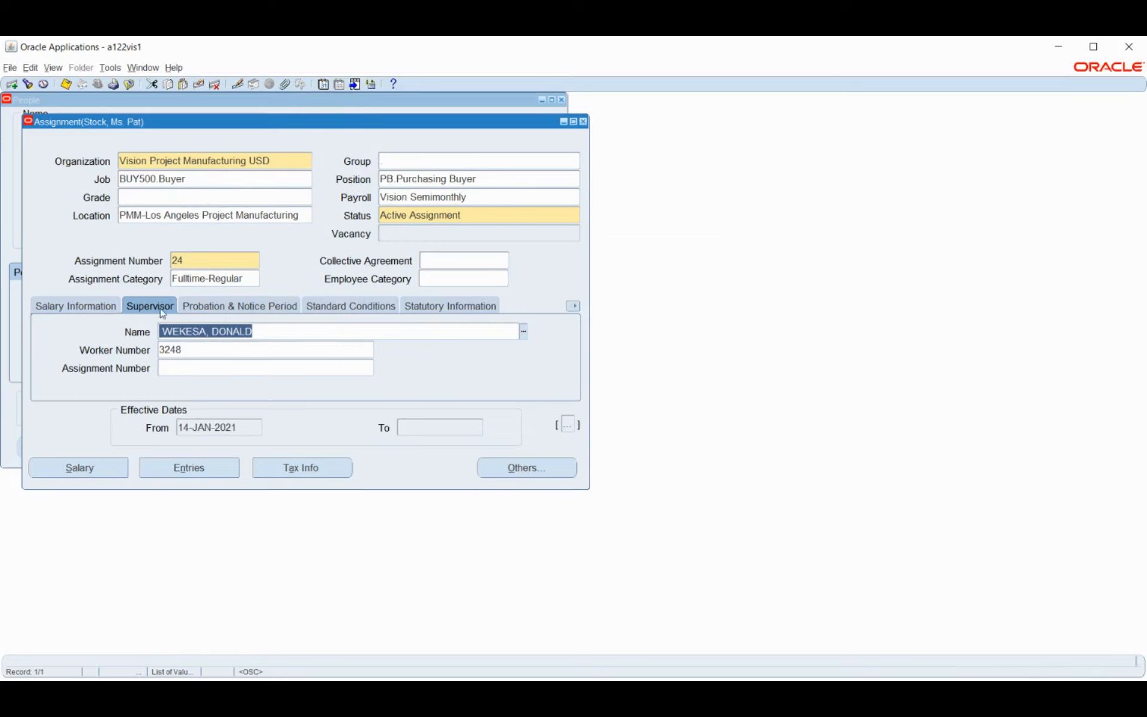
# Show the assignment's Probation & Notice Period details, with no probation or notice length recorded
pyautogui.click(218, 306)
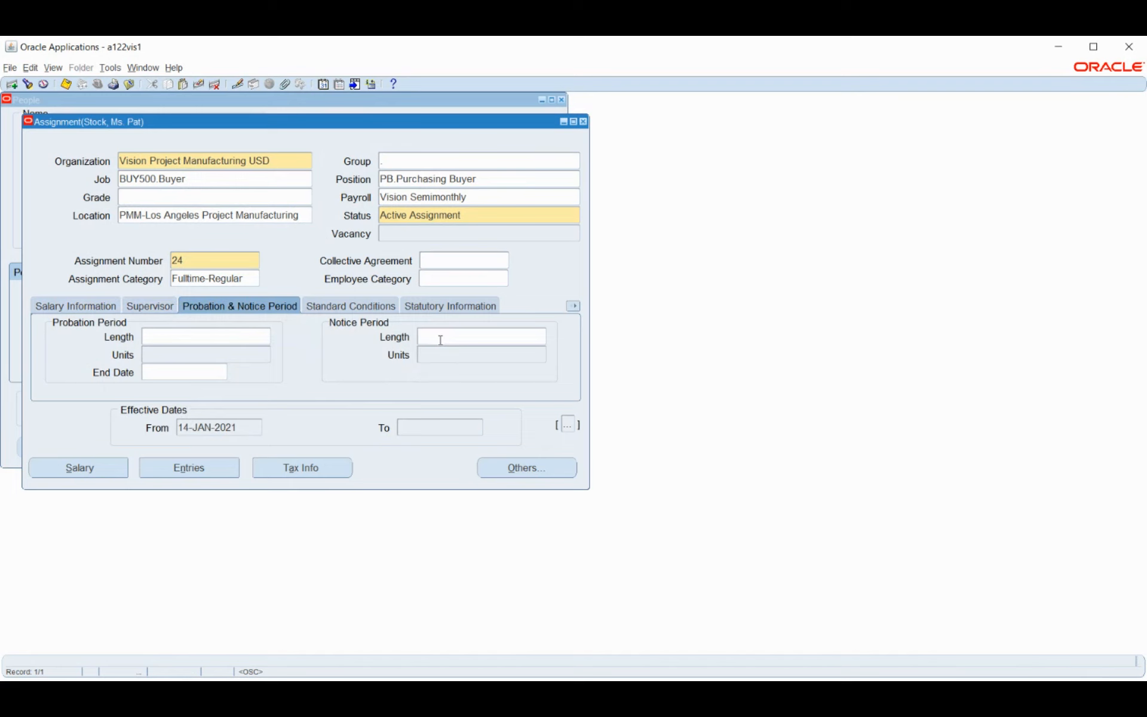
# Display the Standard Conditions: 40 working hours per Week, normal time 08:00 to 17:00
pyautogui.click(339, 307)
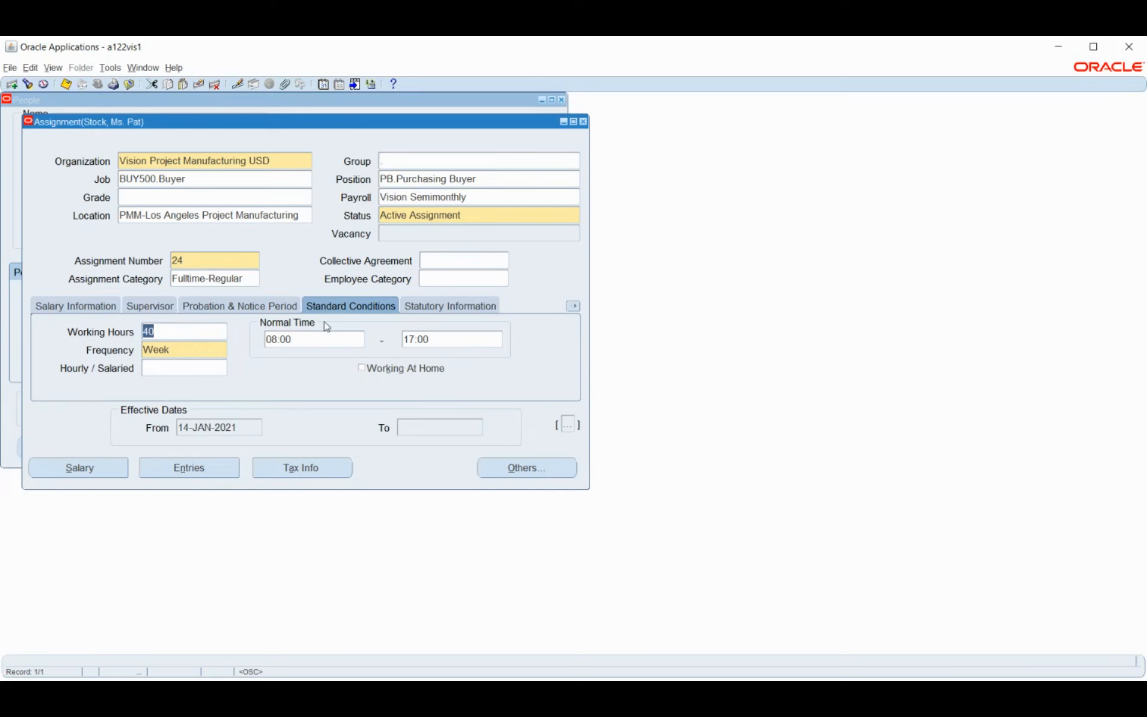
# Check the Statutory Information GRE details, confirming Vision Services as the reporting entity
pyautogui.click(429, 308)
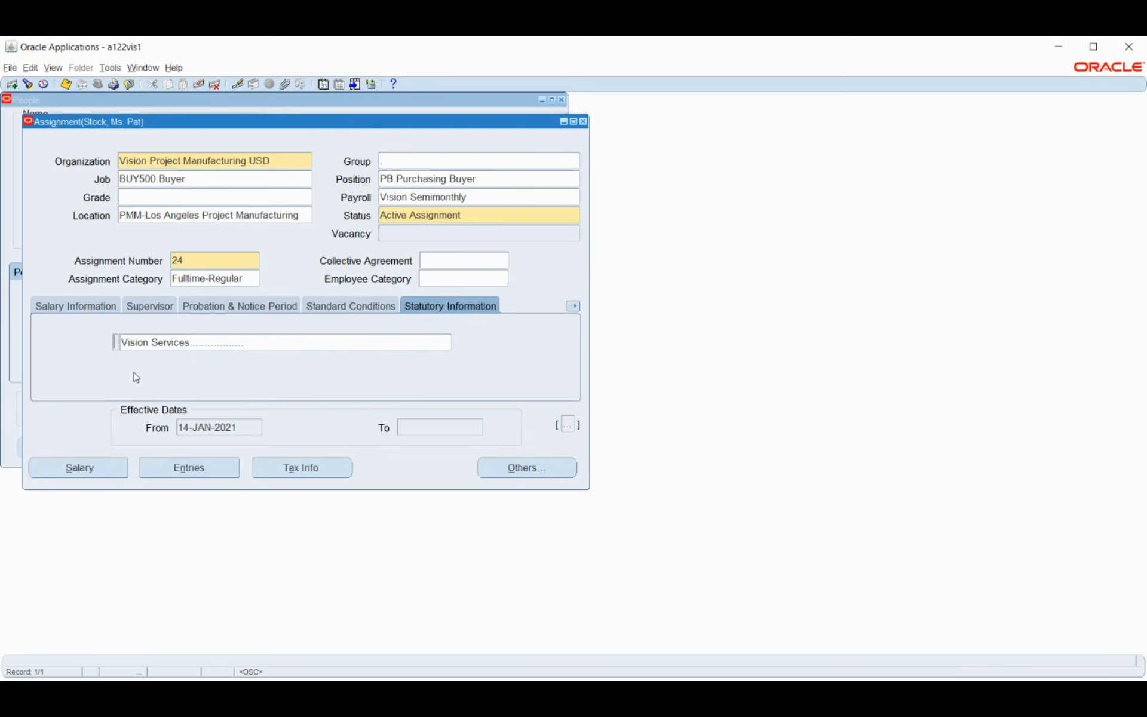
pyautogui.click(257, 341)
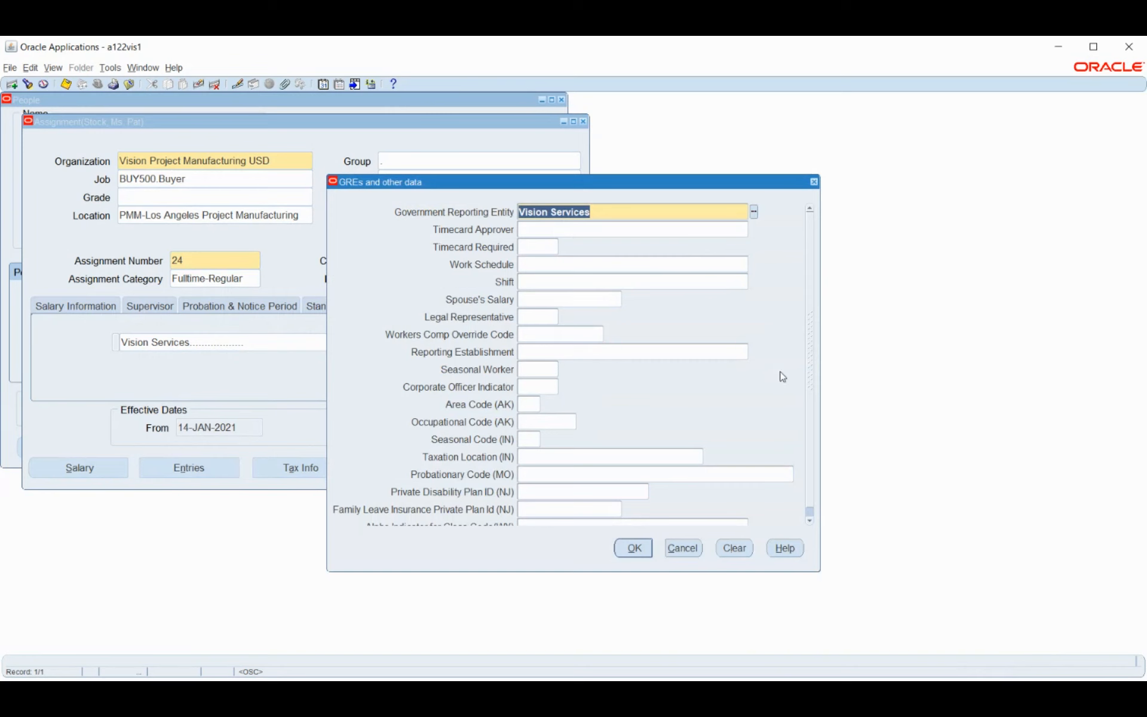
pyautogui.scroll(-1, 813, 354)
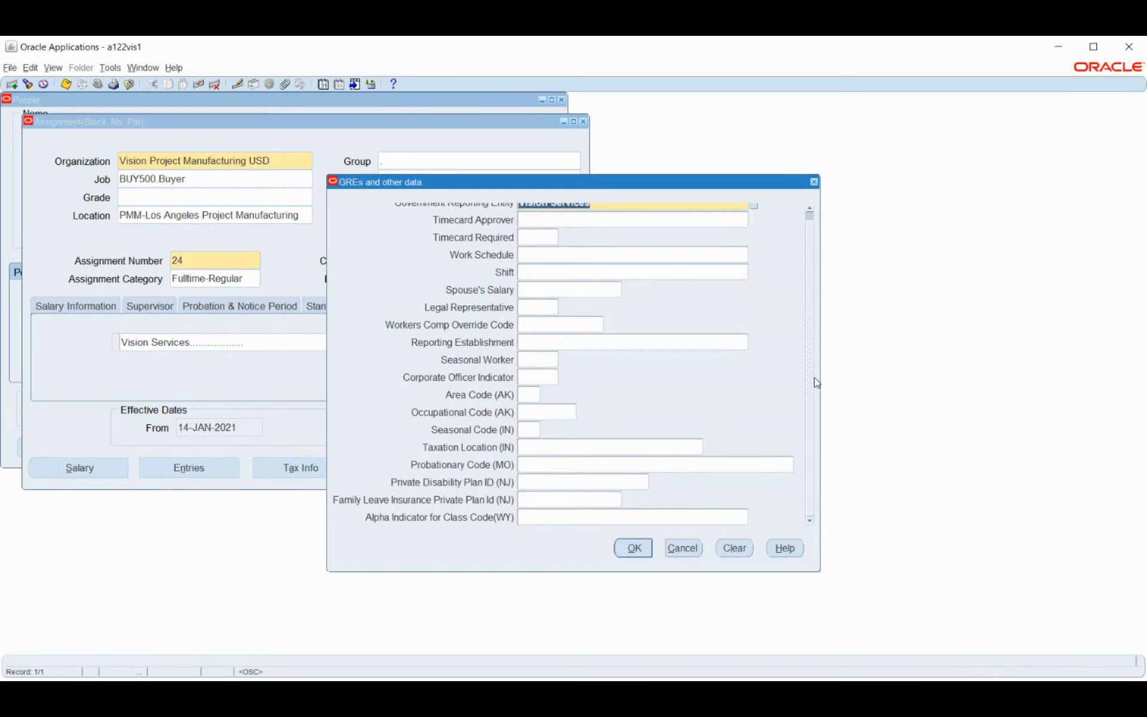
pyautogui.scroll(1, 816, 382)
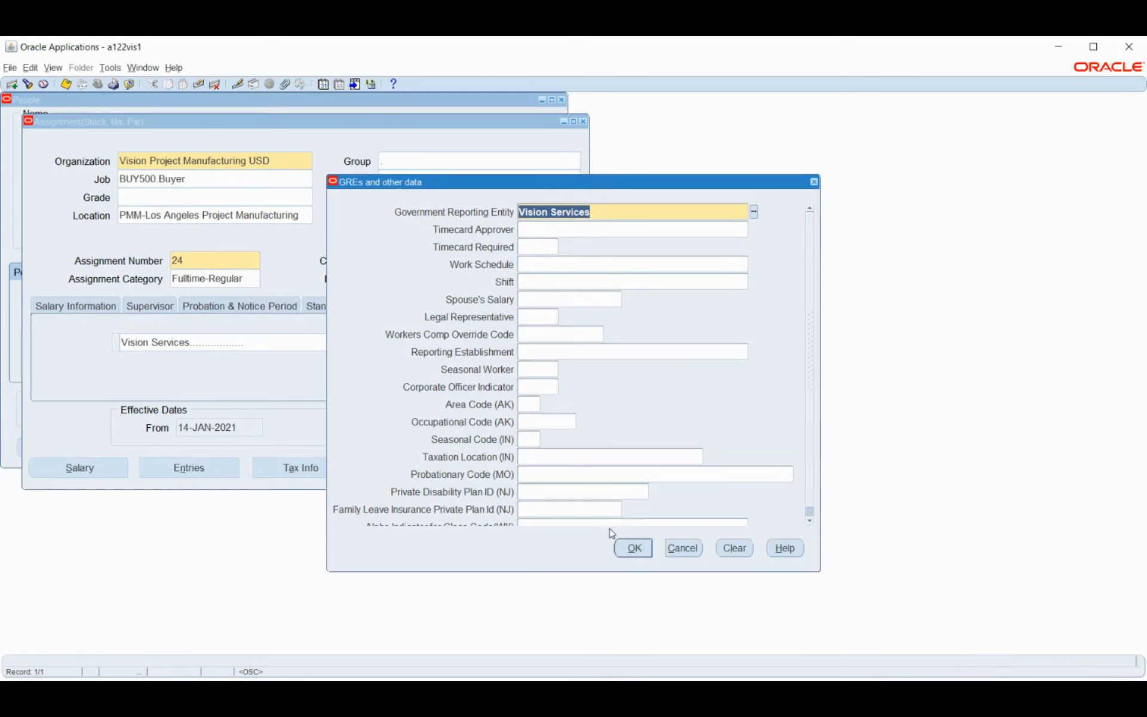
pyautogui.click(632, 547)
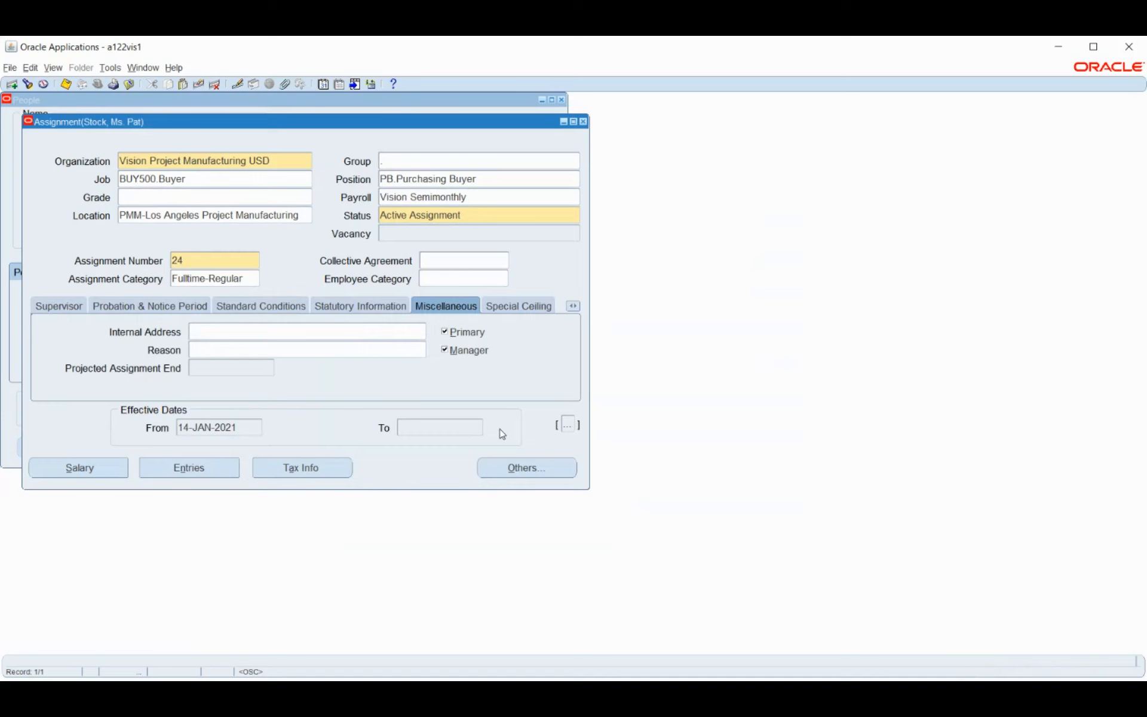
# Check Special Ceiling progression points (none available), then show the Project Information section
pyautogui.click(520, 307)
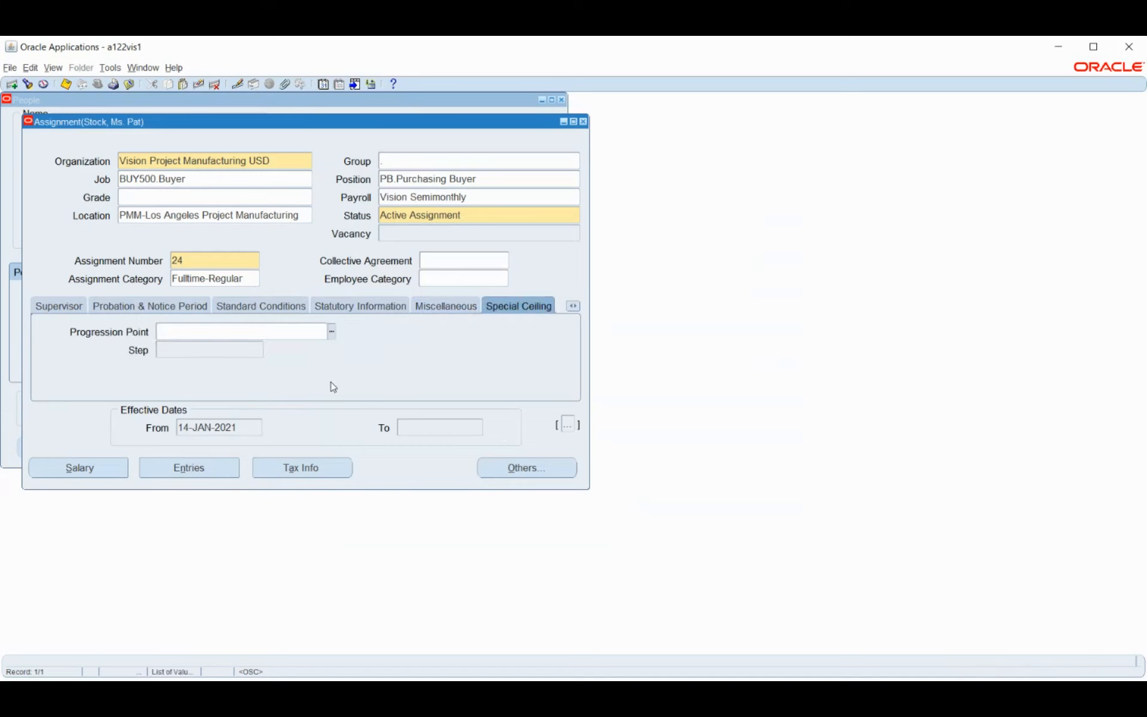
pyautogui.click(331, 331)
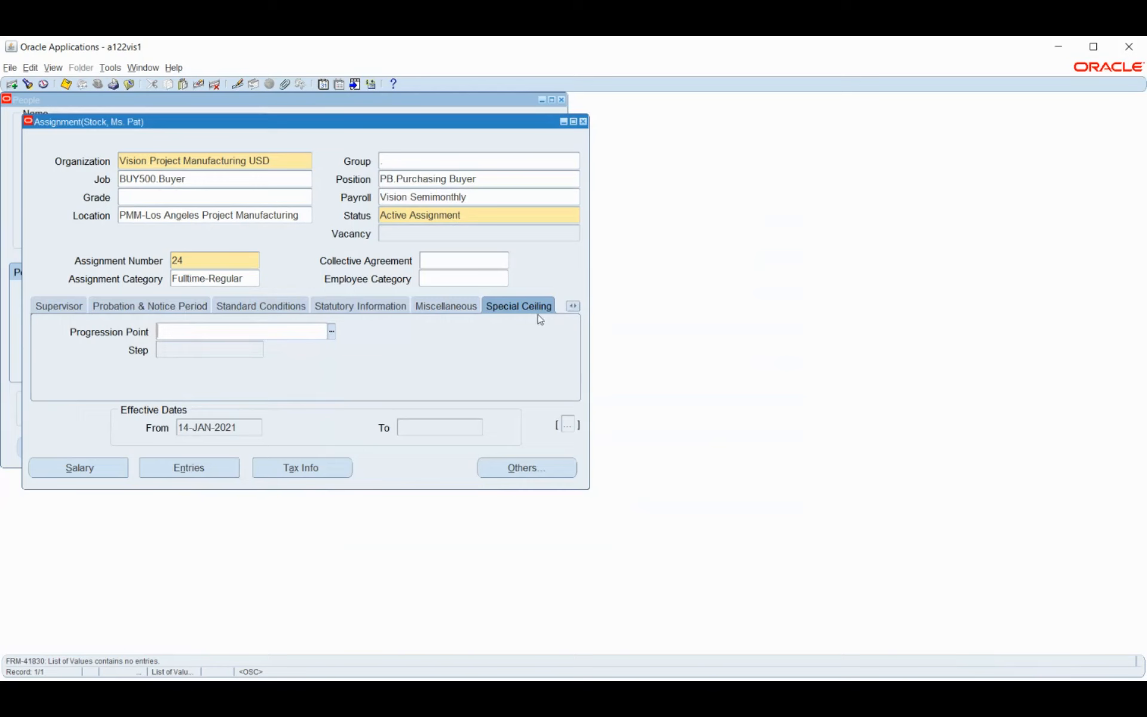
pyautogui.click(573, 307)
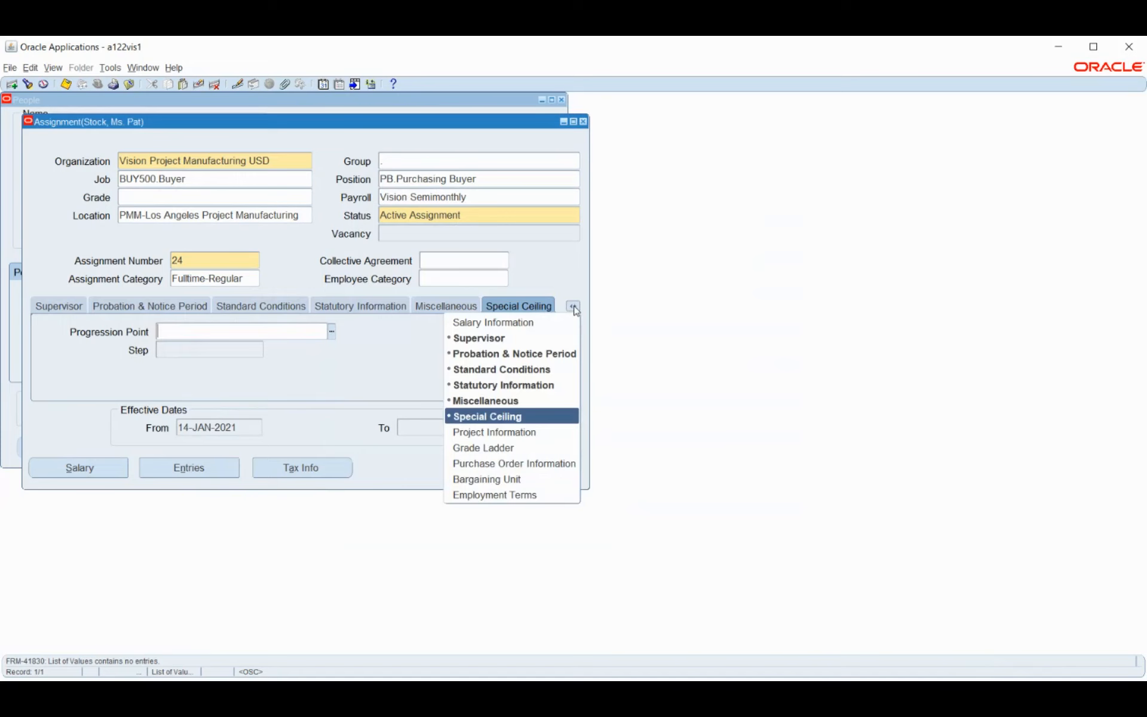
pyautogui.click(505, 432)
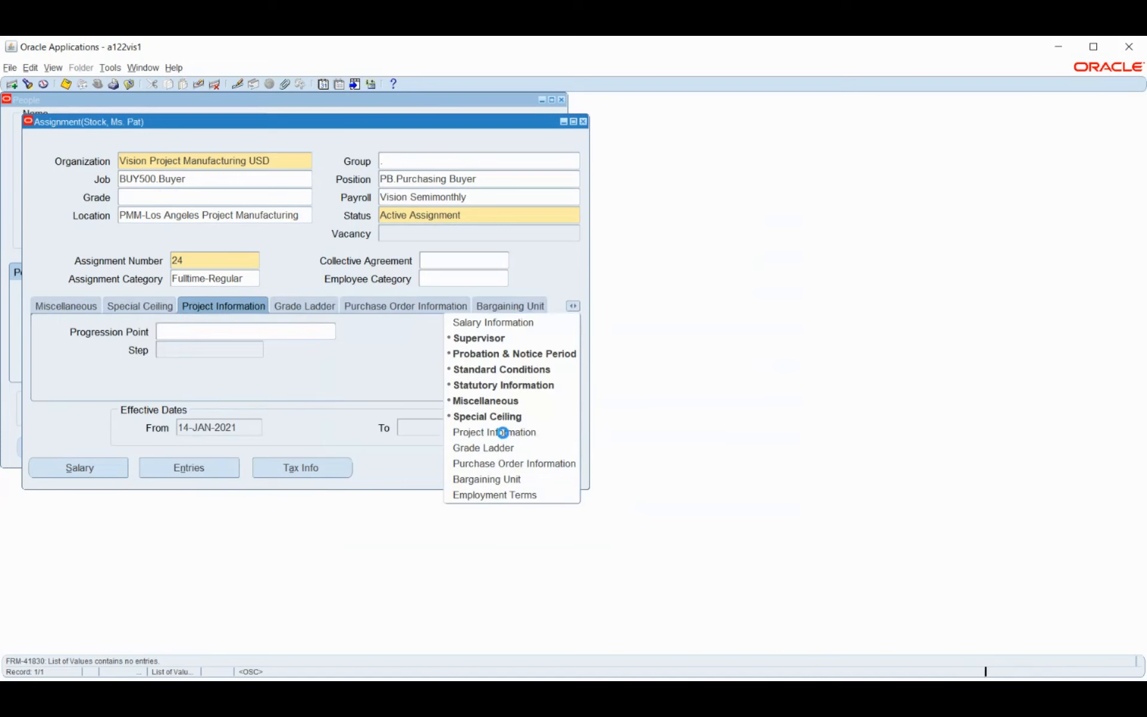
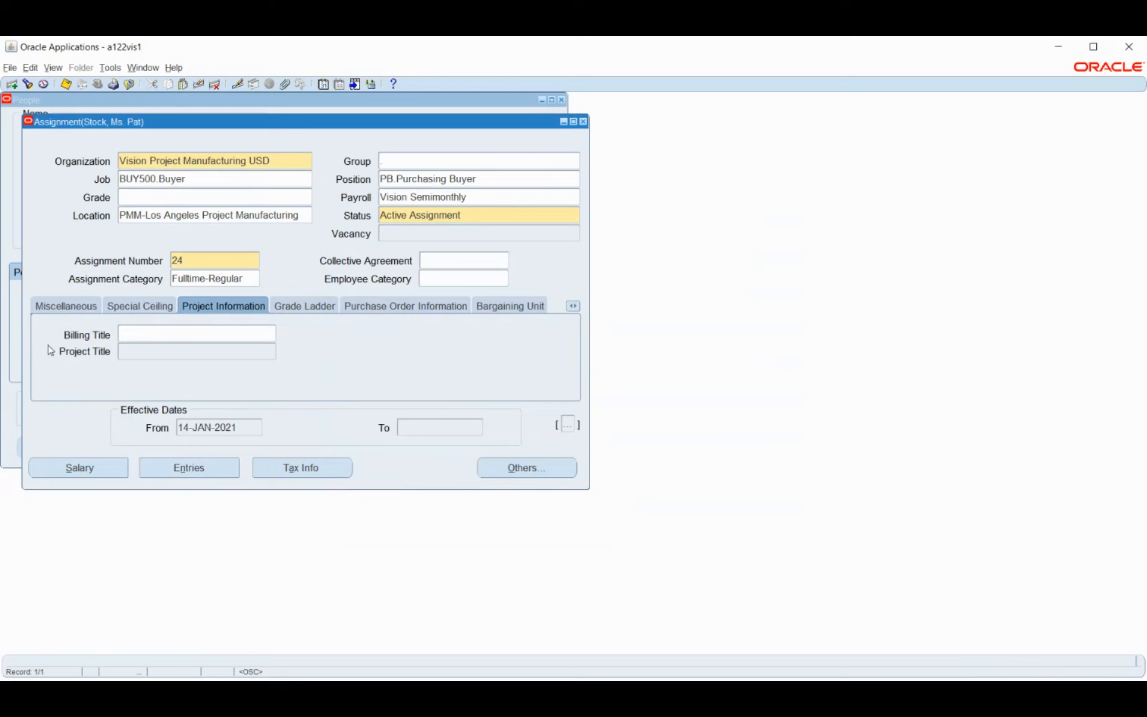
# Leave the Grade Ladder empty, then show Purchase Order Information with ledger Vision Operations (USA)
pyautogui.click(298, 304)
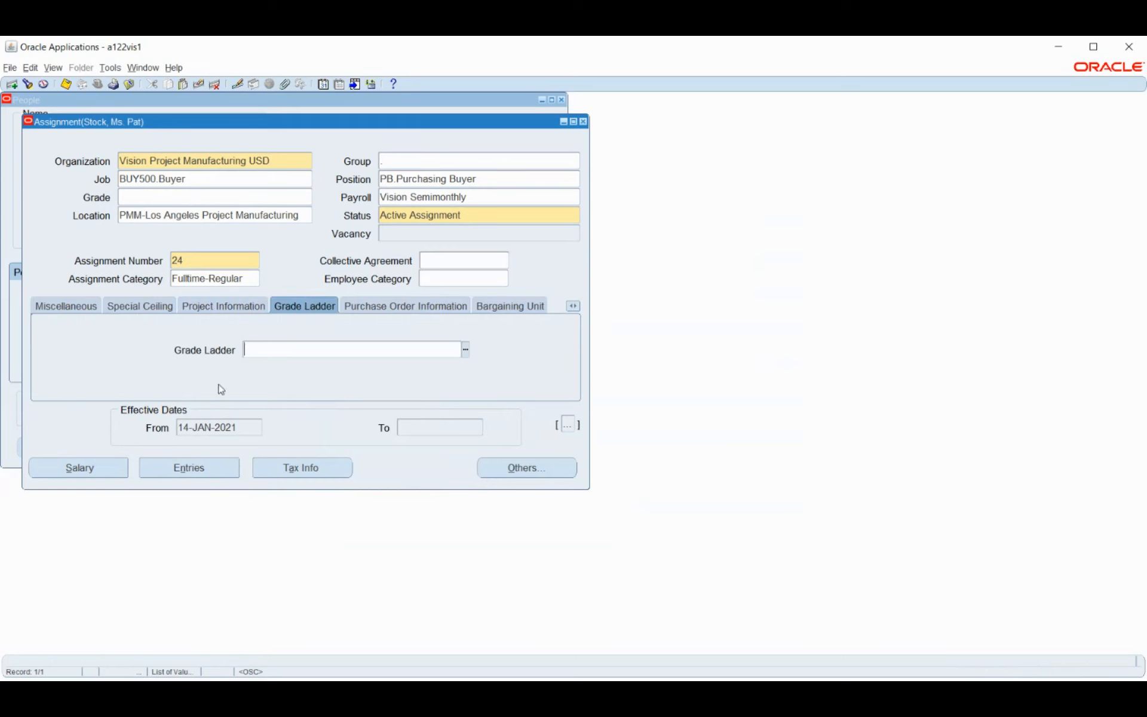
pyautogui.click(465, 351)
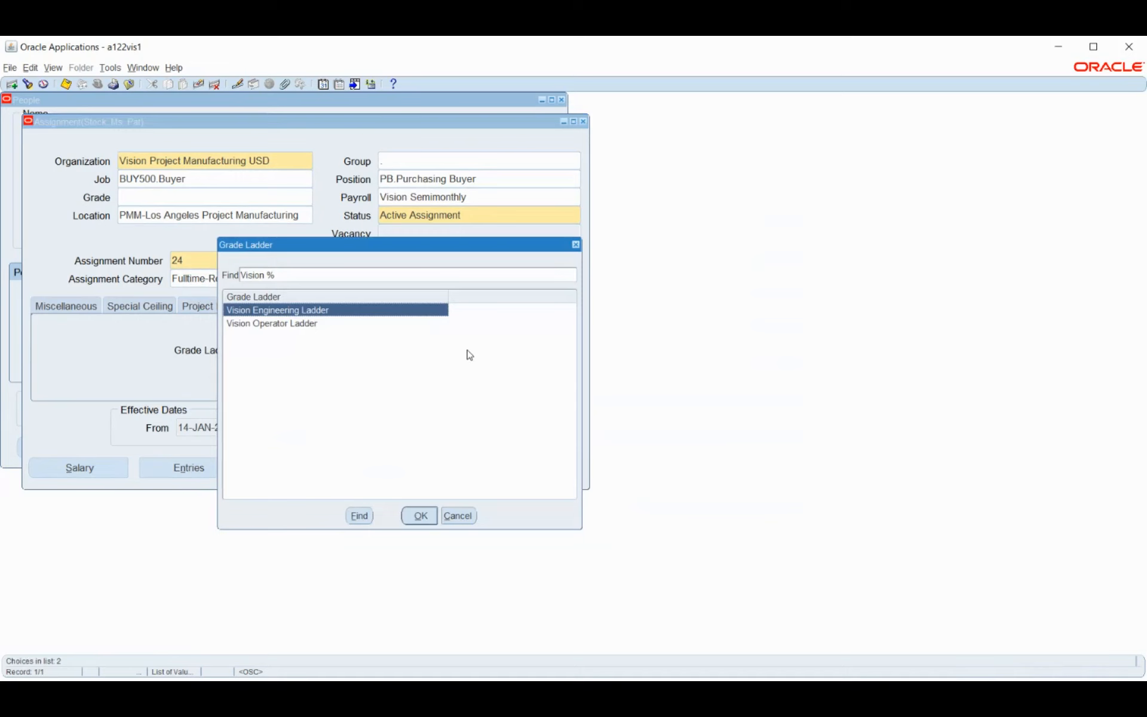
pyautogui.click(458, 517)
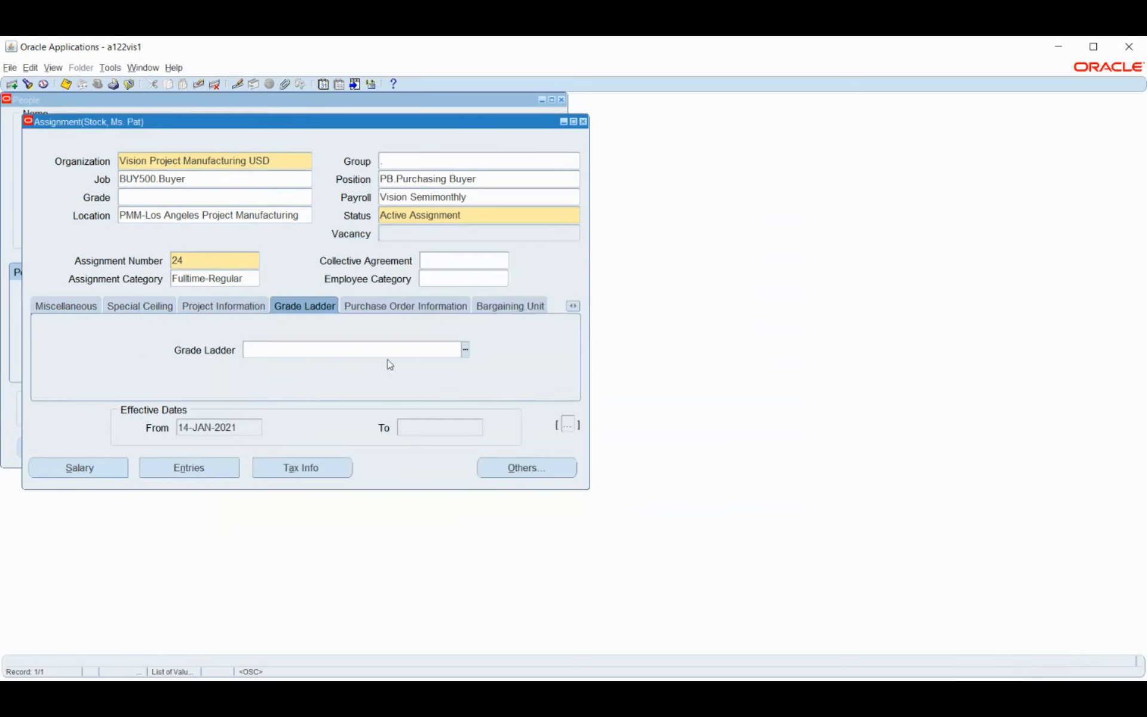
pyautogui.click(386, 307)
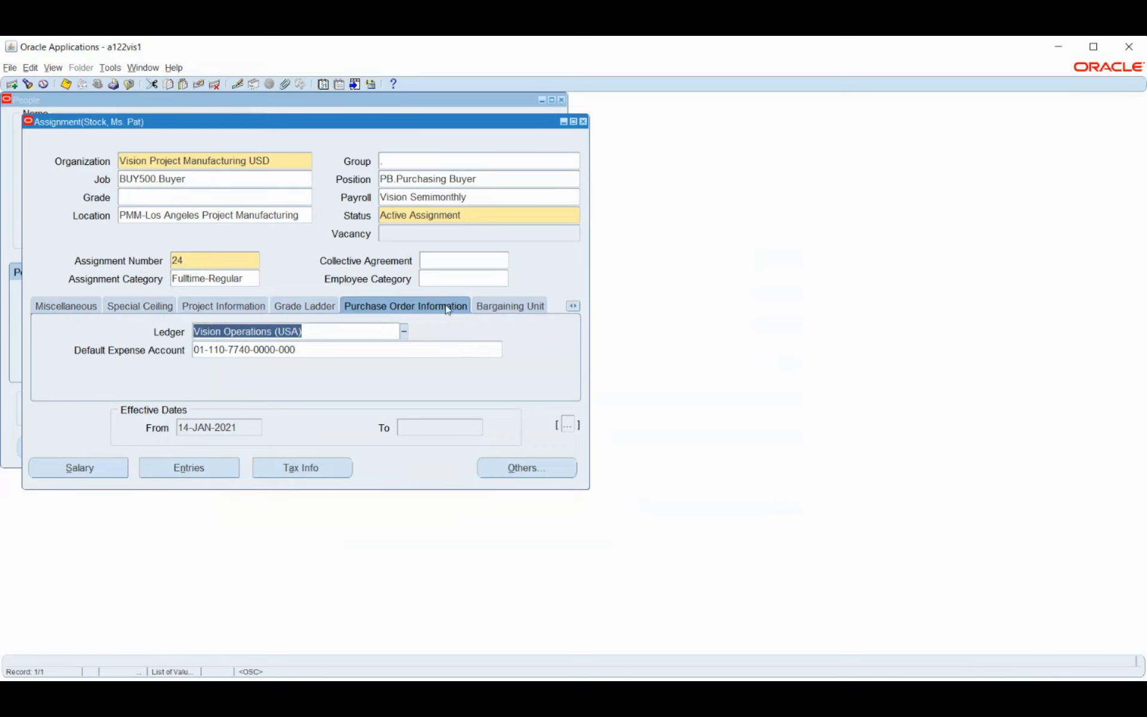
# Review Bargaining Unit and Employment Terms, leaving Contract and Agreement Grade empty, then open Element Entries
pyautogui.click(513, 308)
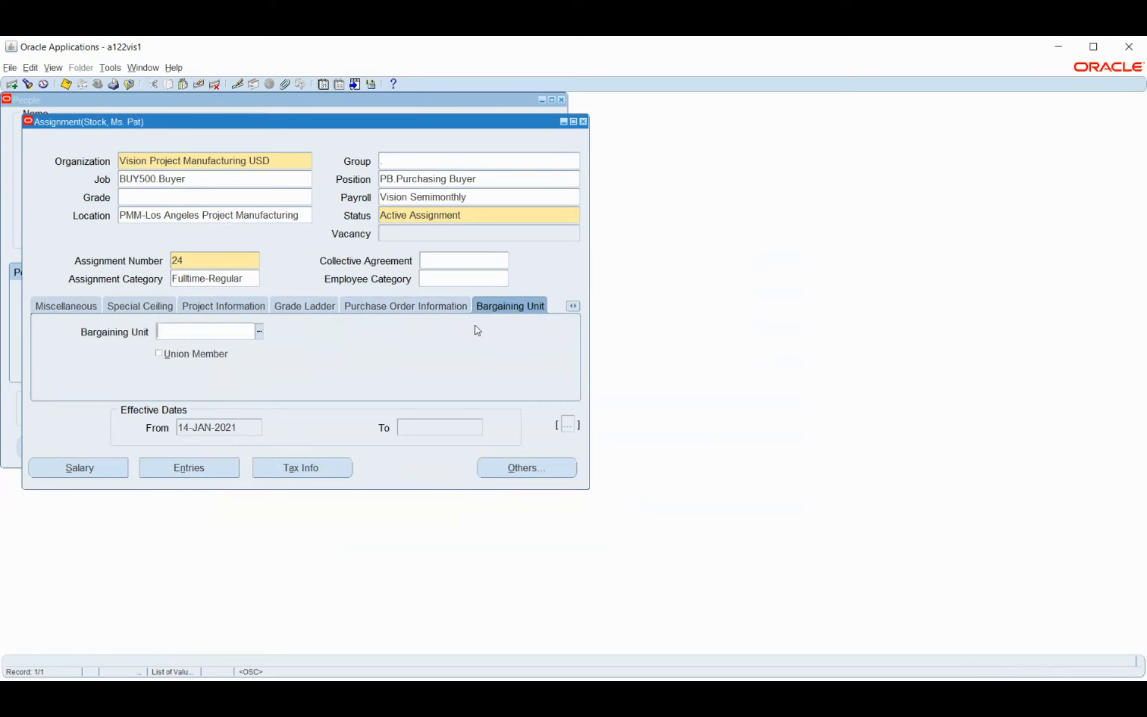
pyautogui.click(572, 306)
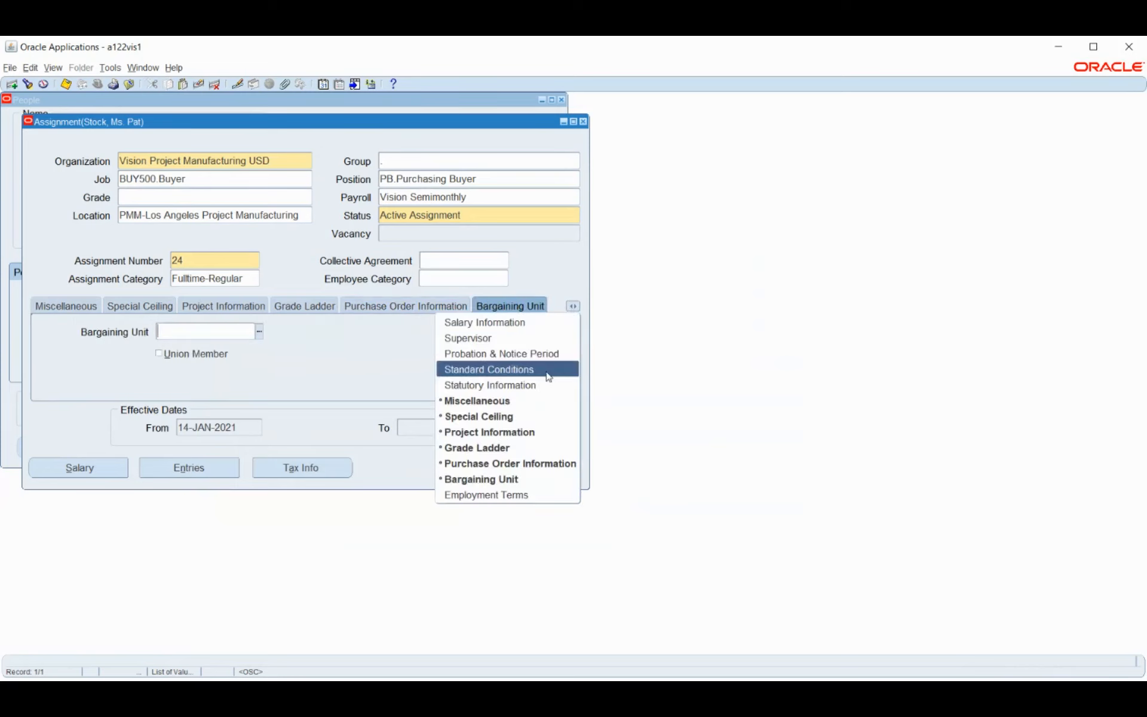
pyautogui.click(486, 495)
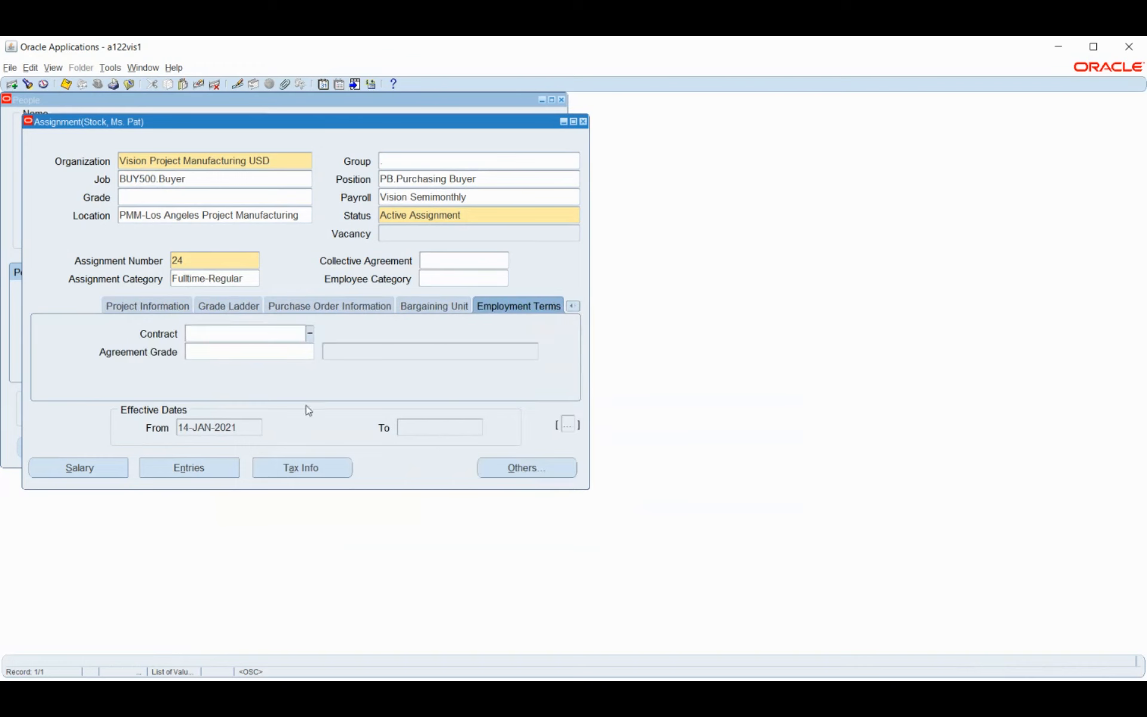
pyautogui.click(311, 337)
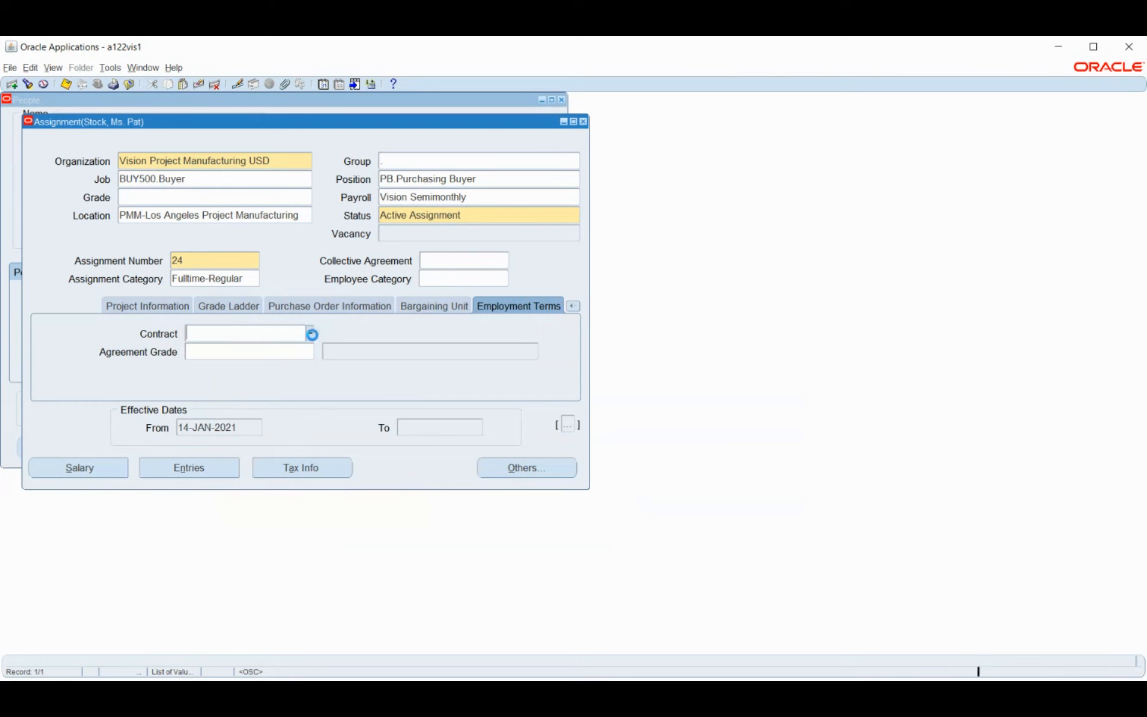
pyautogui.click(228, 354)
pyautogui.click(160, 468)
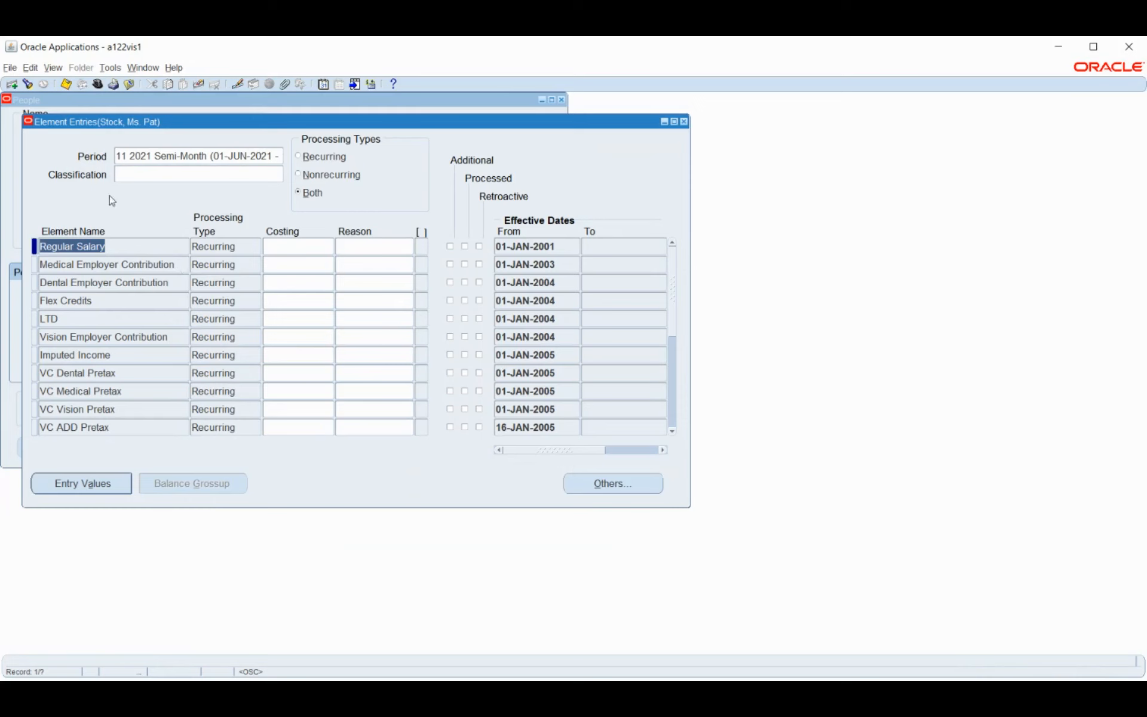
# View Medical Employer Contribution entry values, showing Pay Value 39.95 and priority 6500
pyautogui.click(182, 265)
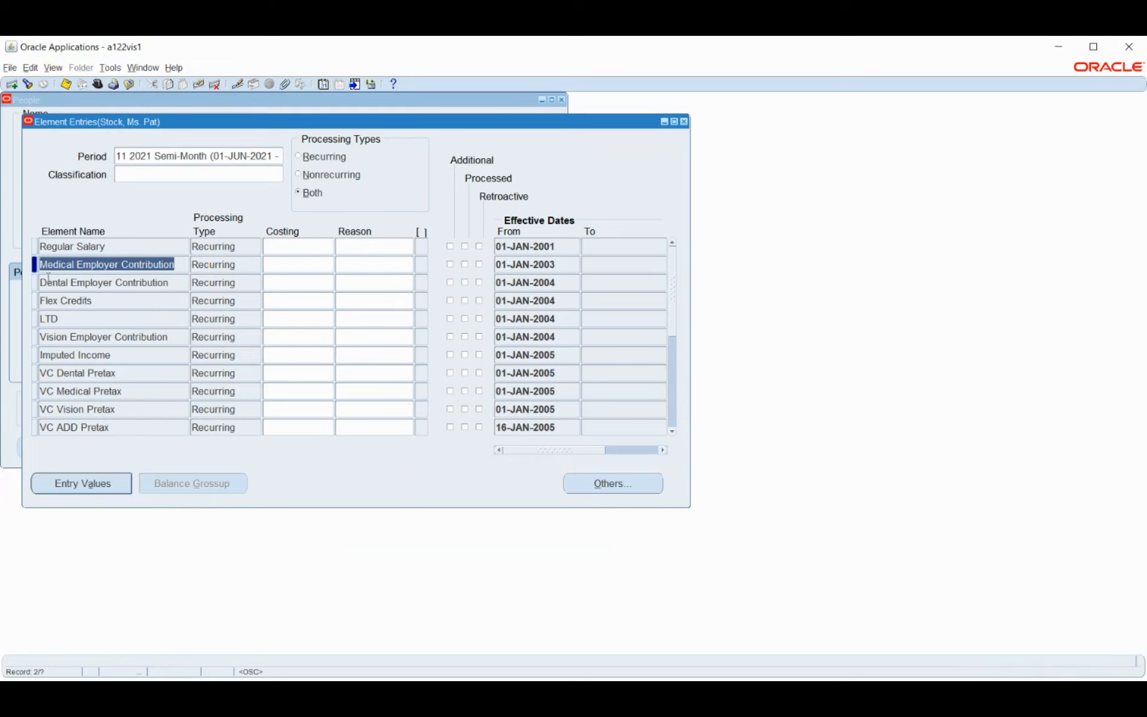
pyautogui.click(80, 484)
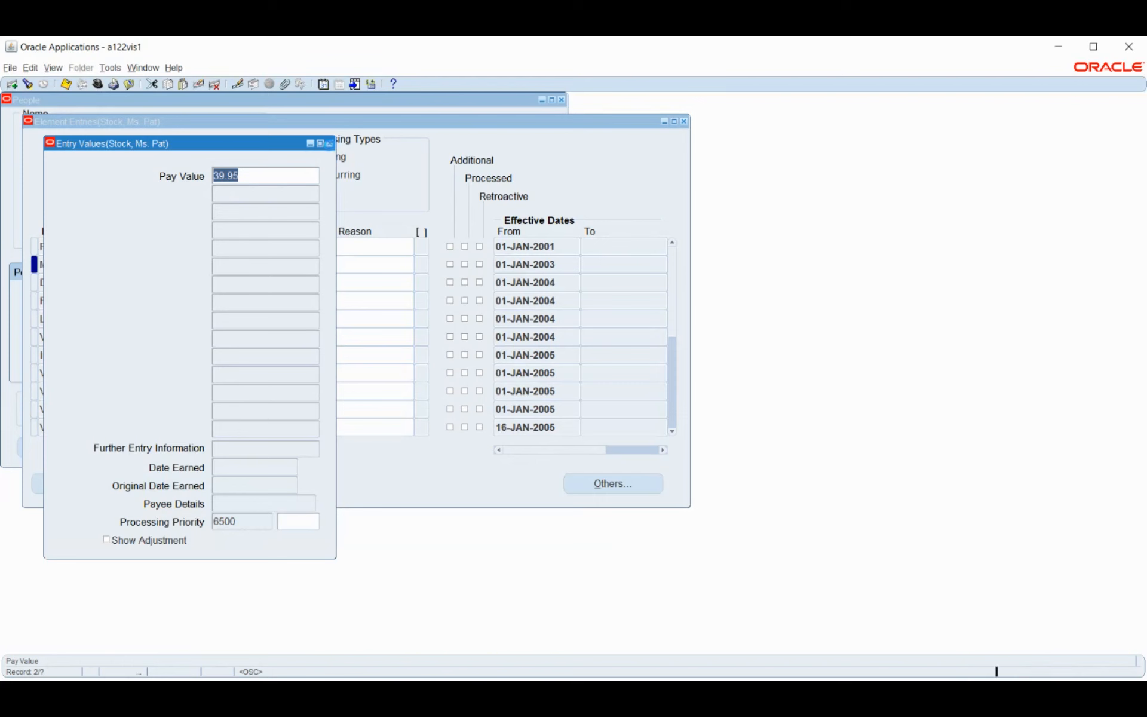
# Close Entry Values and bring up Navigation Options for the Medical Employer Contribution entry
pyautogui.click(329, 144)
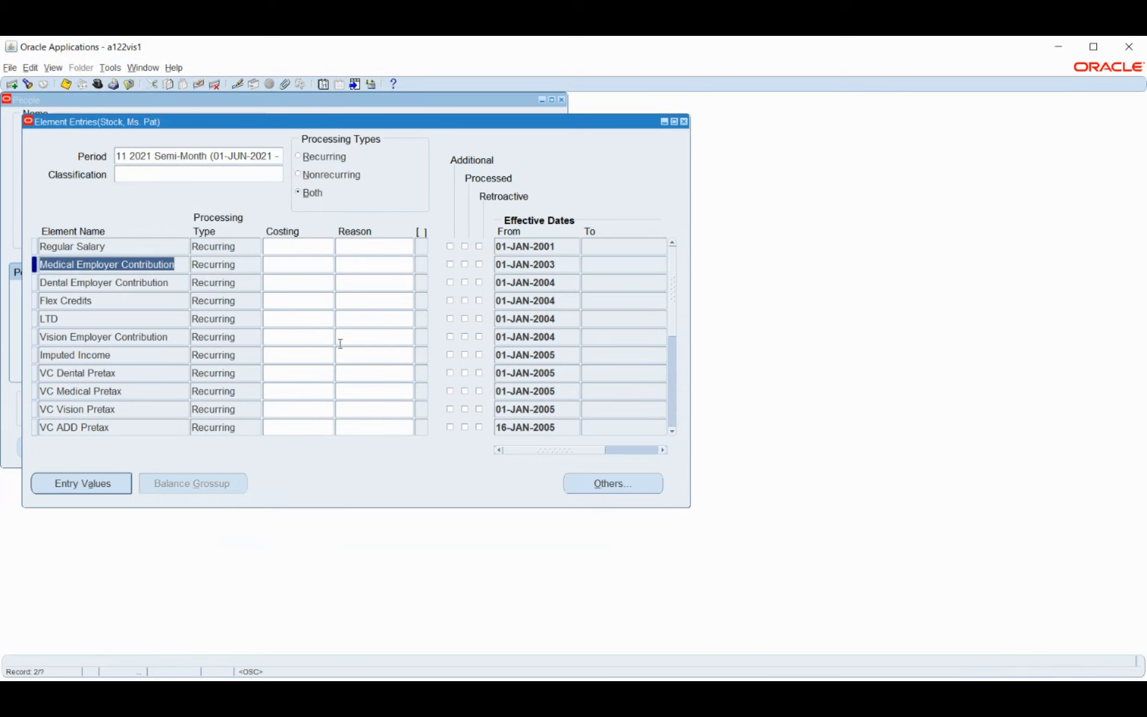
pyautogui.click(620, 487)
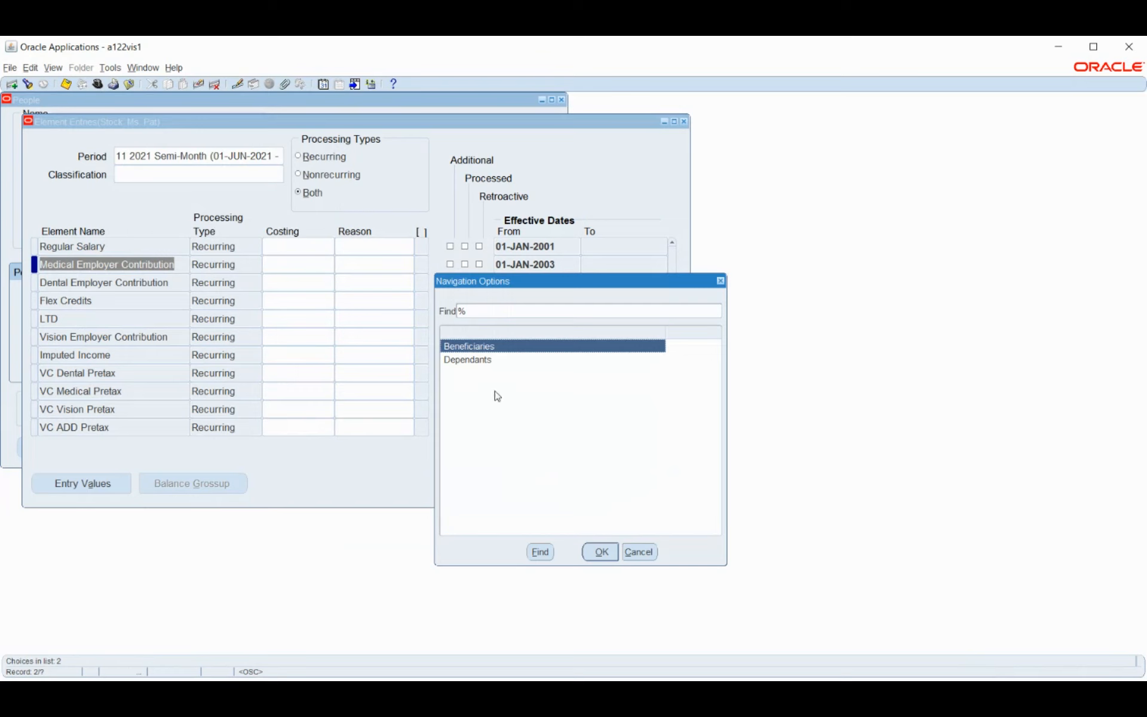
# Cancel Navigation Options, review Regular Salary and Medical Employer Contribution entries, then close Element Entries
pyautogui.click(640, 552)
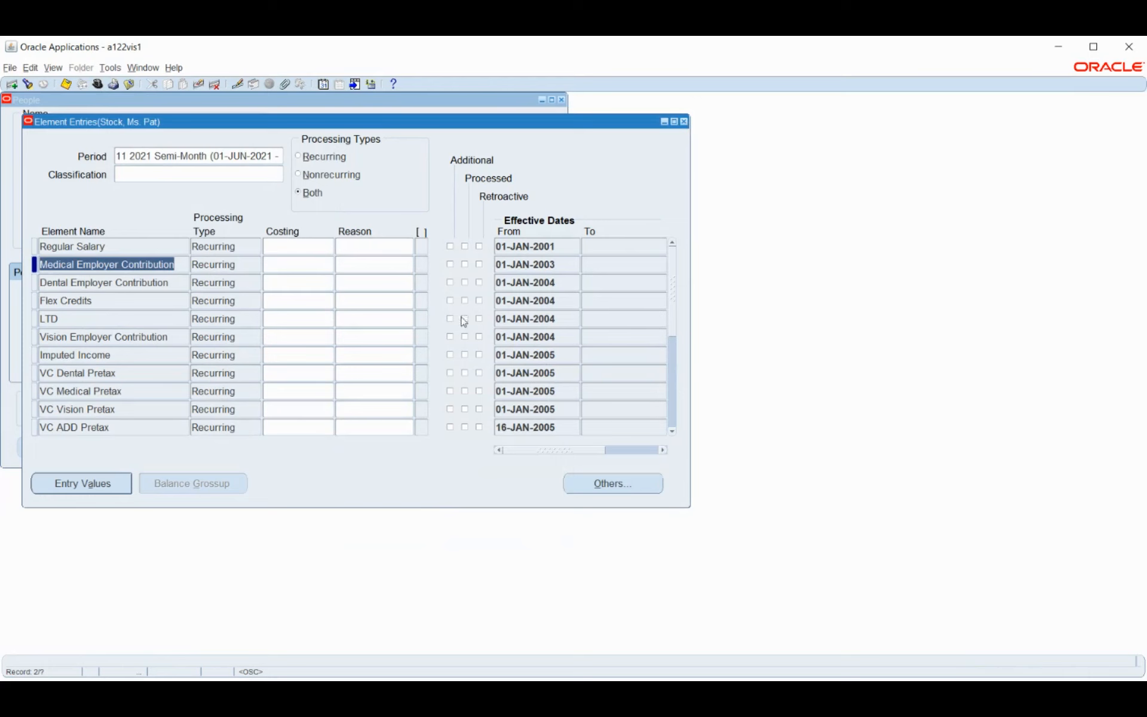
pyautogui.click(595, 246)
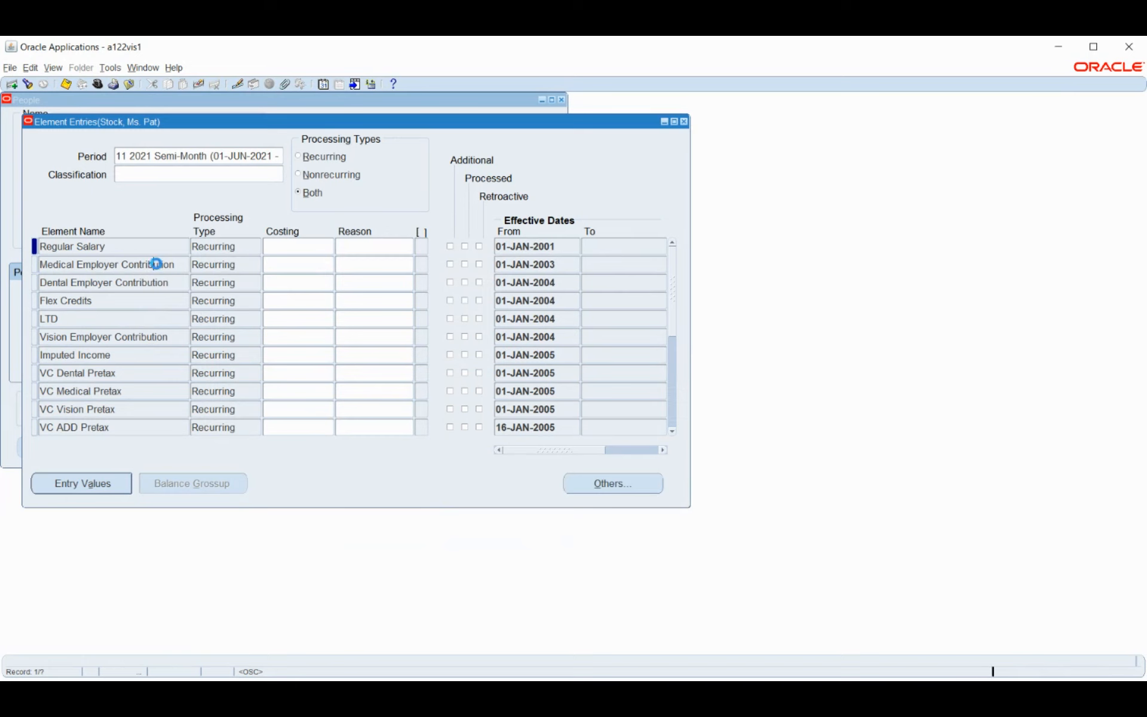
pyautogui.click(155, 265)
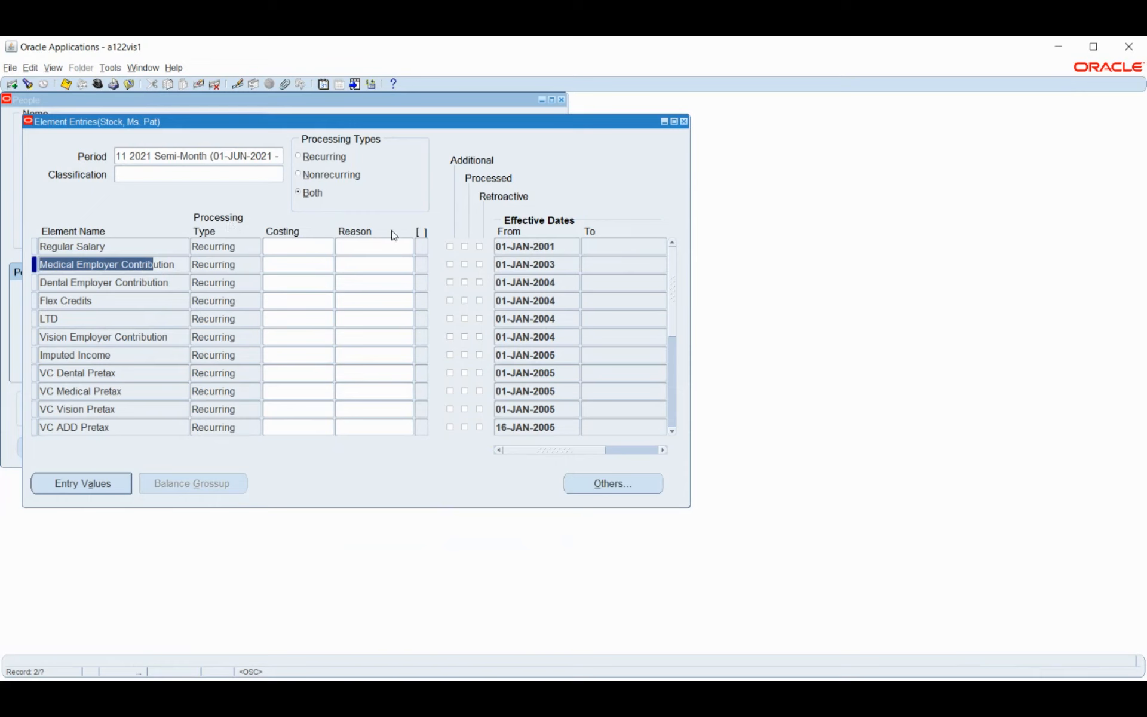
pyautogui.click(271, 155)
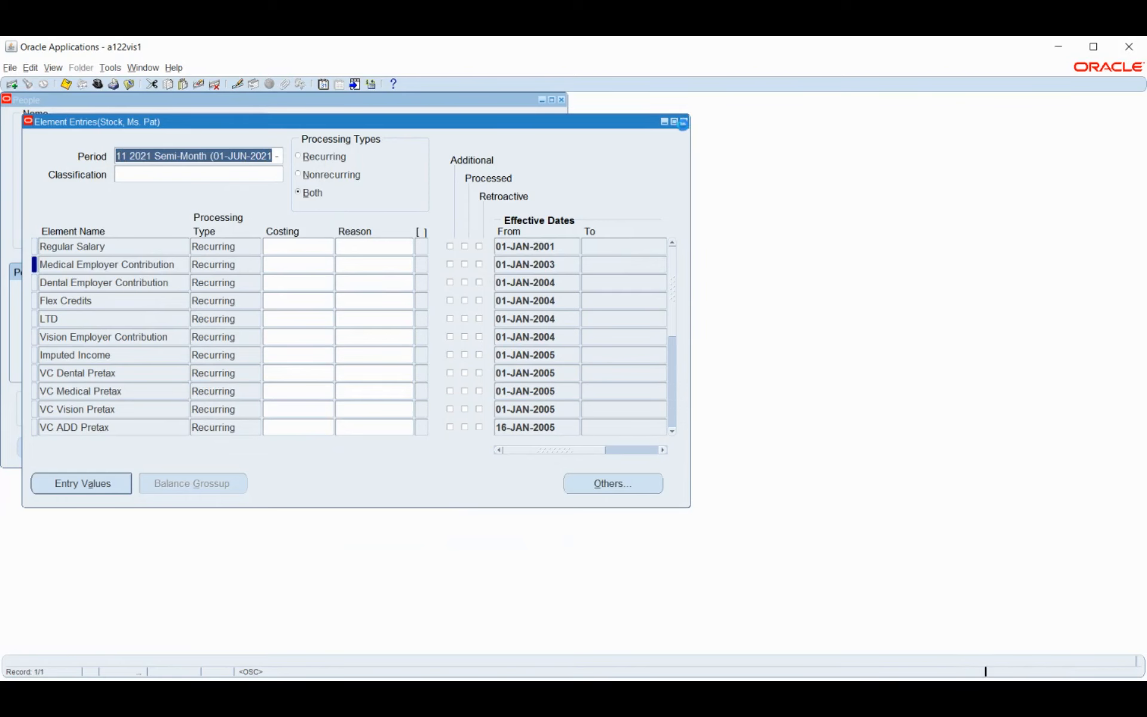
pyautogui.click(683, 123)
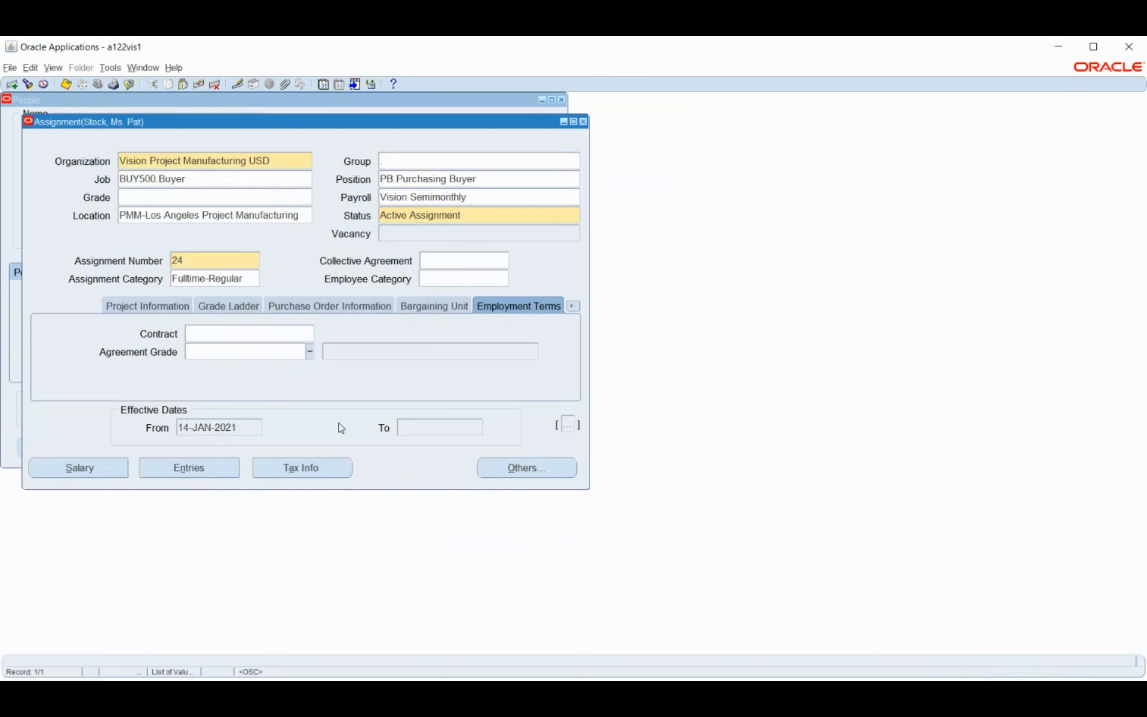
# Open the assignment's Costing, showing 100 percent charged to cost code 750 from 01-JAN-2001
pyautogui.click(517, 476)
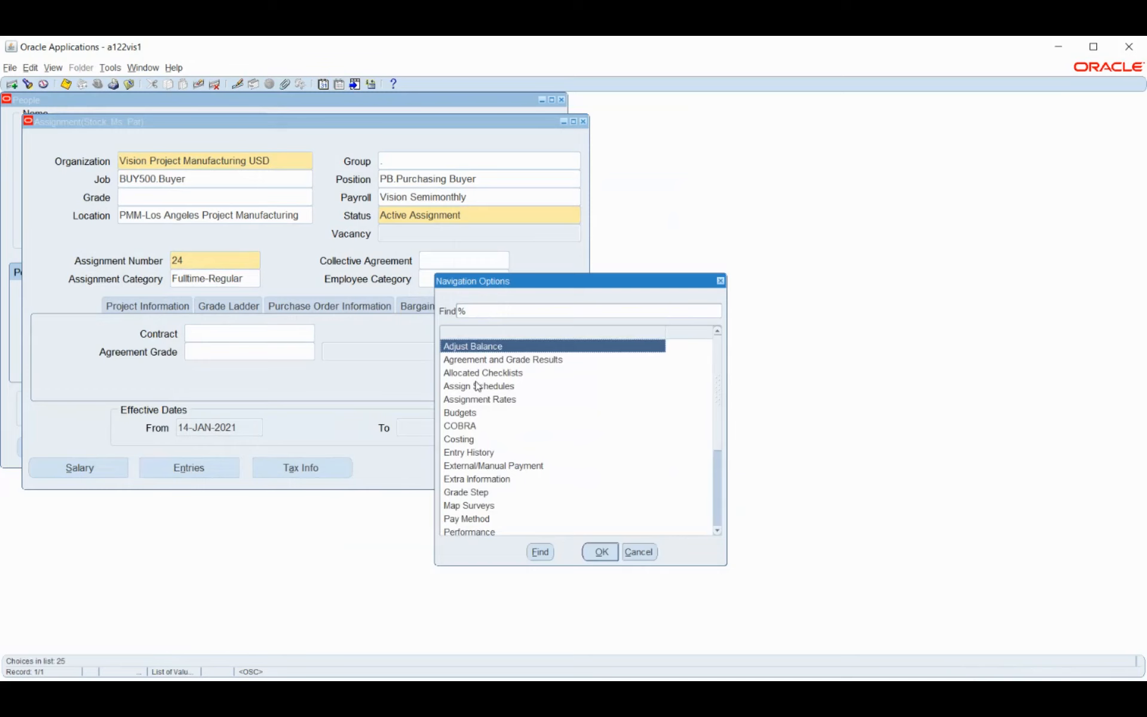
pyautogui.click(475, 453)
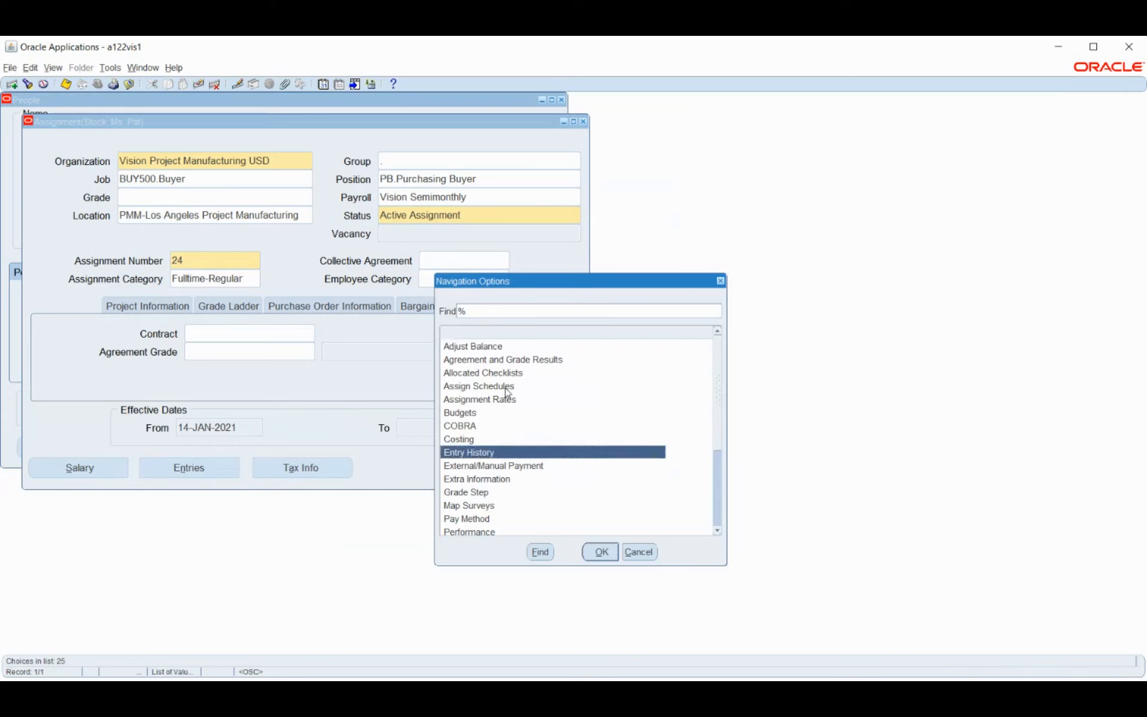
pyautogui.click(465, 442)
pyautogui.click(595, 555)
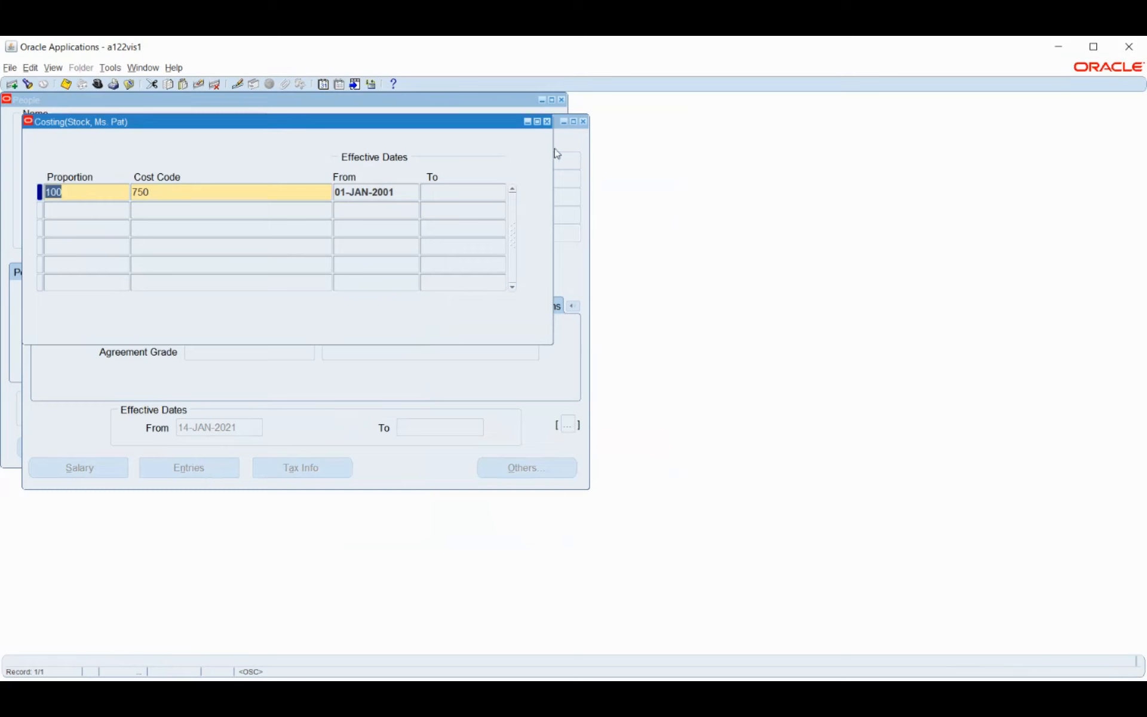
# Close Costing and open the assignment's Extra Information form, which has no records
pyautogui.click(546, 123)
pyautogui.click(512, 468)
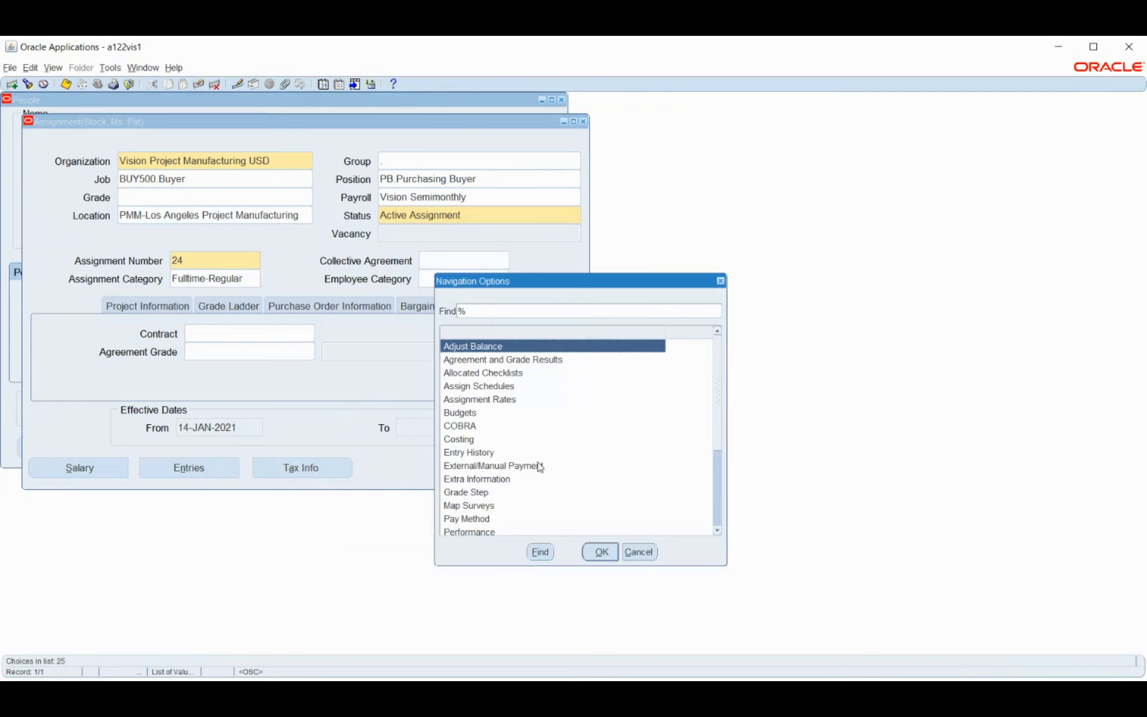
pyautogui.click(503, 480)
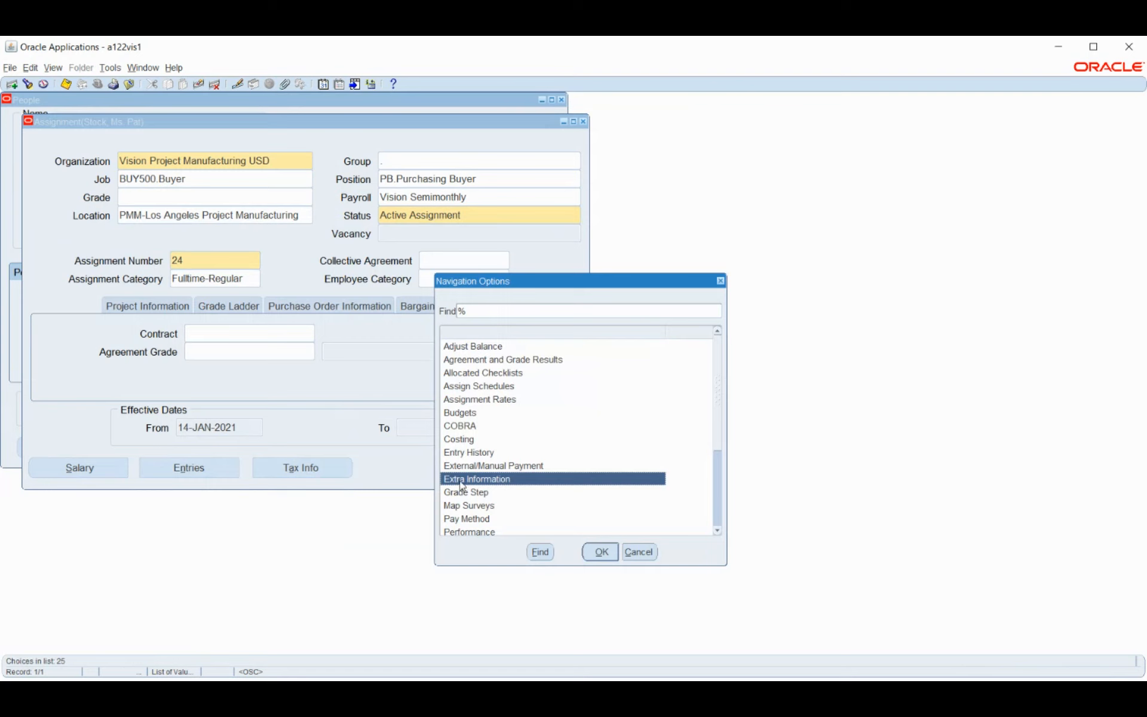
pyautogui.click(602, 552)
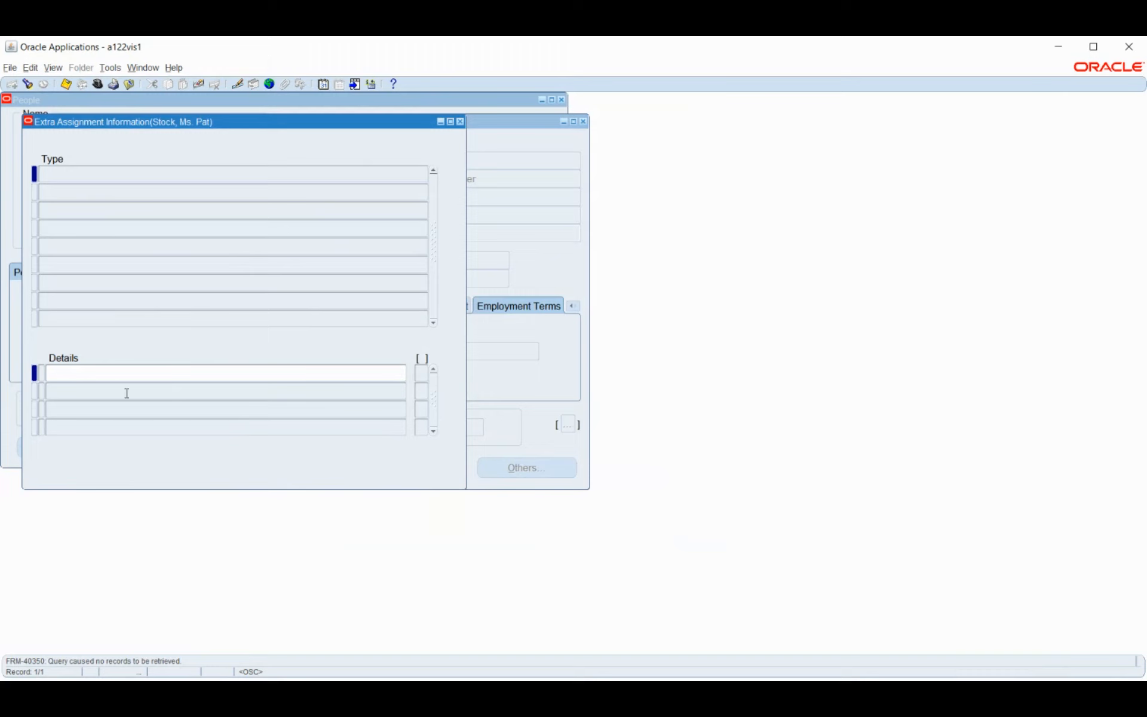
# Inspect the empty Details row of Extra Assignment Information, then close it
pyautogui.click(132, 374)
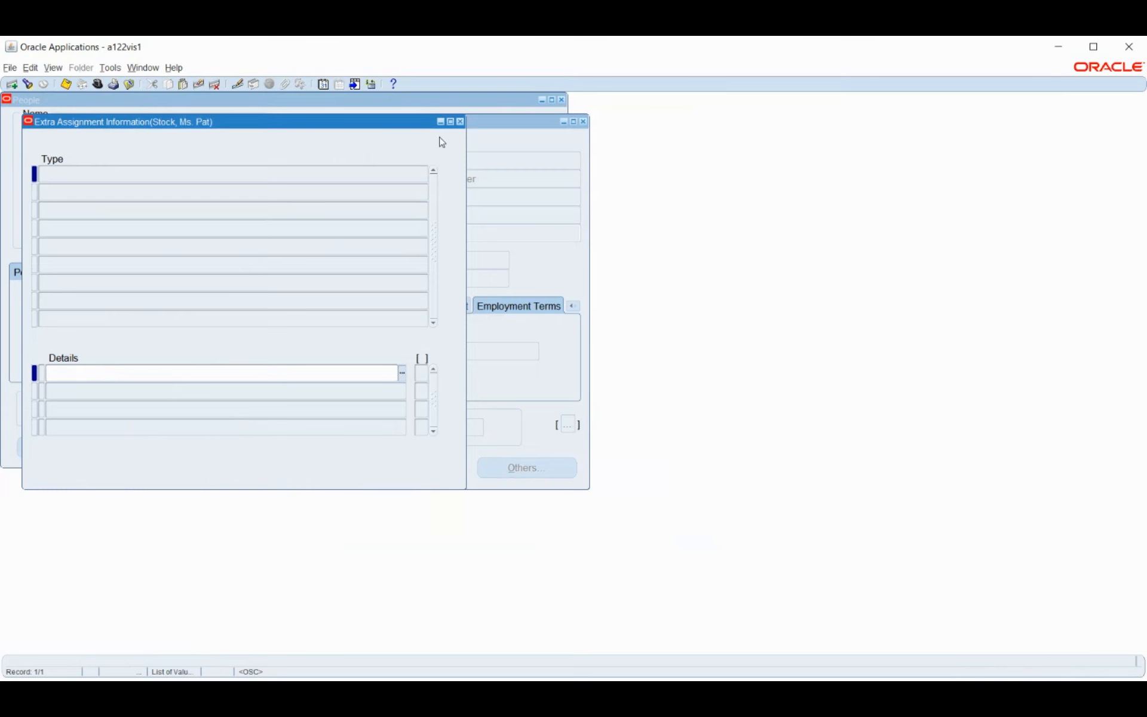
pyautogui.click(460, 121)
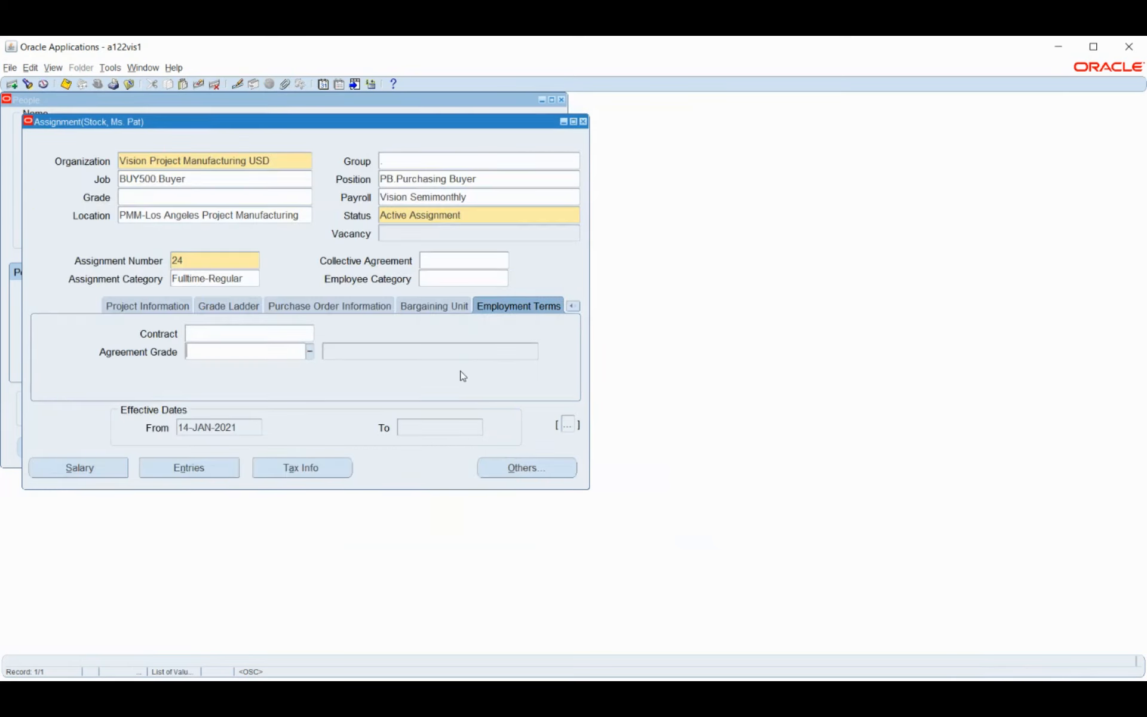
# Open QuickPay for the assignment from the Navigation Options list
pyautogui.click(506, 469)
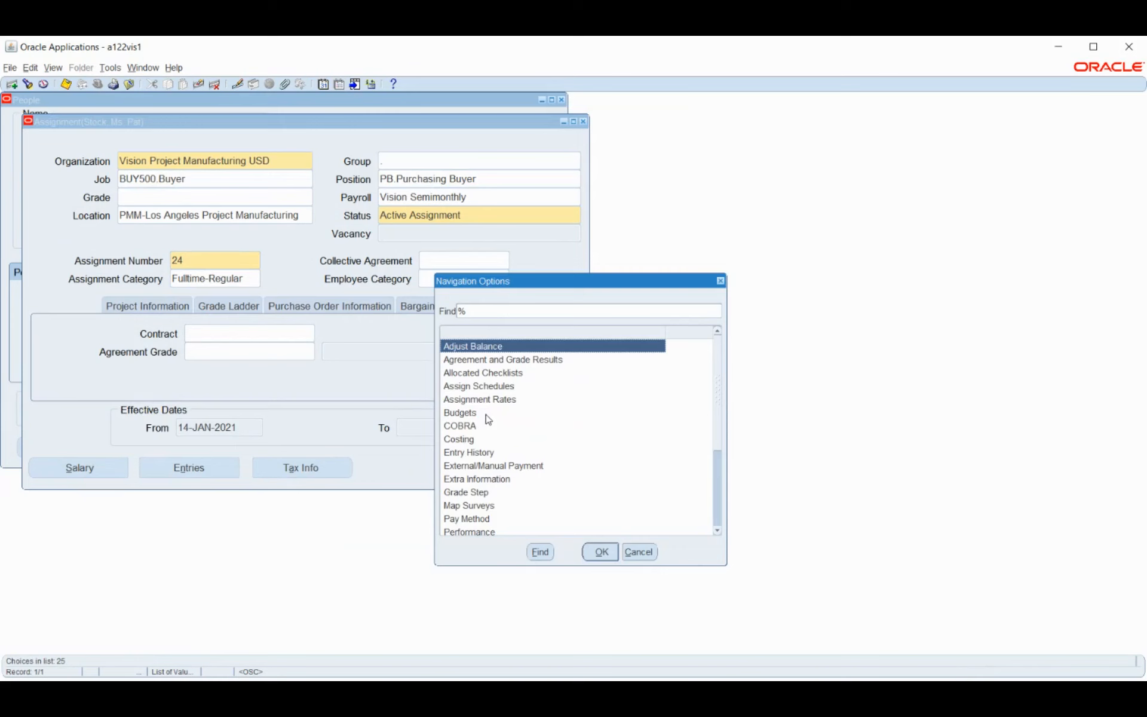
pyautogui.scroll(-2, 493, 406)
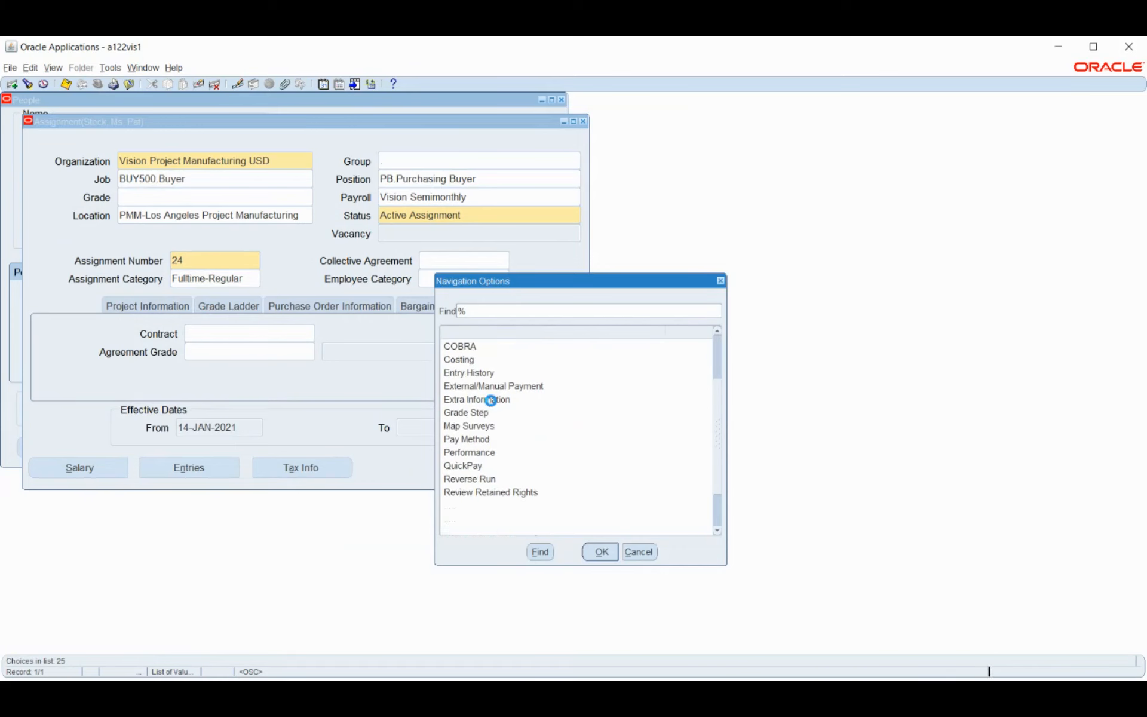
pyautogui.click(499, 440)
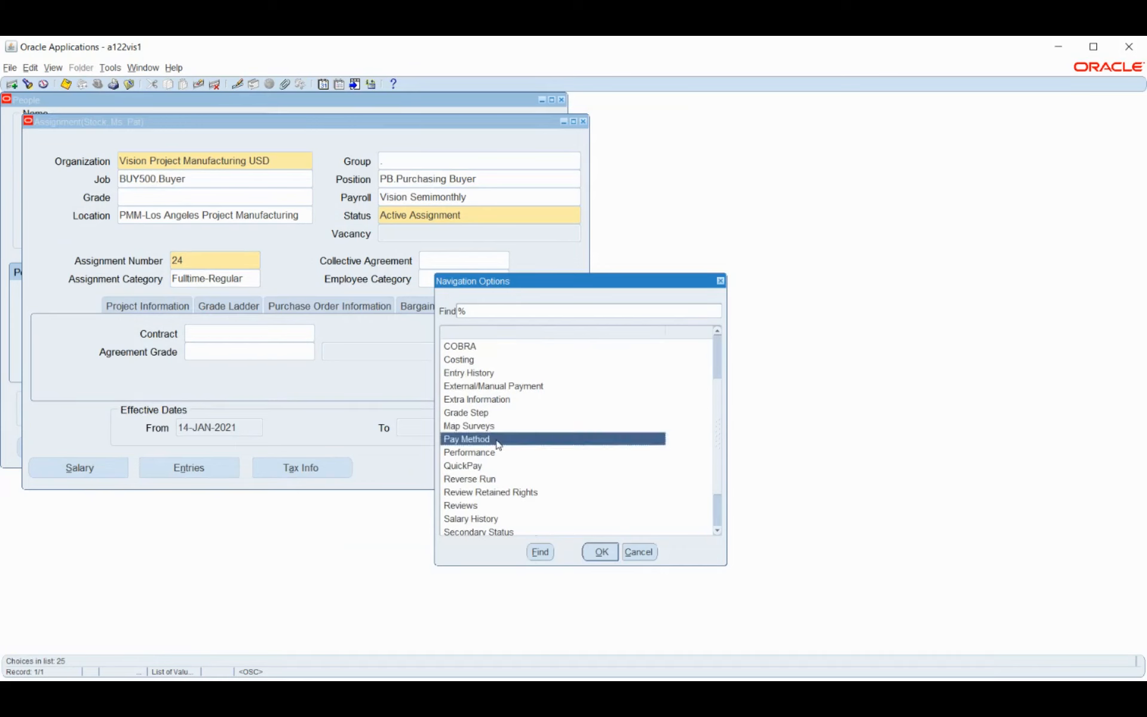
pyautogui.click(478, 468)
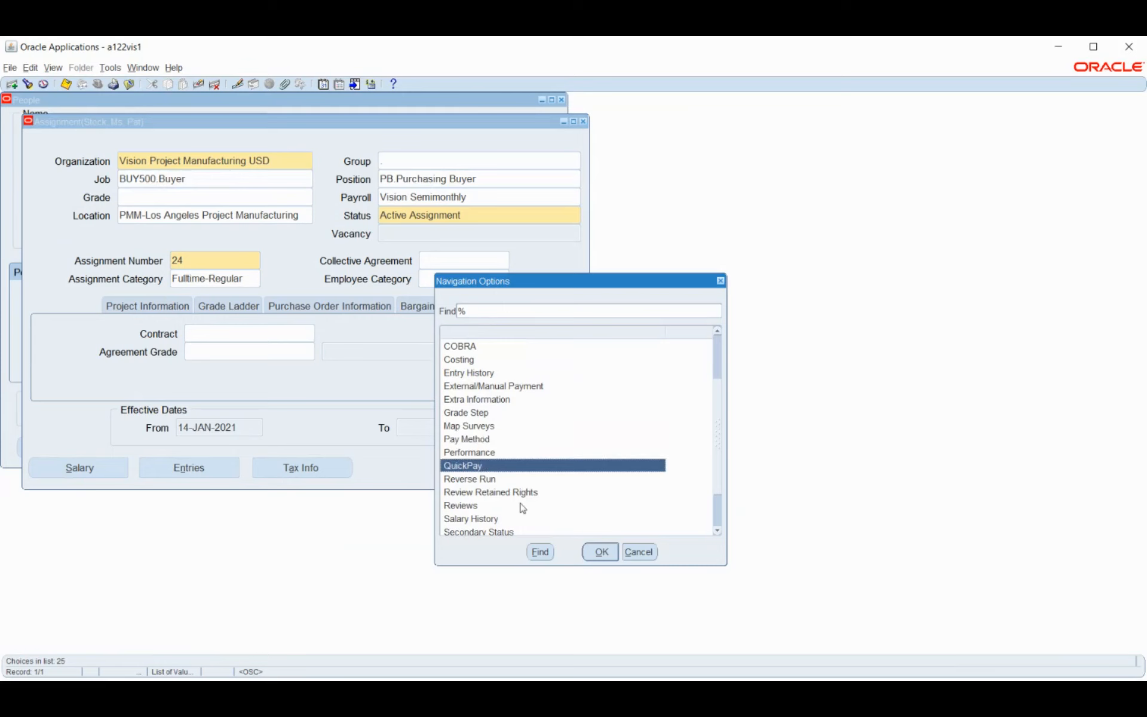
pyautogui.click(600, 553)
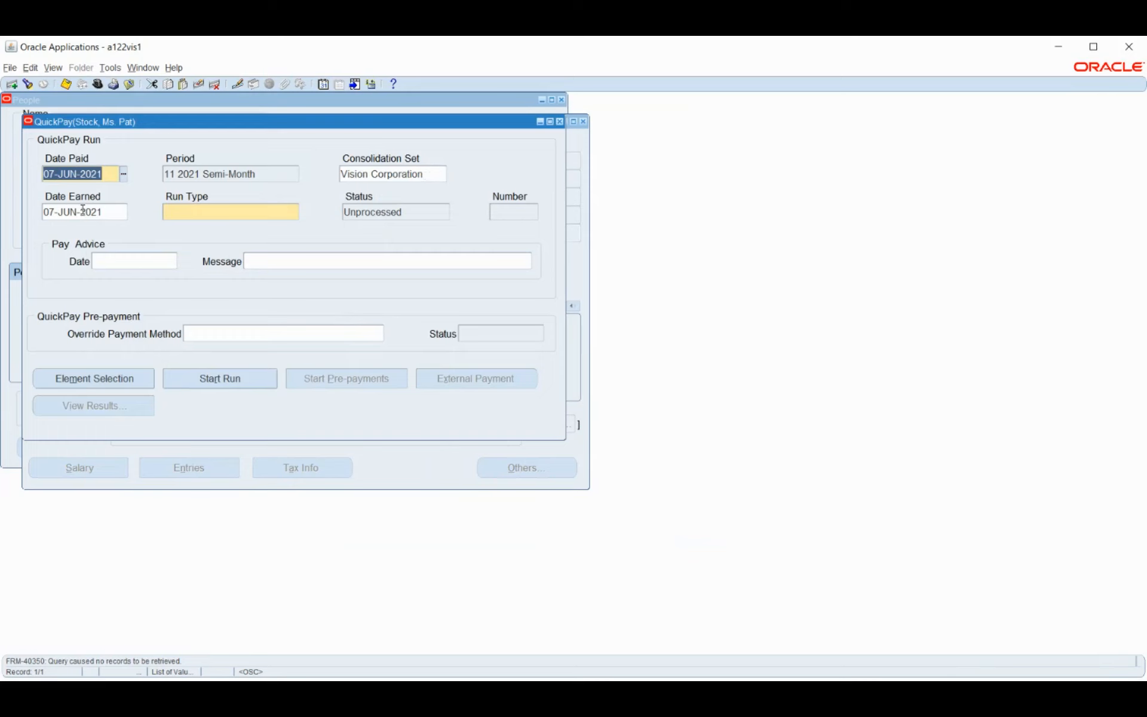
# Leave Run Type unset after browsing run types, then try saving the QuickPay run, which is refused
pyautogui.click(206, 212)
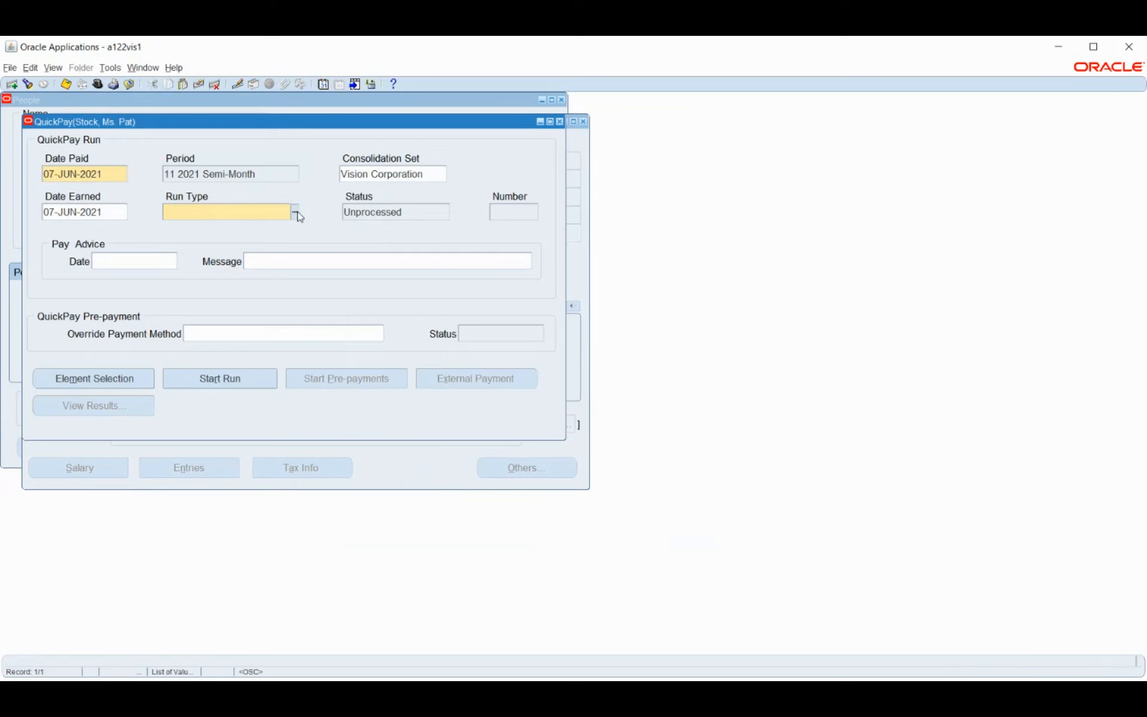
pyautogui.click(295, 213)
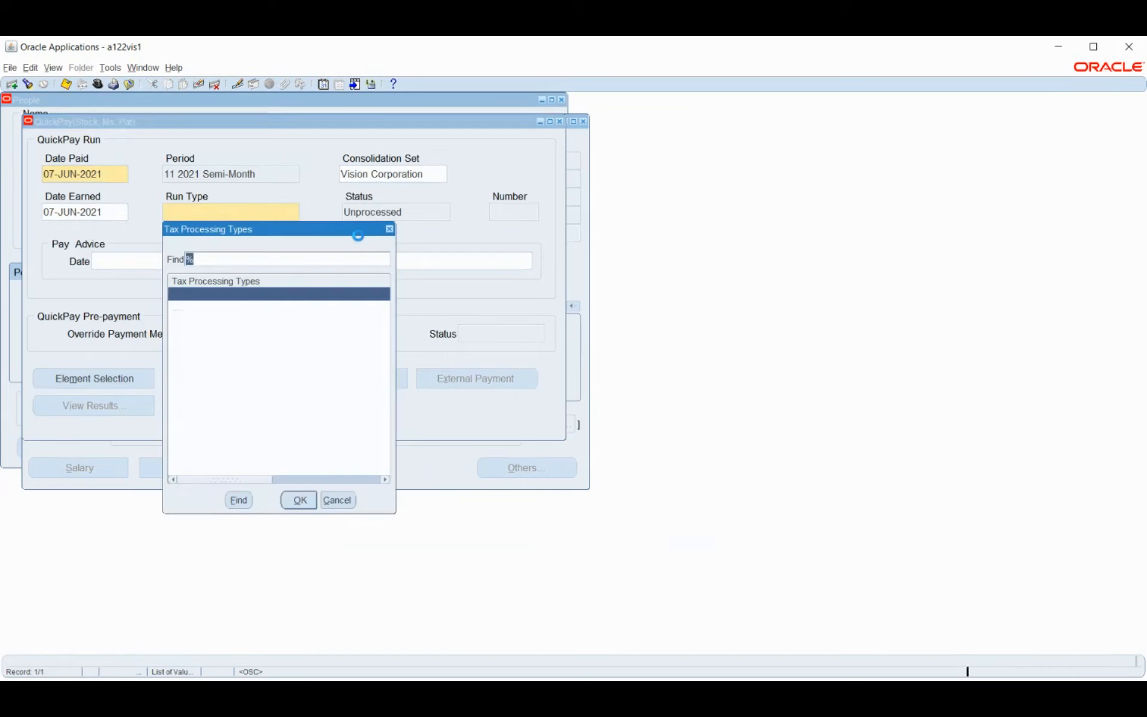
pyautogui.click(185, 309)
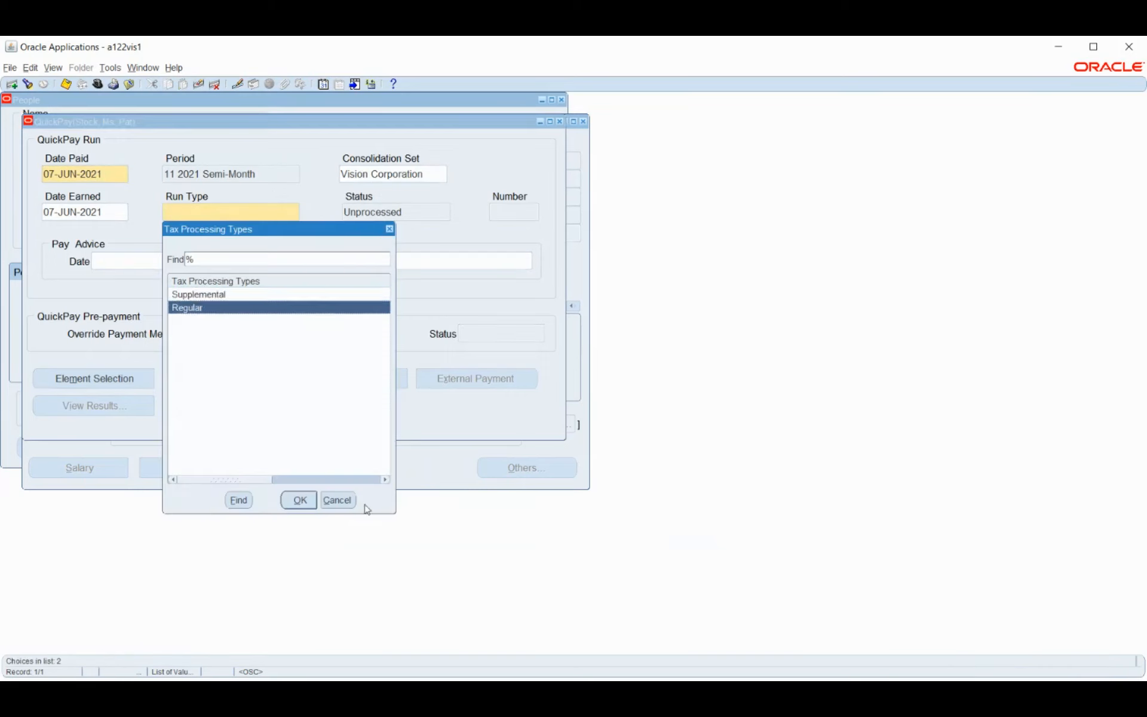
pyautogui.click(338, 500)
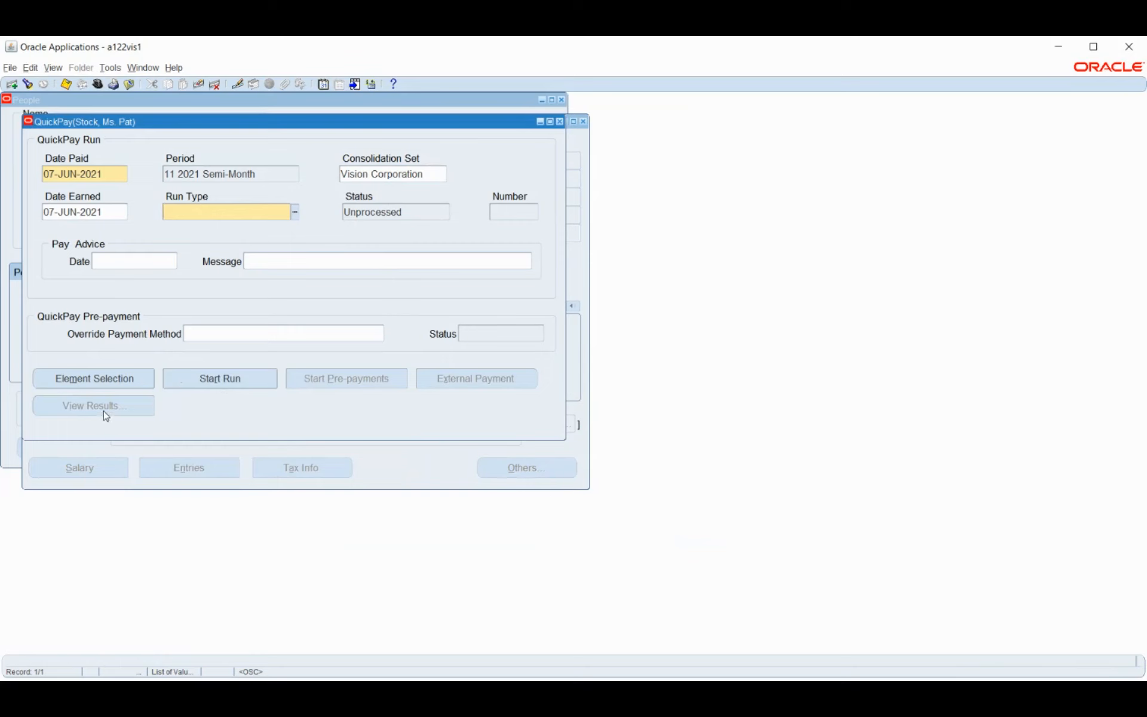
pyautogui.click(79, 379)
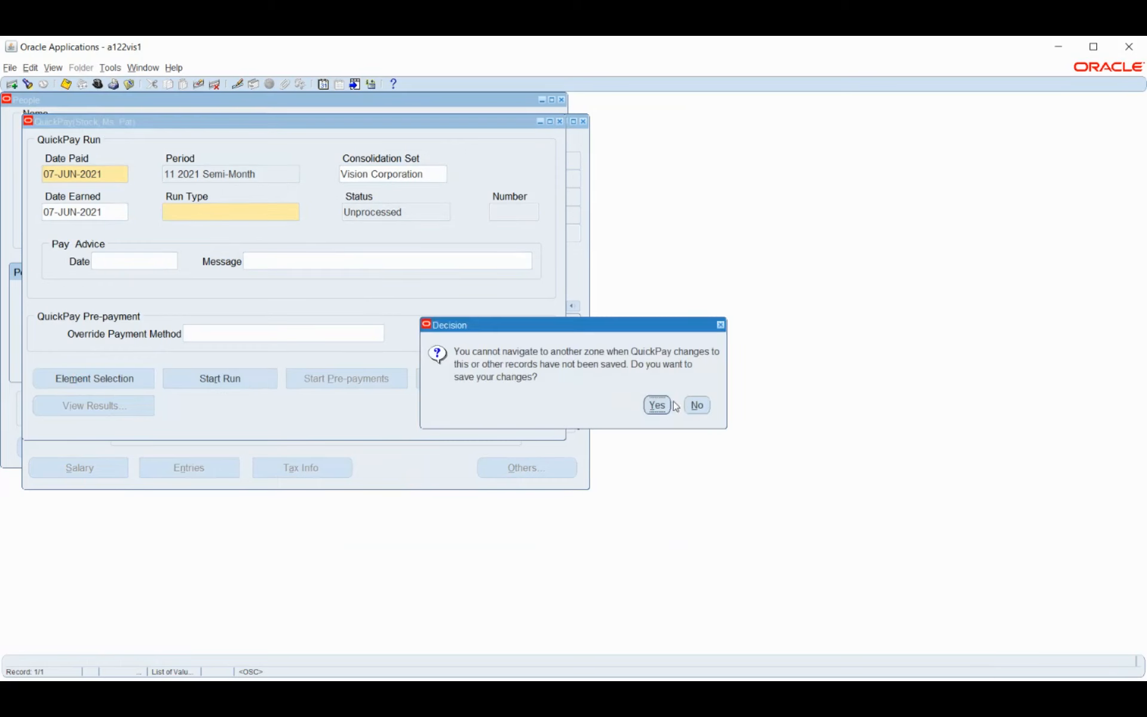
pyautogui.click(666, 408)
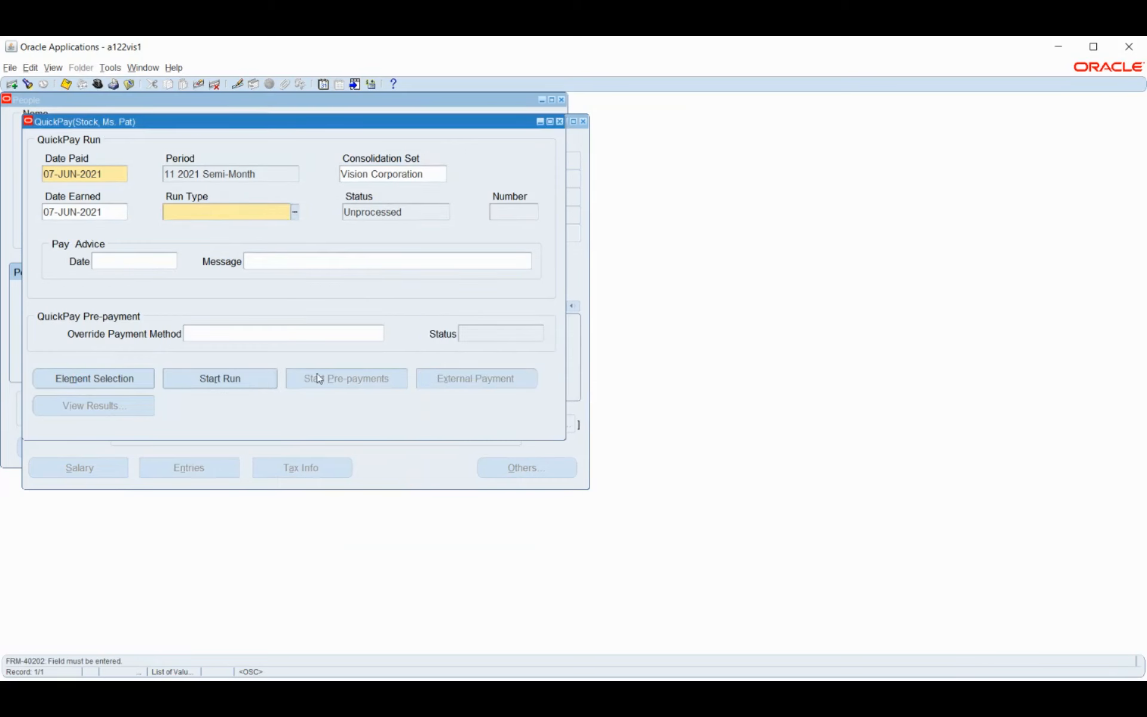
# Set the QuickPay run type to Regular, save, and dismiss the APP-PAY-07010 assignment process error
pyautogui.click(296, 212)
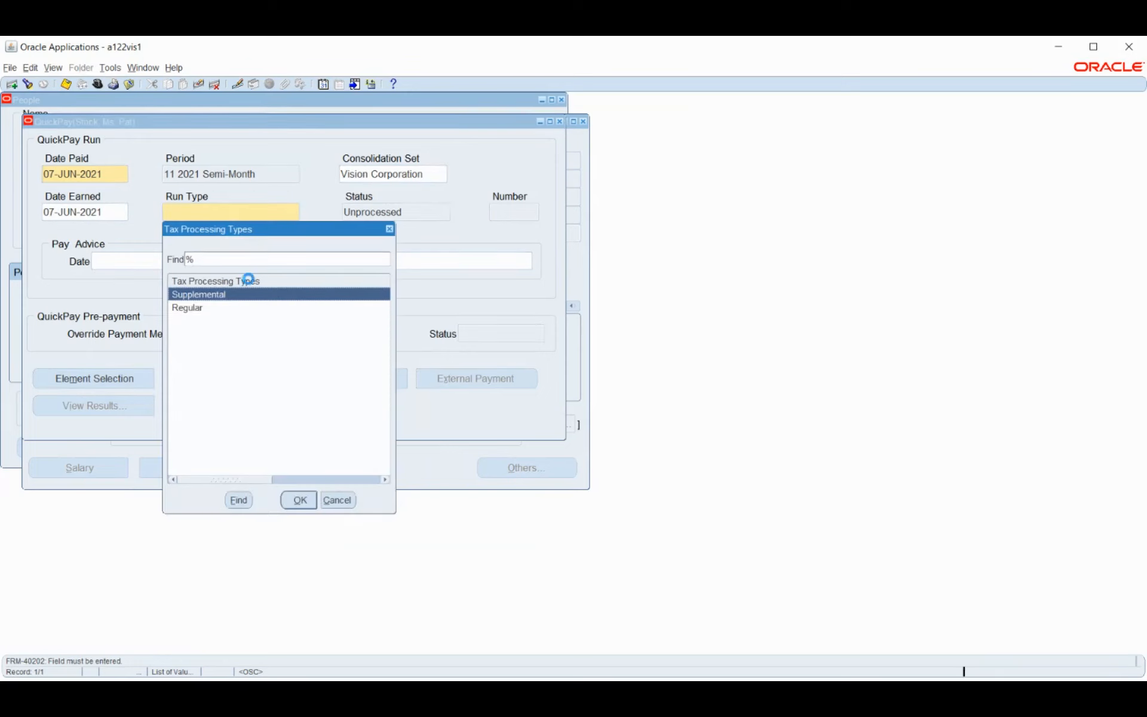
pyautogui.click(195, 307)
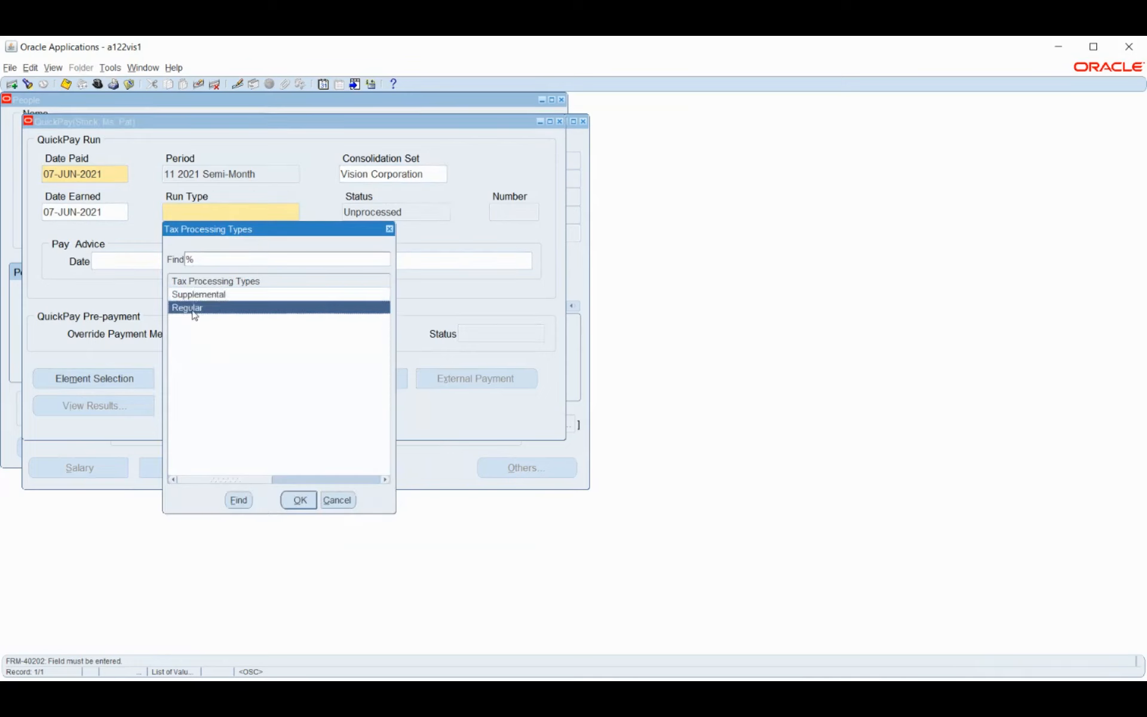
pyautogui.click(299, 501)
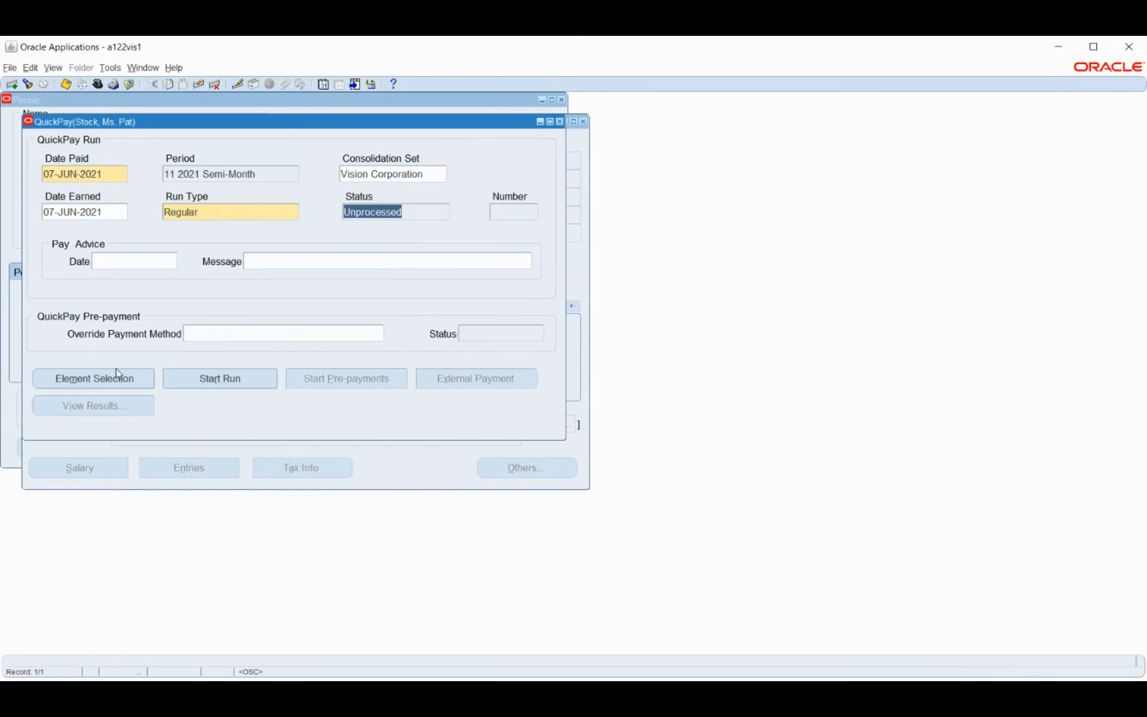
pyautogui.click(99, 375)
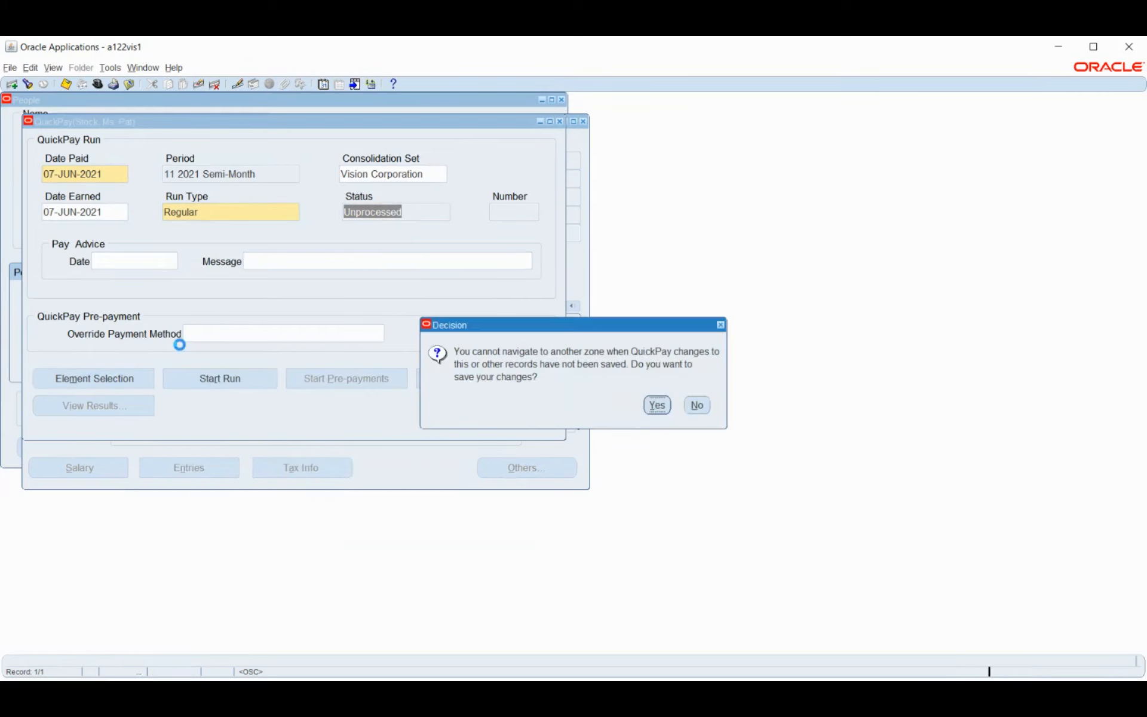
pyautogui.click(657, 405)
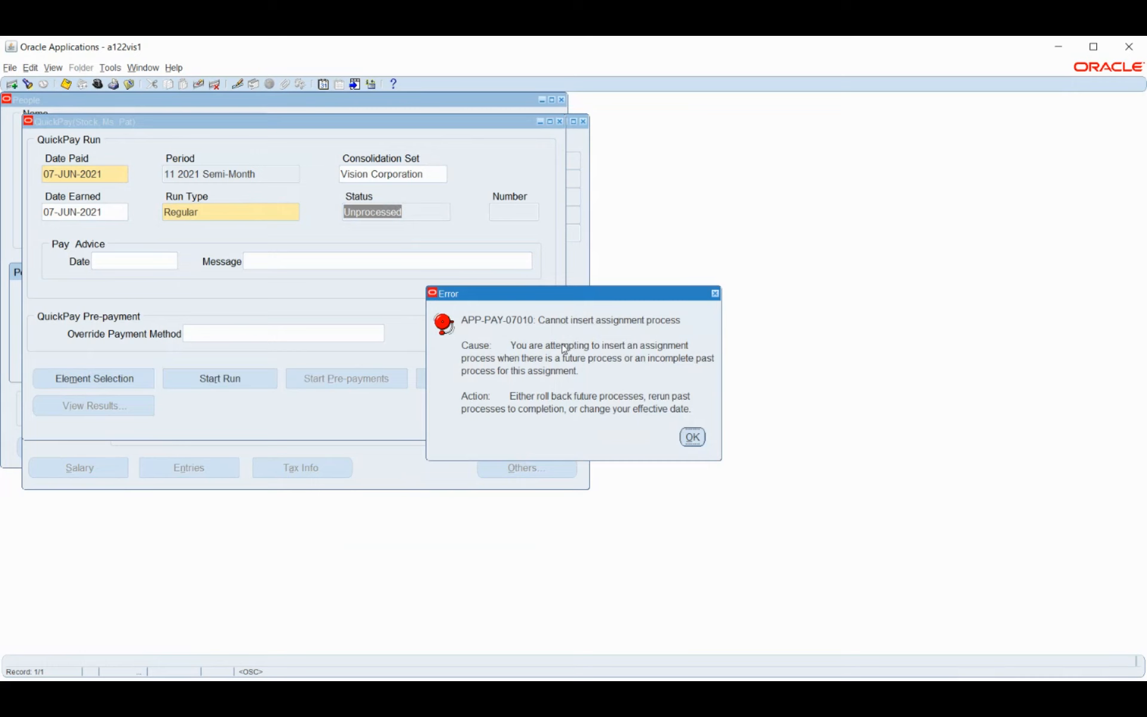
pyautogui.click(693, 437)
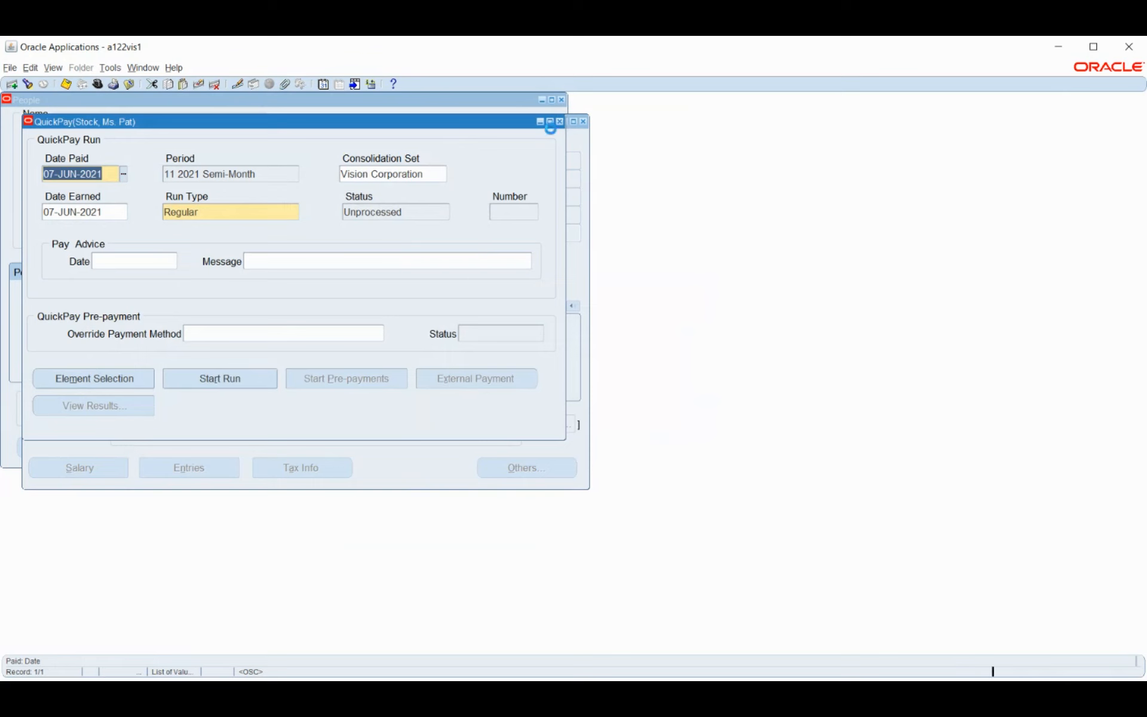
# Close QuickPay without saving, then browse the assignment's navigation options and pick Statement of Earnings
pyautogui.click(559, 121)
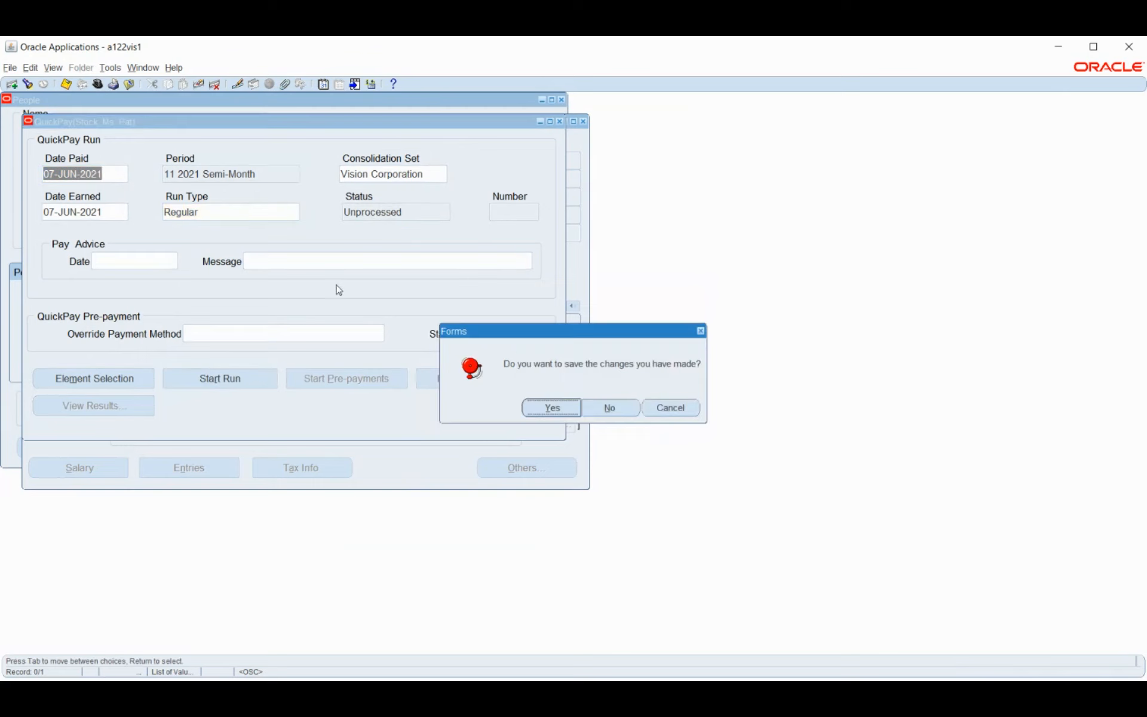
pyautogui.click(610, 409)
pyautogui.click(520, 466)
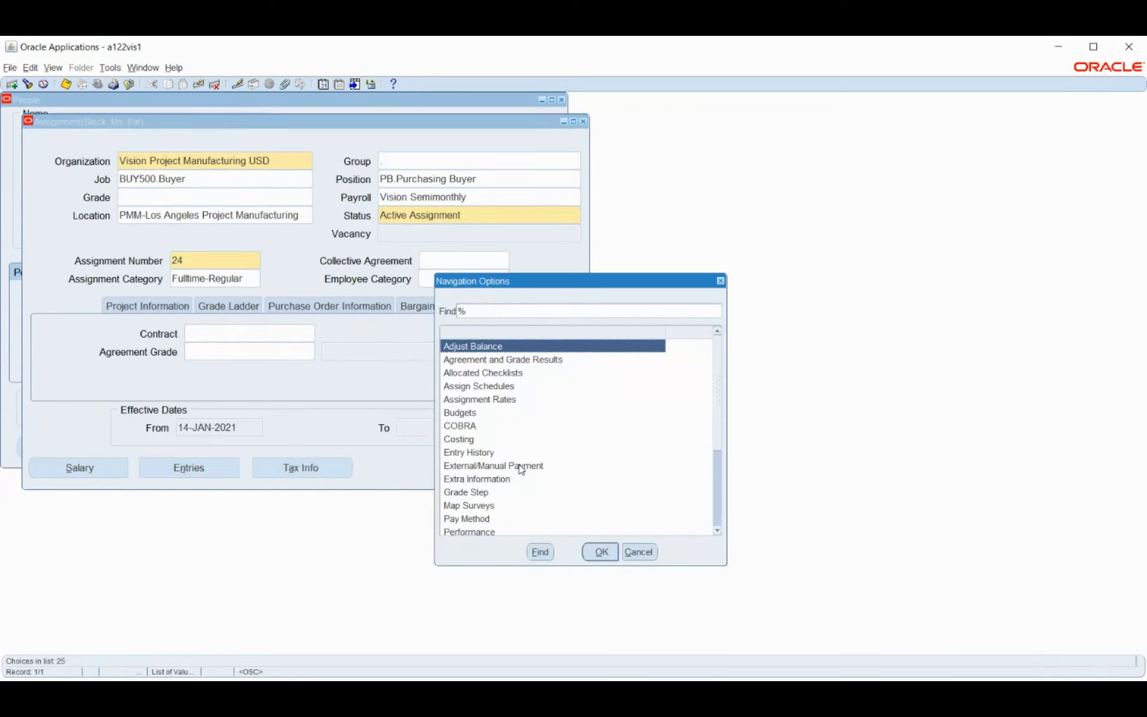
pyautogui.click(485, 404)
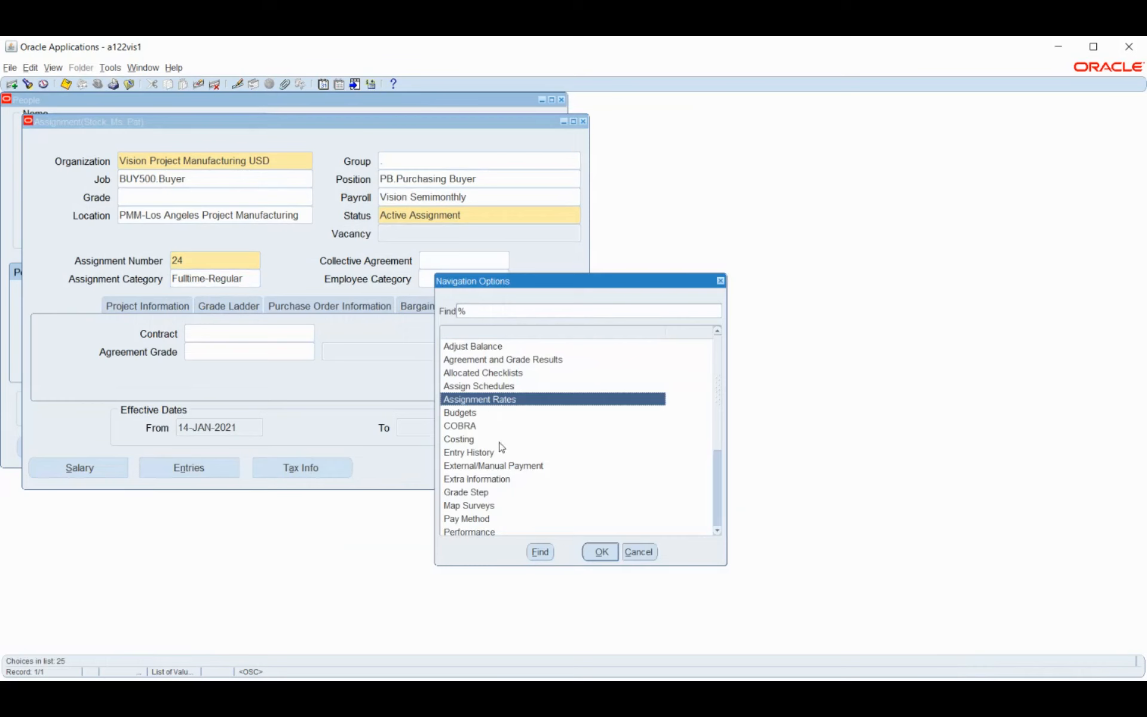
pyautogui.scroll(-1, 553, 386)
pyautogui.scroll(-1, 552, 399)
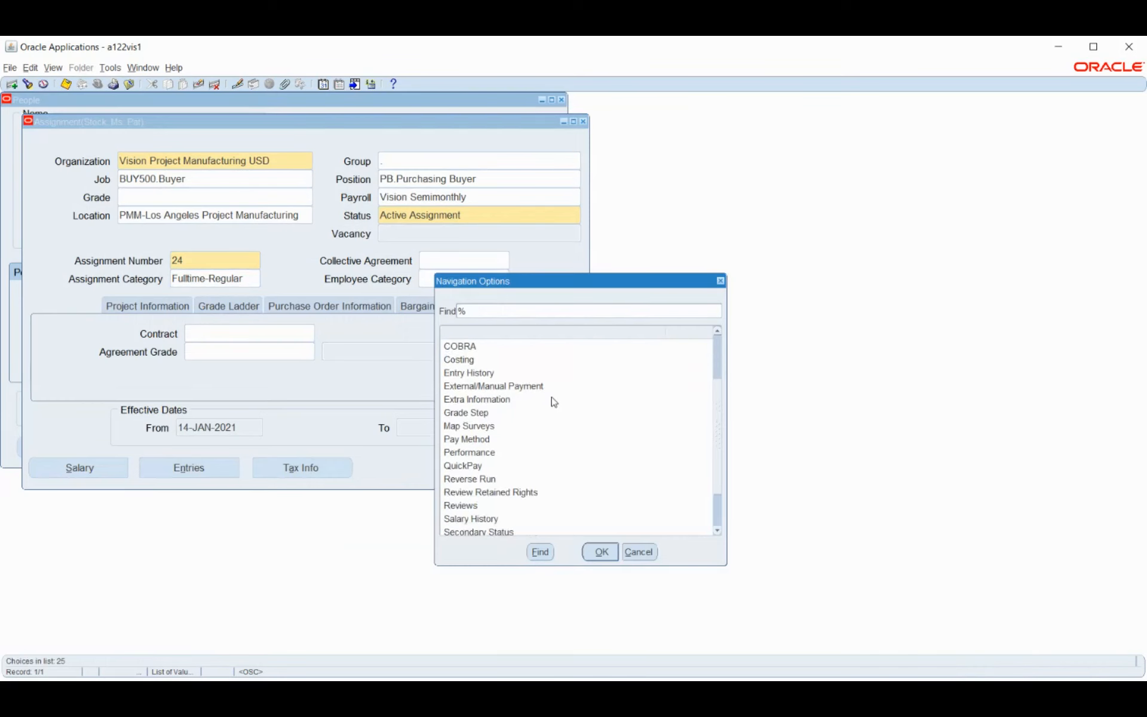
pyautogui.click(479, 443)
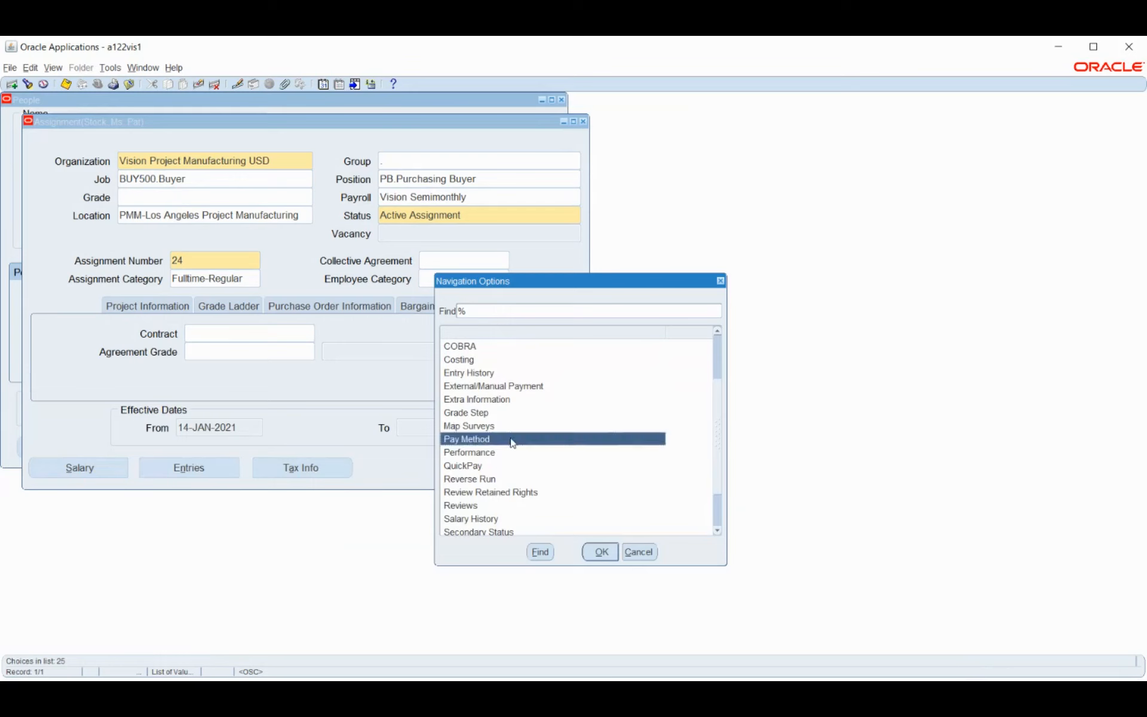
pyautogui.scroll(-2, 615, 412)
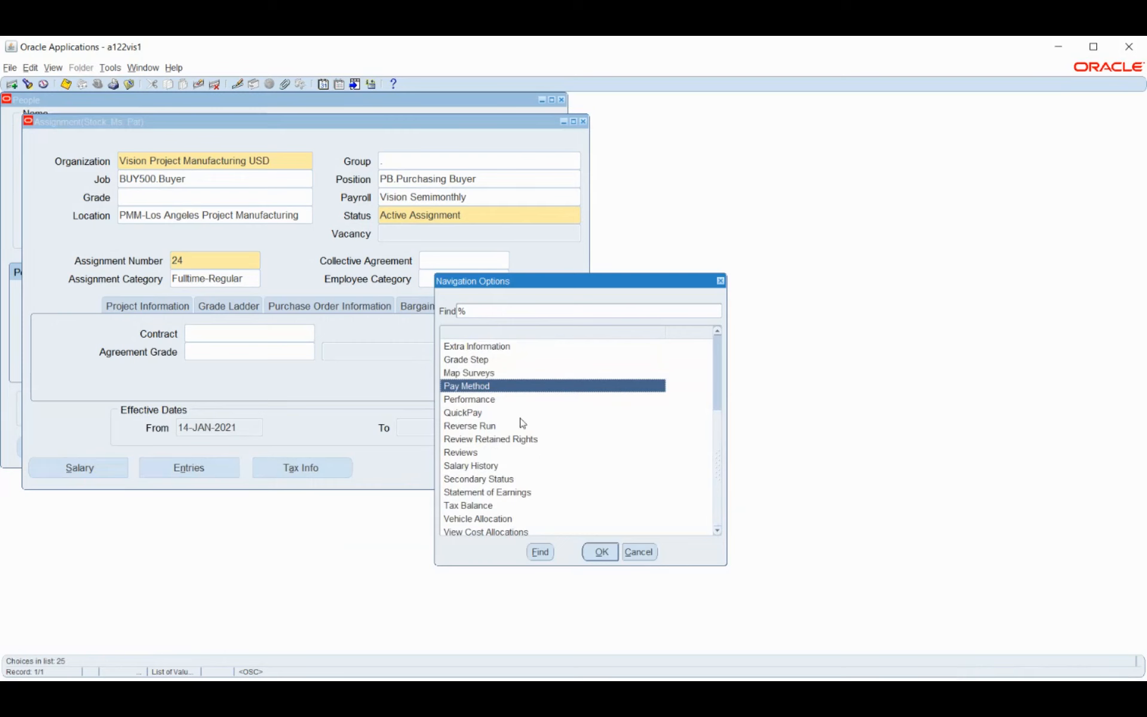
pyautogui.click(487, 429)
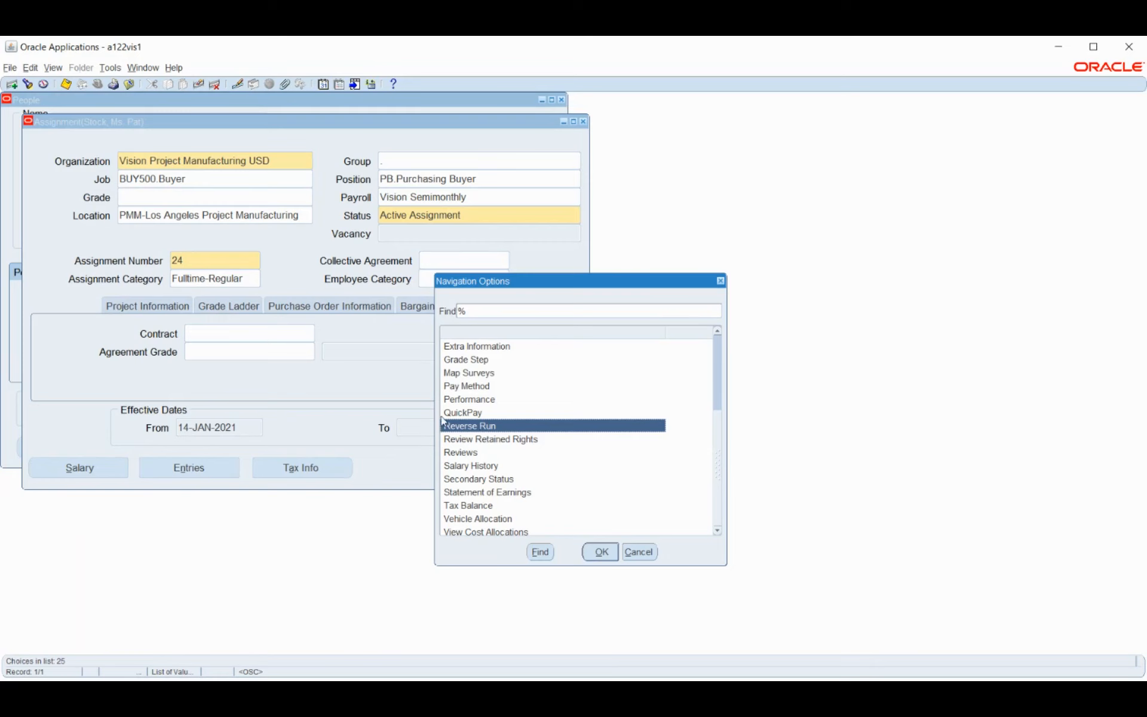
pyautogui.click(466, 425)
pyautogui.click(487, 467)
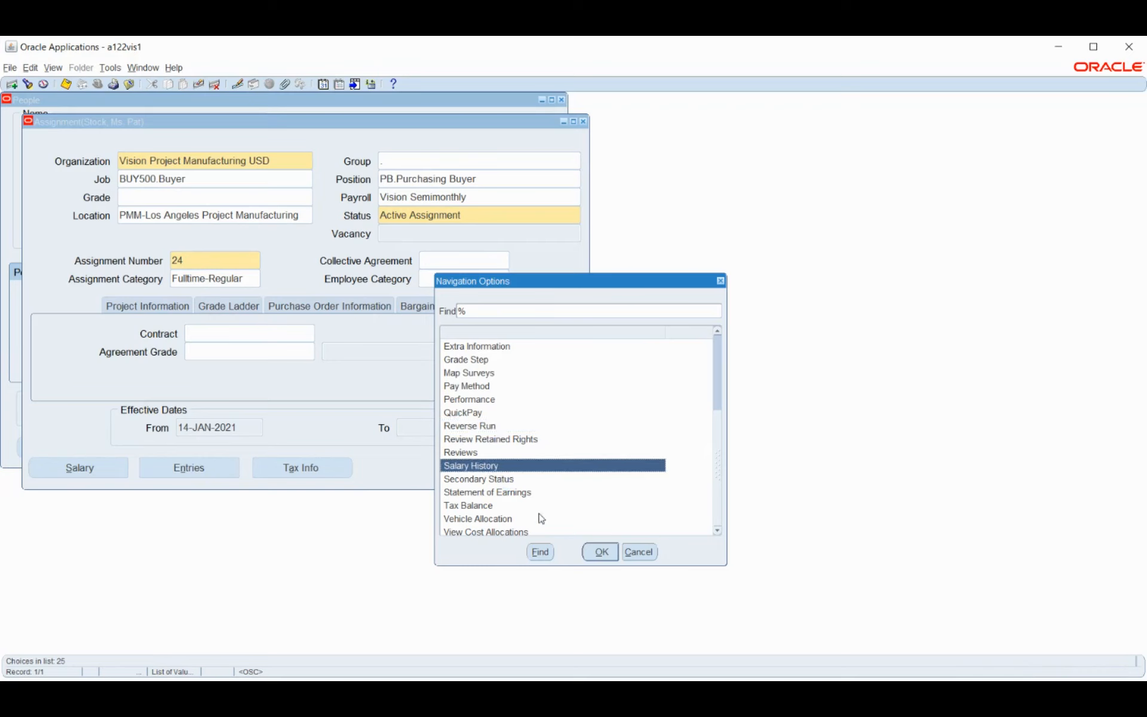
pyautogui.click(513, 494)
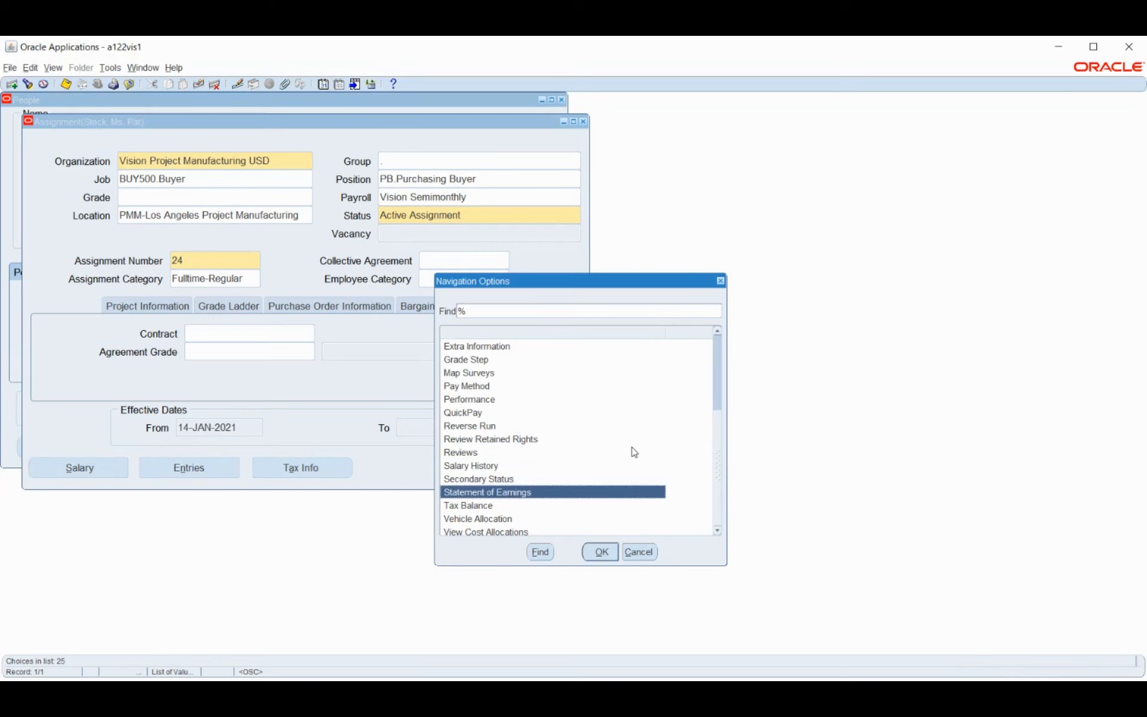
# View the employee's Statement of Earnings, close it, then close the Assignment window
pyautogui.click(601, 551)
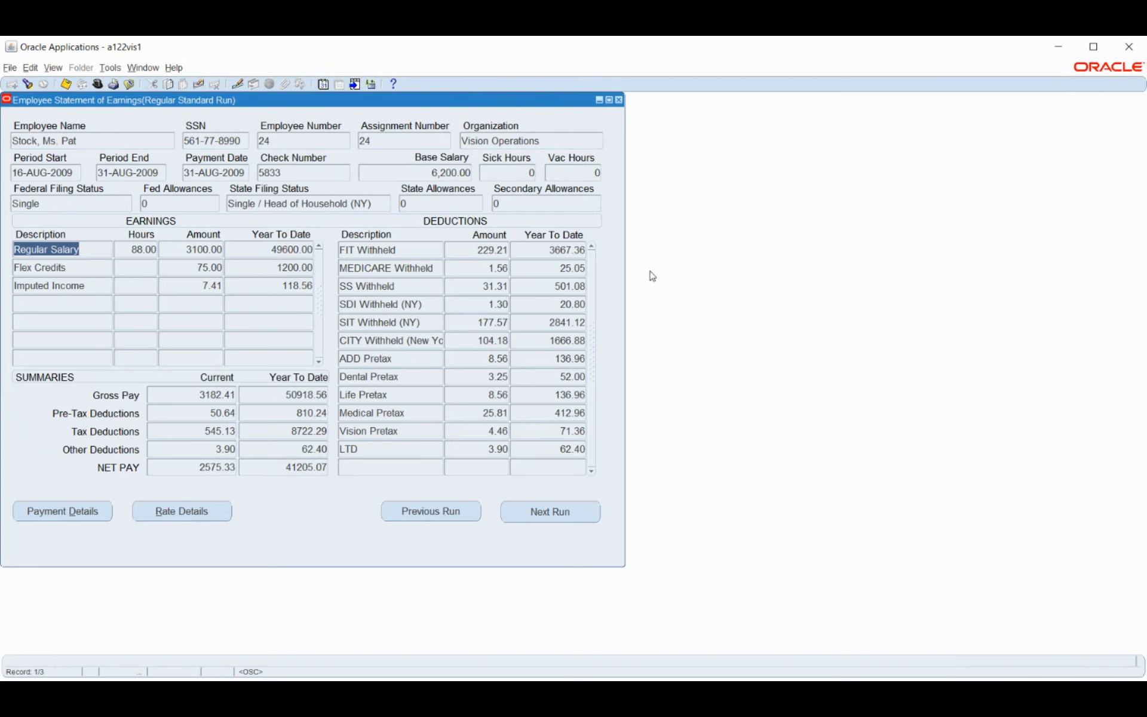
pyautogui.click(619, 100)
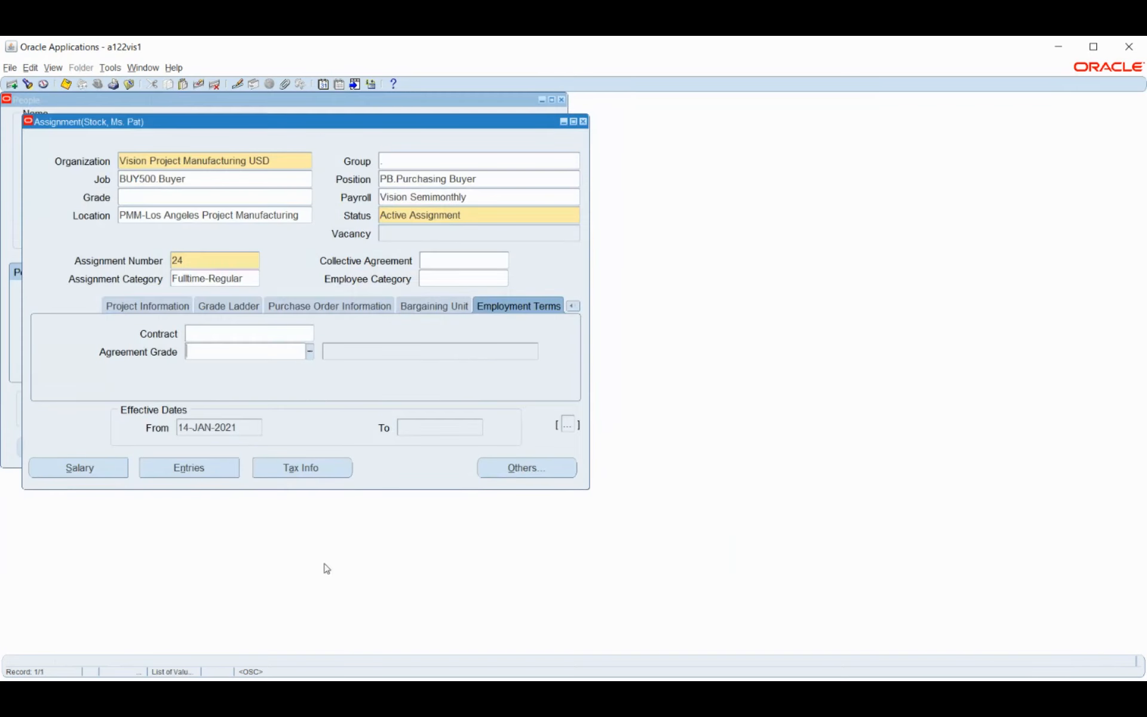
pyautogui.hotkey('alt', 'Tab')
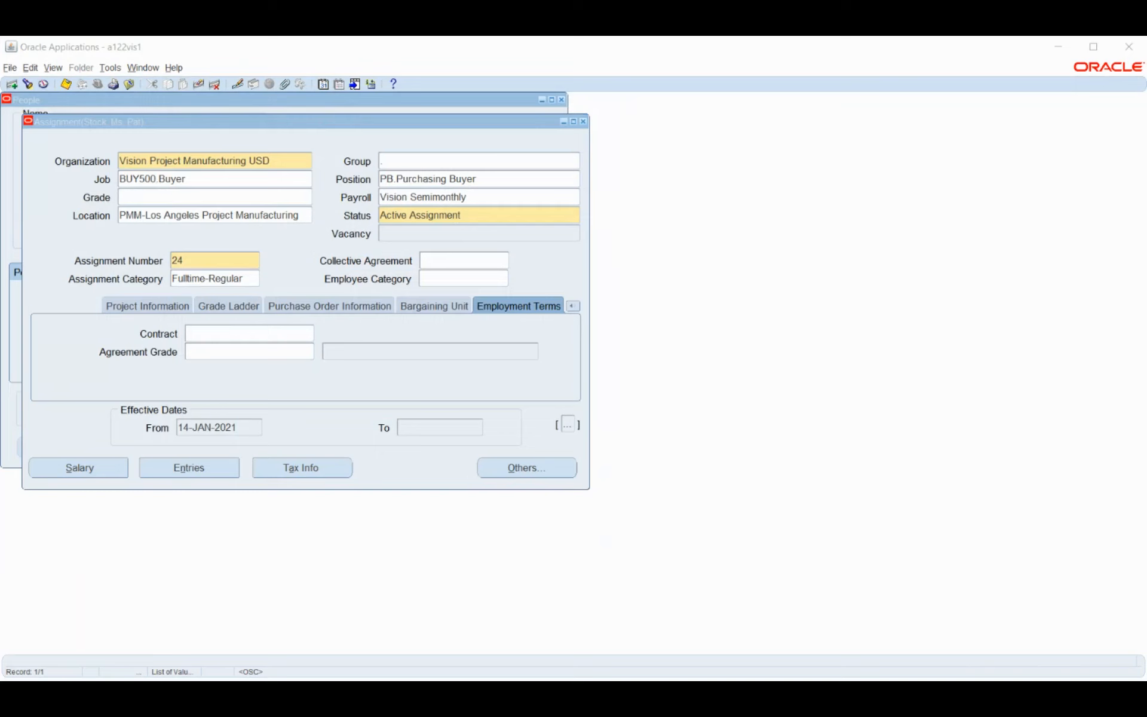
pyautogui.click(1058, 46)
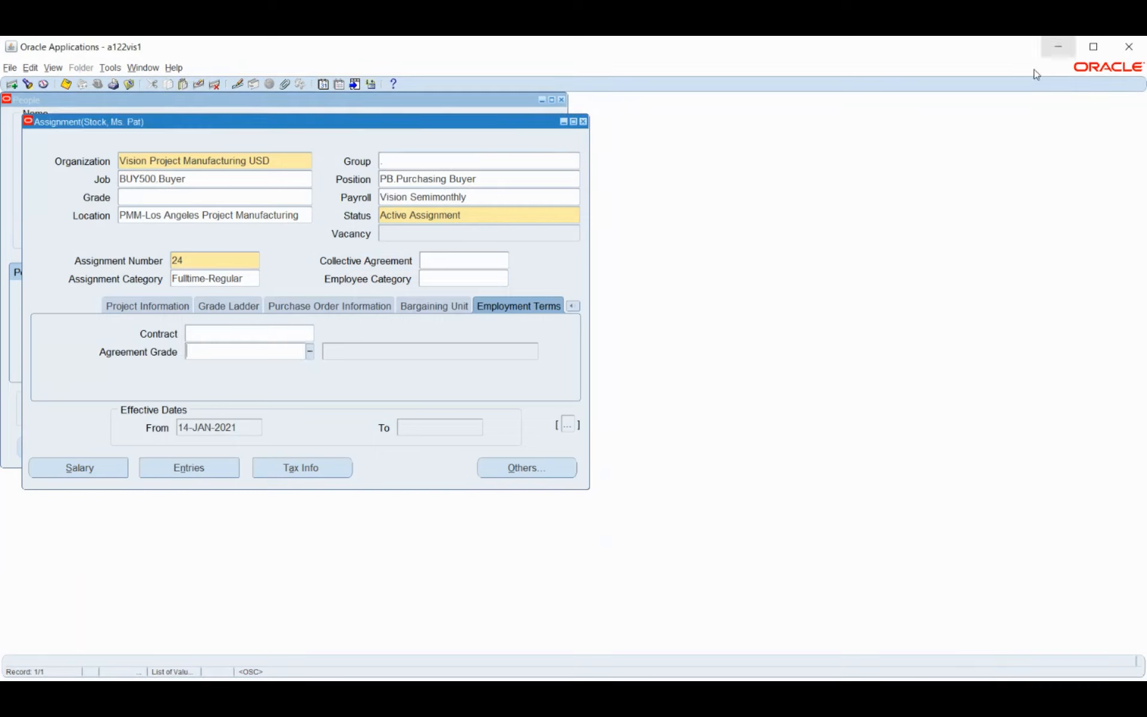
pyautogui.click(584, 121)
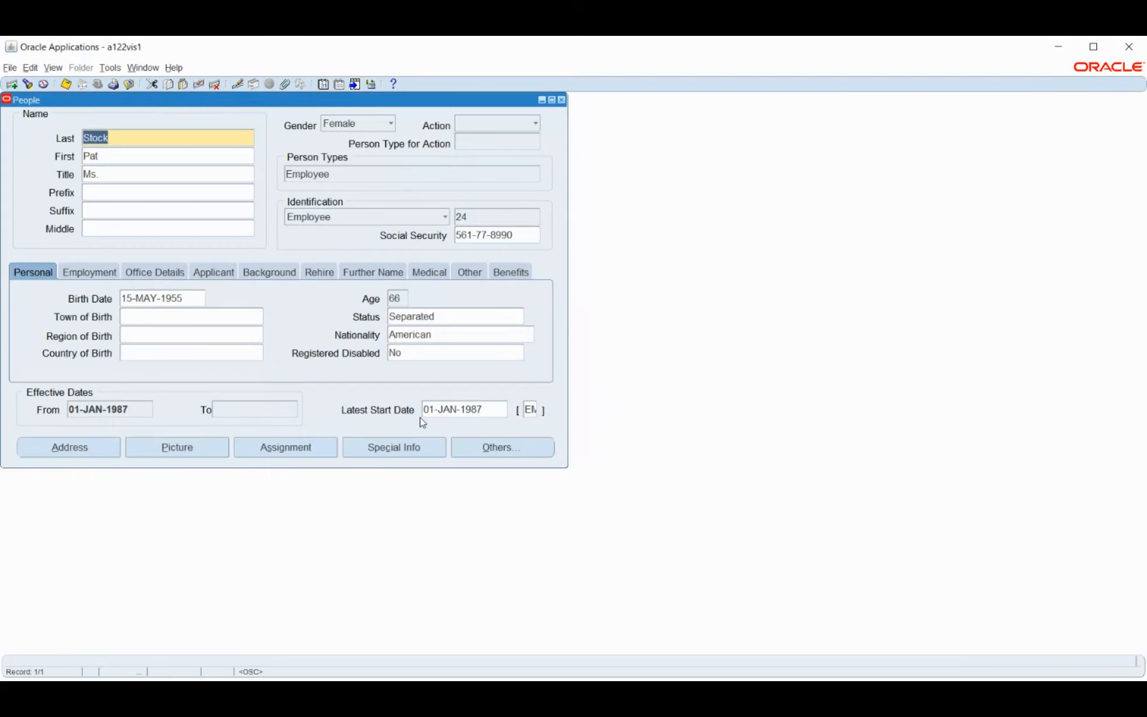
# In Special Info, select ADA Disability Accommodations and open its Detail flexfield
pyautogui.click(393, 451)
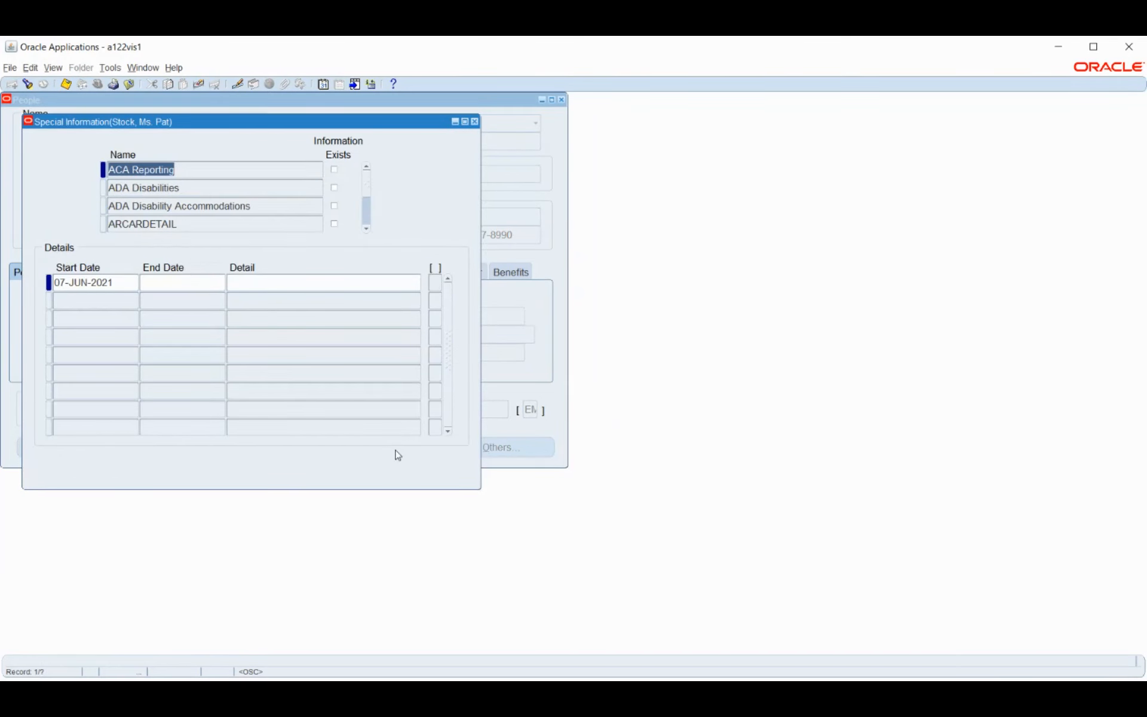
pyautogui.click(189, 187)
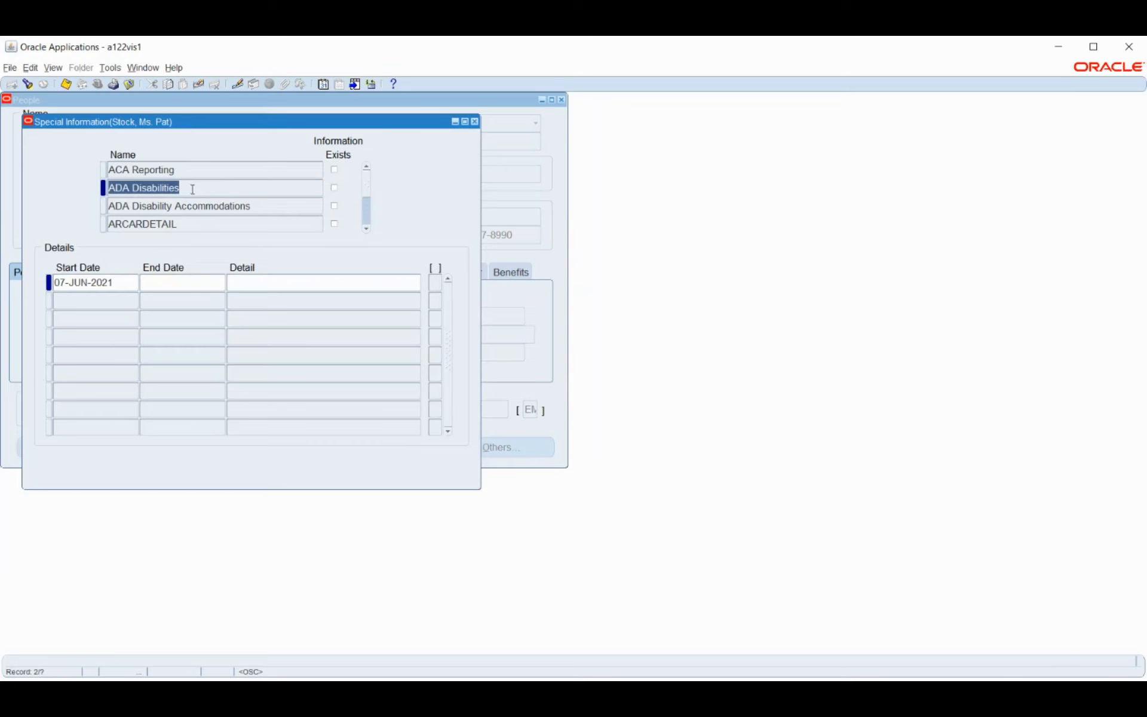
pyautogui.click(204, 207)
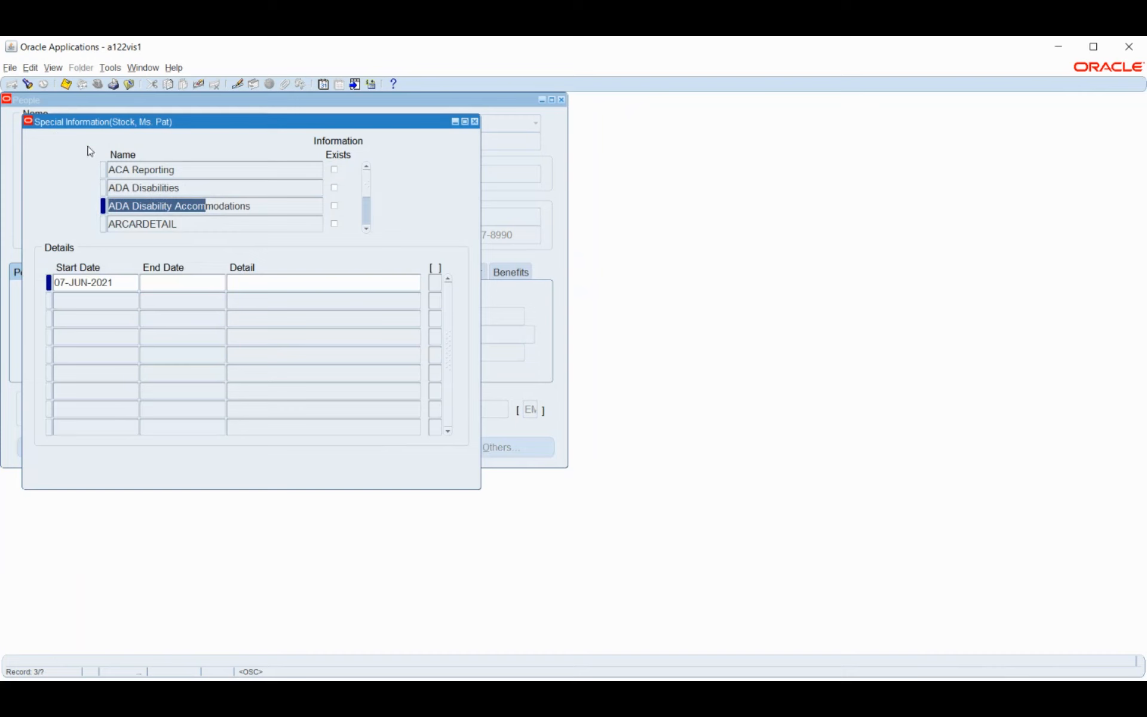
pyautogui.click(304, 284)
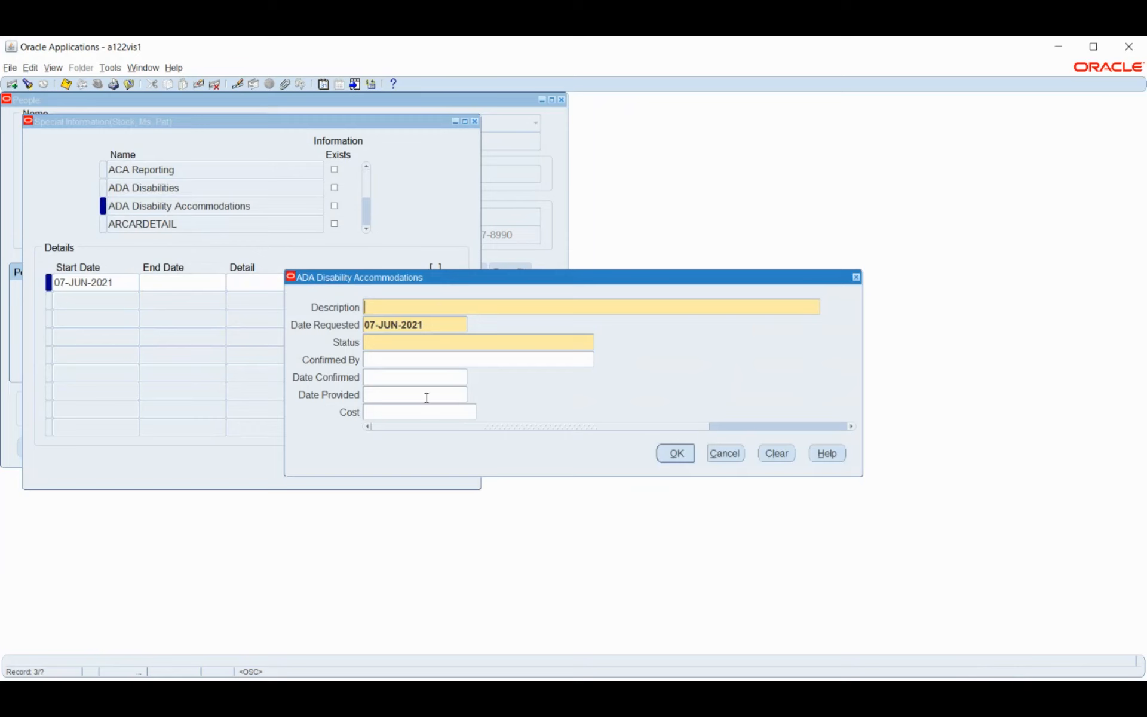
# Cancel the ADA details, view the Company Property details without saving, and close Special Information
pyautogui.click(725, 454)
pyautogui.click(366, 229)
pyautogui.click(367, 229)
pyautogui.click(367, 229)
pyautogui.click(366, 228)
pyautogui.click(203, 189)
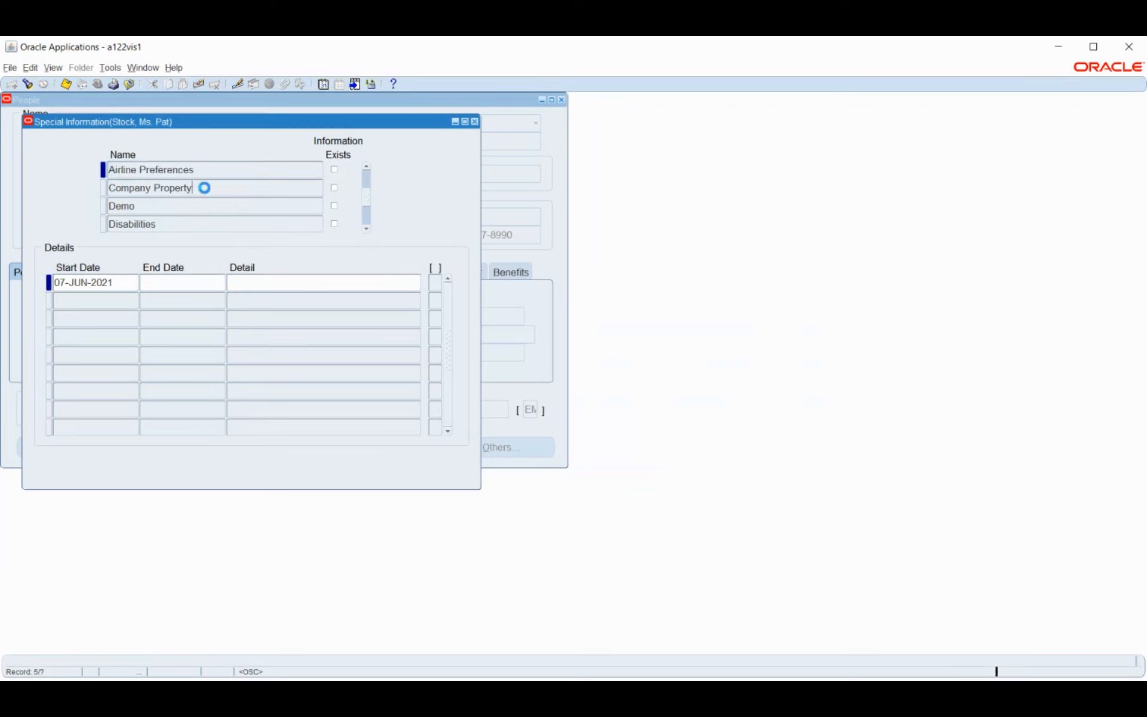
pyautogui.click(262, 280)
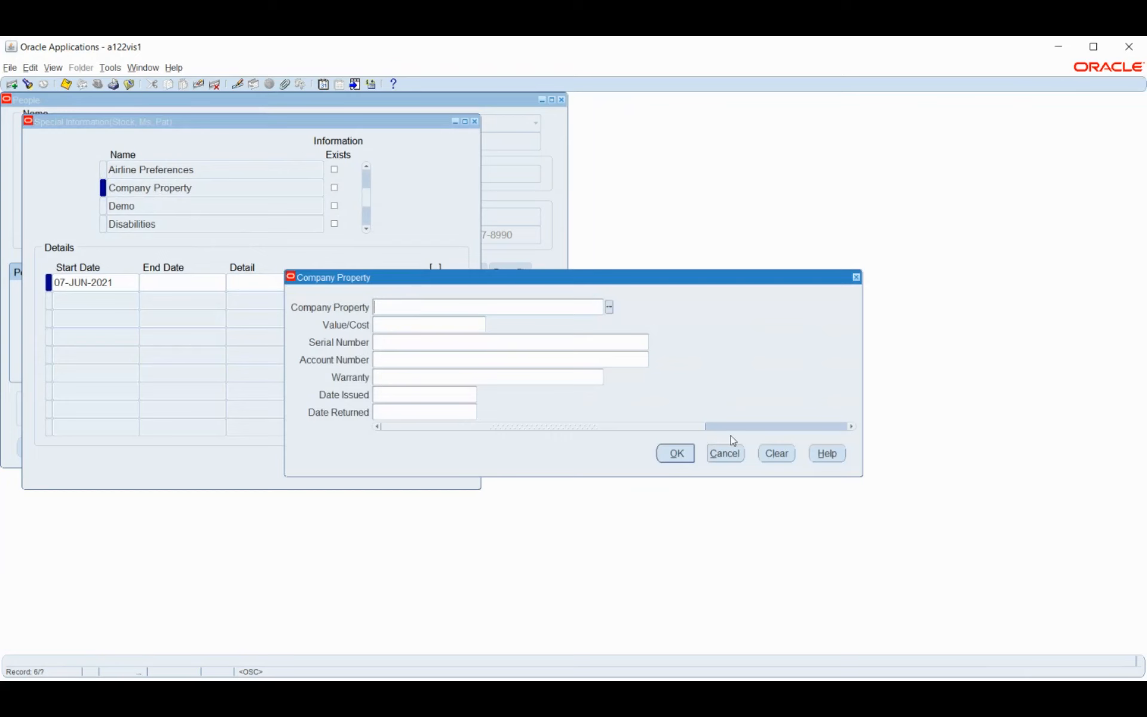
pyautogui.click(725, 454)
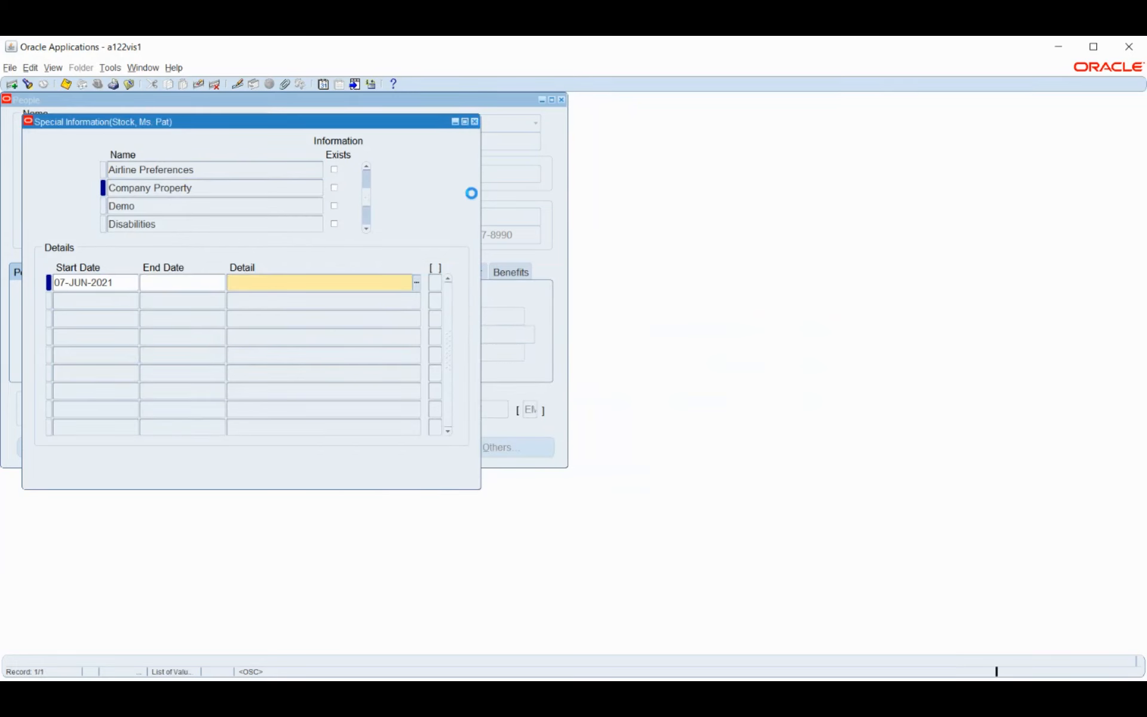
pyautogui.click(475, 122)
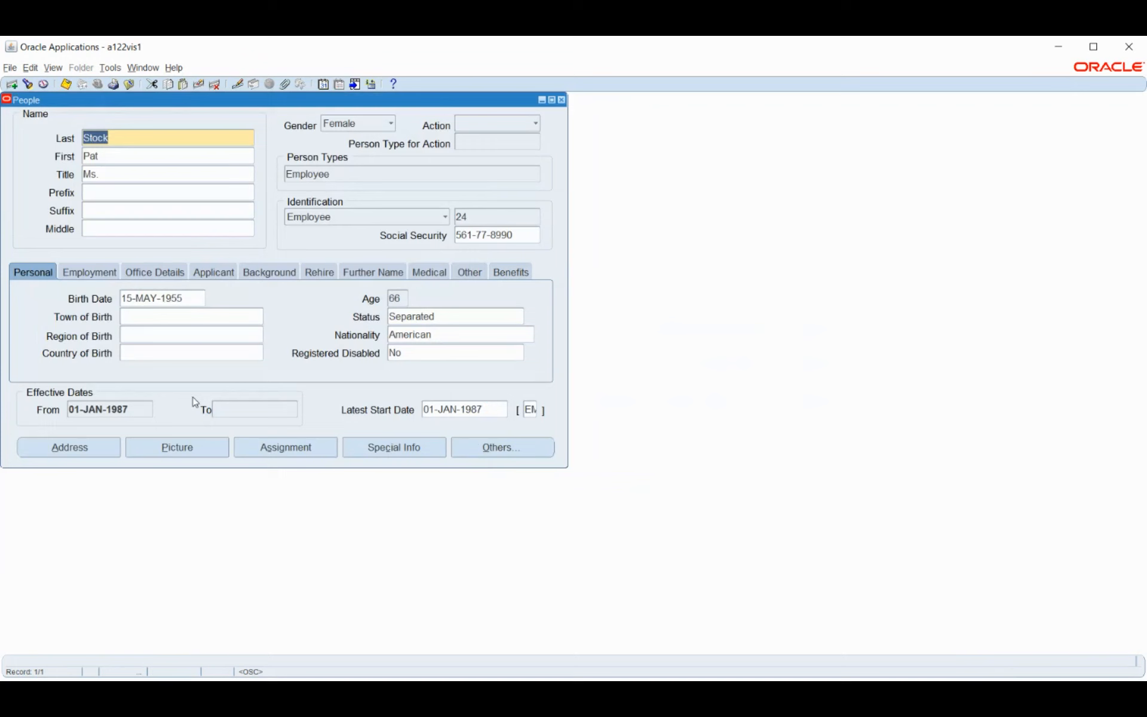
# Review the [EM] Additional Personal Details flexfield and accept it with OK
pyautogui.click(531, 408)
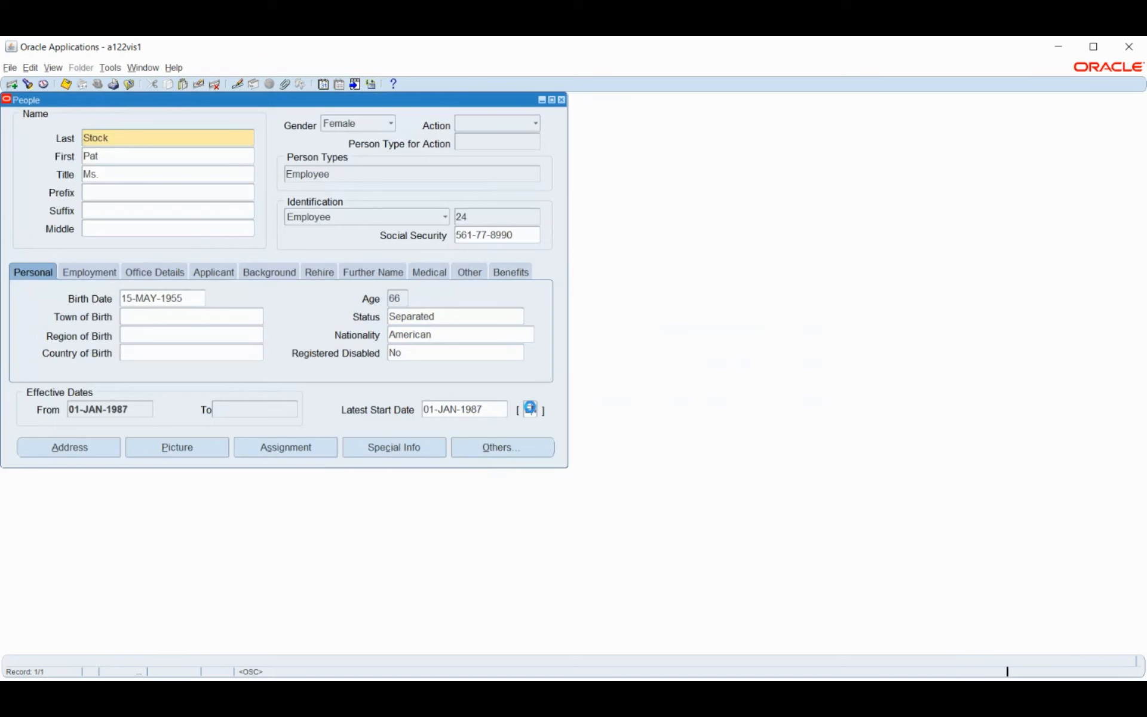
pyautogui.click(723, 523)
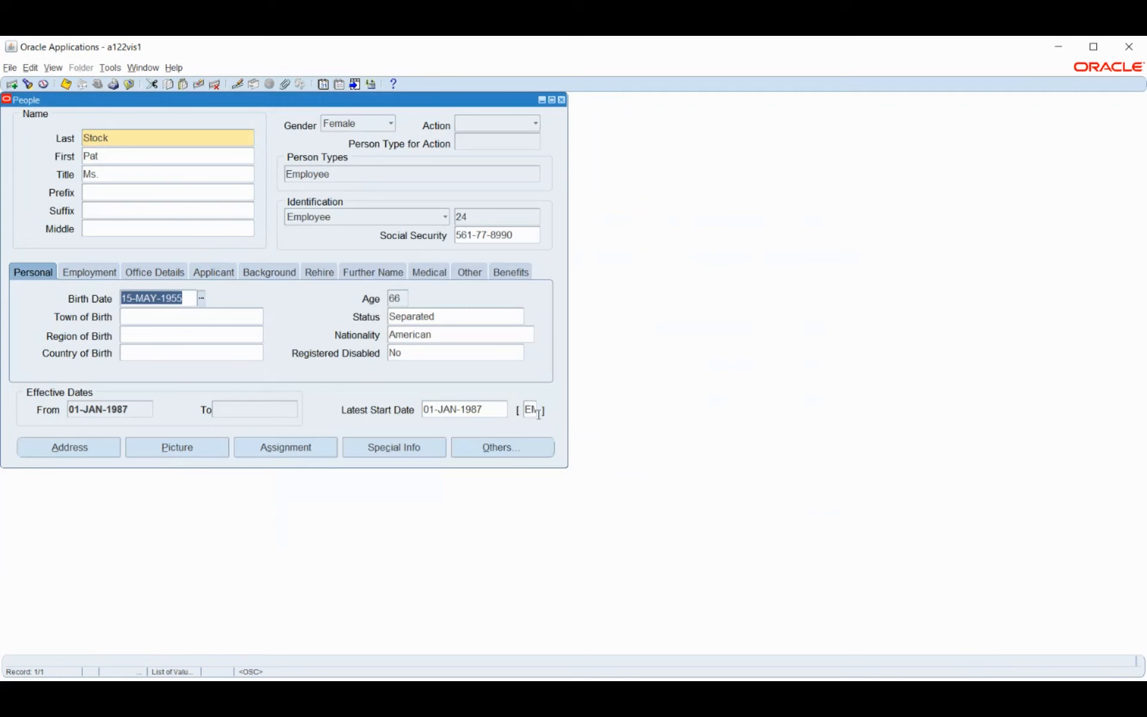
pyautogui.click(533, 409)
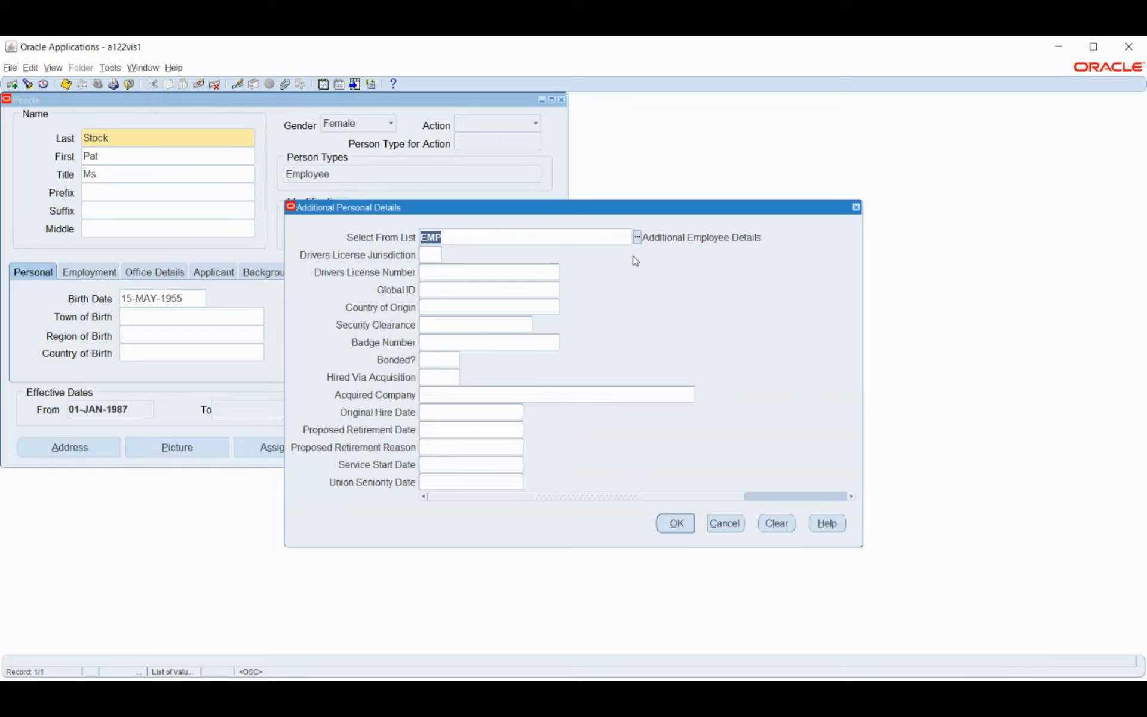
pyautogui.click(676, 524)
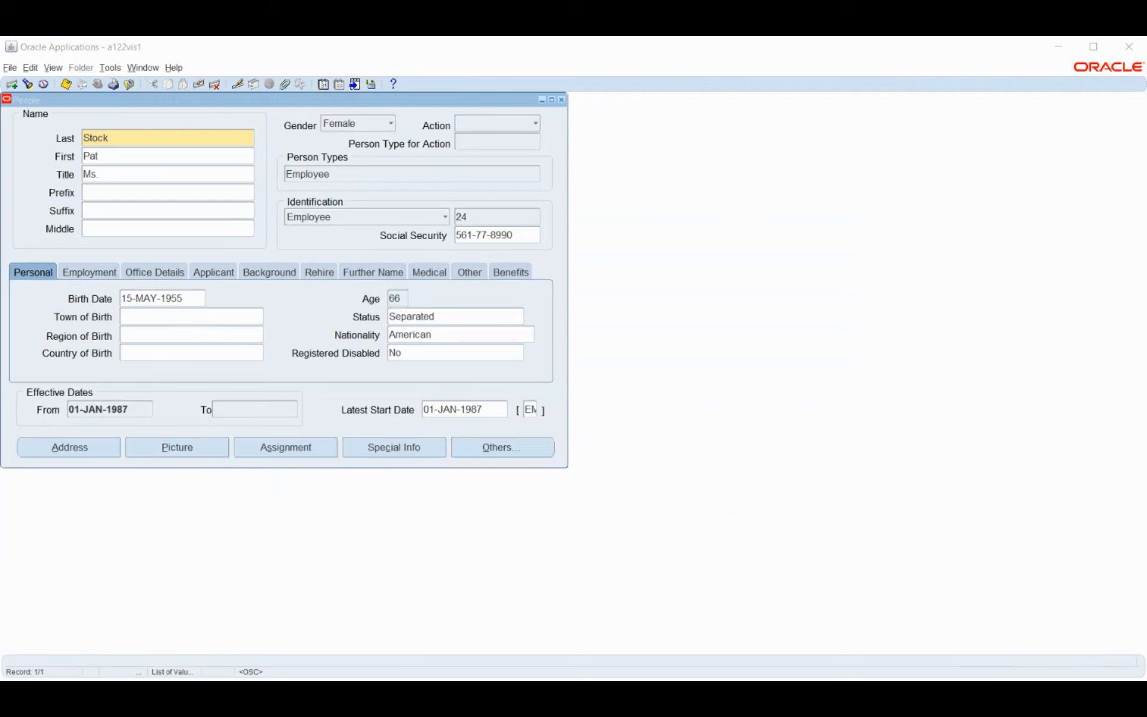
# Bring the People window into focus and close it
pyautogui.click(556, 144)
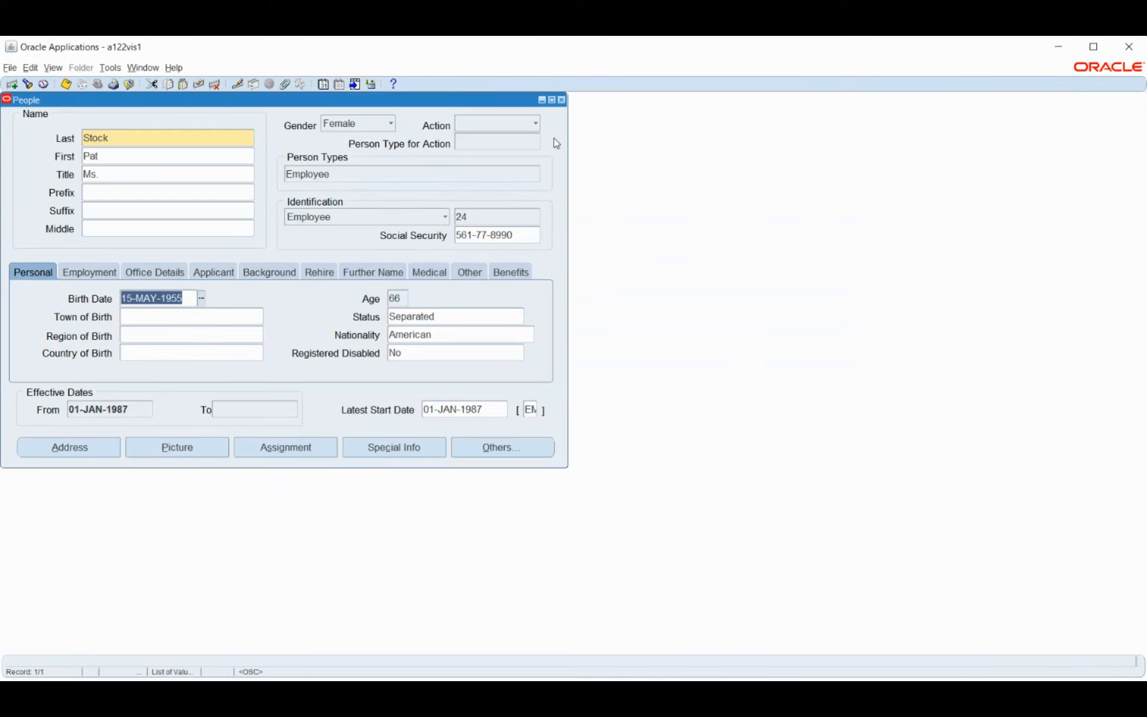
pyautogui.click(562, 100)
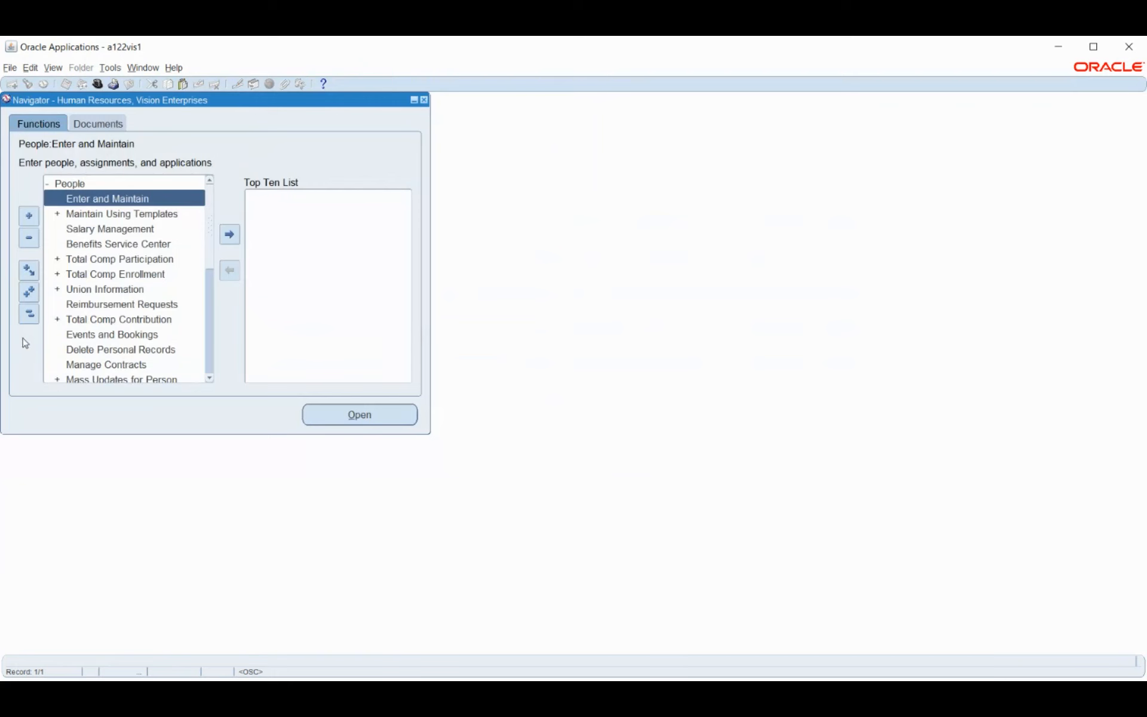
# Use Collapse All to reduce the Navigator to its top-level categories
pyautogui.click(29, 313)
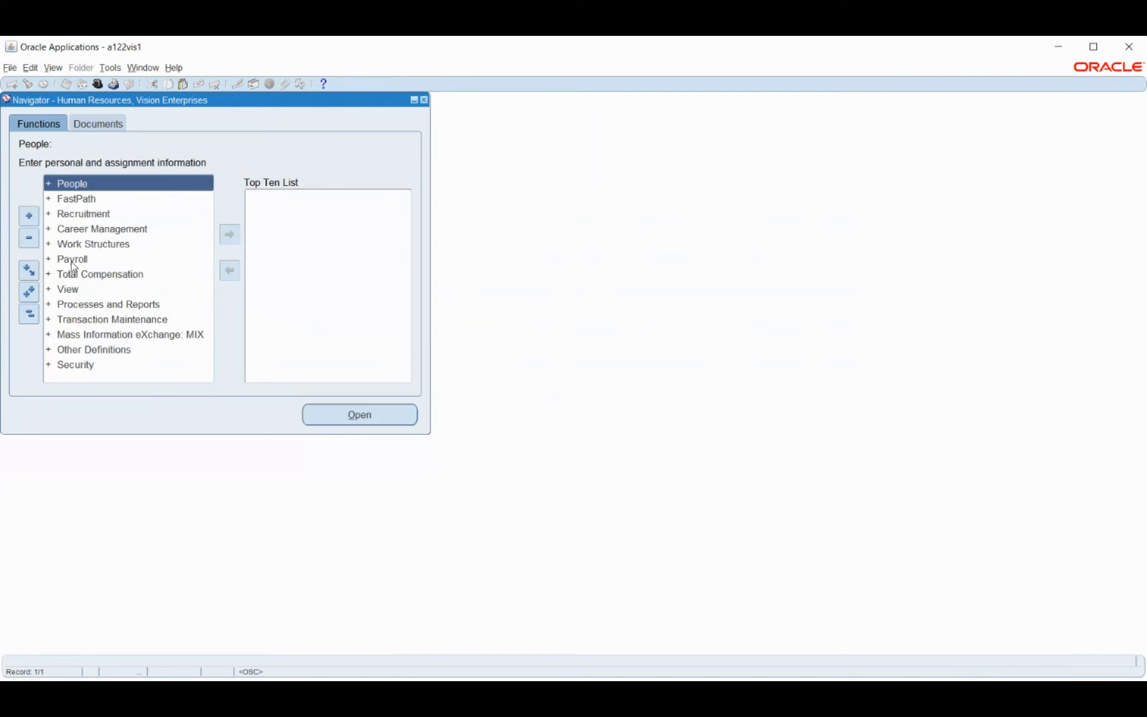
pyautogui.click(30, 319)
# Expand Payroll in the Navigator and open Description for a blank Payroll form
pyautogui.doubleClick(74, 261)
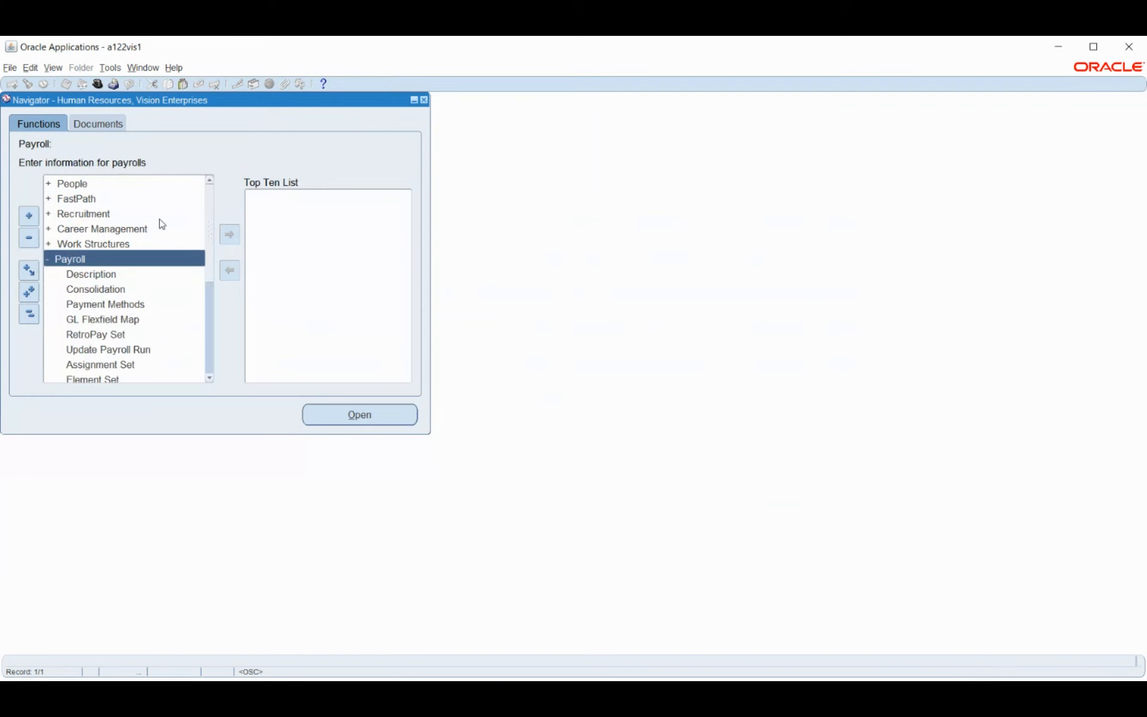
pyautogui.scroll(-1, 160, 226)
pyautogui.scroll(-1, 161, 226)
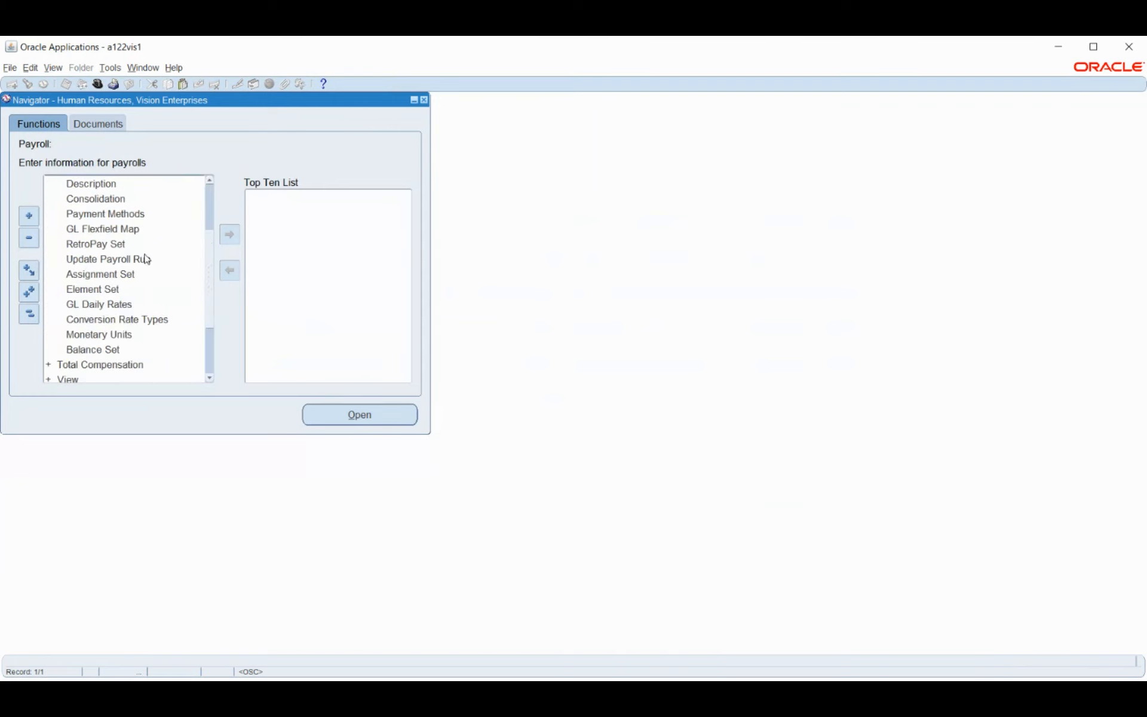
pyautogui.scroll(1, 143, 268)
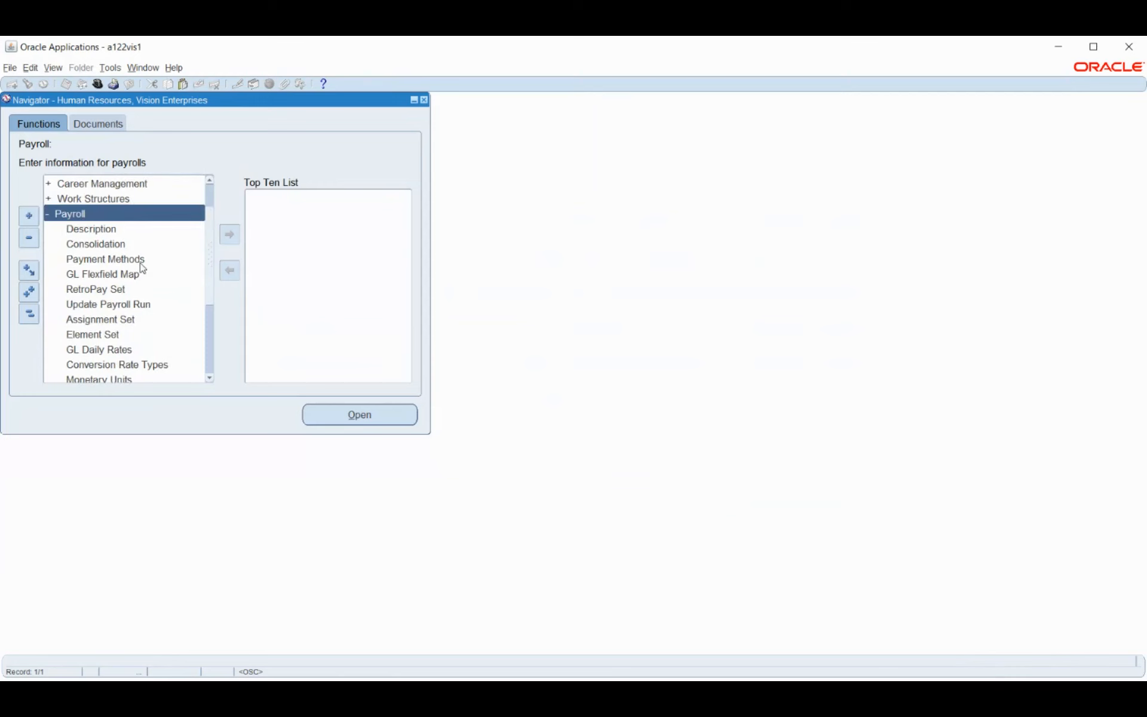
pyautogui.doubleClick(76, 233)
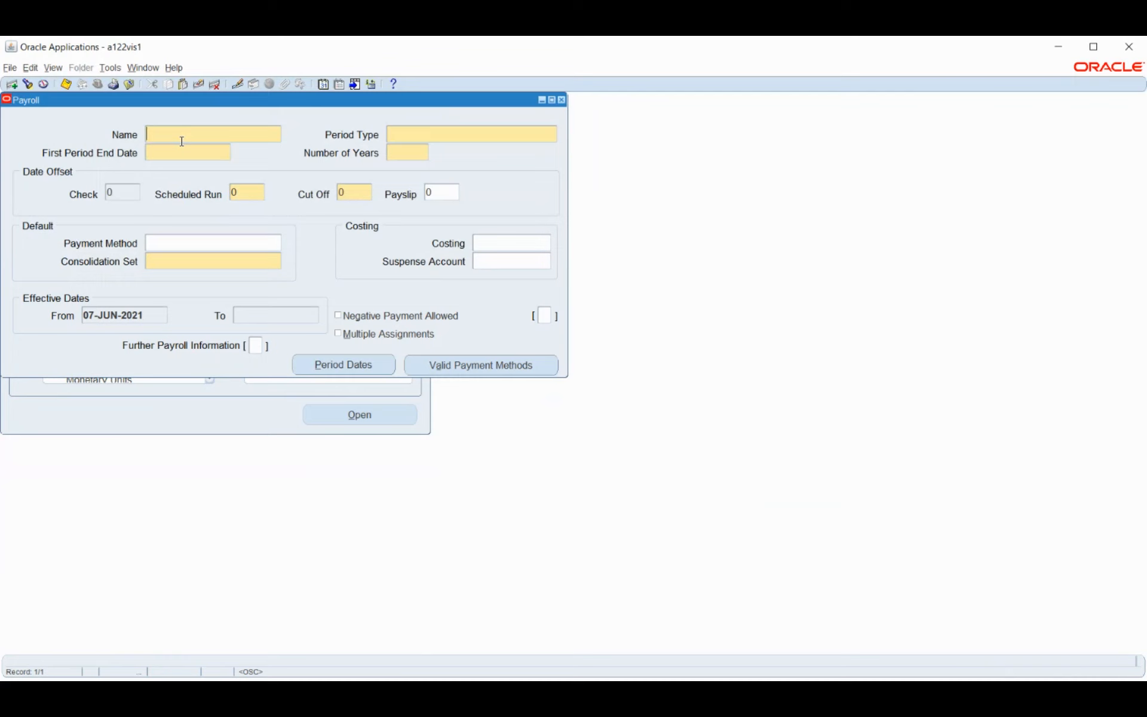
# Name the payroll 'Payroll Organisation' and bring up the Period Type choices
pyautogui.write('Payroll Organisation')
pyautogui.press('Tab')
pyautogui.click(553, 135)
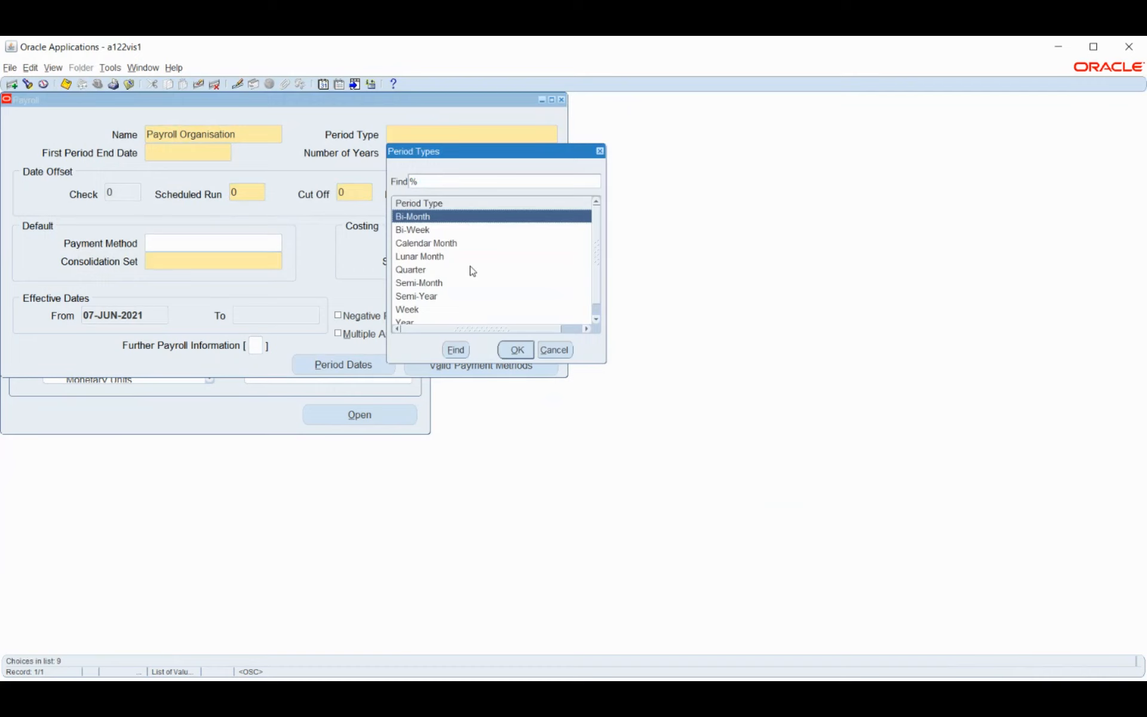
# Choose Calendar Month from the Period Types list and confirm it as the payroll's period type
pyautogui.scroll(-1, 454, 255)
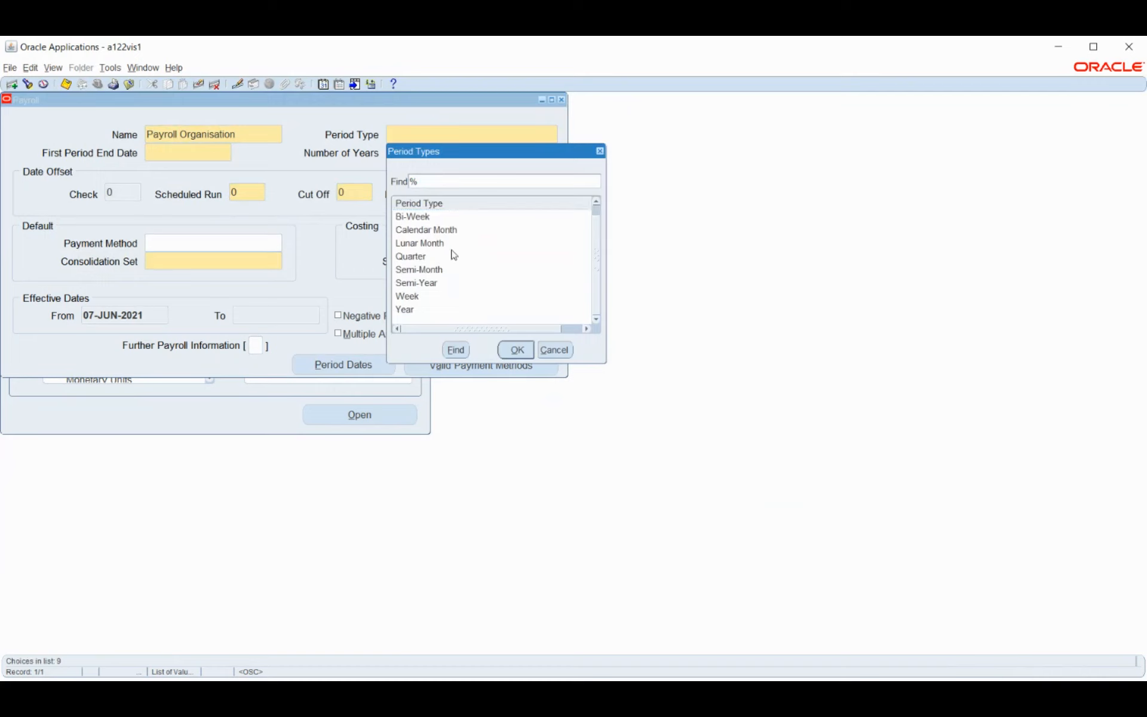
pyautogui.scroll(1, 454, 255)
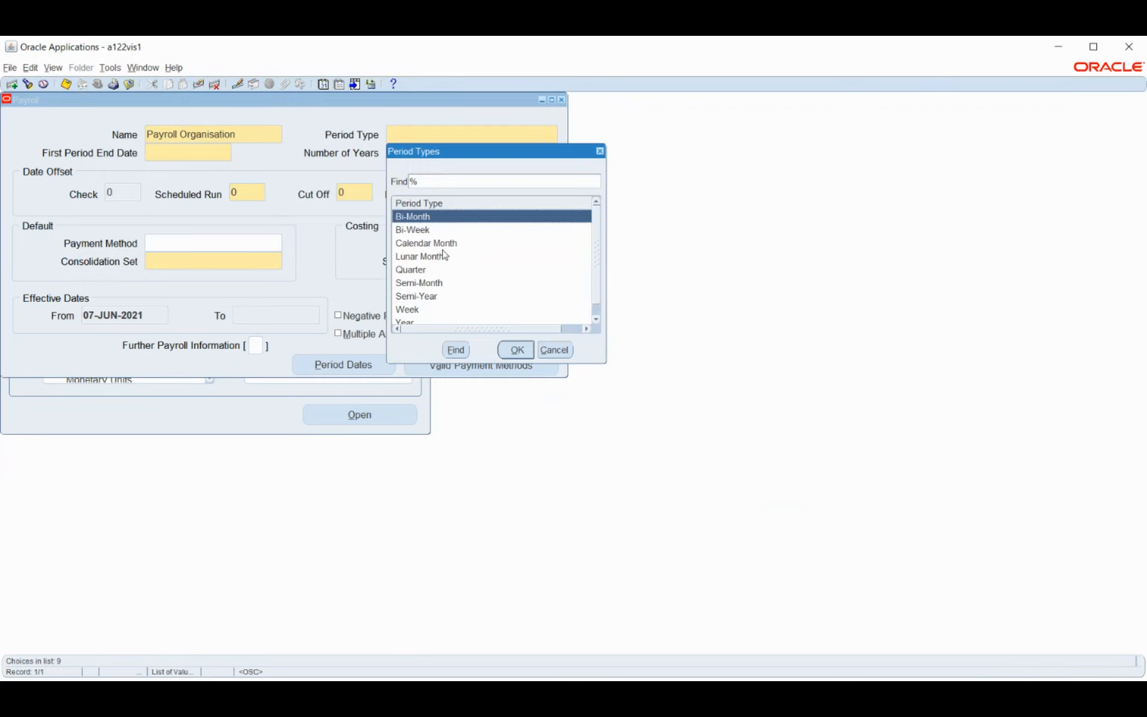
pyautogui.click(442, 244)
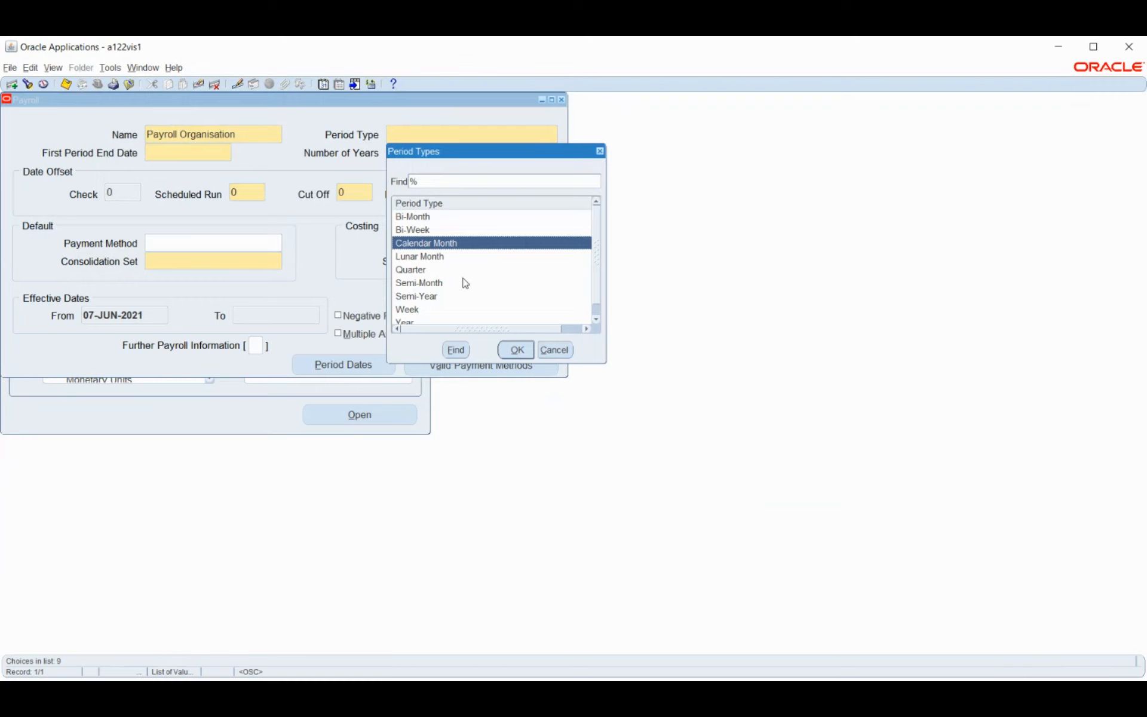
pyautogui.scroll(-1, 462, 282)
pyautogui.scroll(1, 462, 280)
pyautogui.click(517, 350)
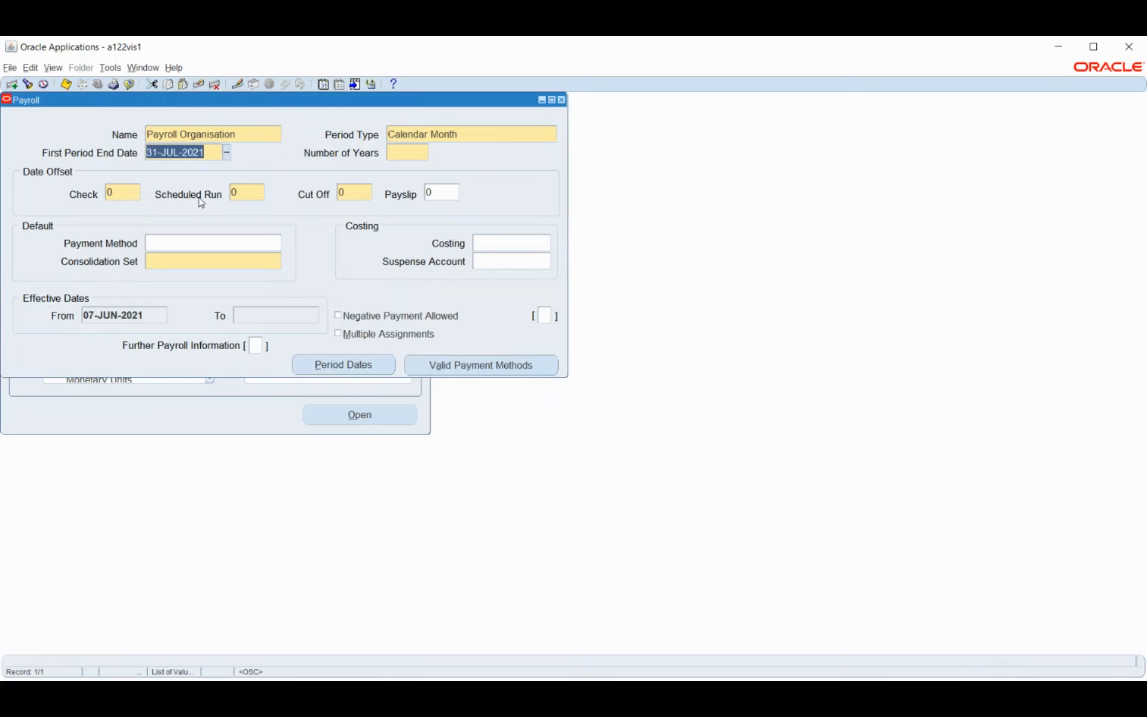
# Enter 01-JAN-2021 as the First Period End Date and 20 as the Number of Years
pyautogui.write('1JAN')
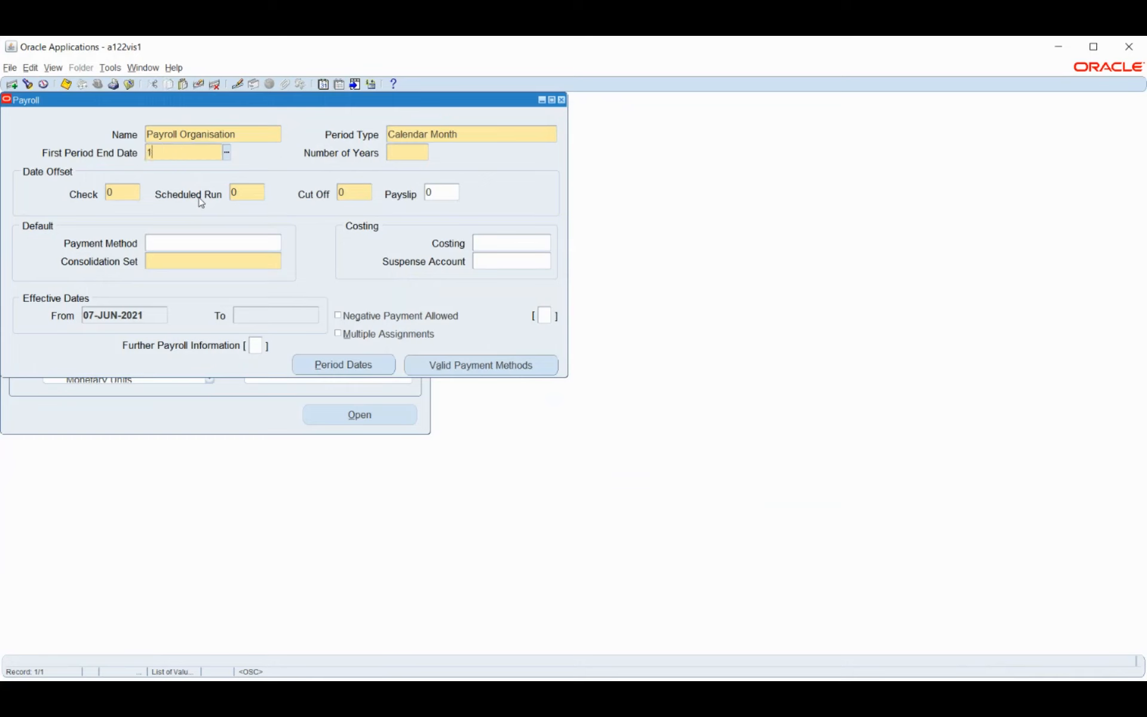
pyautogui.write('2021')
pyautogui.press('Tab')
pyautogui.write('20')
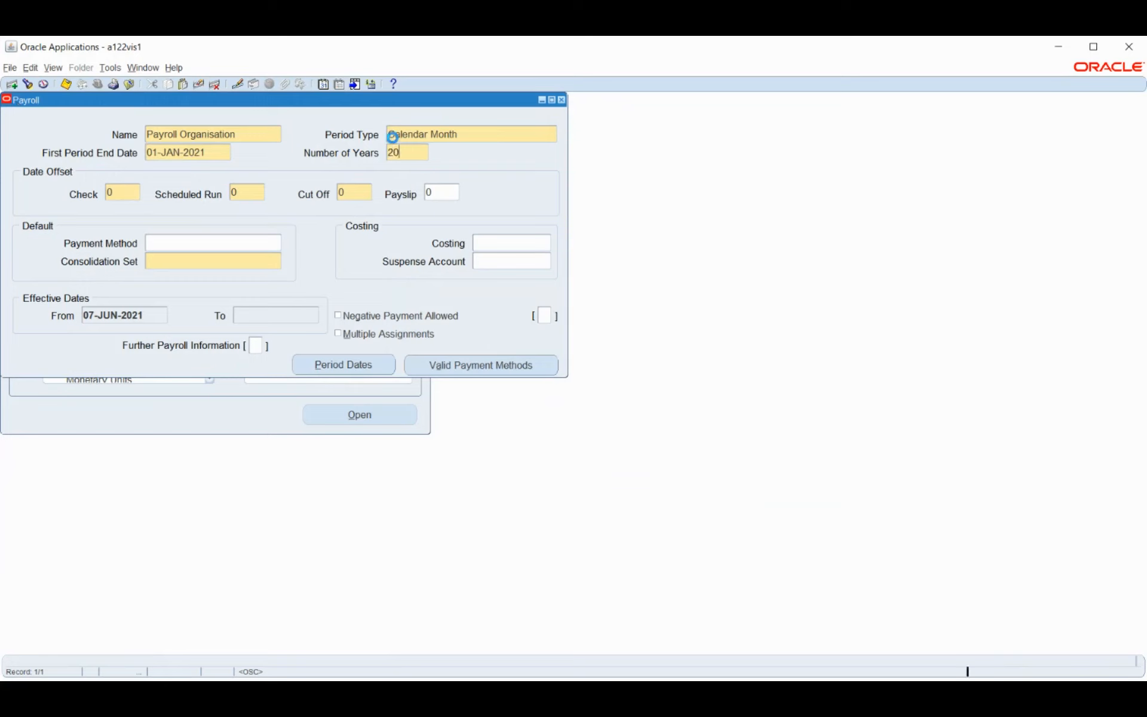
pyautogui.press('Tab')
pyautogui.press('Tab')
pyautogui.press('Tab')
pyautogui.press('Tab')
pyautogui.click(201, 260)
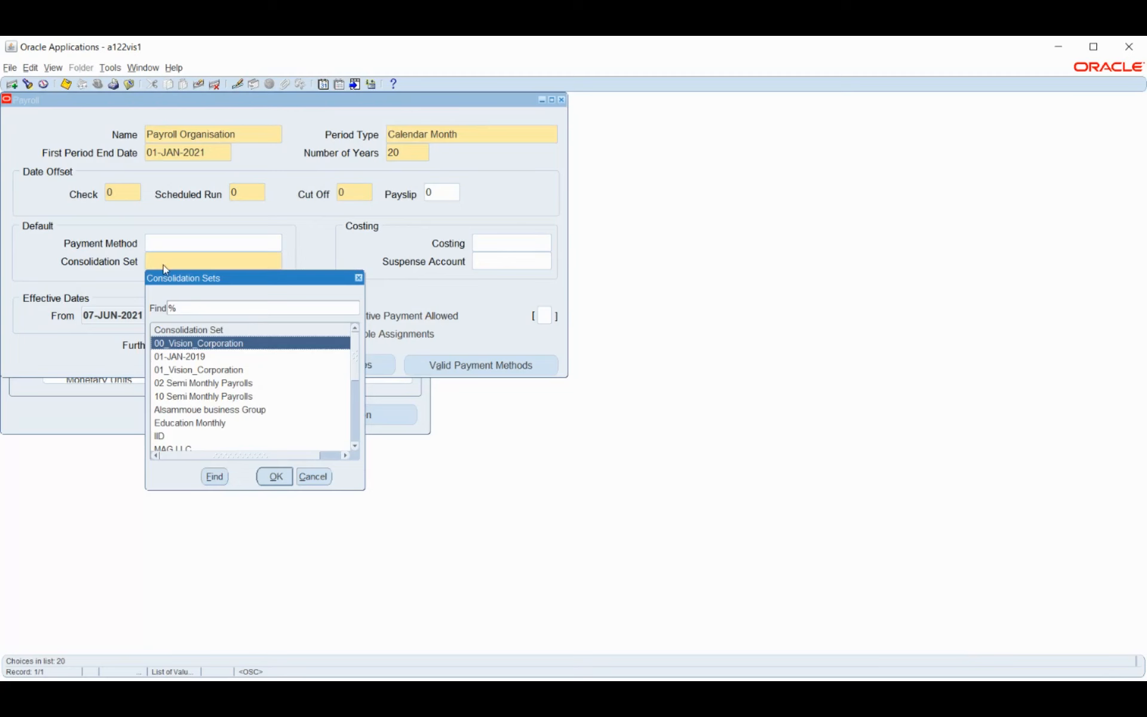
pyautogui.click(314, 478)
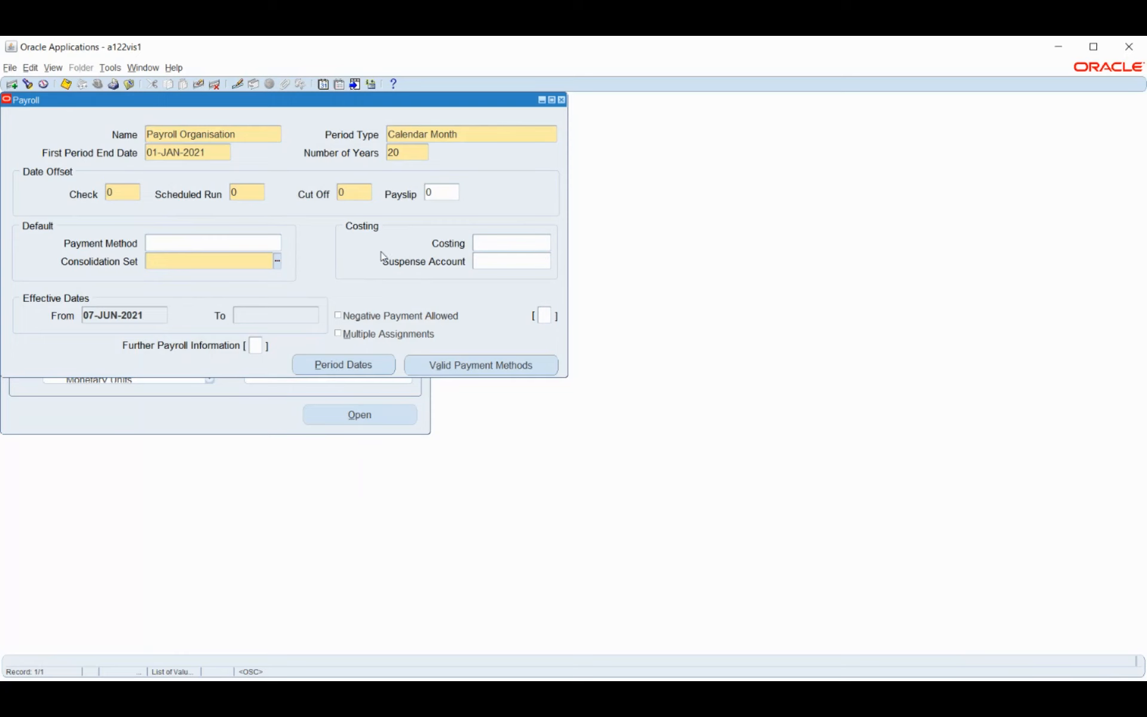
# Open the Cost Allocation Flexfield from the payroll's Costing field
pyautogui.click(491, 245)
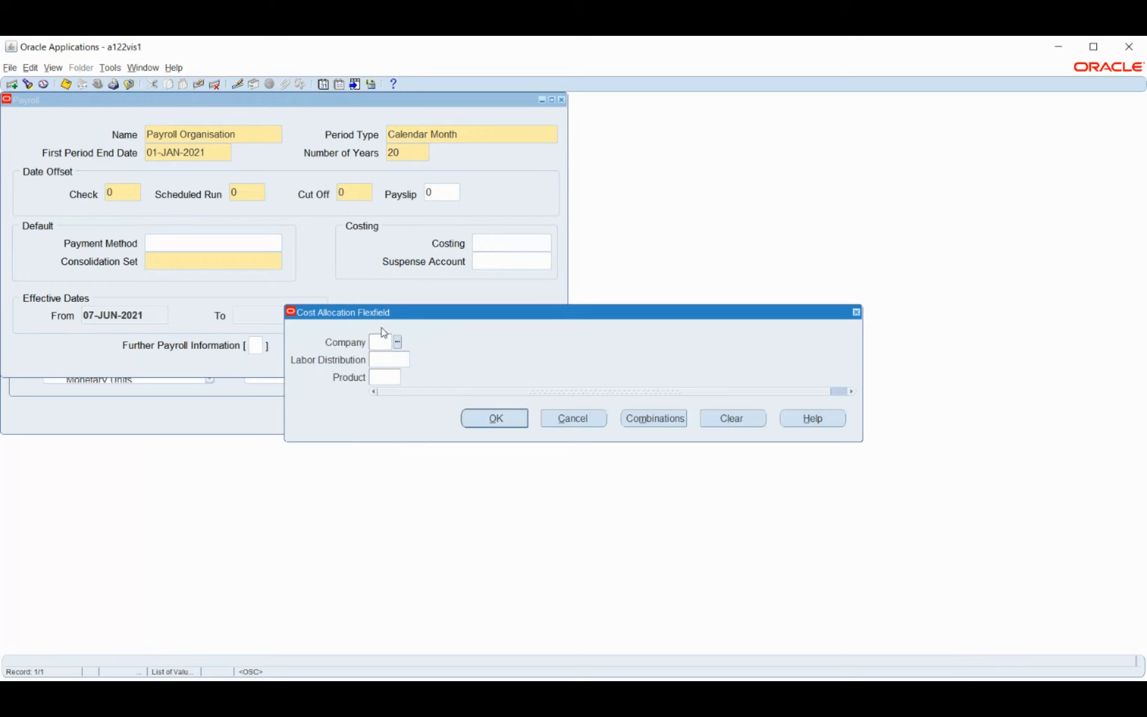
# Cancel the Cost Allocation Flexfield, leaving the payroll's Costing field empty
pyautogui.click(582, 423)
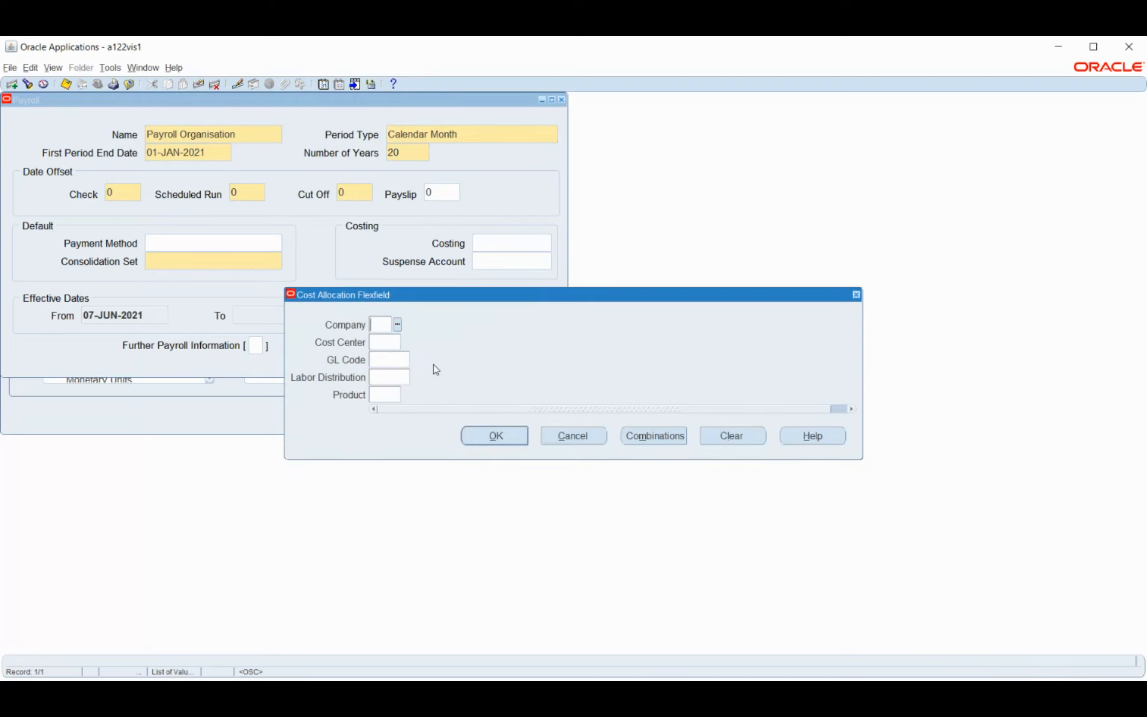
pyautogui.click(589, 440)
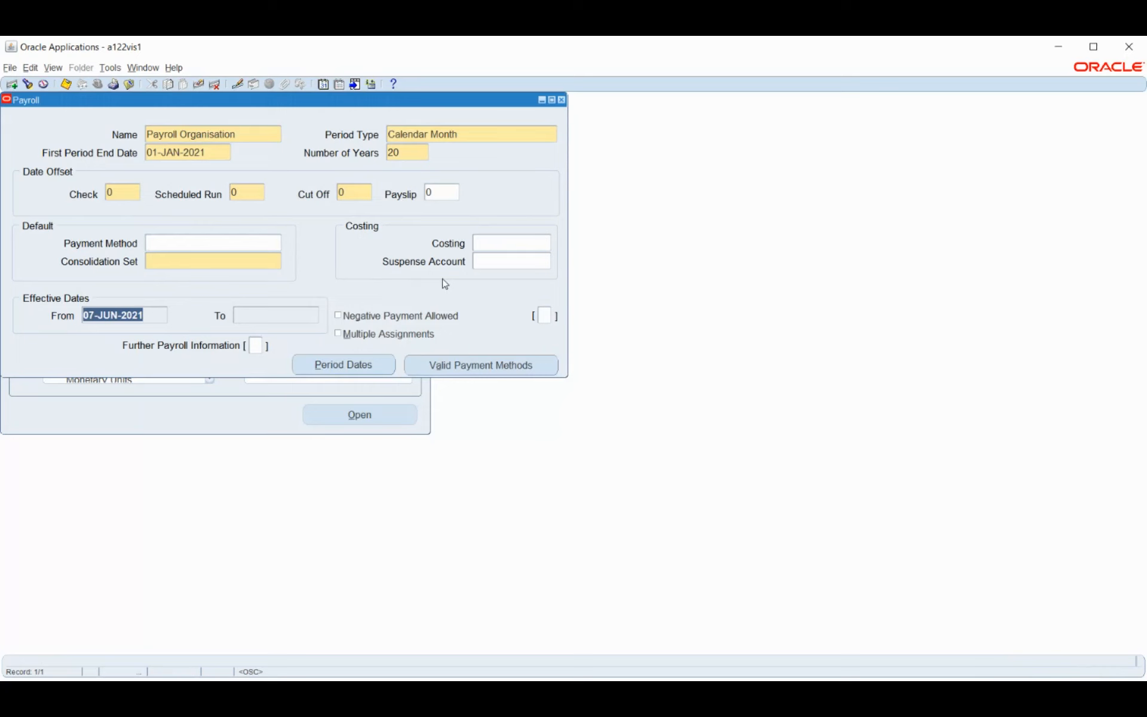
pyautogui.click(504, 261)
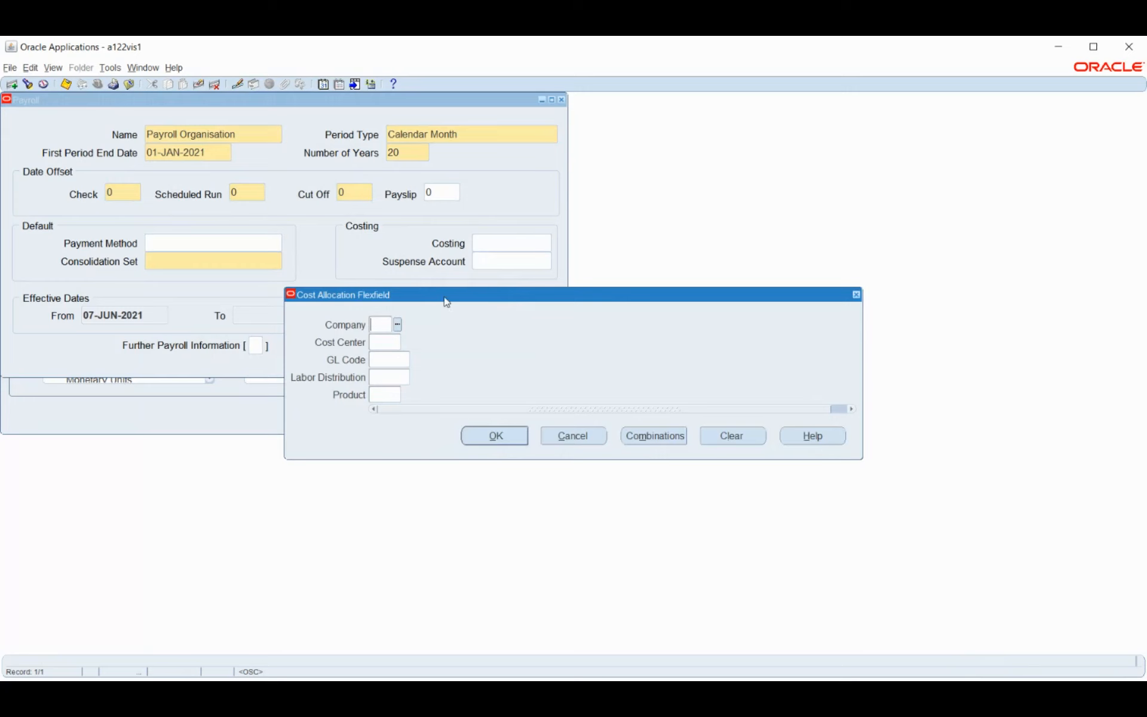
pyautogui.click(574, 435)
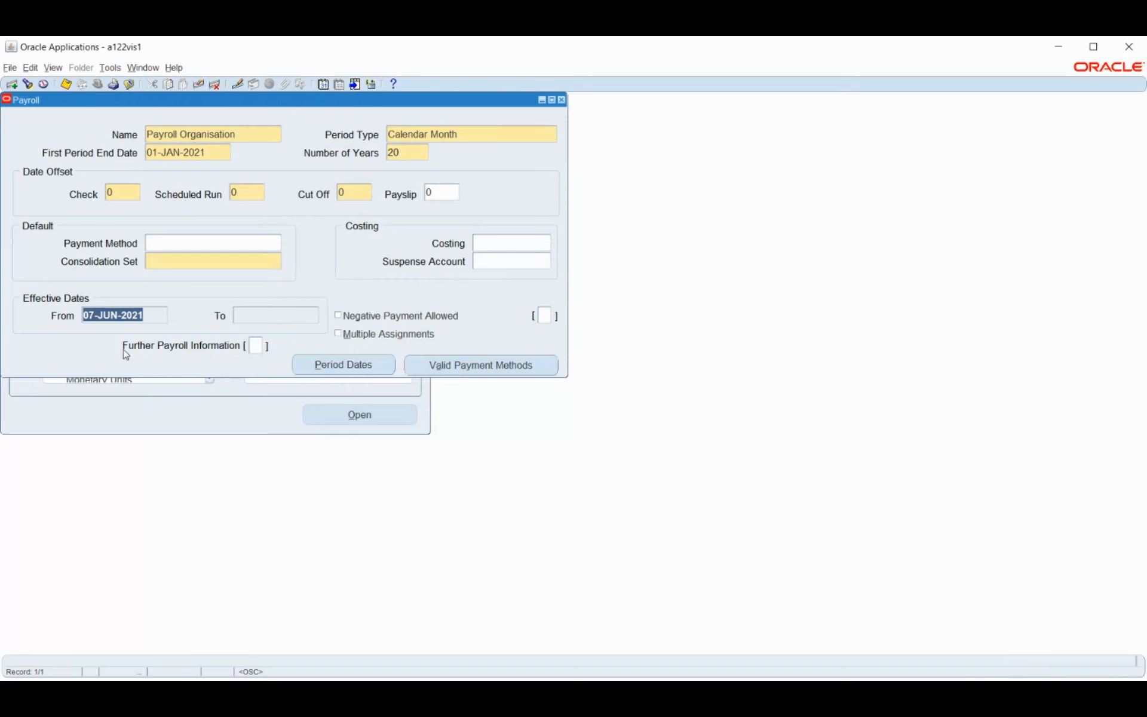
# Open the payroll's further information details, then cancel them and dismiss the flexfield error
pyautogui.click(255, 345)
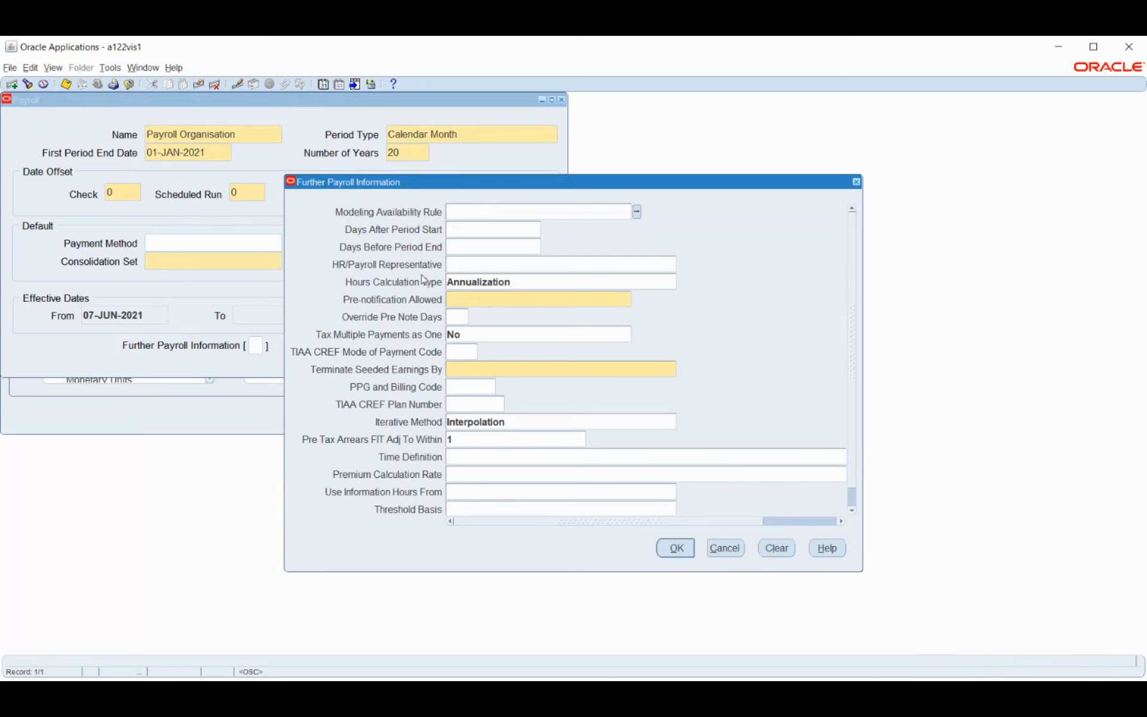
pyautogui.click(496, 305)
pyautogui.click(528, 266)
pyautogui.click(728, 552)
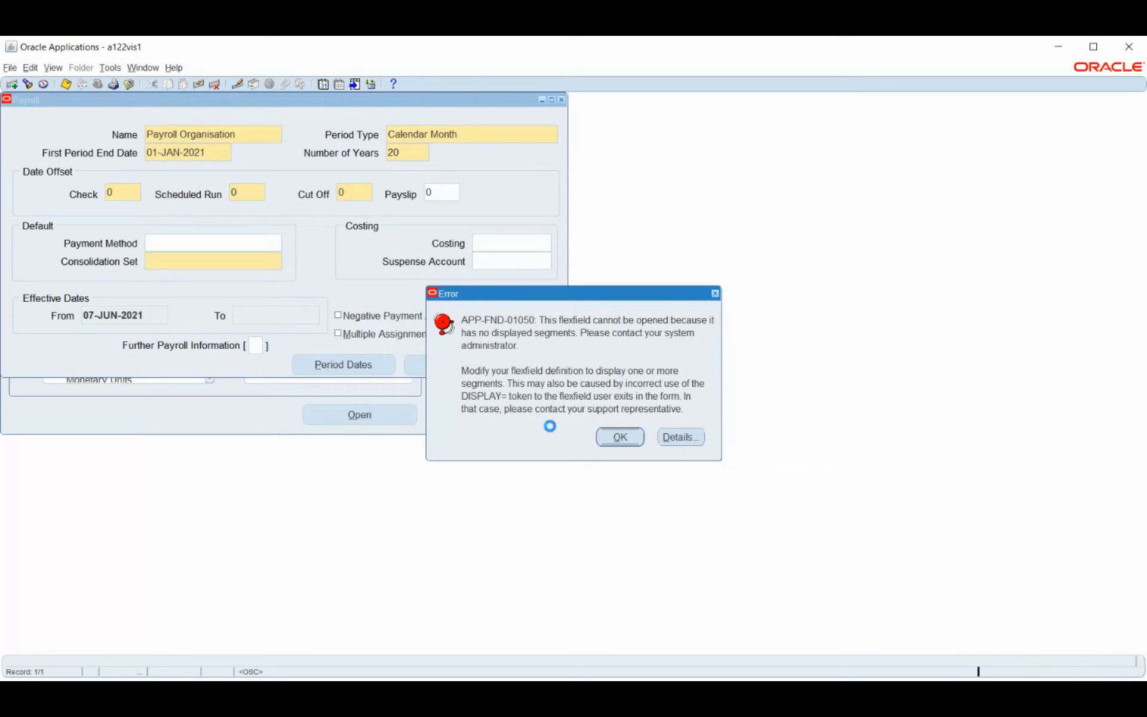
pyautogui.click(619, 436)
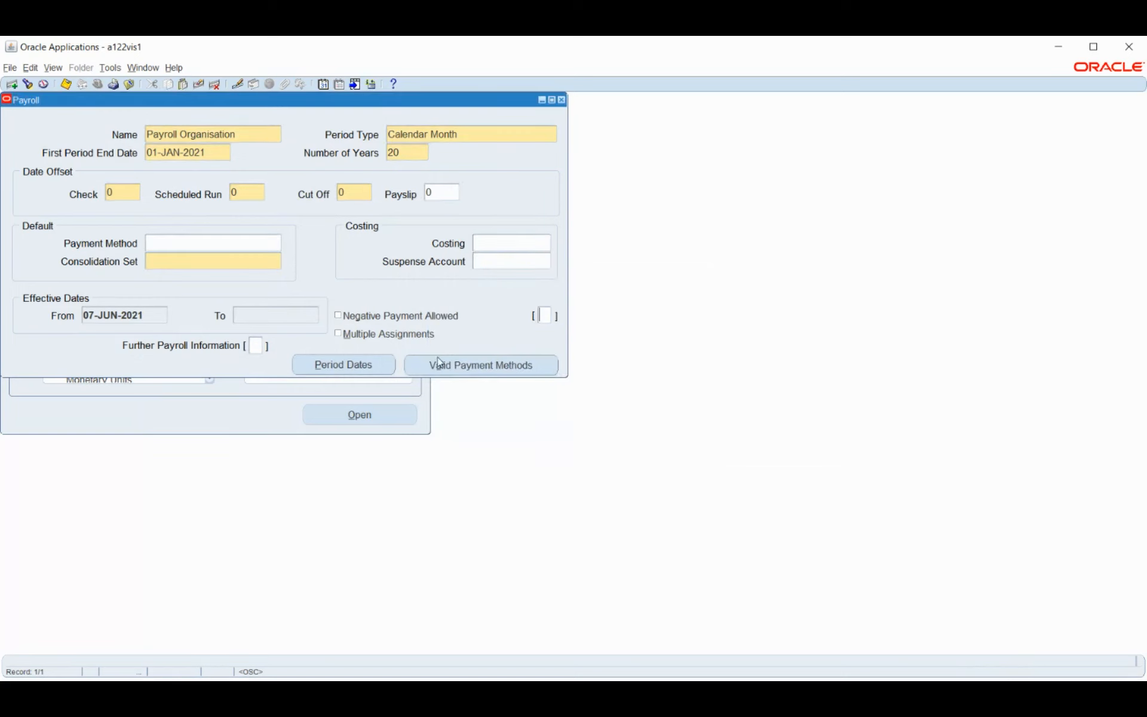
# Attempt Period Dates, dismiss the save error, and browse consolidation sets without choosing one
pyautogui.click(357, 369)
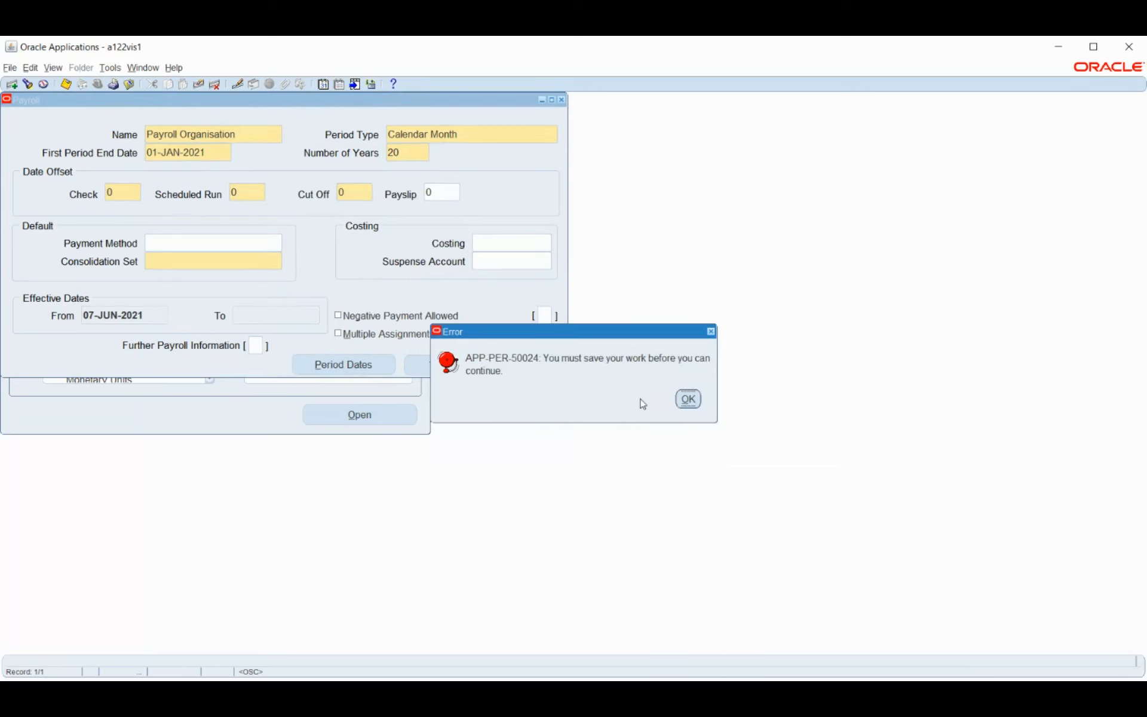
pyautogui.click(687, 399)
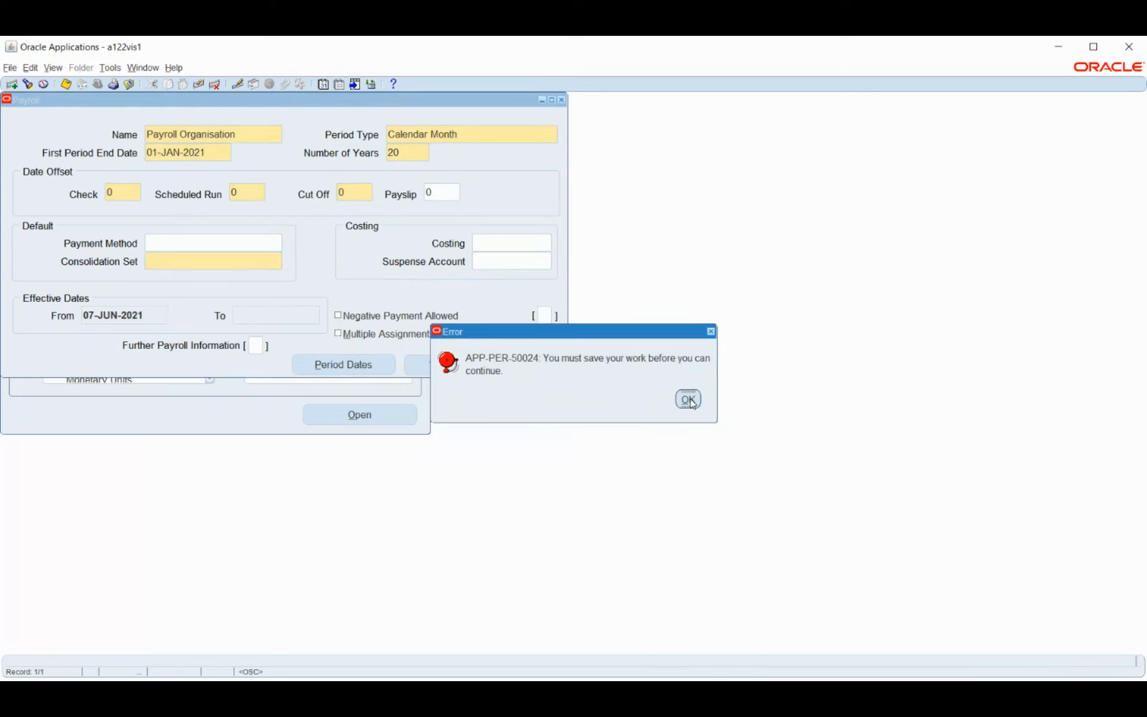
pyautogui.click(184, 263)
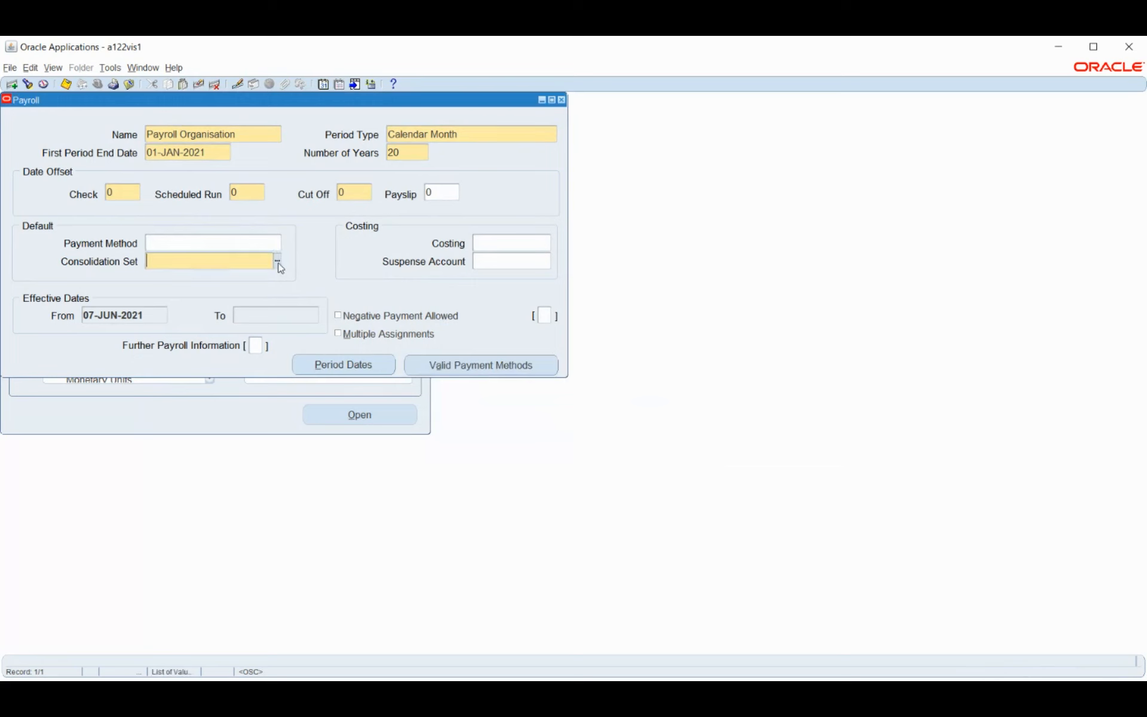
pyautogui.click(278, 262)
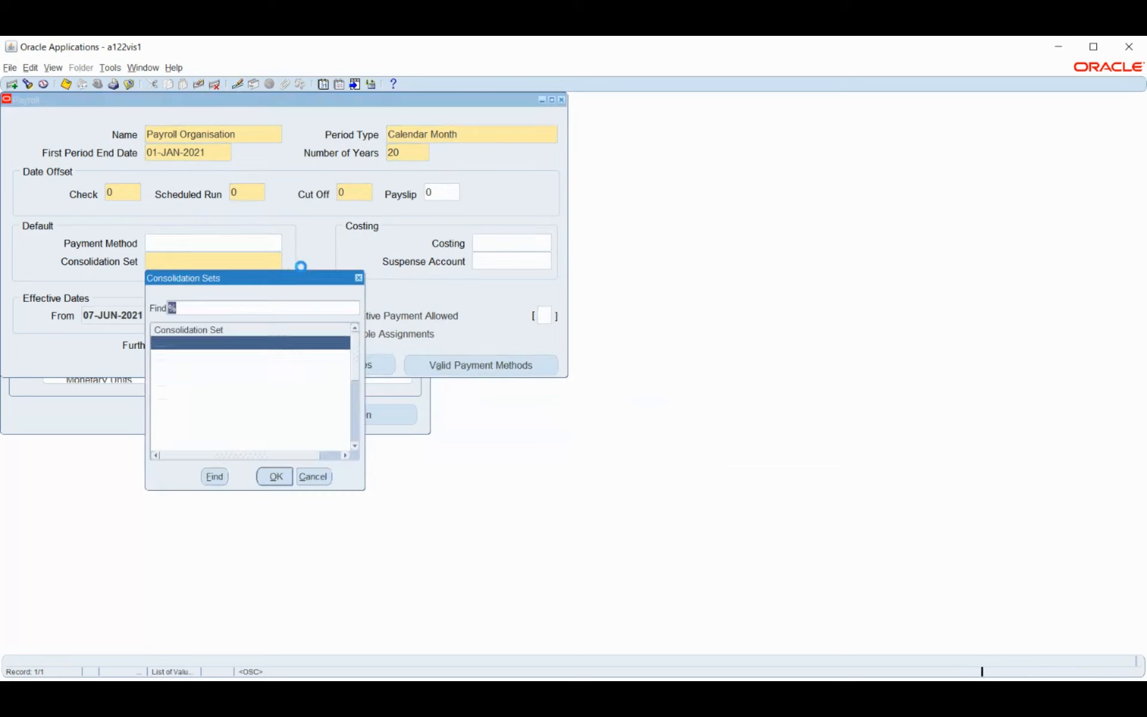
pyautogui.click(315, 477)
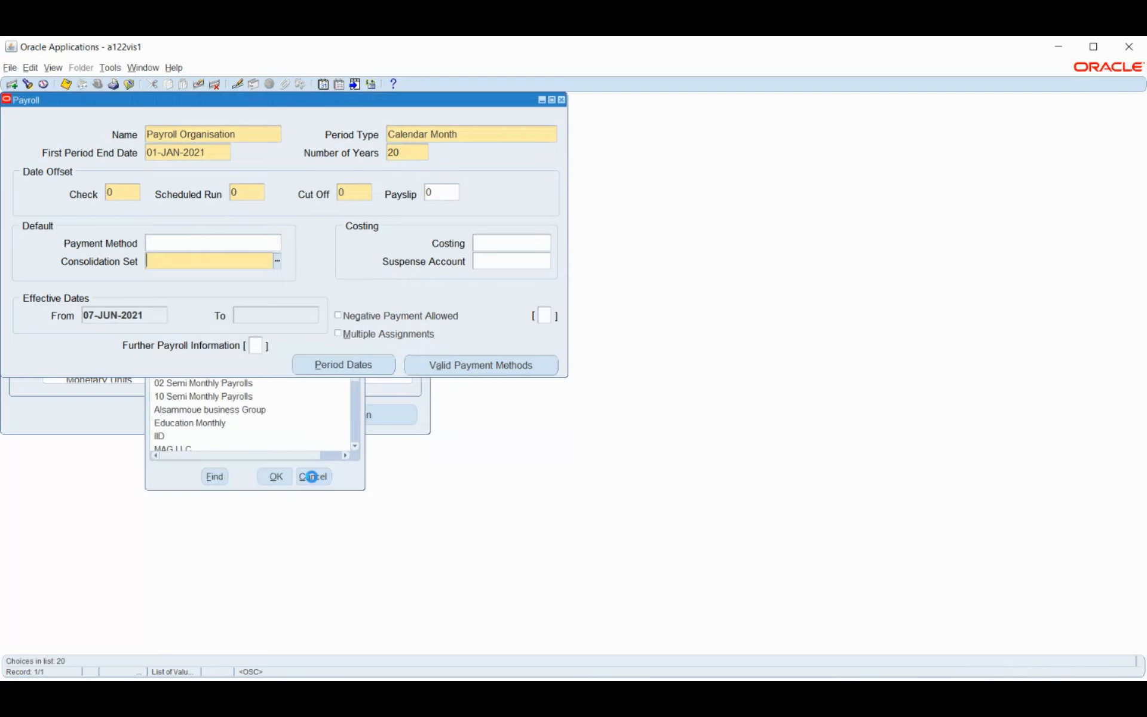
pyautogui.click(250, 137)
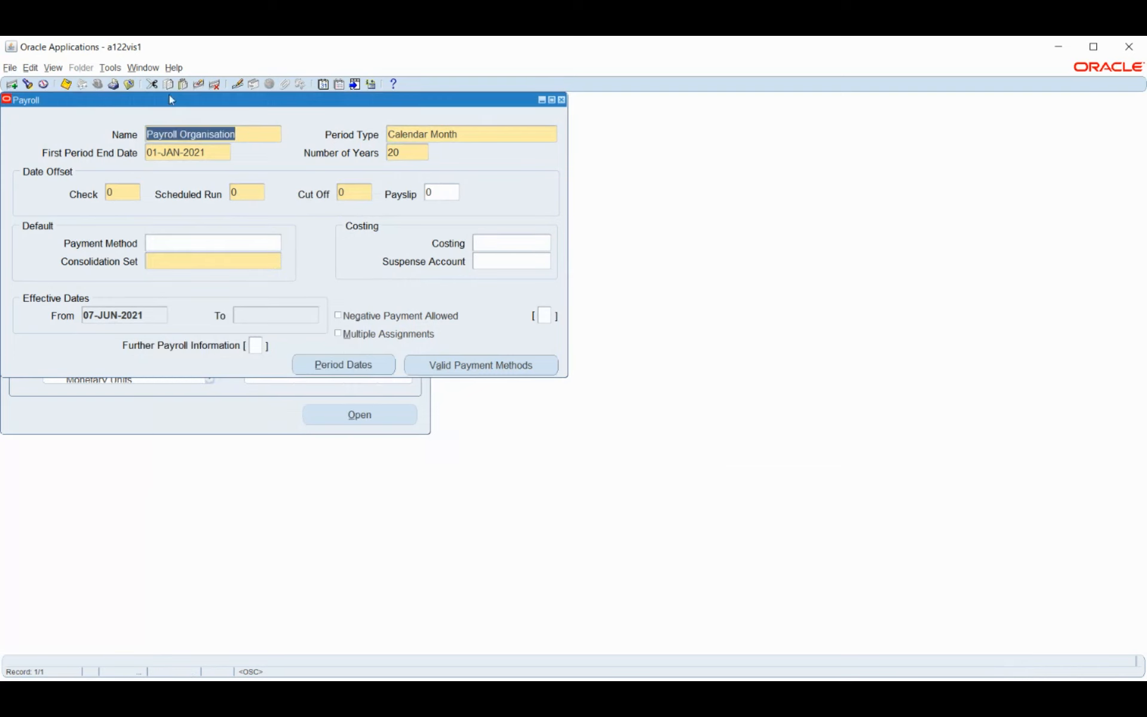
# Query existing payrolls and view 00_Monthly_1's Calendar Month period dates from April 2020
pyautogui.click(198, 84)
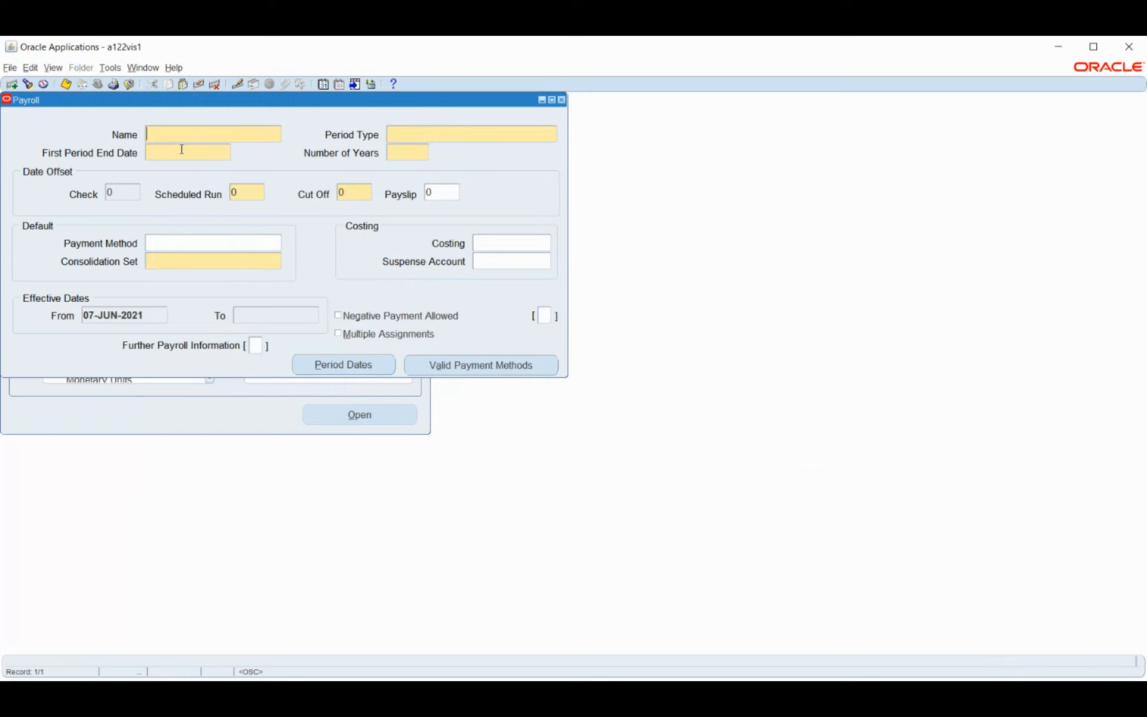
pyautogui.hotkey('ctrl', 'F11')
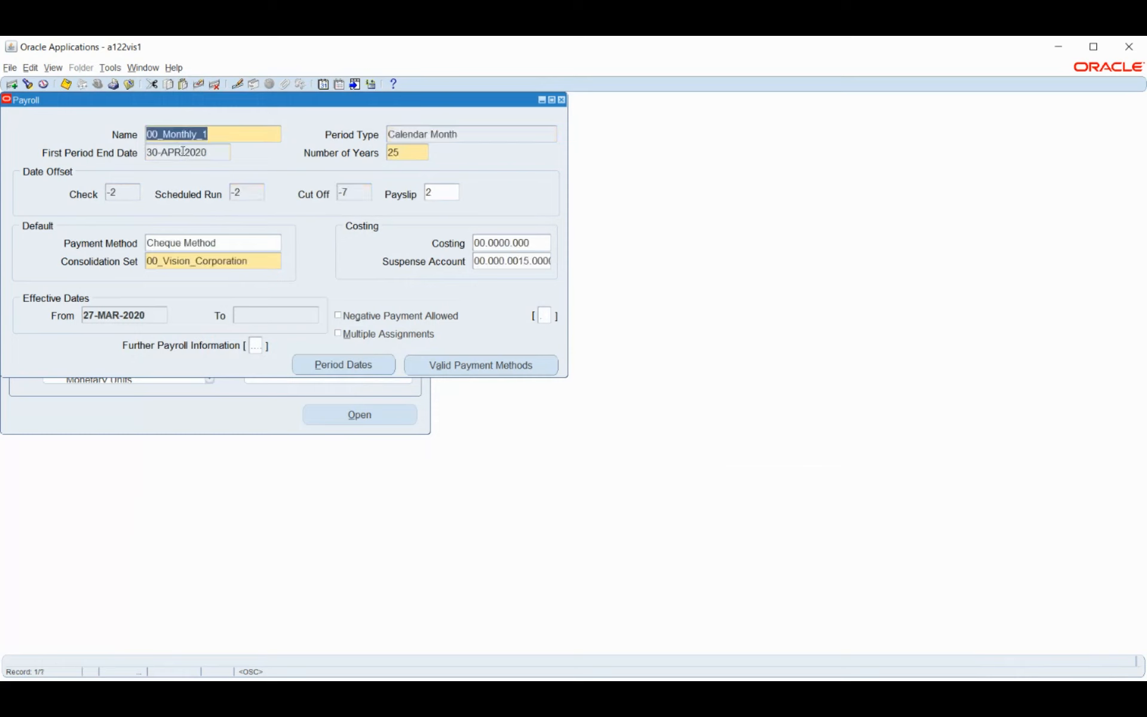
pyautogui.click(327, 365)
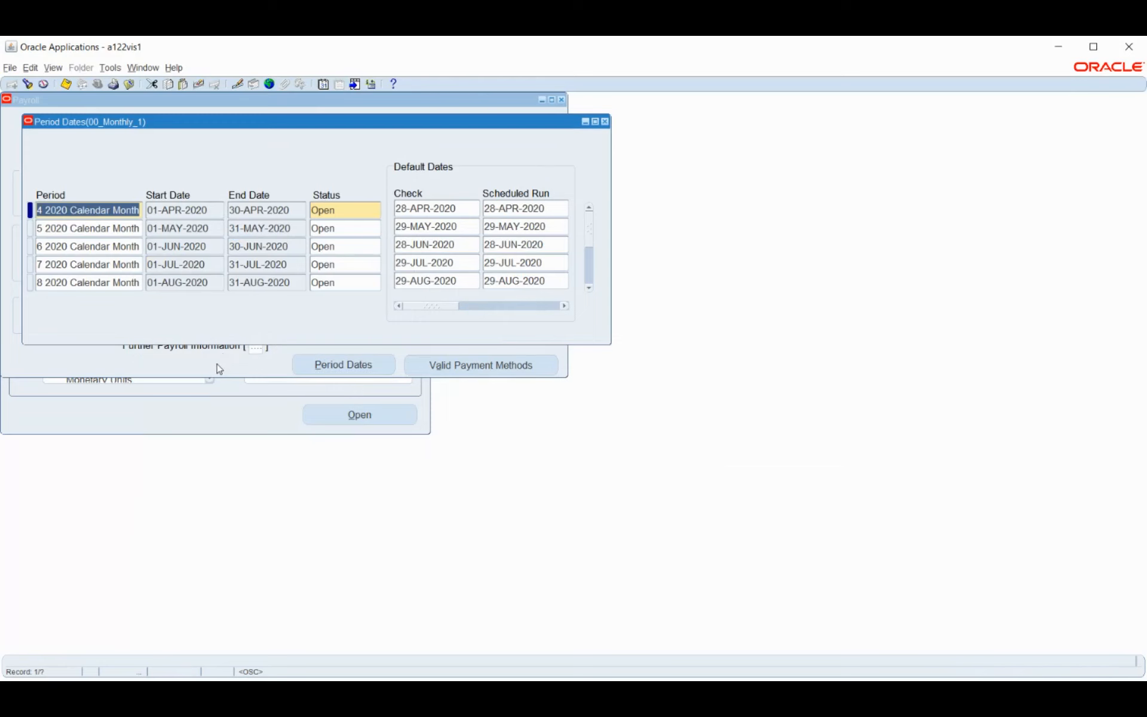
pyautogui.scroll(-3, 89, 236)
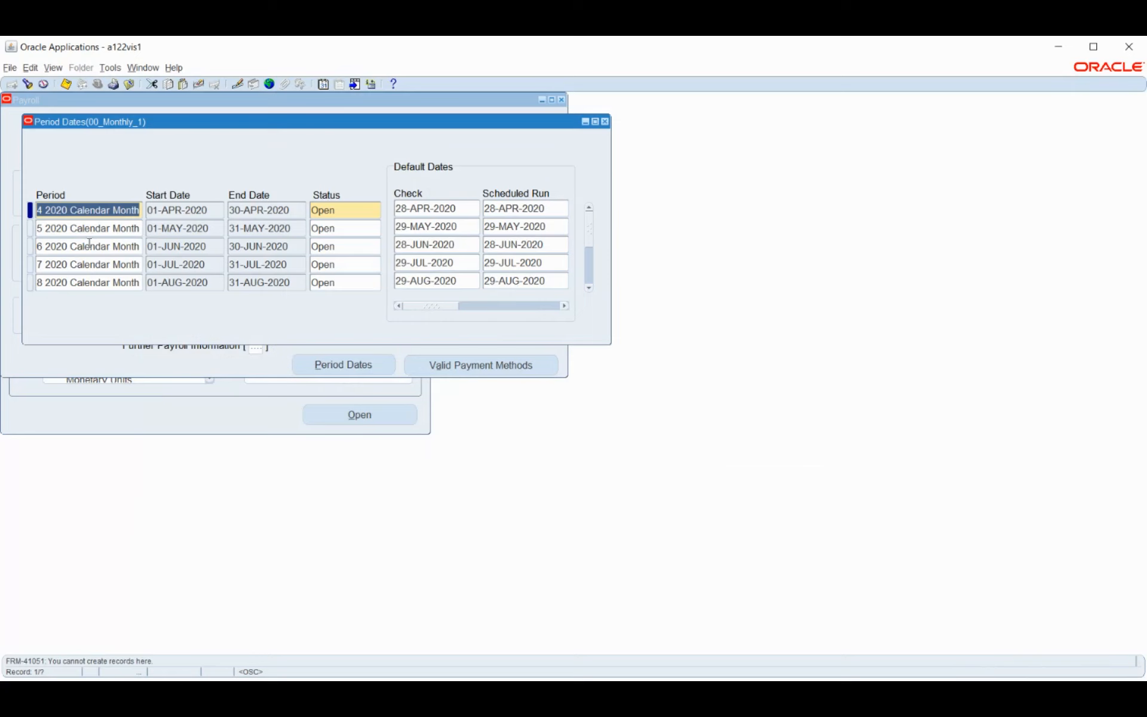
pyautogui.click(86, 234)
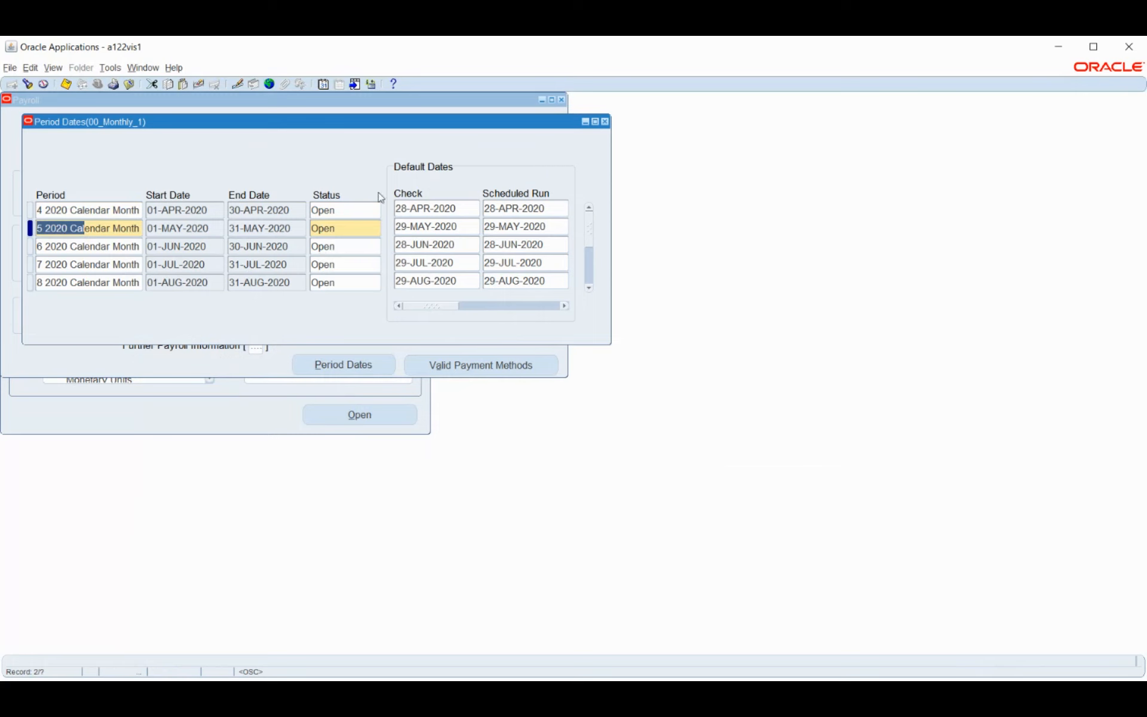
pyautogui.moveTo(502, 124); pyautogui.dragTo(576, 229)
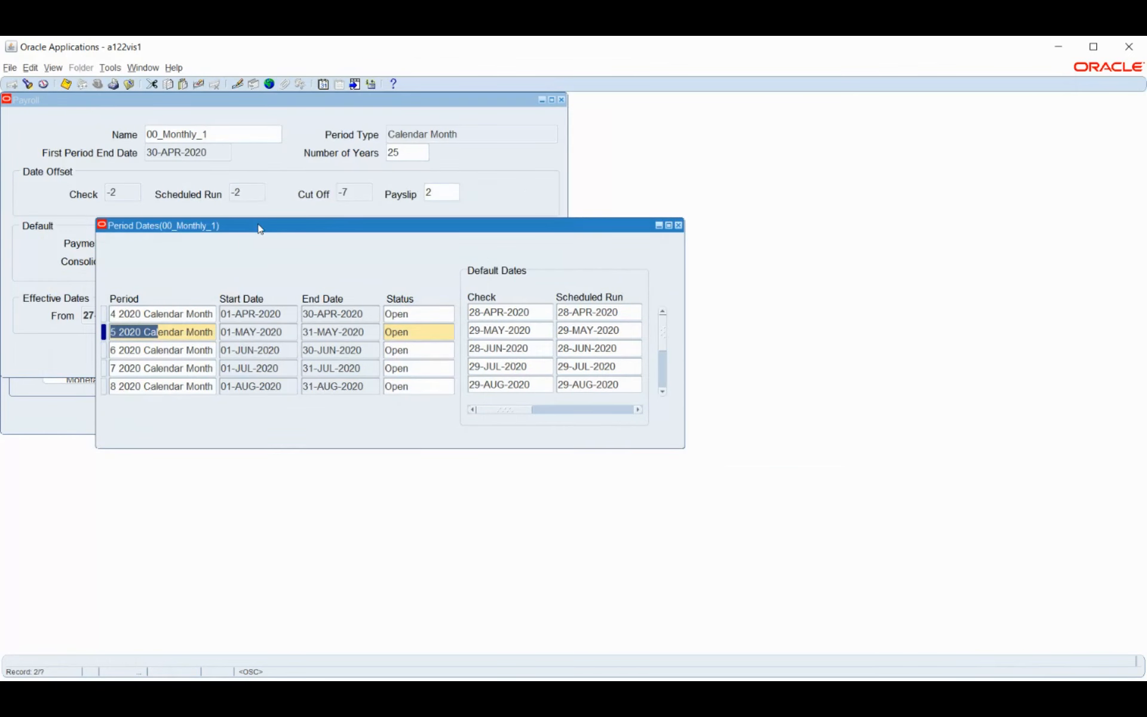
pyautogui.moveTo(261, 227); pyautogui.dragTo(285, 295)
pyautogui.moveTo(286, 295); pyautogui.dragTo(285, 295)
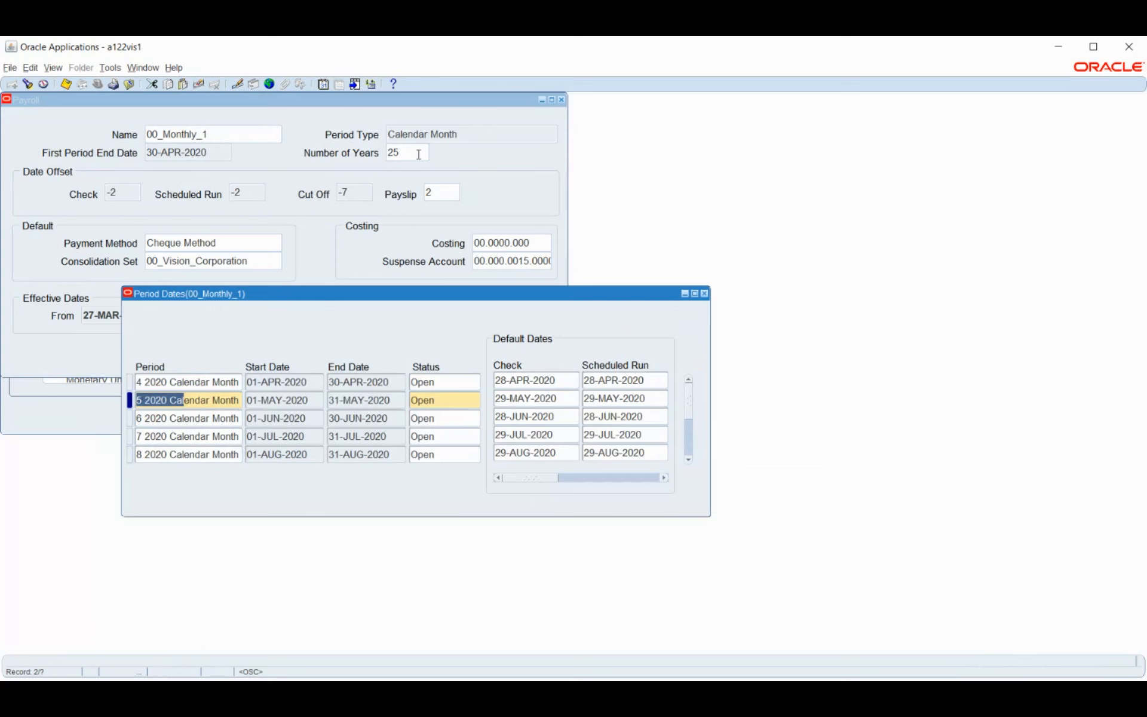
pyautogui.moveTo(350, 296); pyautogui.dragTo(300, 164)
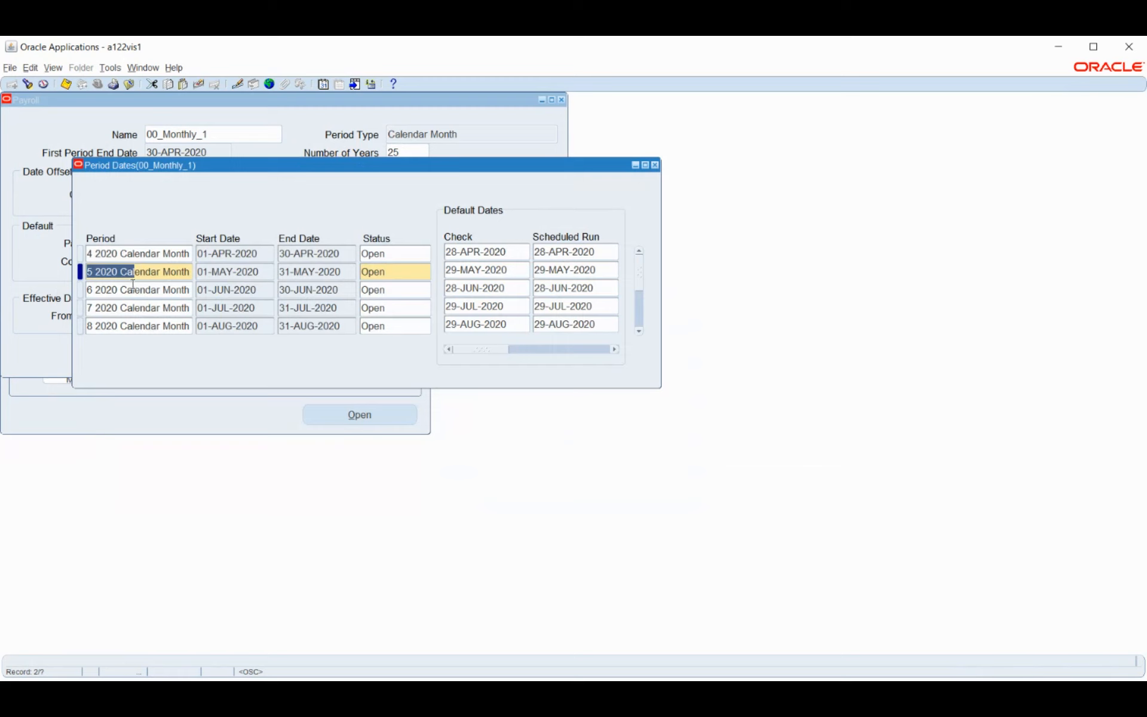
# Check the May period's Status list without changing it, then close the Period Dates window
pyautogui.click(412, 271)
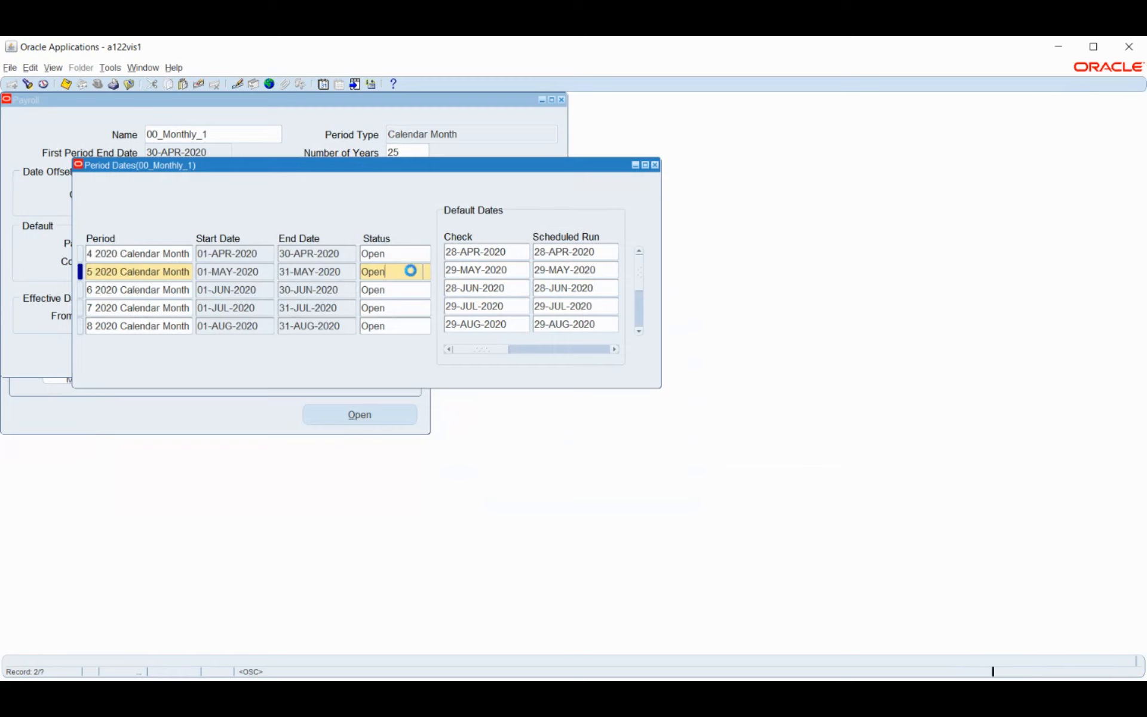
pyautogui.click(427, 273)
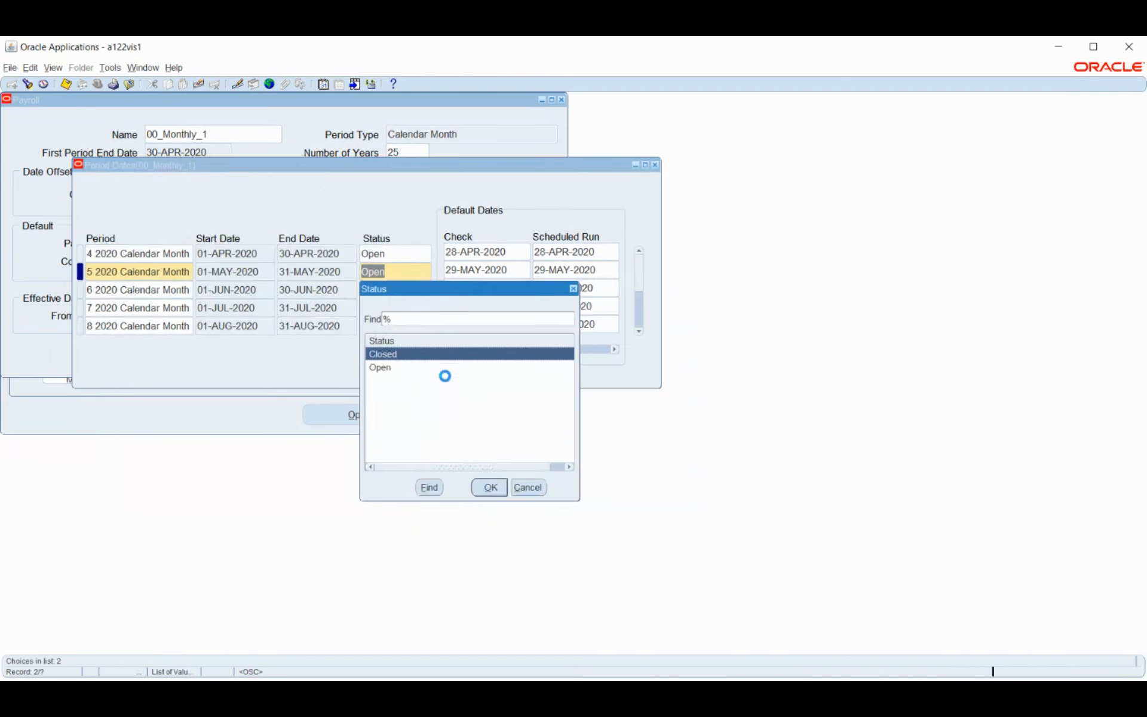
pyautogui.click(527, 487)
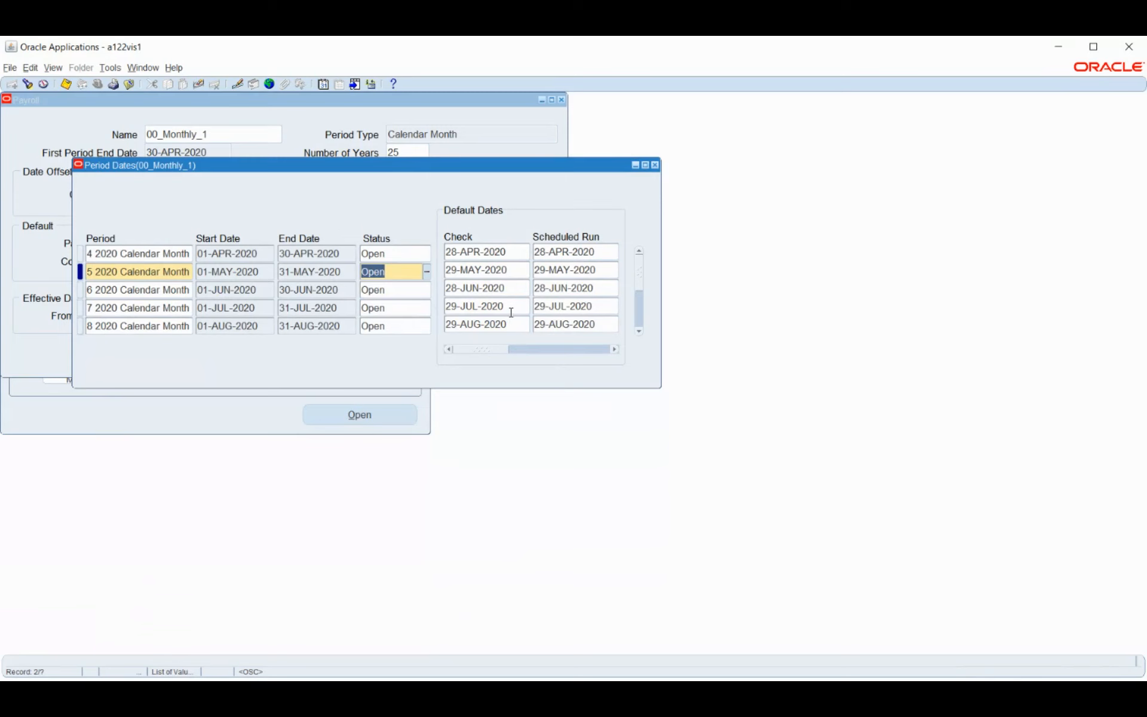
pyautogui.click(654, 165)
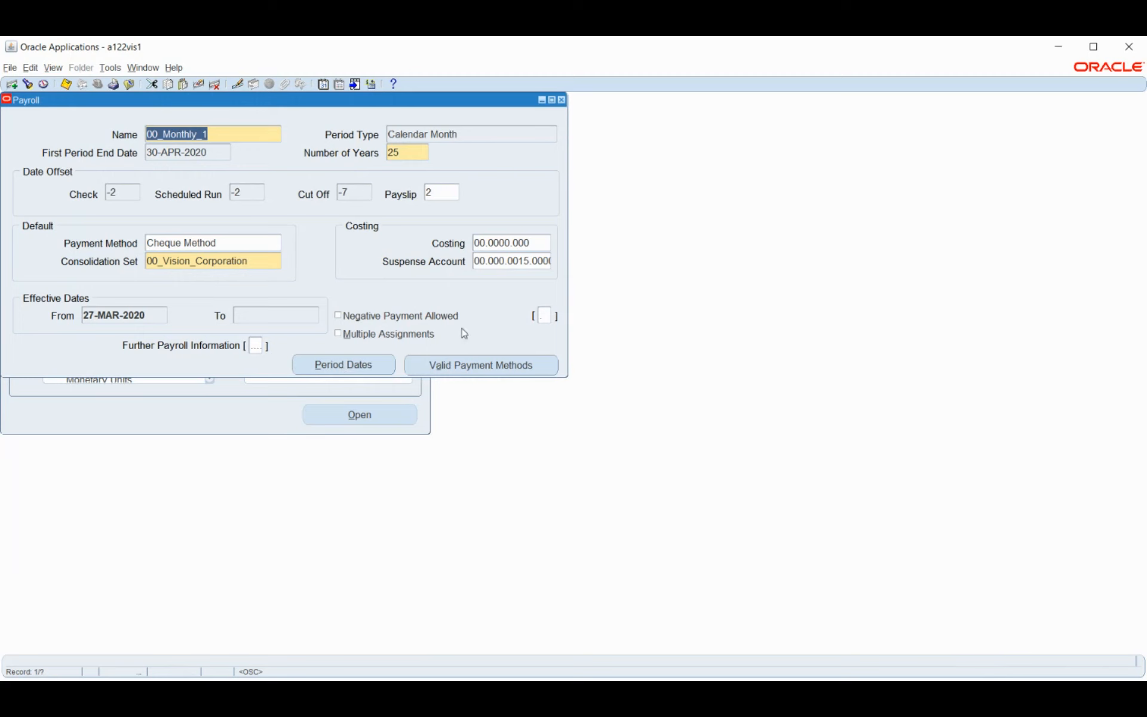
# Show 00_Monthly_1's valid payment methods: 00_EFT_Pay_Method and the default Cheque Method
pyautogui.click(456, 371)
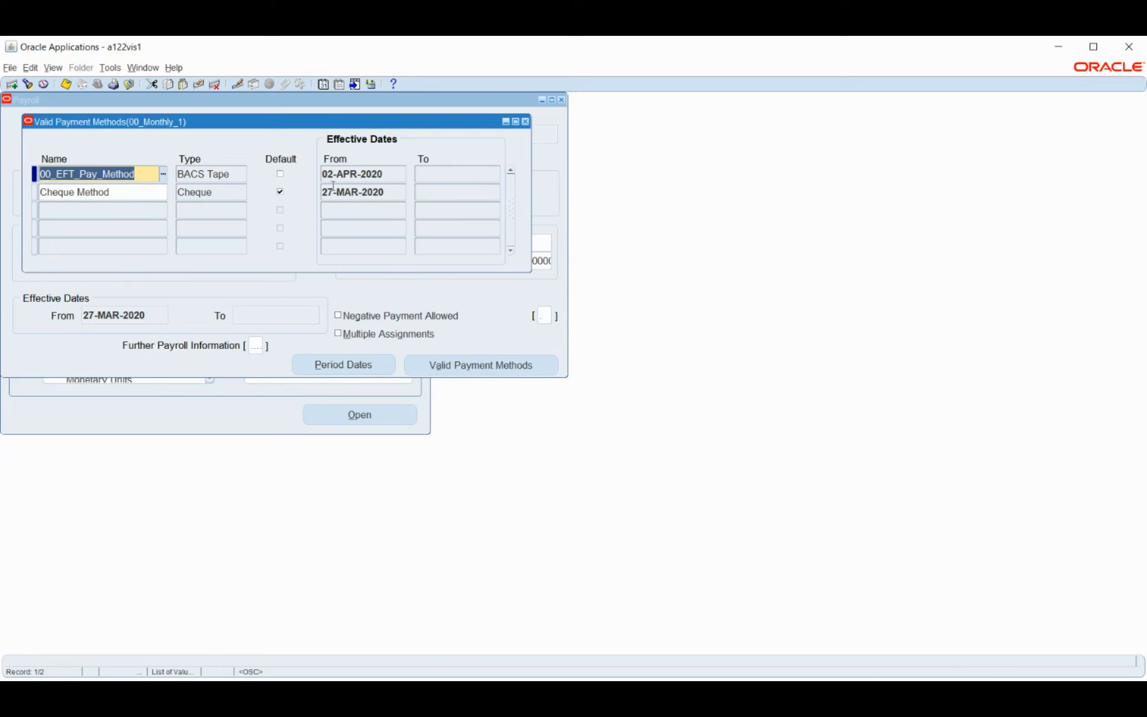
# Close the Valid Payment Methods and Payroll windows and select Consolidation in the Navigator
pyautogui.click(394, 173)
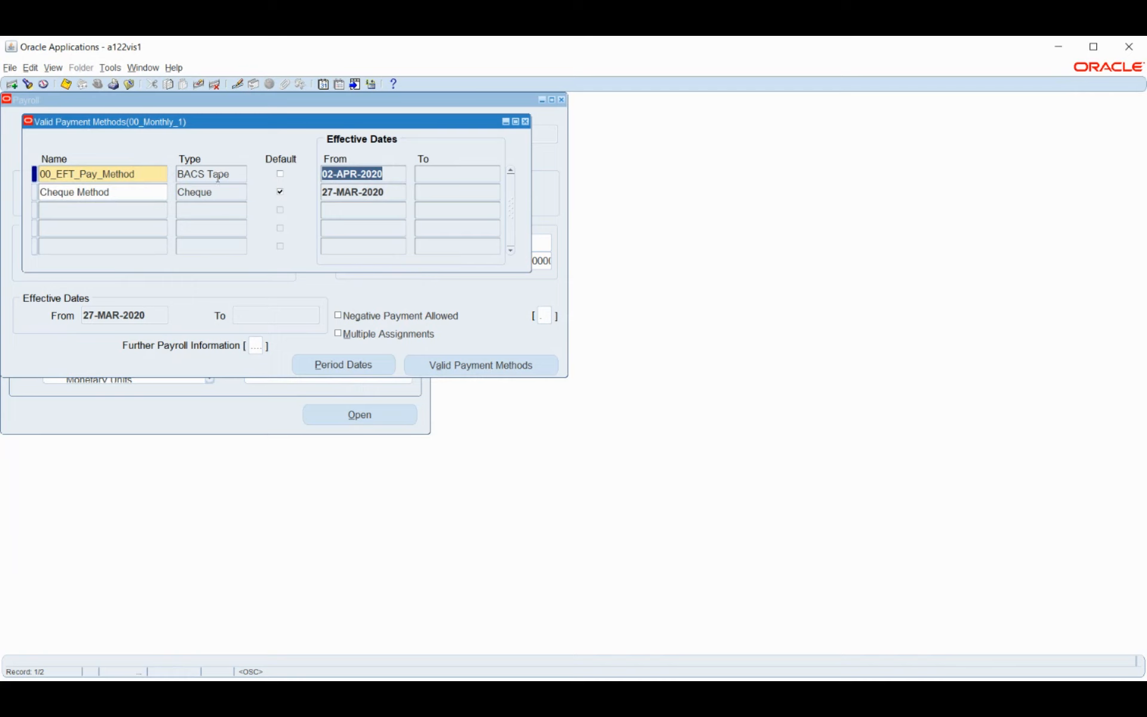
pyautogui.click(525, 121)
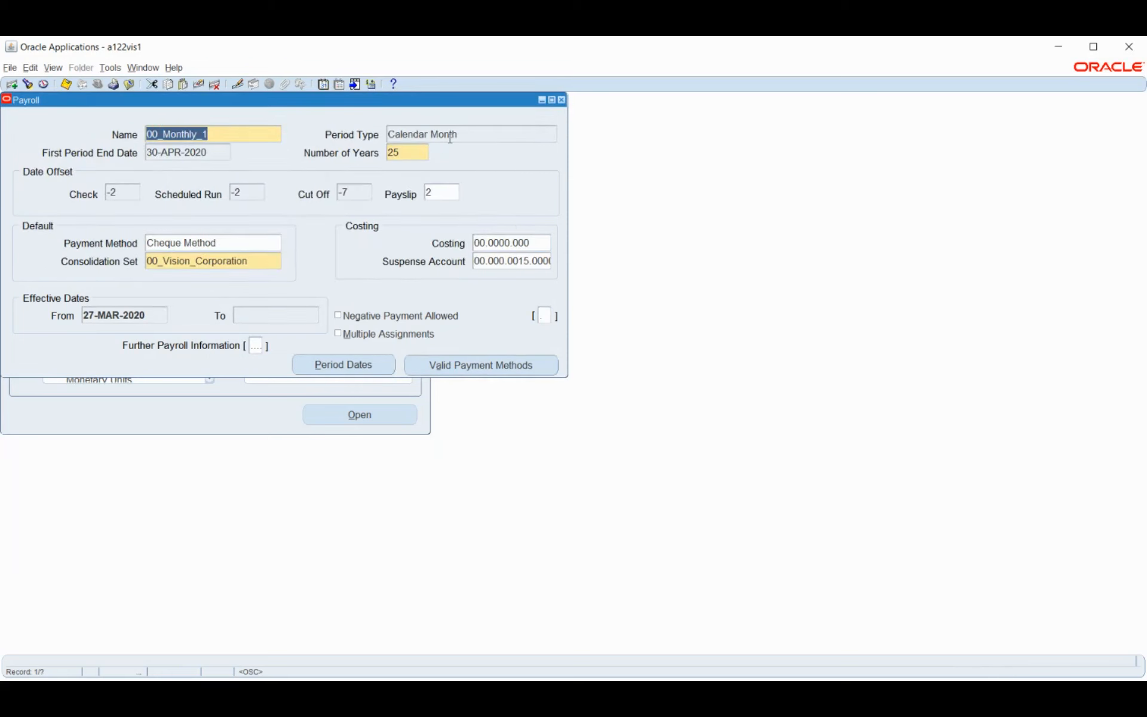
pyautogui.click(562, 100)
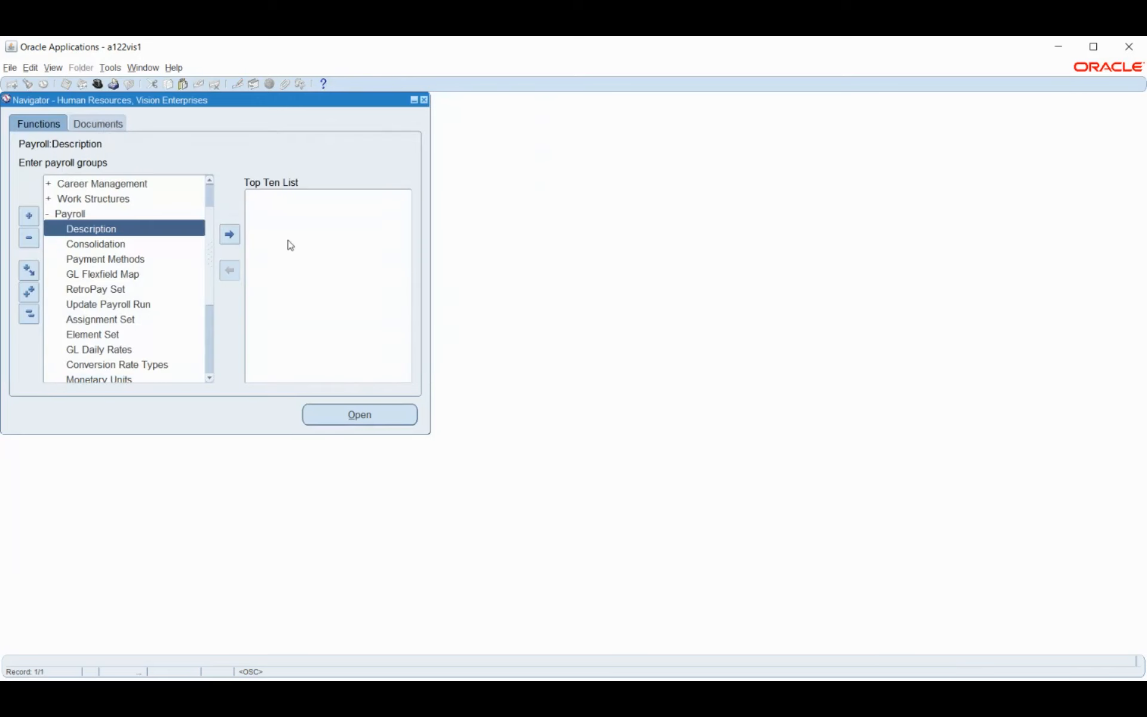
pyautogui.click(122, 246)
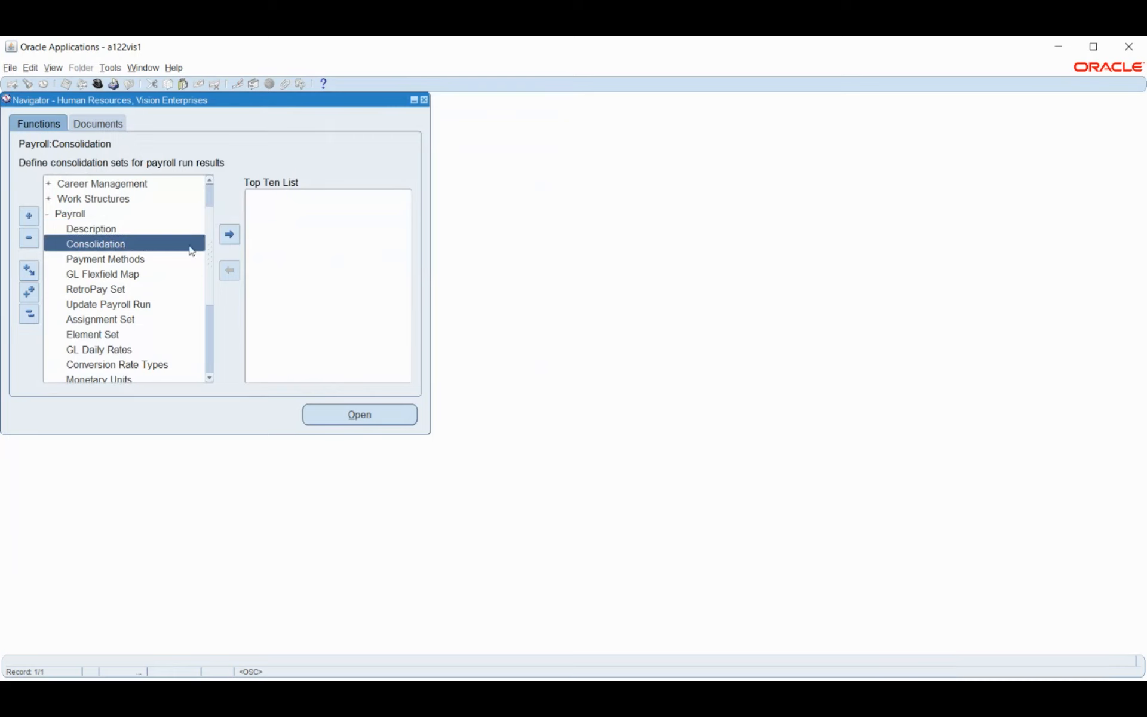
# Create the consolidation set Consolidation_HR, save it, and close its window
pyautogui.doubleClick(120, 245)
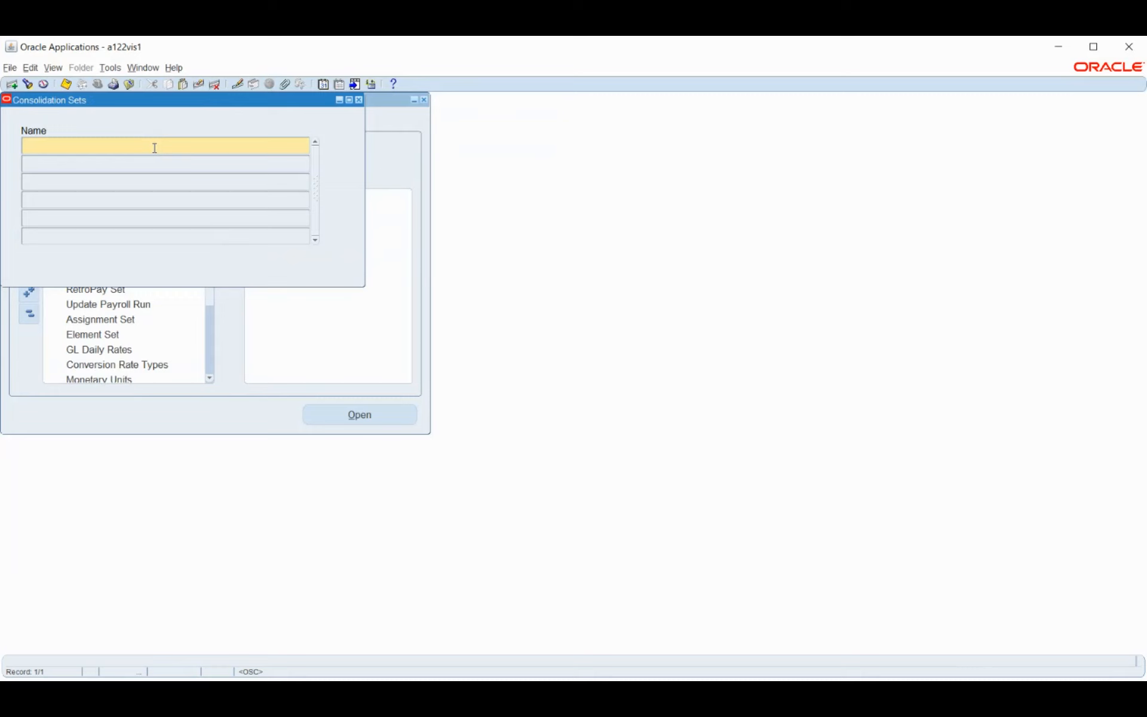
pyautogui.write('t')
pyautogui.press('BackSpace')
pyautogui.write('Consolidation_HR')
pyautogui.doubleClick(154, 147)
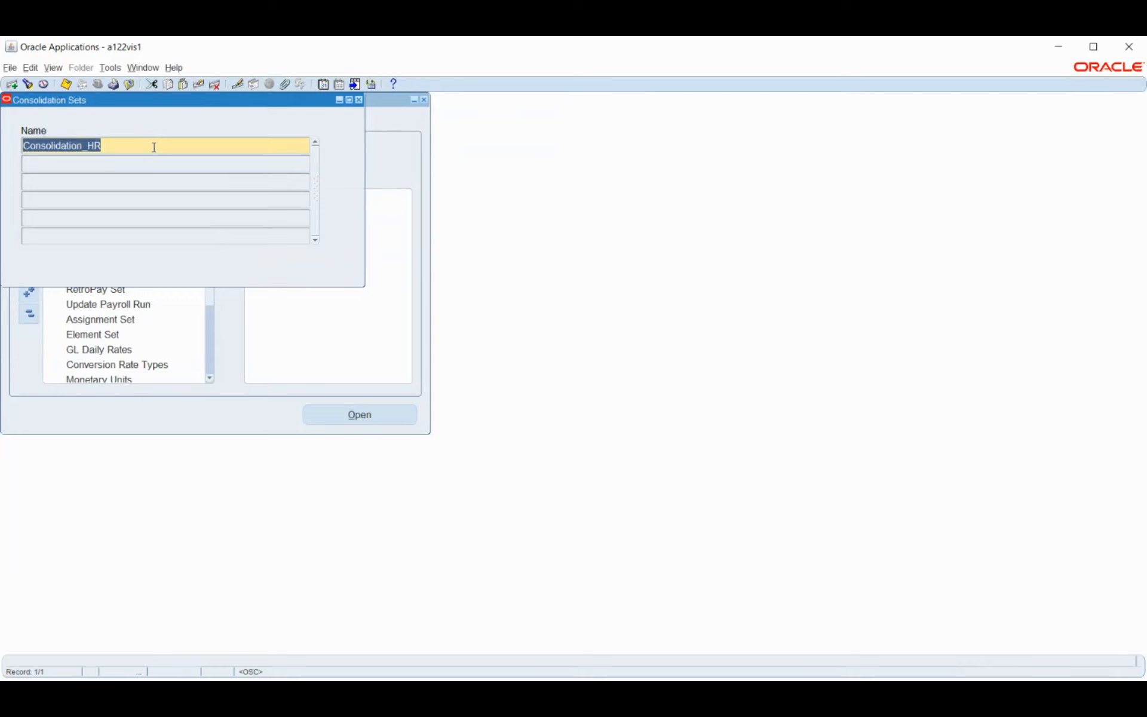
pyautogui.hotkey('ctrl', 's')
pyautogui.hotkey('ctrl', 's')
pyautogui.click(360, 100)
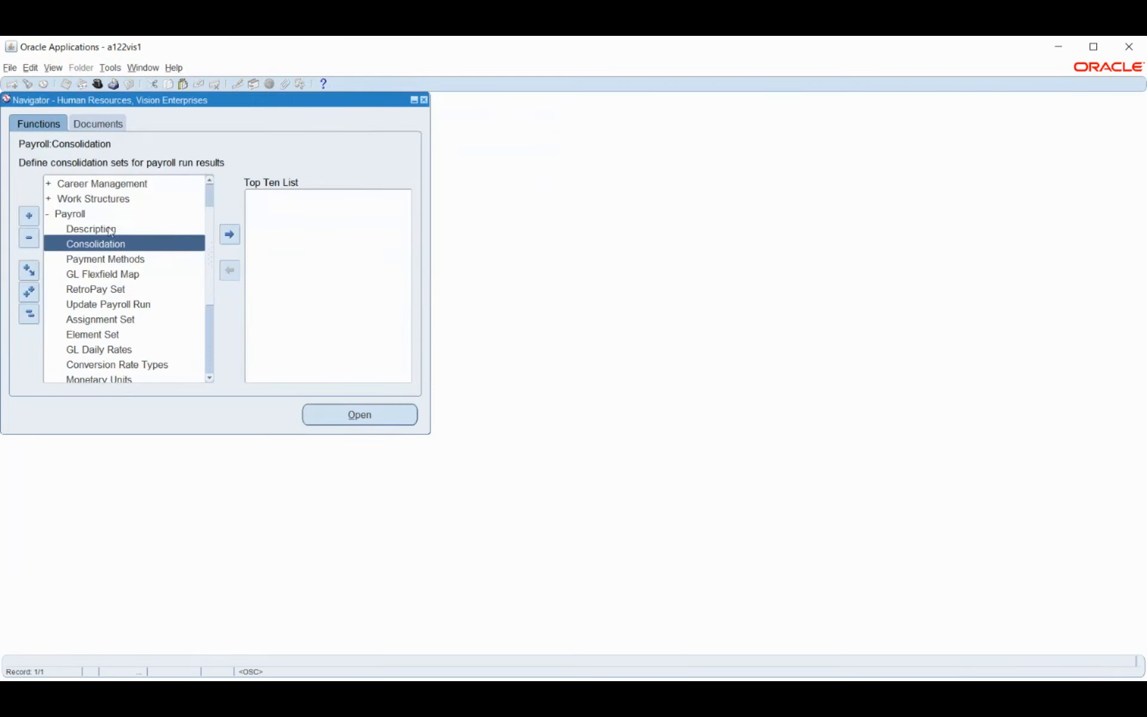
# Open and close the Payroll Description form, then open Payment Methods from the Navigator
pyautogui.doubleClick(109, 231)
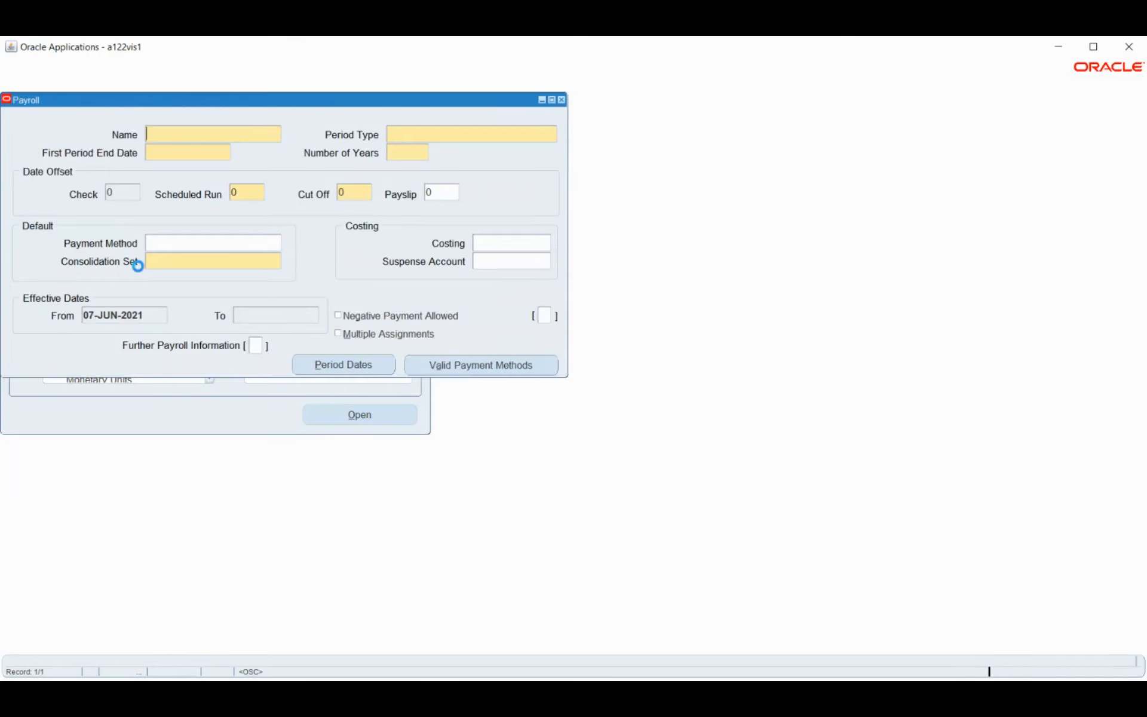
pyautogui.press('F4')
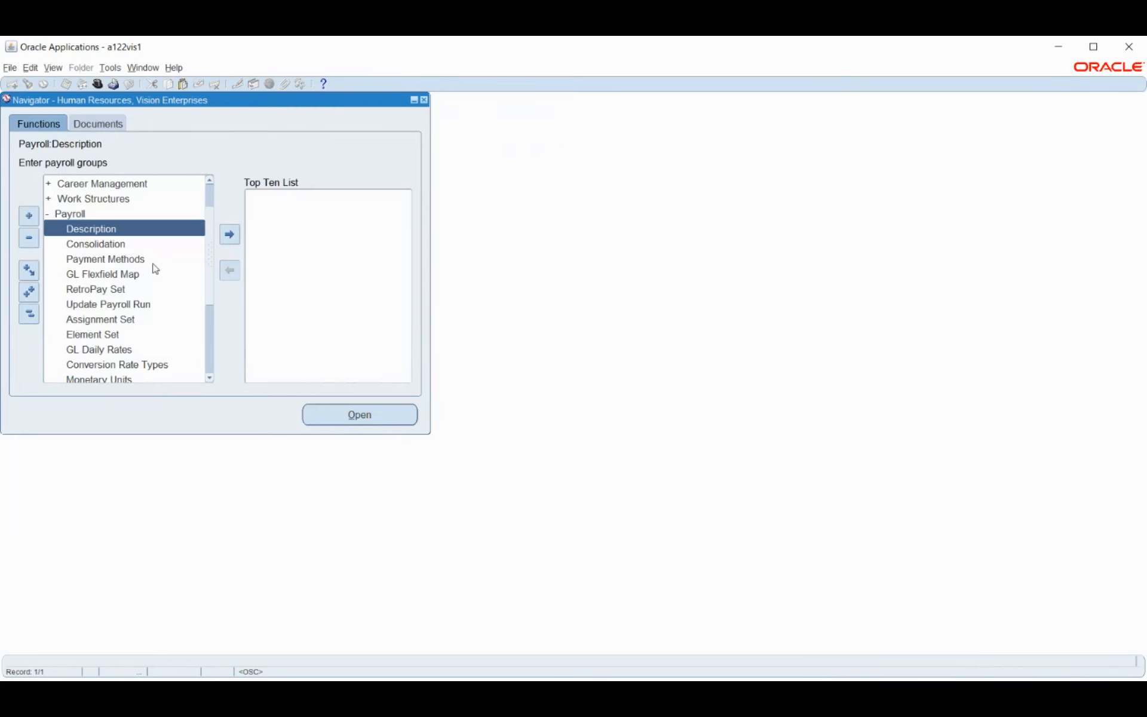
pyautogui.click(98, 259)
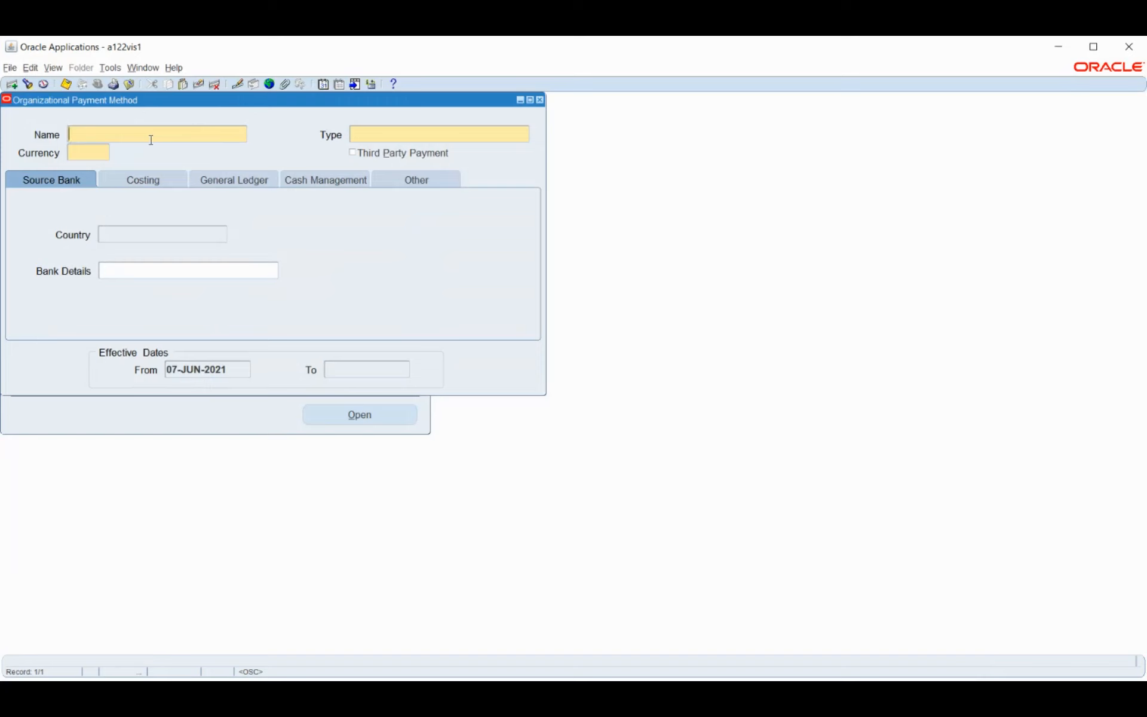
# Name the payment method Cheque and choose the Cheque / India payment type
pyautogui.write('Cheque')
pyautogui.press('Tab')
pyautogui.click(526, 137)
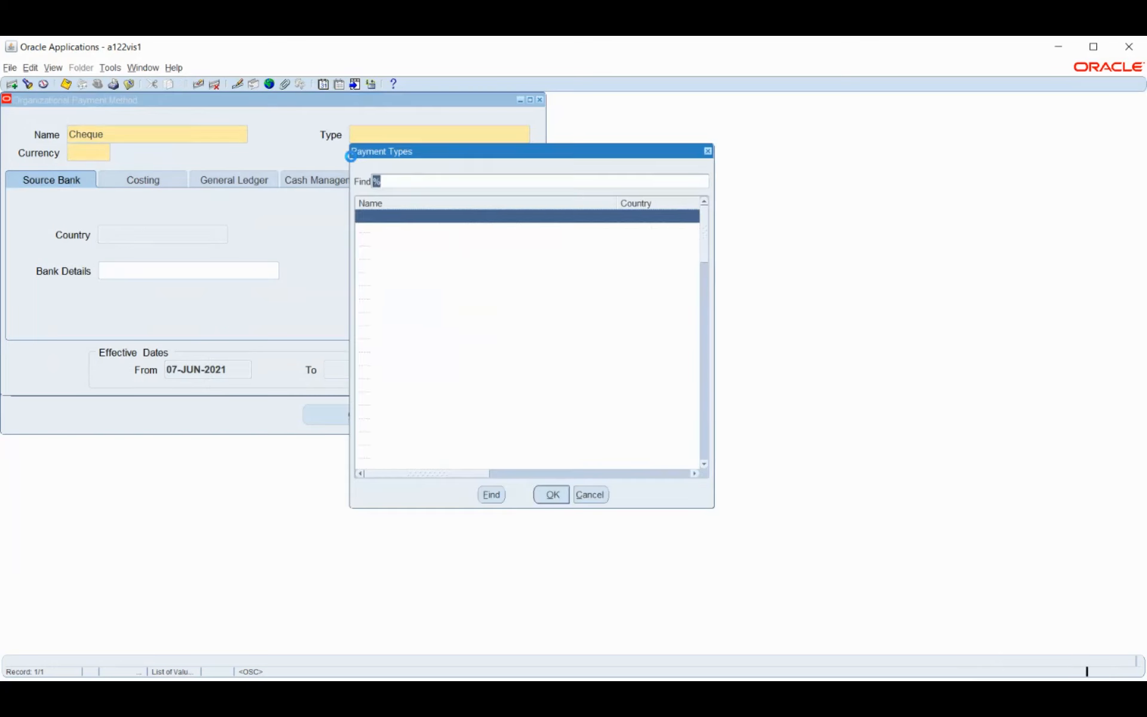
pyautogui.moveTo(503, 159); pyautogui.dragTo(687, 153)
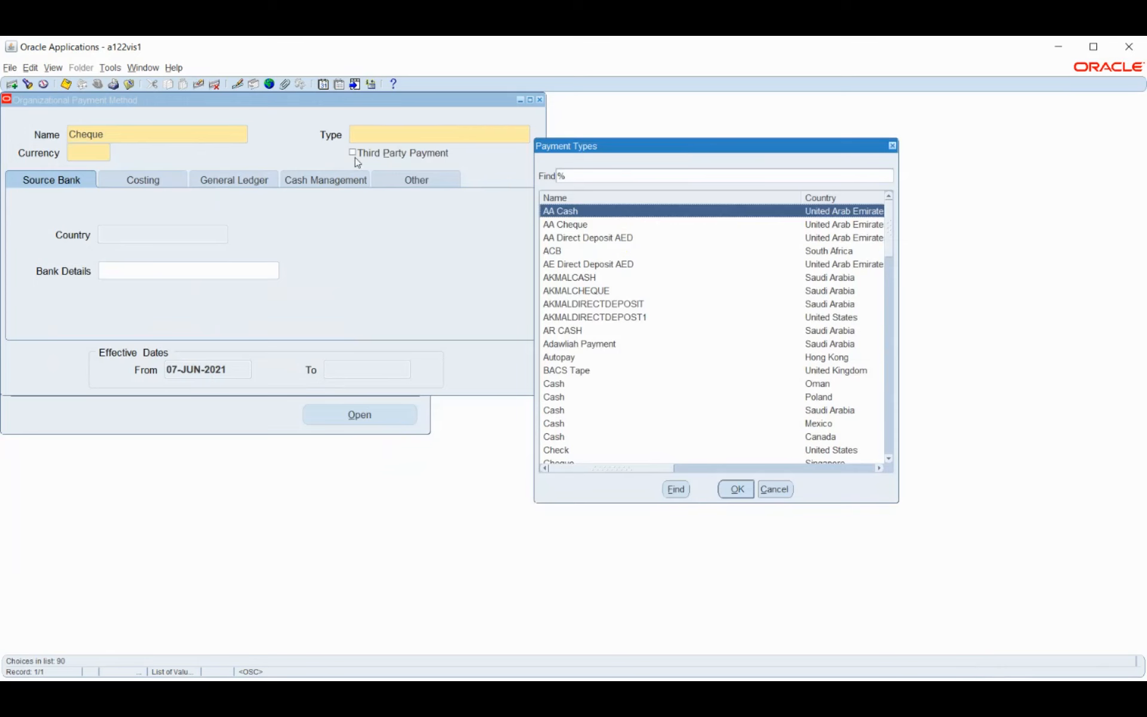
pyautogui.moveTo(622, 149); pyautogui.dragTo(460, 107)
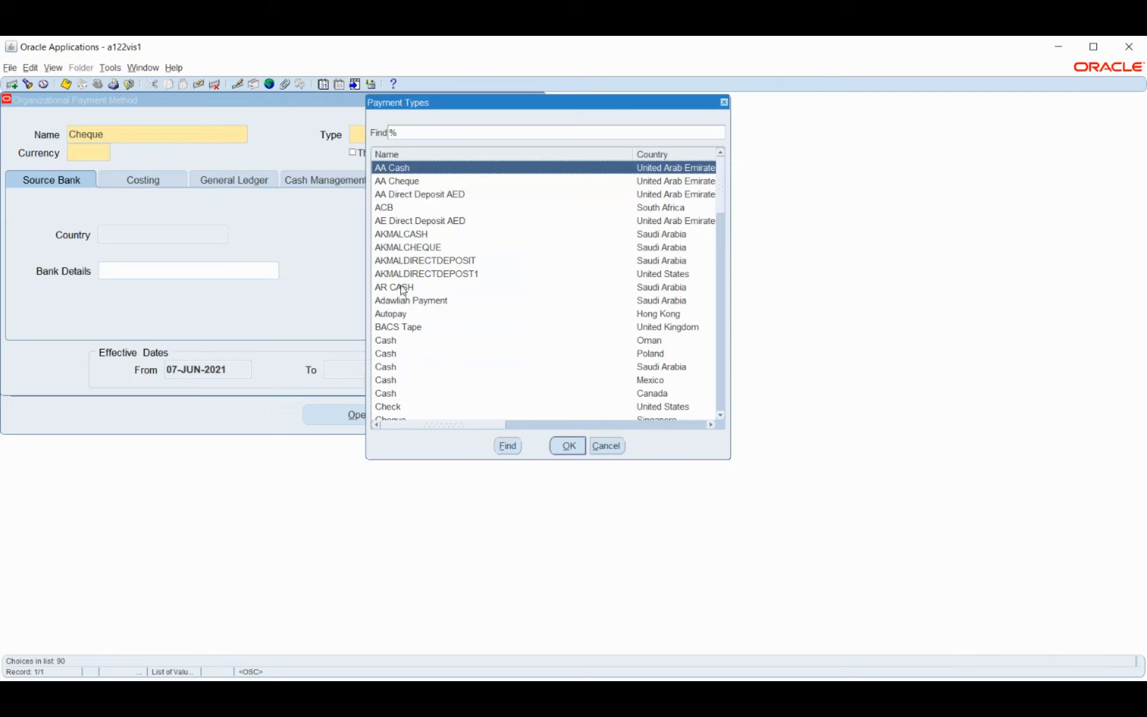
pyautogui.scroll(-3, 403, 291)
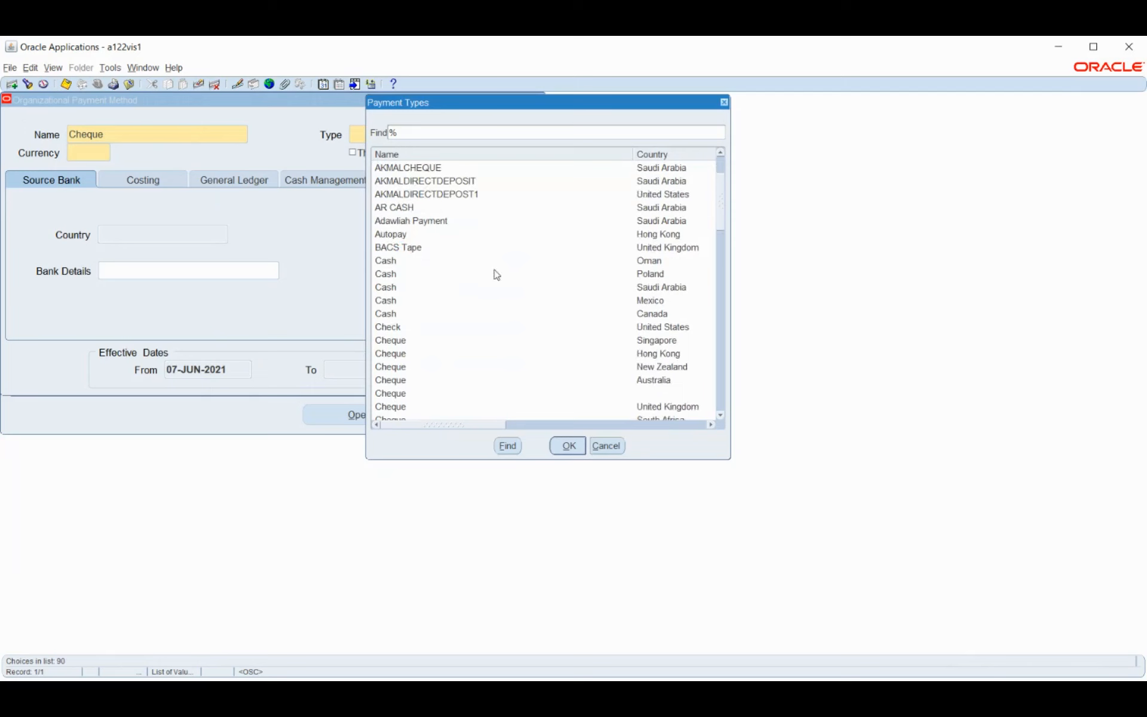
pyautogui.scroll(-1, 493, 269)
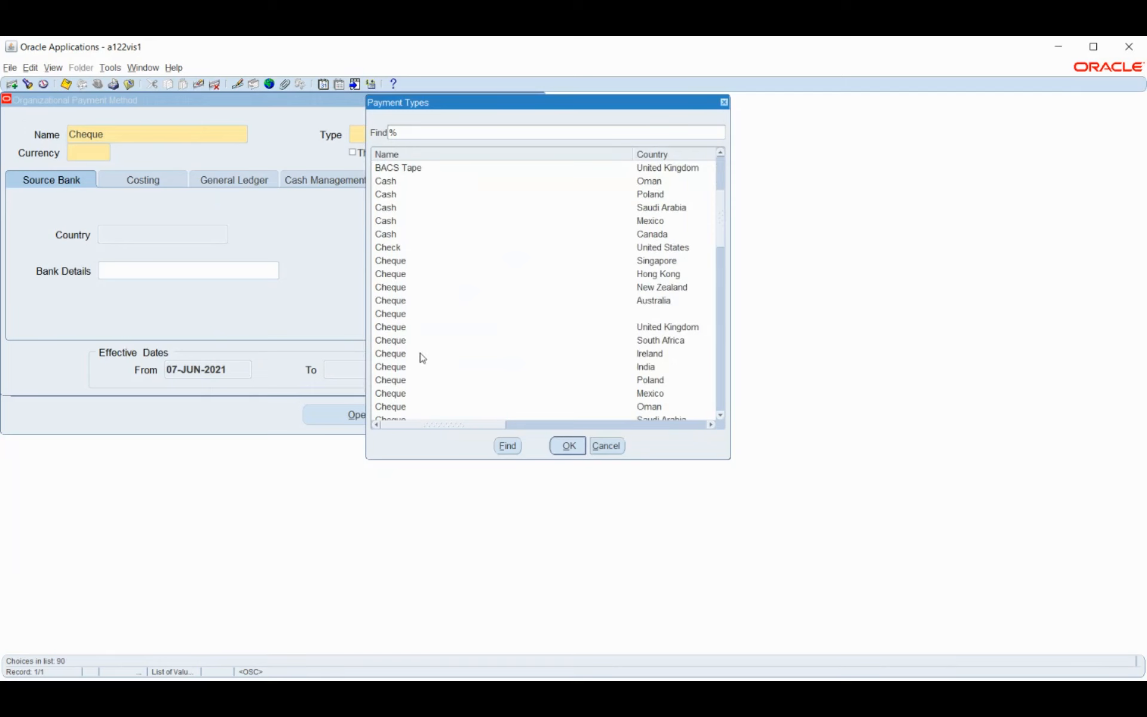
pyautogui.click(423, 367)
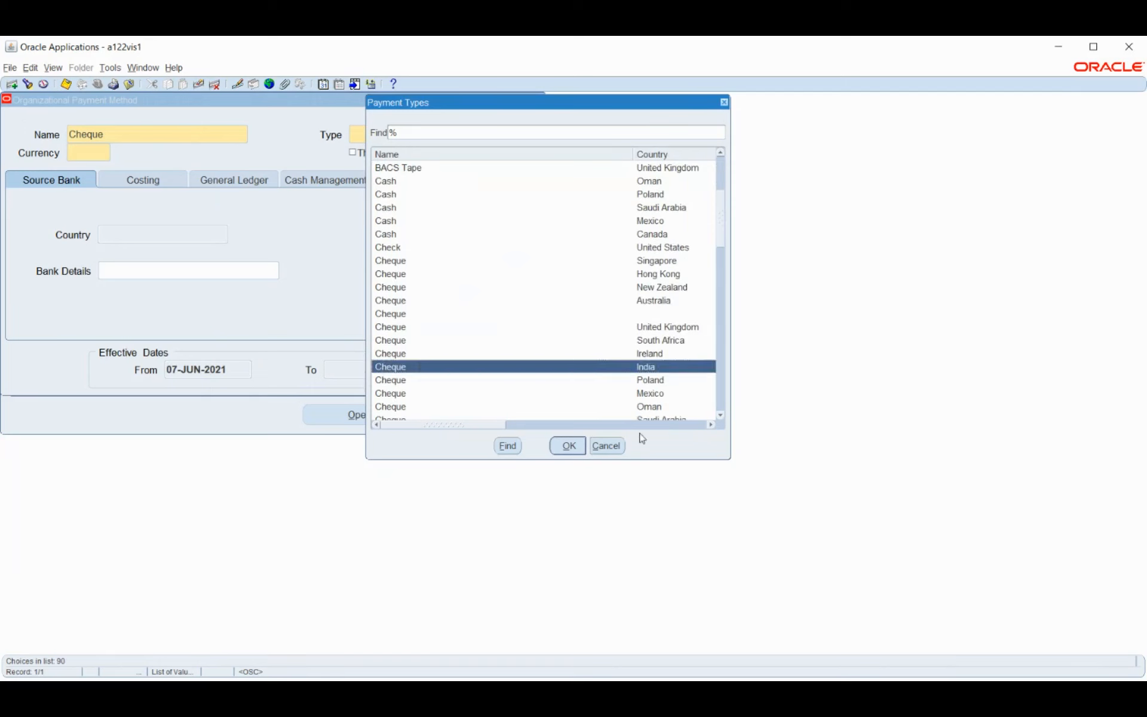
pyautogui.click(567, 445)
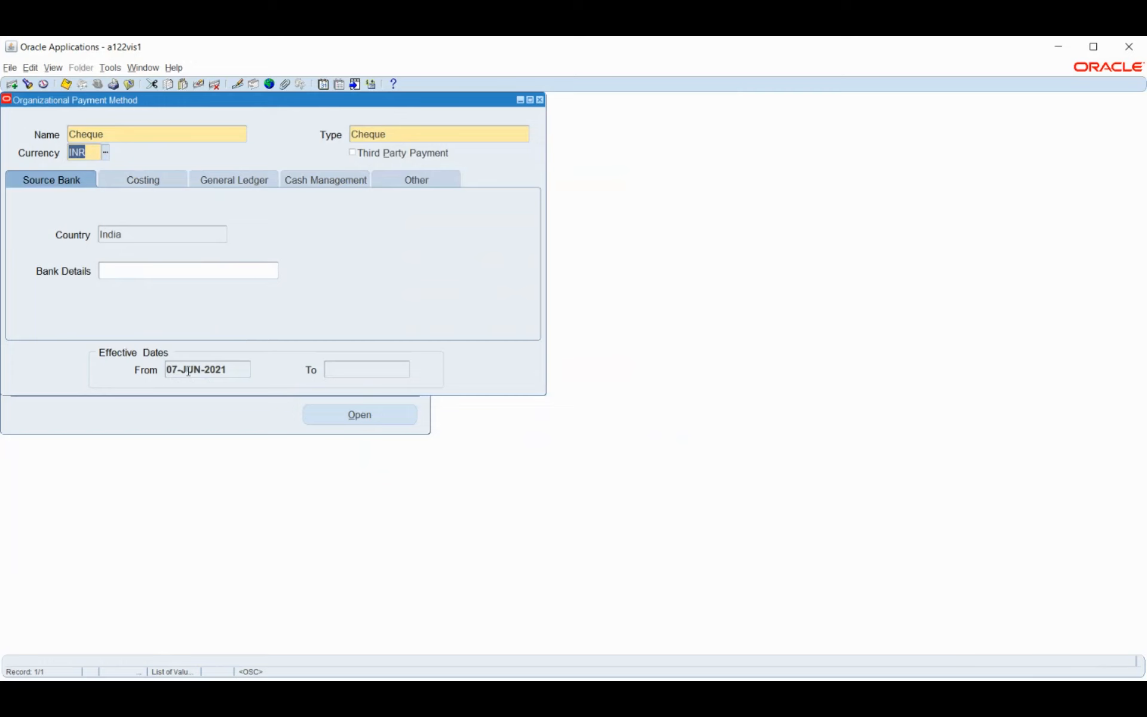
# Check the effective-from date and open the Bank Details entry
pyautogui.click(242, 369)
pyautogui.click(195, 368)
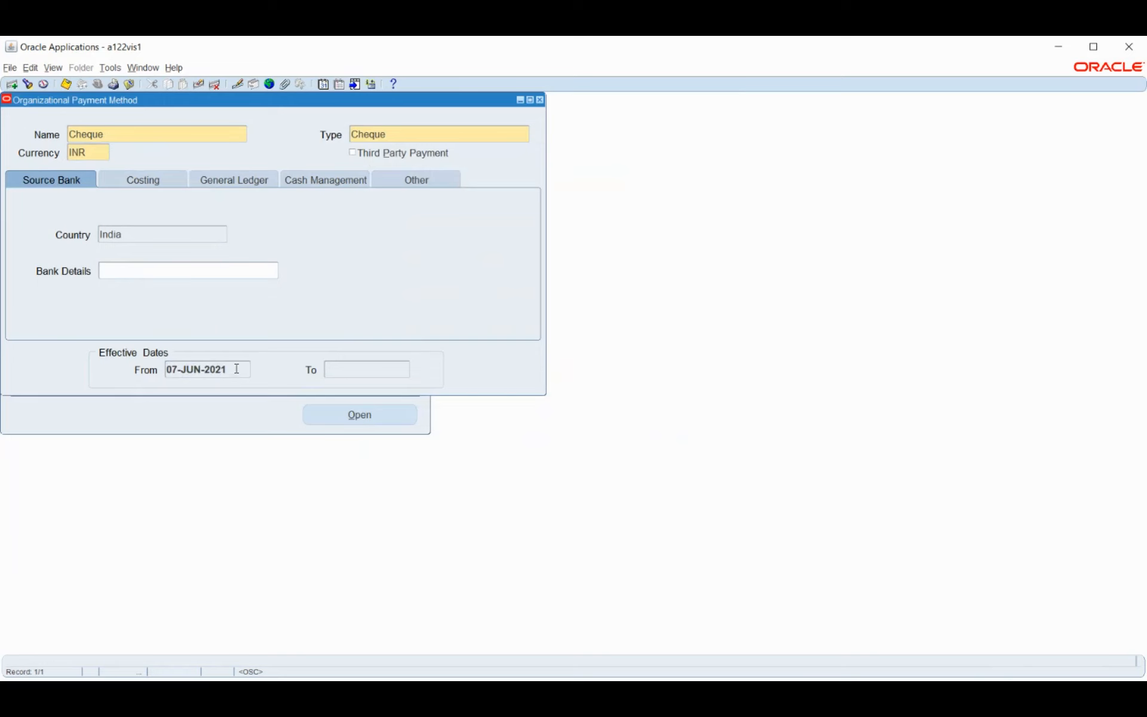
pyautogui.click(120, 270)
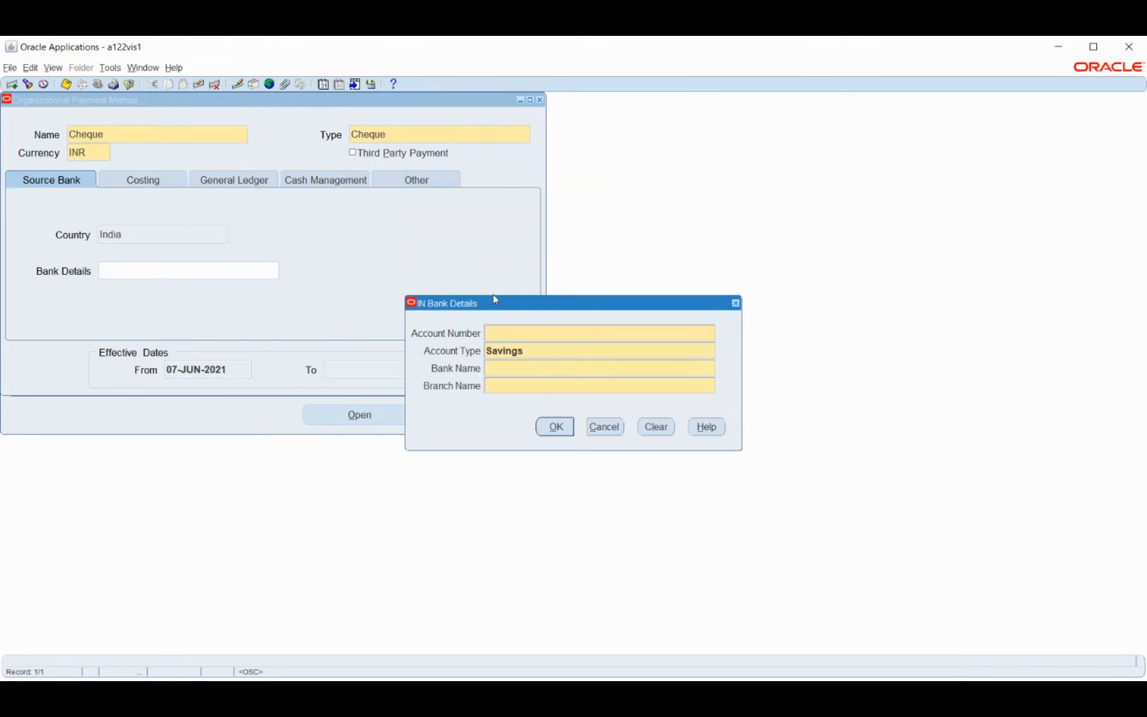
# Enter the savings account number in the IN Bank Details dialog
pyautogui.moveTo(504, 307); pyautogui.dragTo(377, 250)
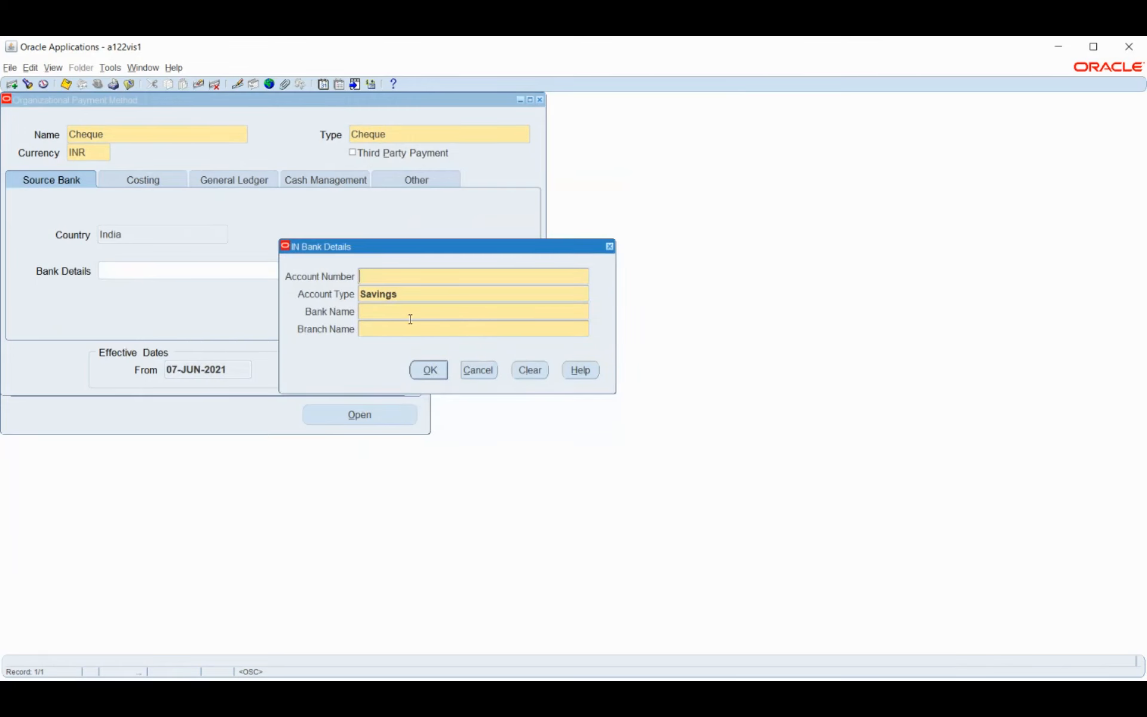
pyautogui.click(395, 307)
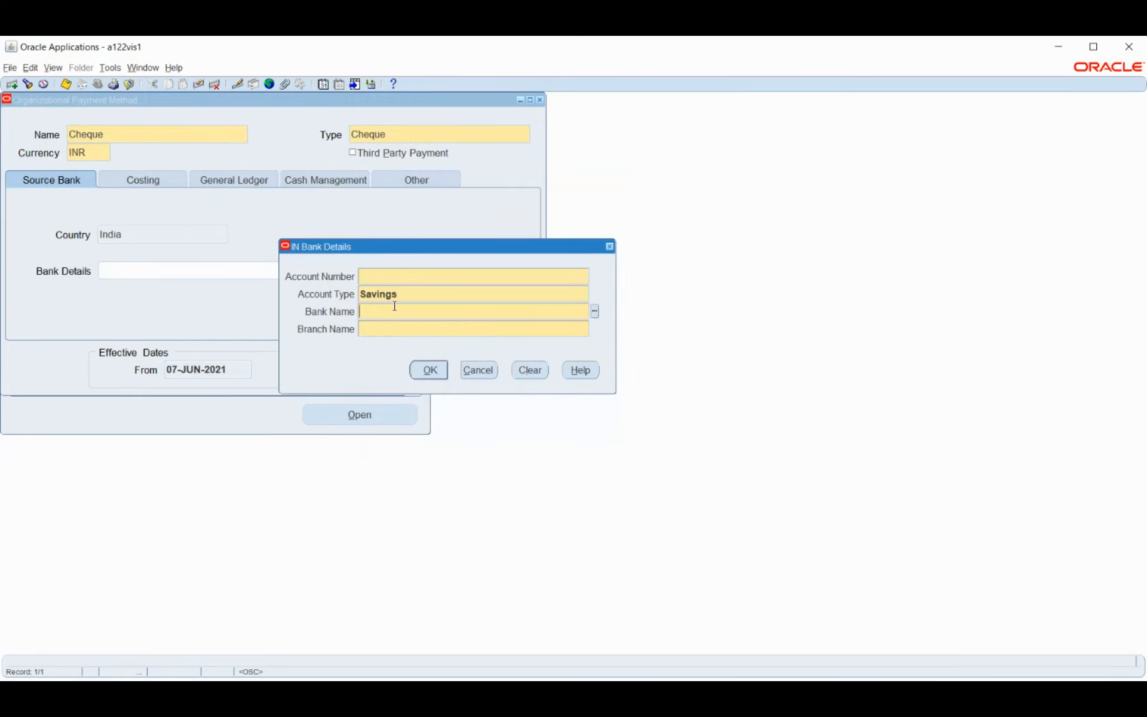
pyautogui.click(413, 276)
pyautogui.press('Tab')
pyautogui.press('Tab')
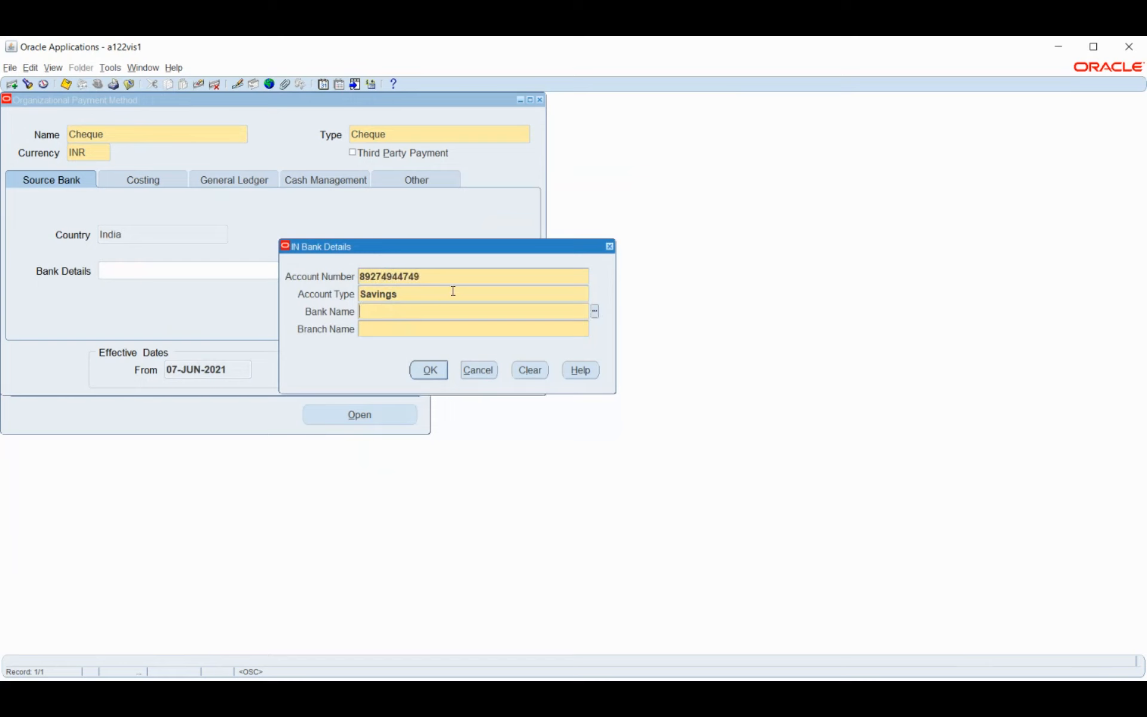
# Choose ICICI Bank and the AMBERPET branch, then accept the bank details
pyautogui.click(595, 311)
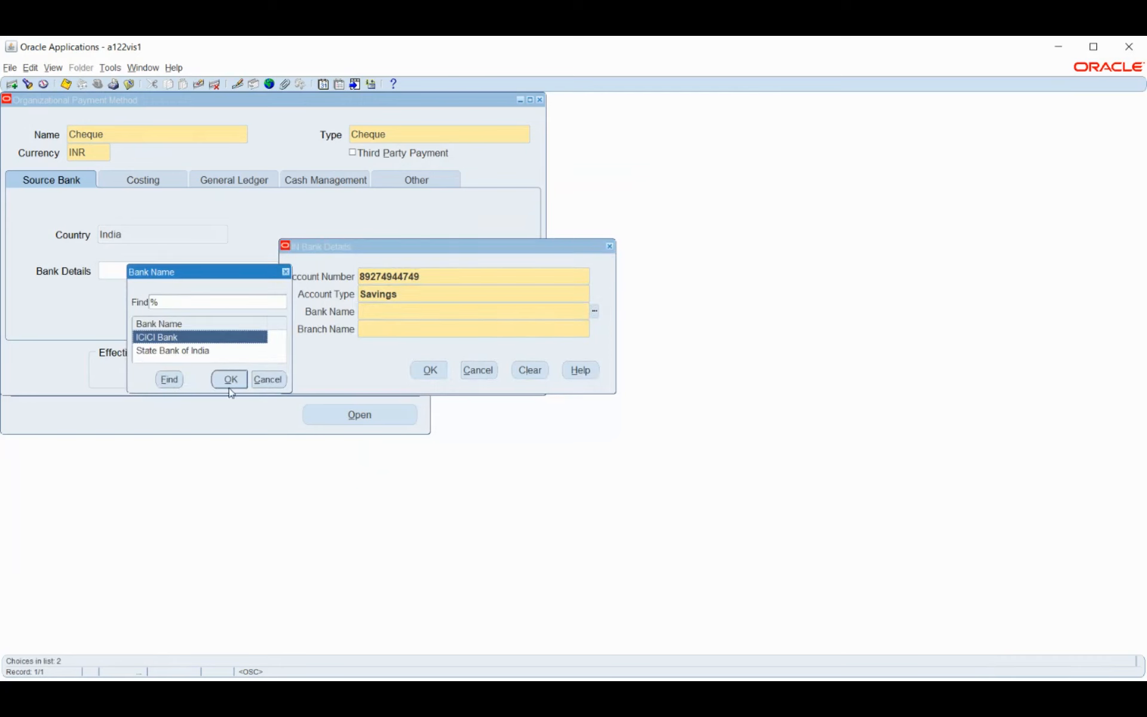
pyautogui.click(228, 379)
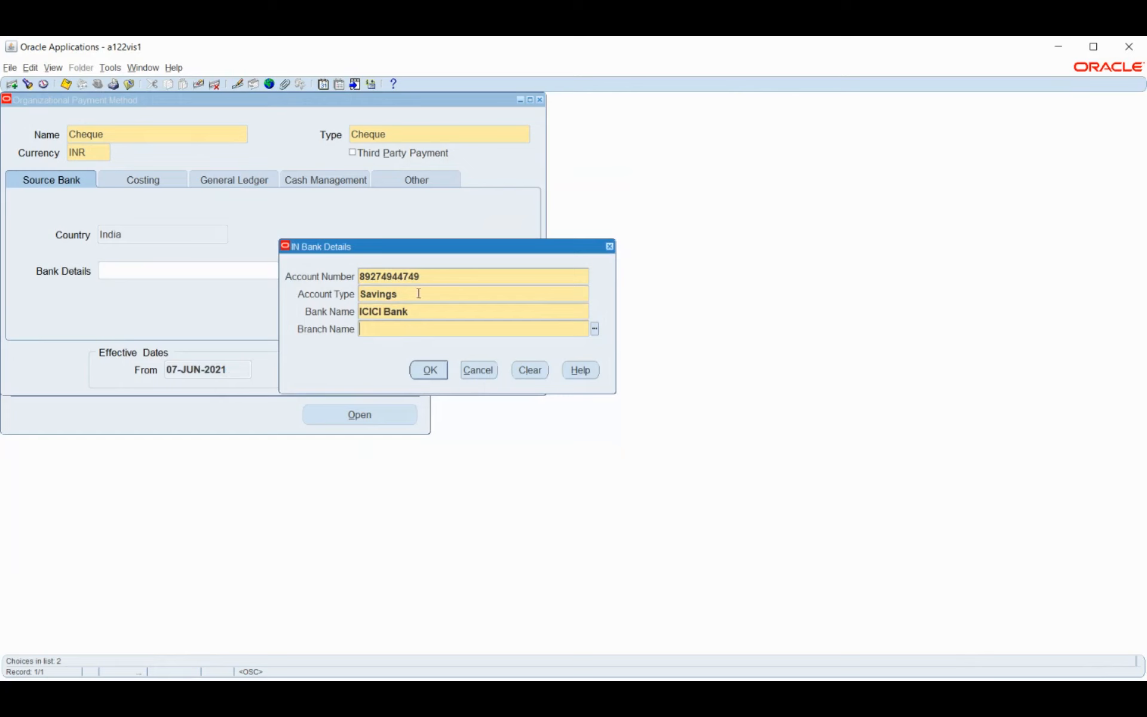
pyautogui.click(595, 329)
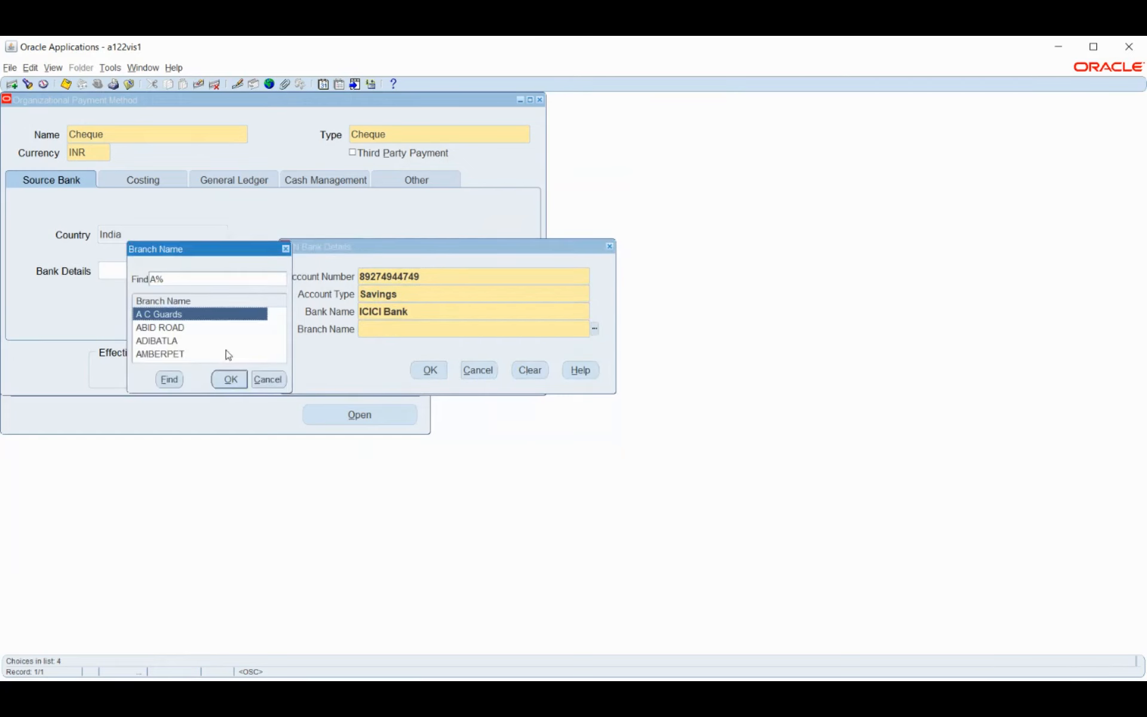
pyautogui.click(176, 355)
pyautogui.click(229, 380)
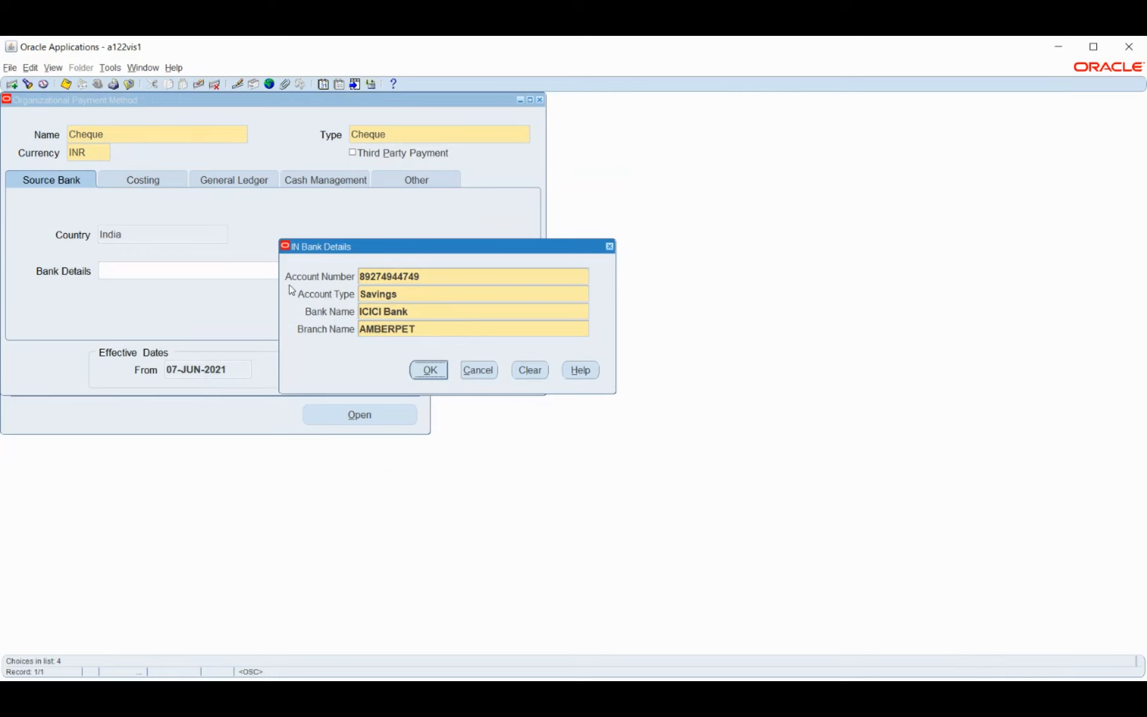
pyautogui.click(435, 372)
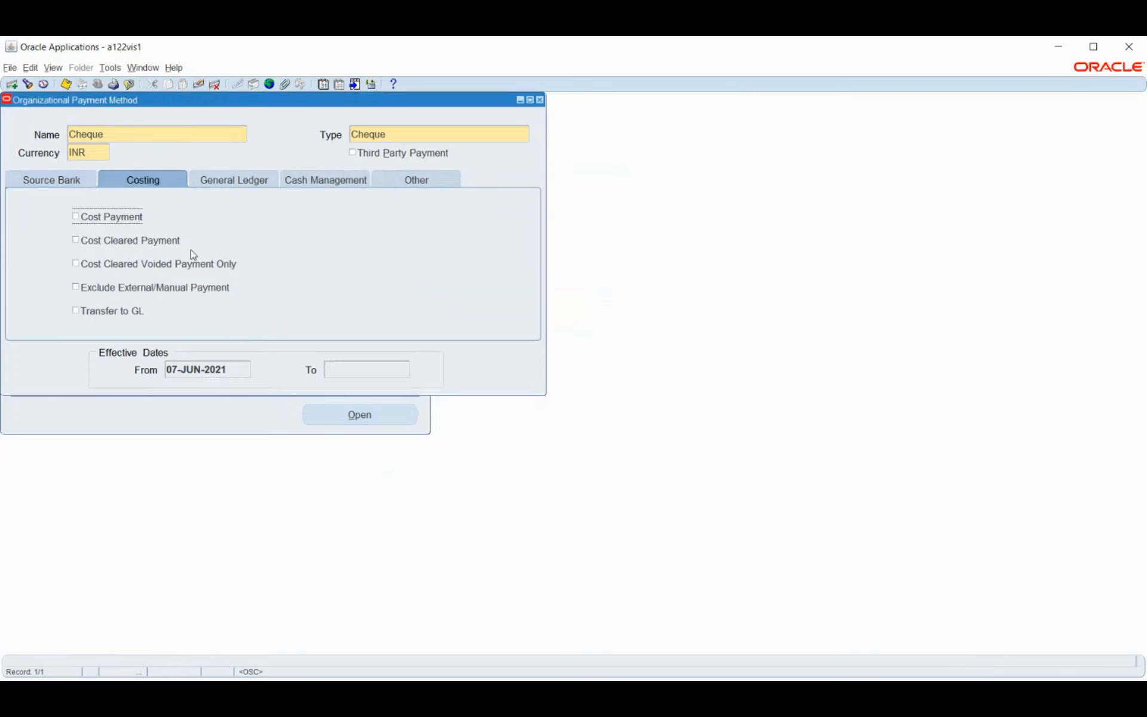
pyautogui.click(242, 181)
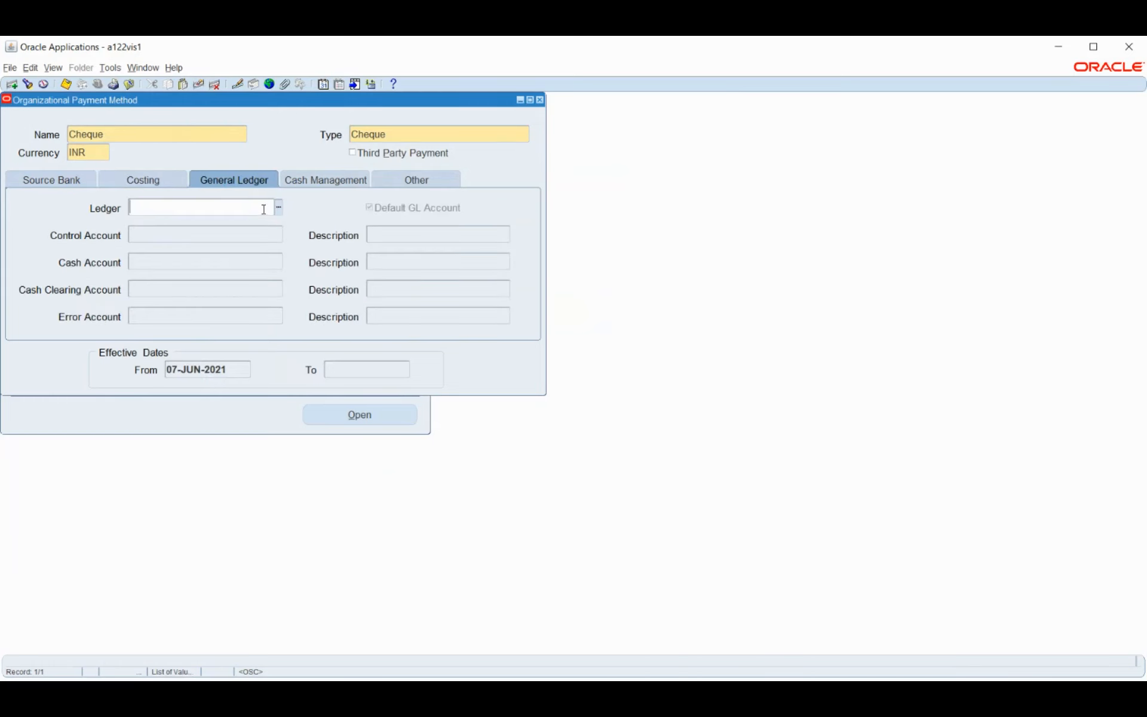
pyautogui.click(307, 179)
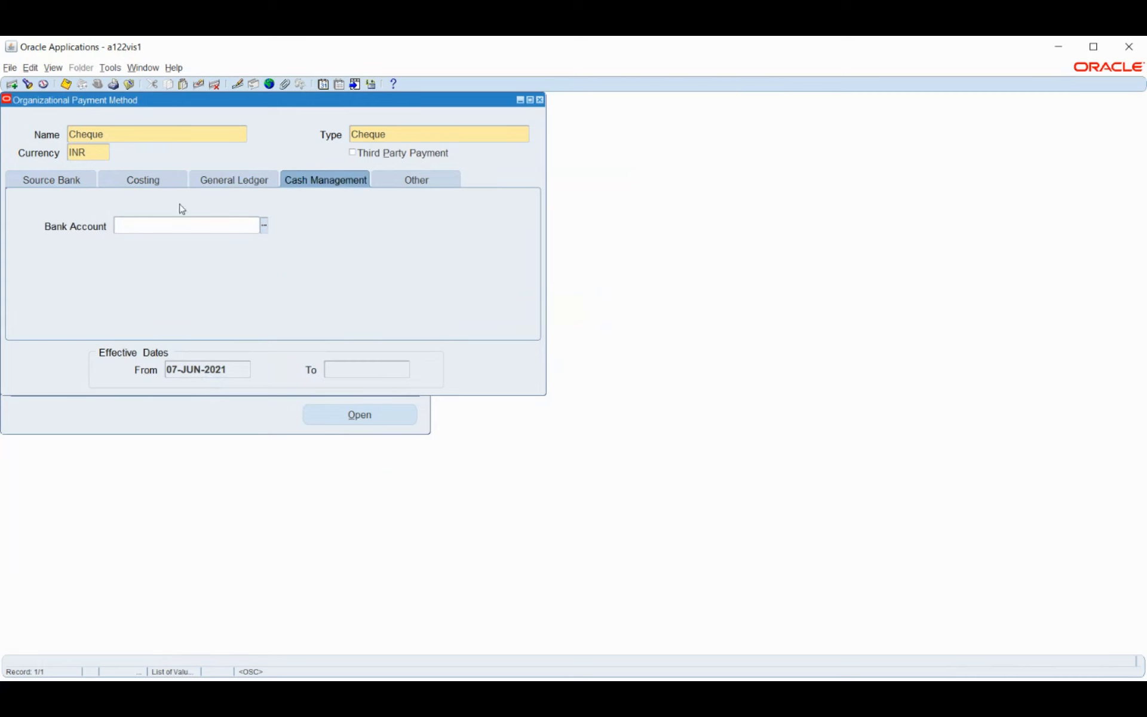
pyautogui.click(128, 184)
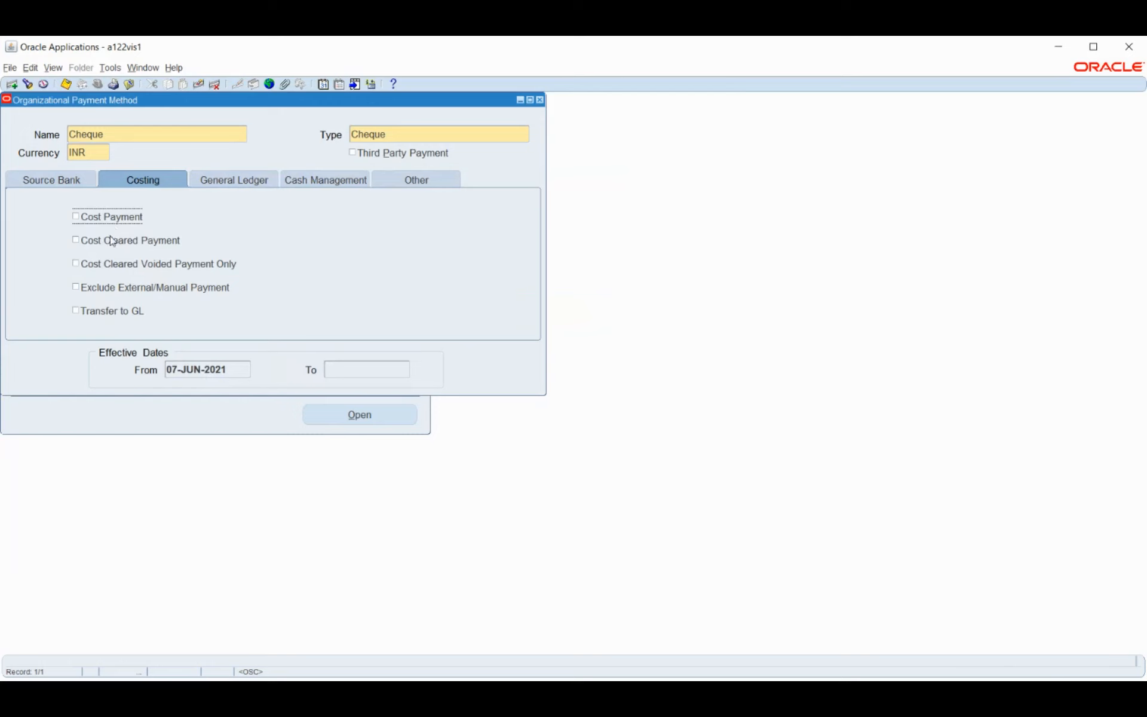
# Tick Cost Payment, Cost Cleared Payment, Exclude External/Manual Payment and Transfer to GL, then show GL fields
pyautogui.click(98, 221)
pyautogui.click(98, 248)
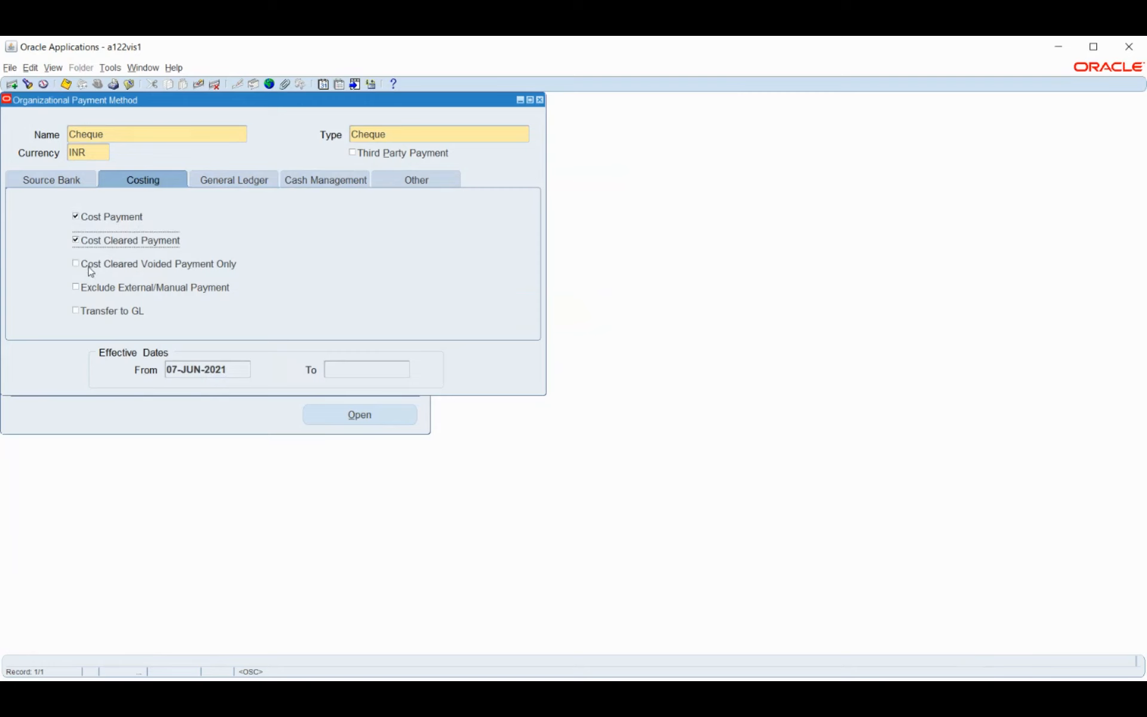
pyautogui.click(91, 270)
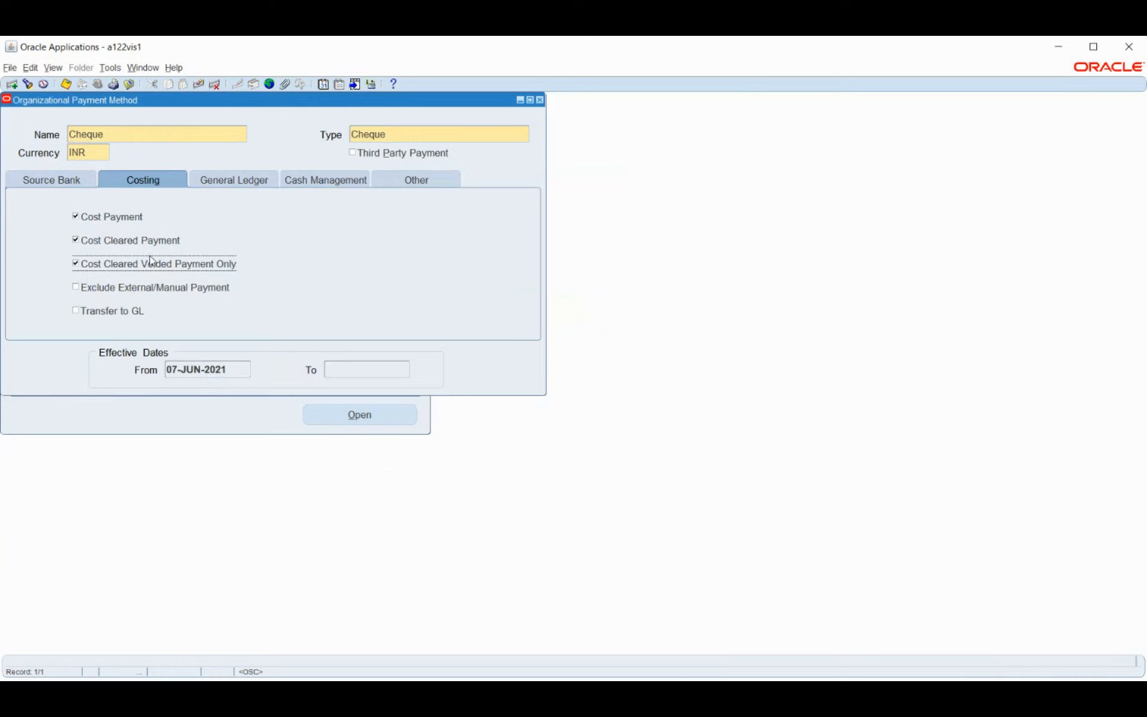
pyautogui.click(98, 264)
pyautogui.click(119, 289)
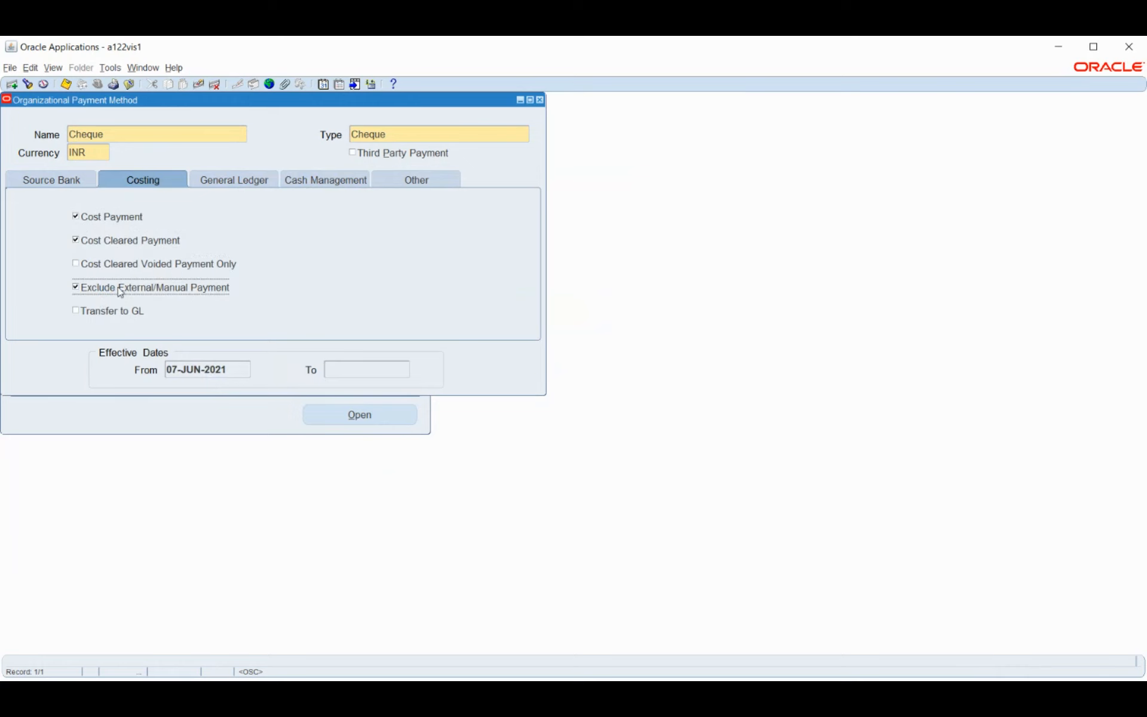
pyautogui.click(93, 319)
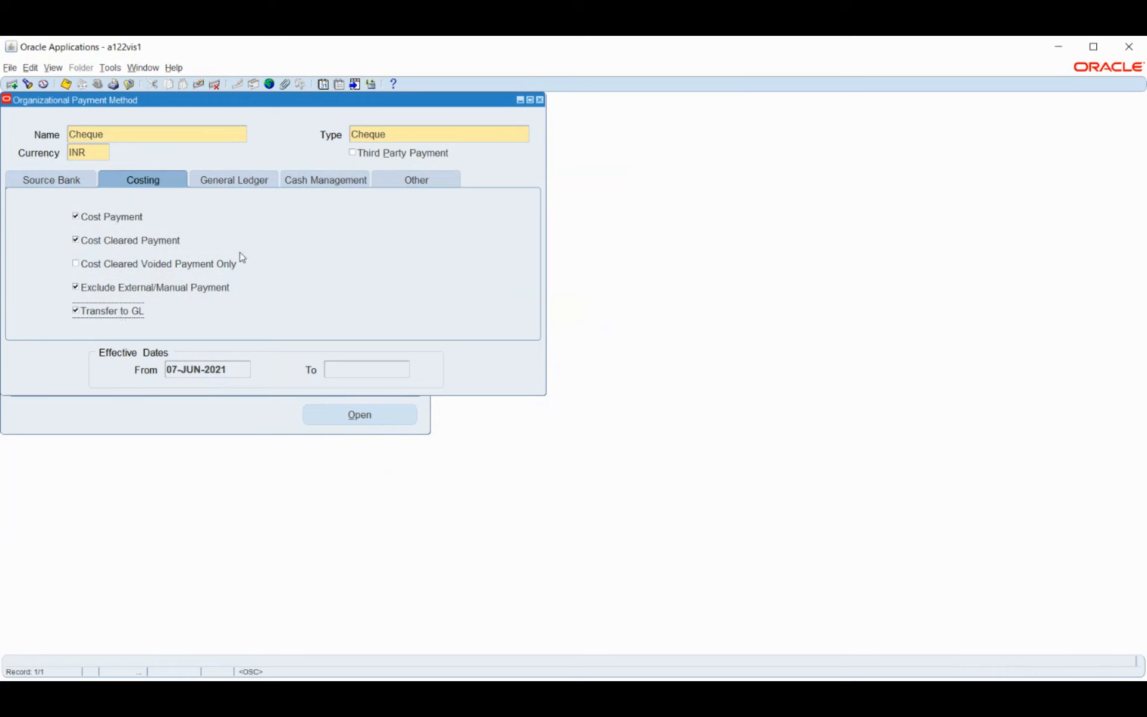
pyautogui.click(221, 185)
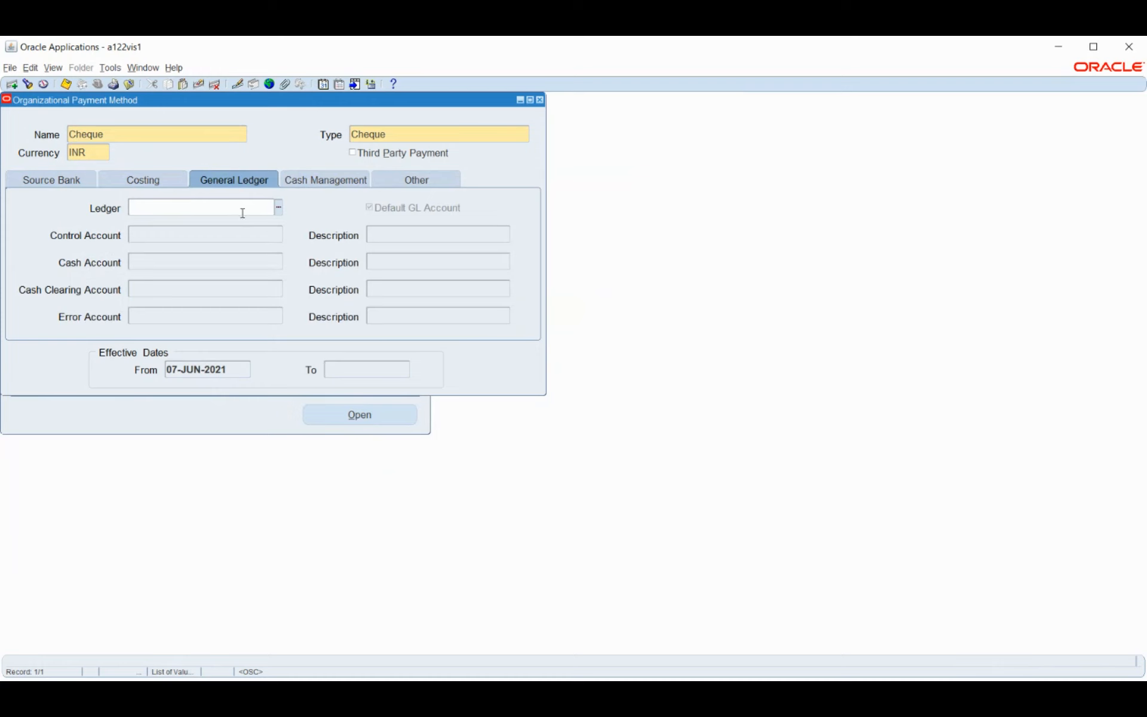
pyautogui.click(279, 207)
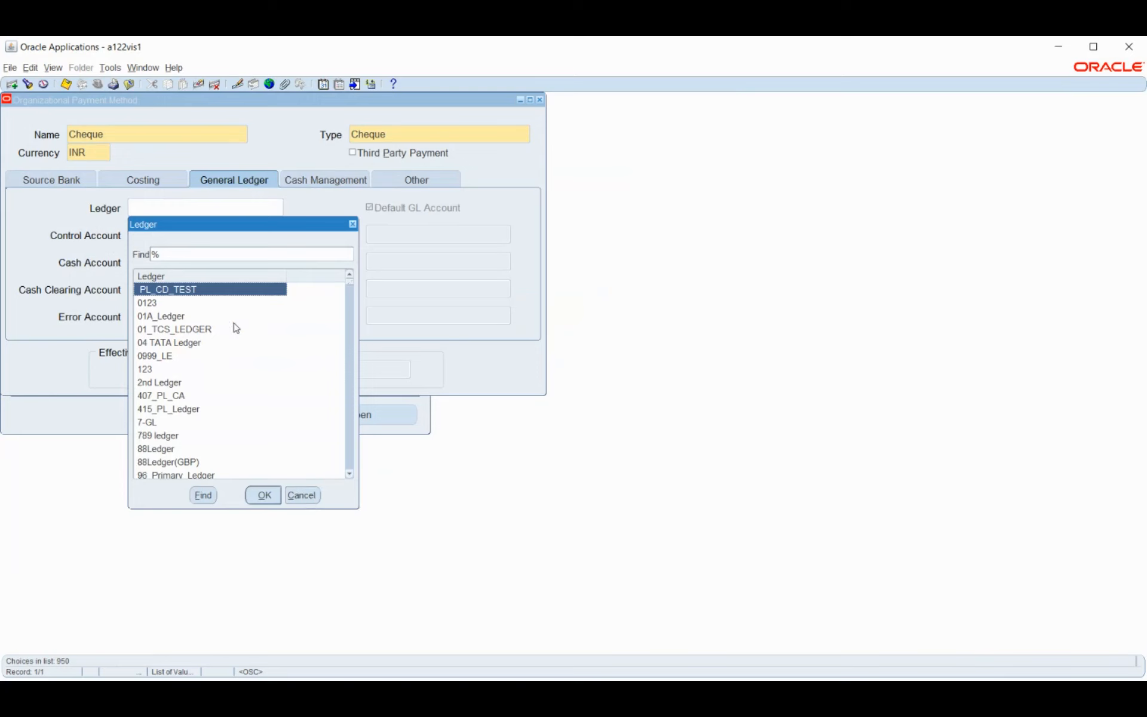
pyautogui.click(309, 498)
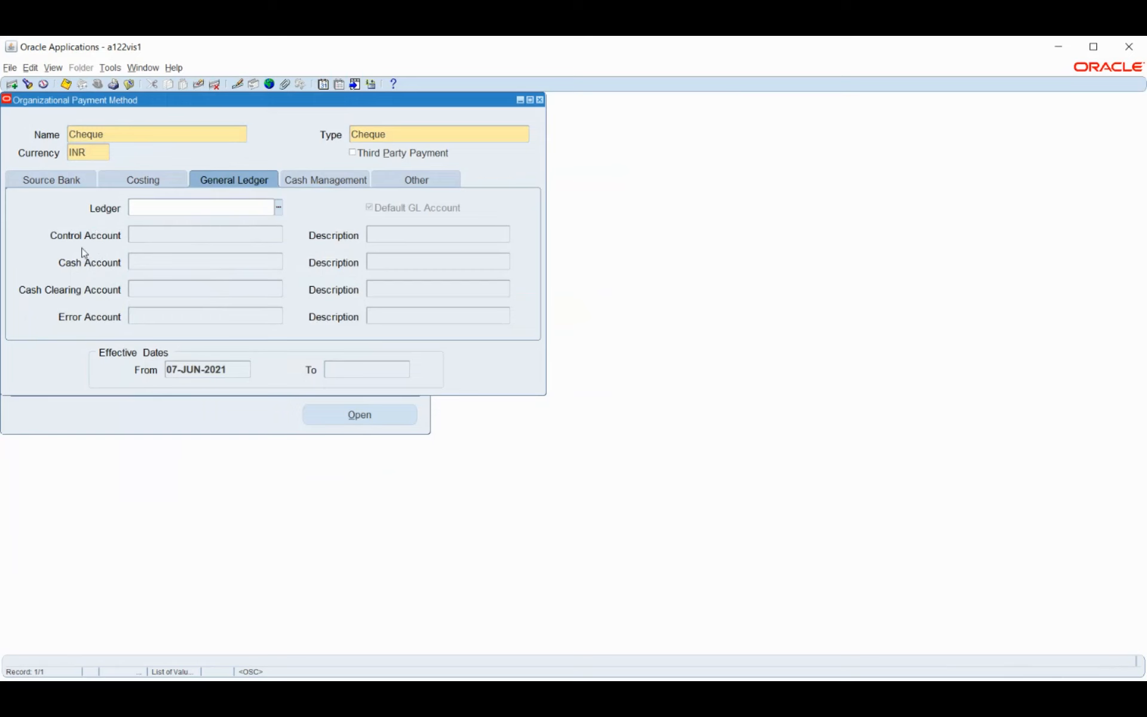
# Browse the Cash Management bank accounts twice without choosing one, then show Further Information
pyautogui.click(301, 186)
pyautogui.click(264, 226)
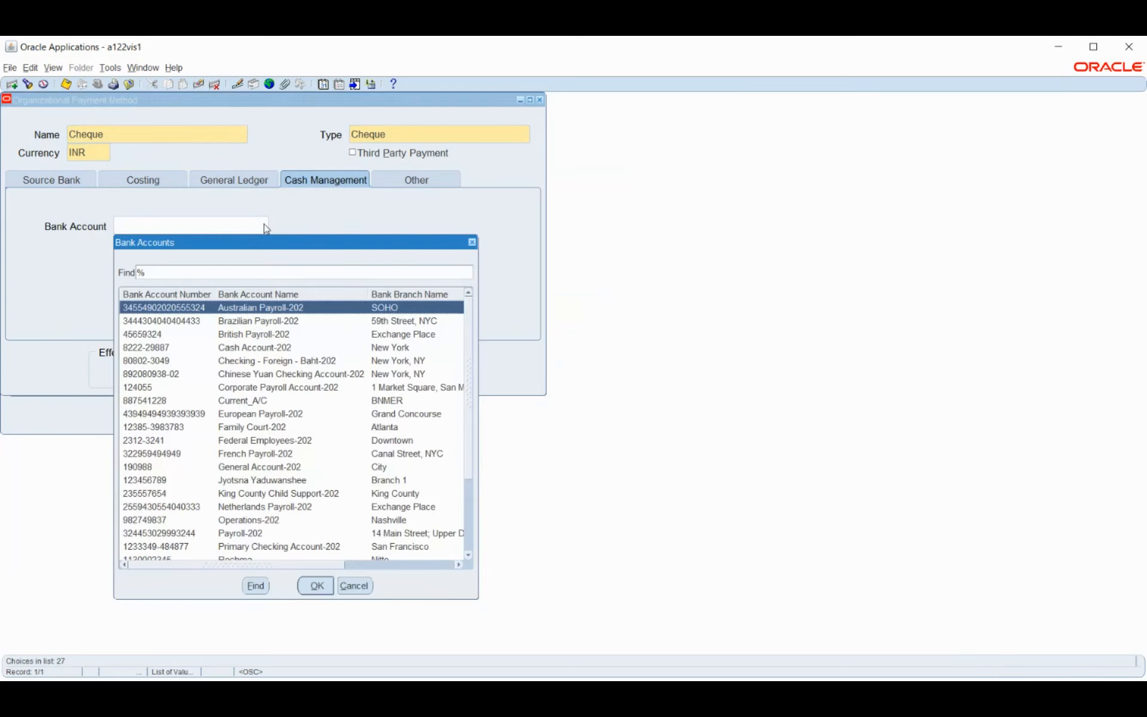
pyautogui.click(361, 586)
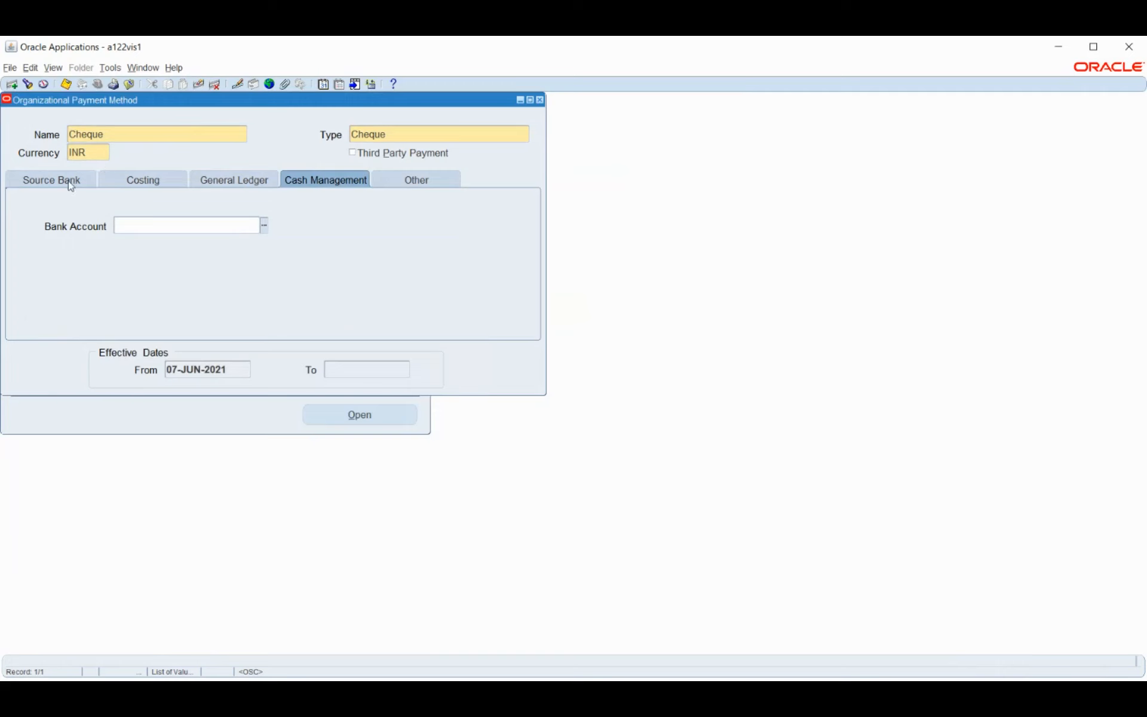
pyautogui.click(35, 185)
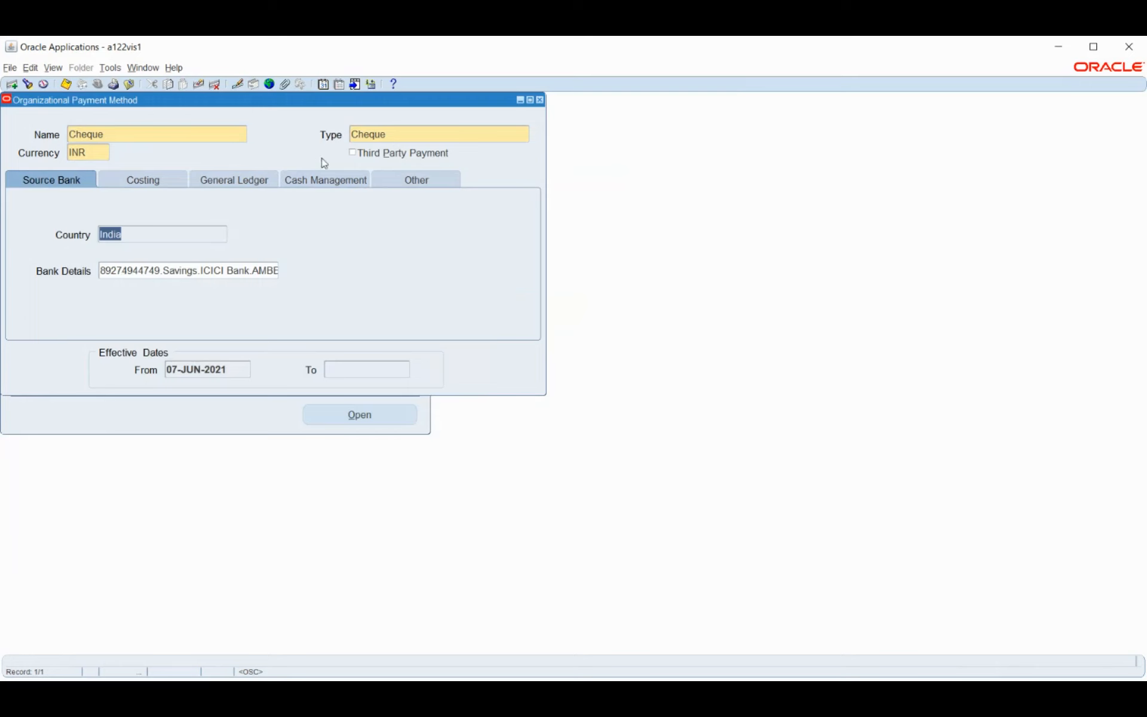
pyautogui.click(321, 179)
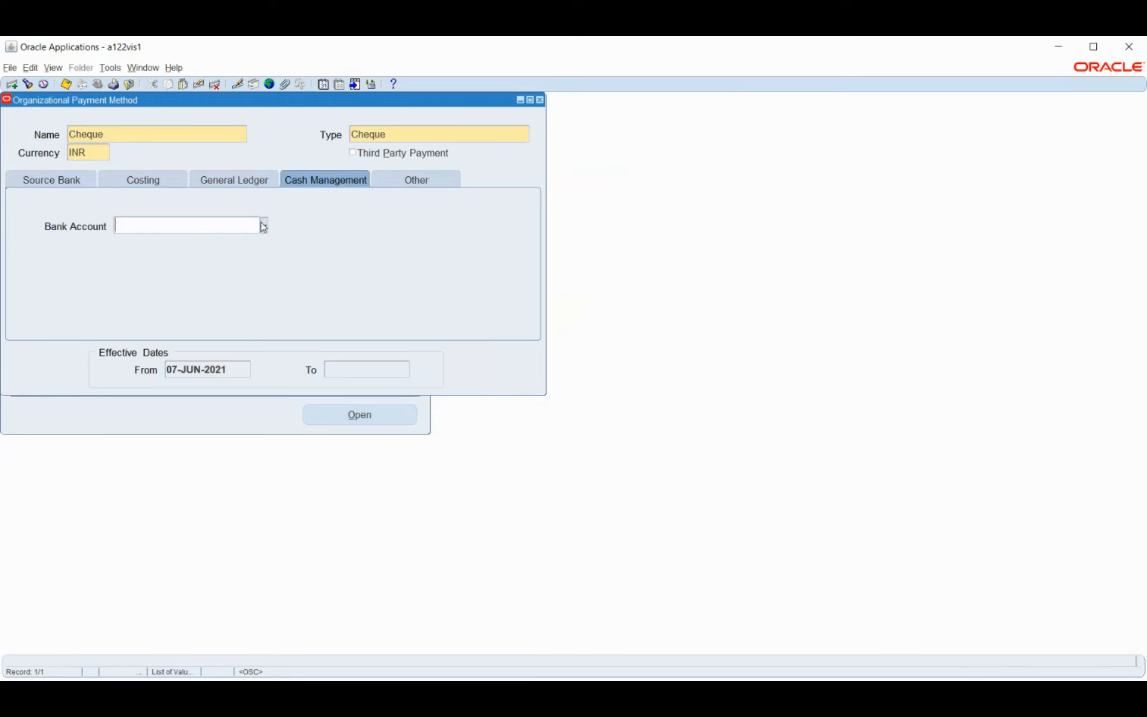
pyautogui.click(263, 223)
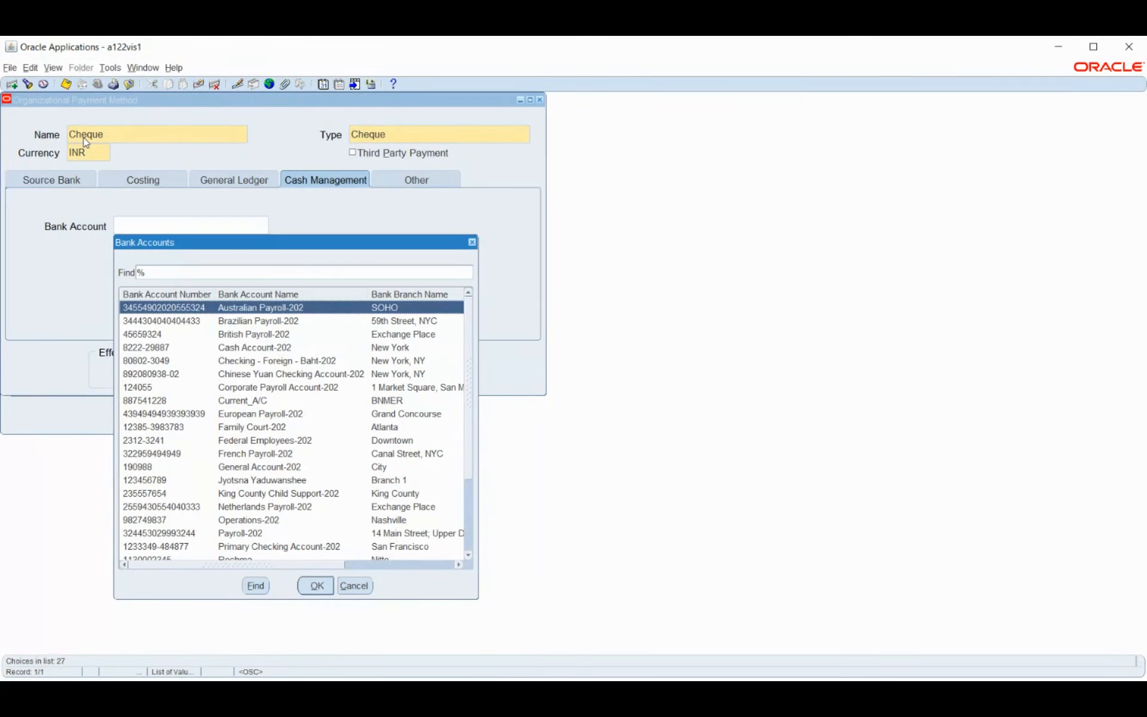
pyautogui.click(150, 375)
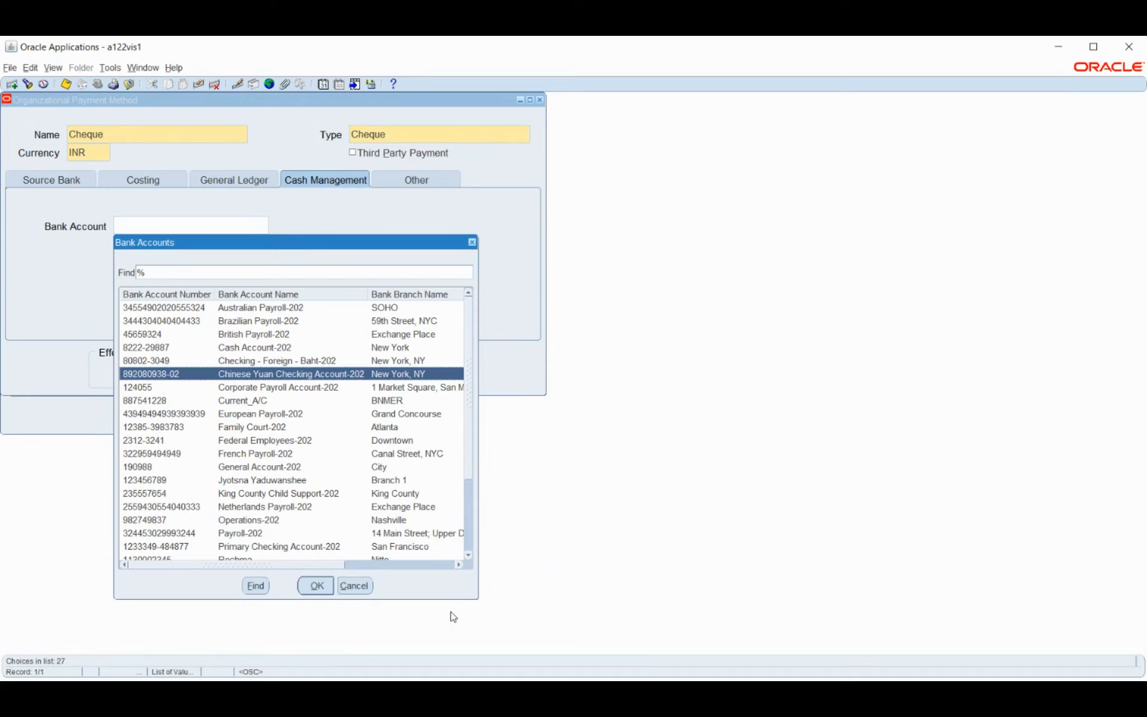
pyautogui.click(356, 585)
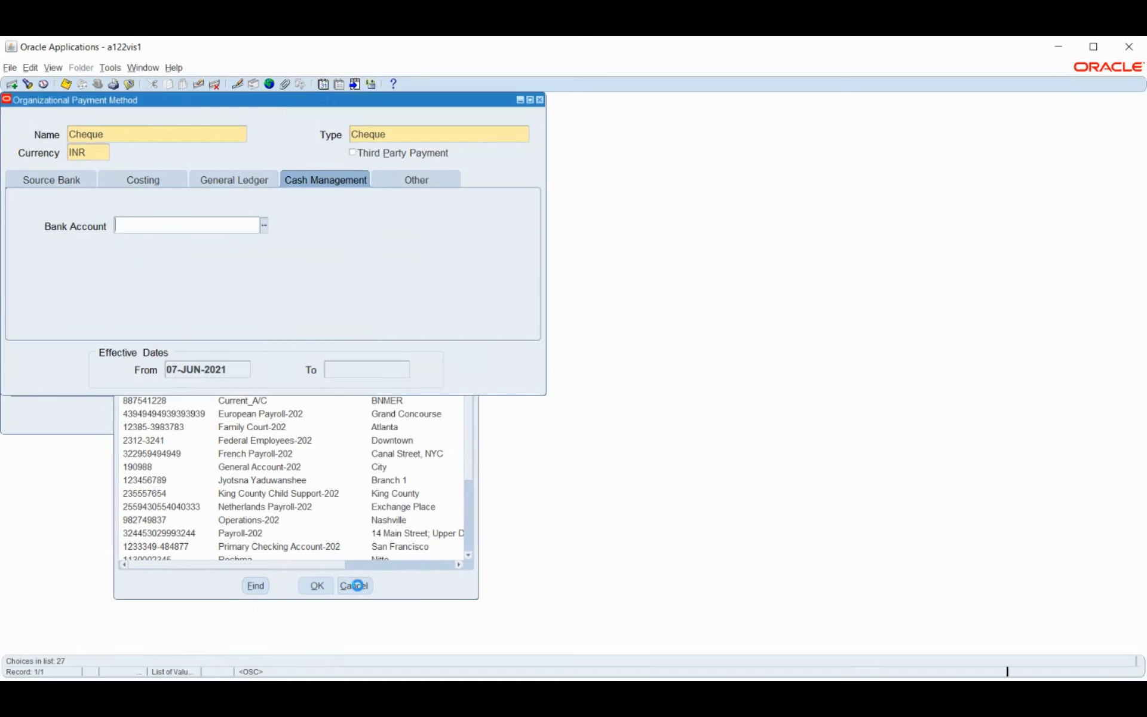
pyautogui.click(417, 179)
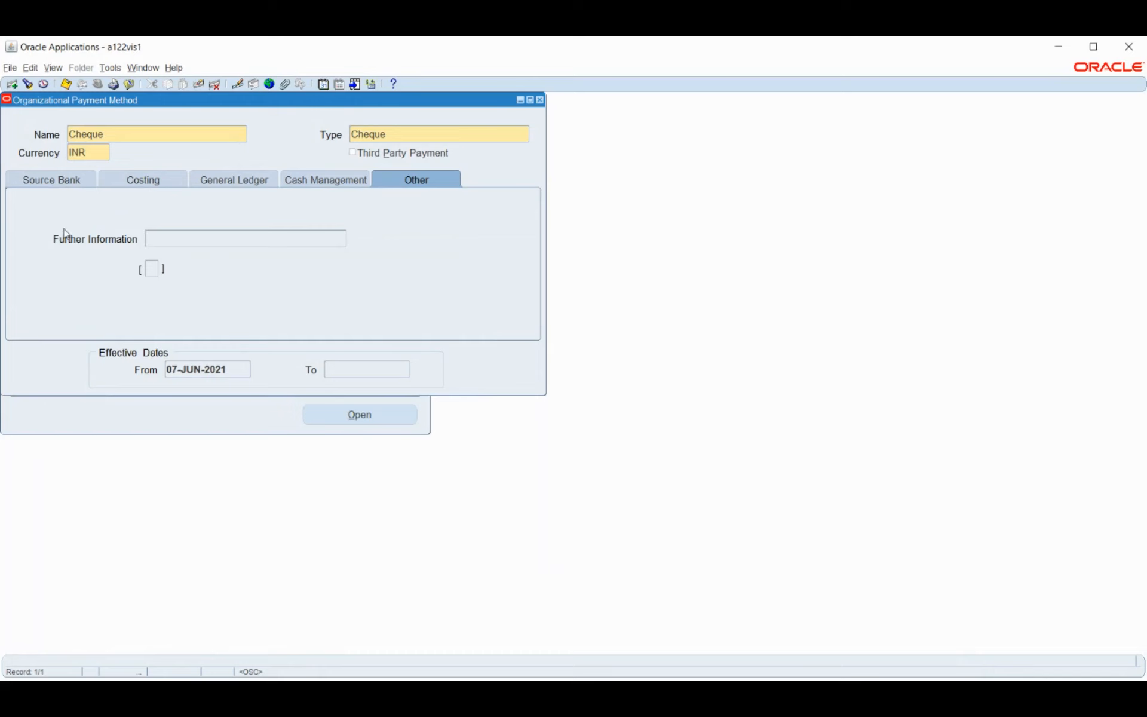
# Recheck the Costing options, then close the Cheque payment method form and answer the save prompt
pyautogui.click(150, 269)
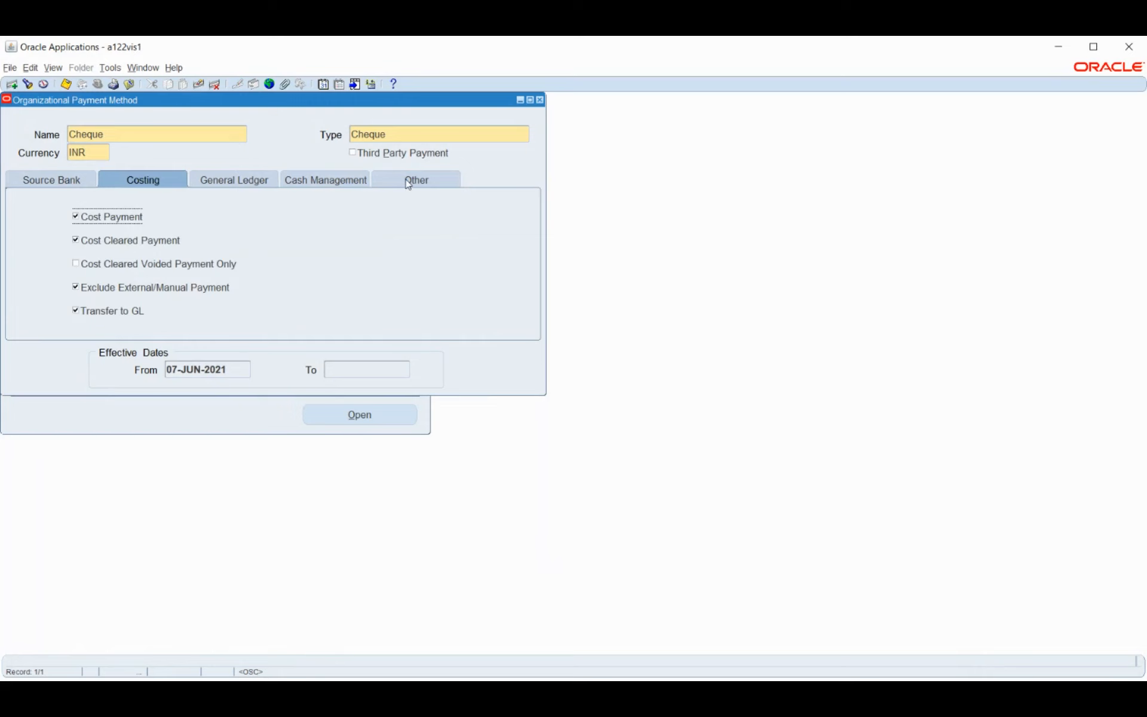
pyautogui.click(540, 100)
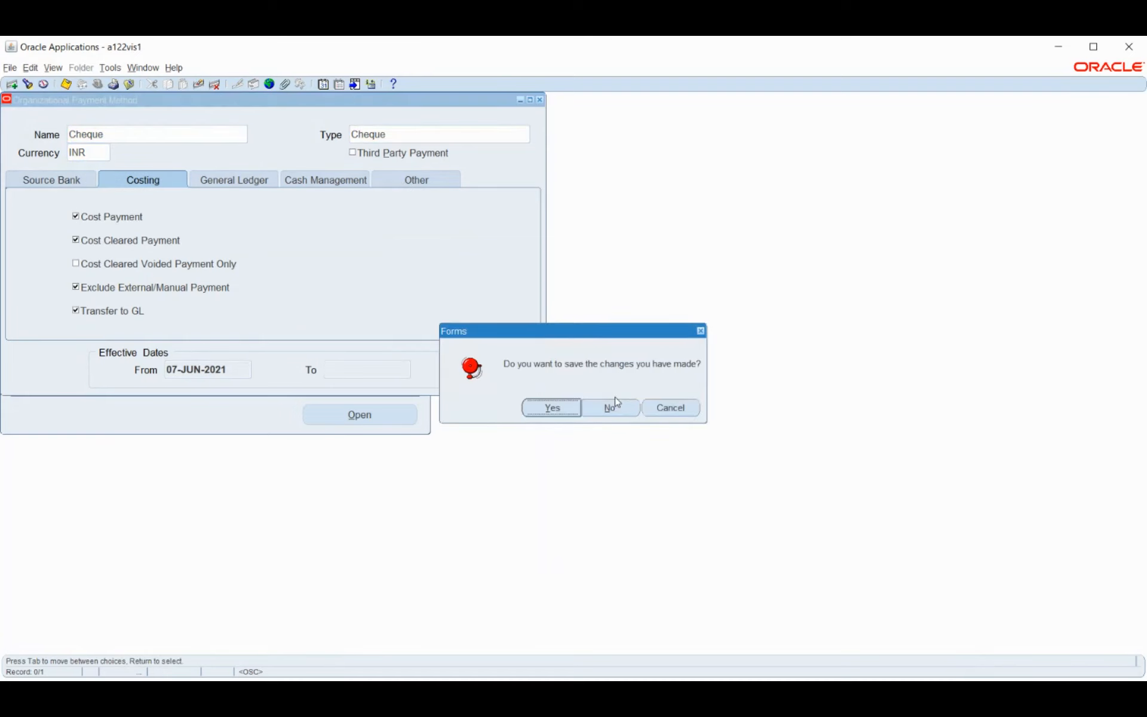
pyautogui.click(616, 408)
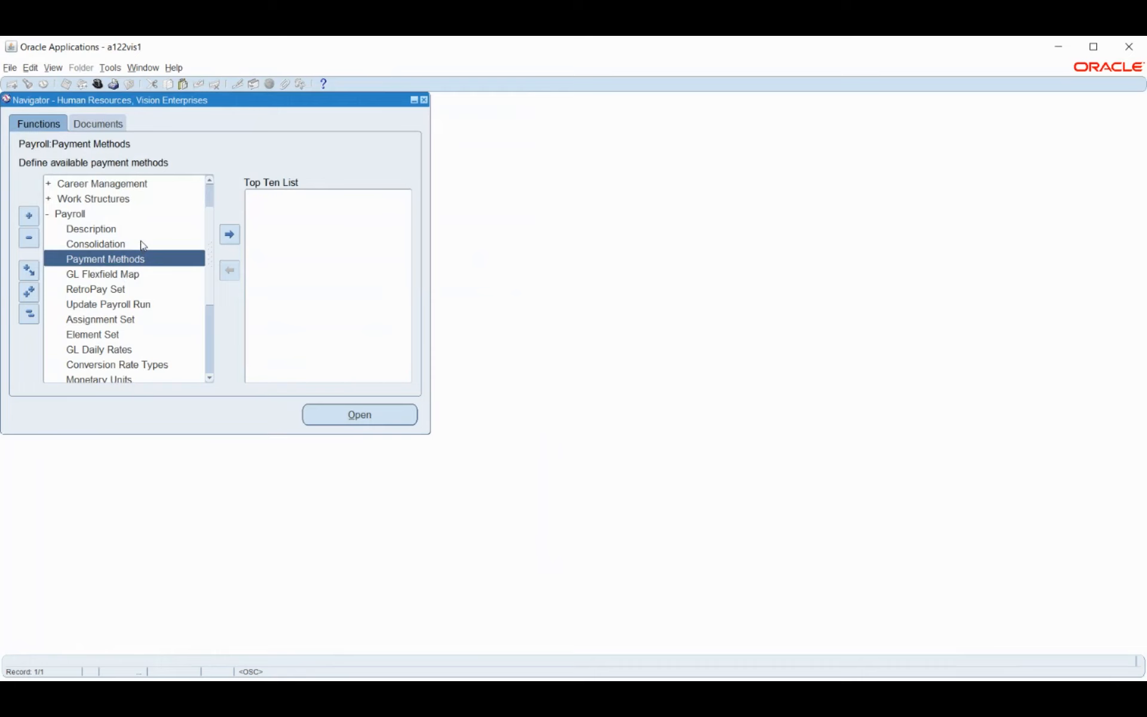
pyautogui.scroll(-1, 143, 245)
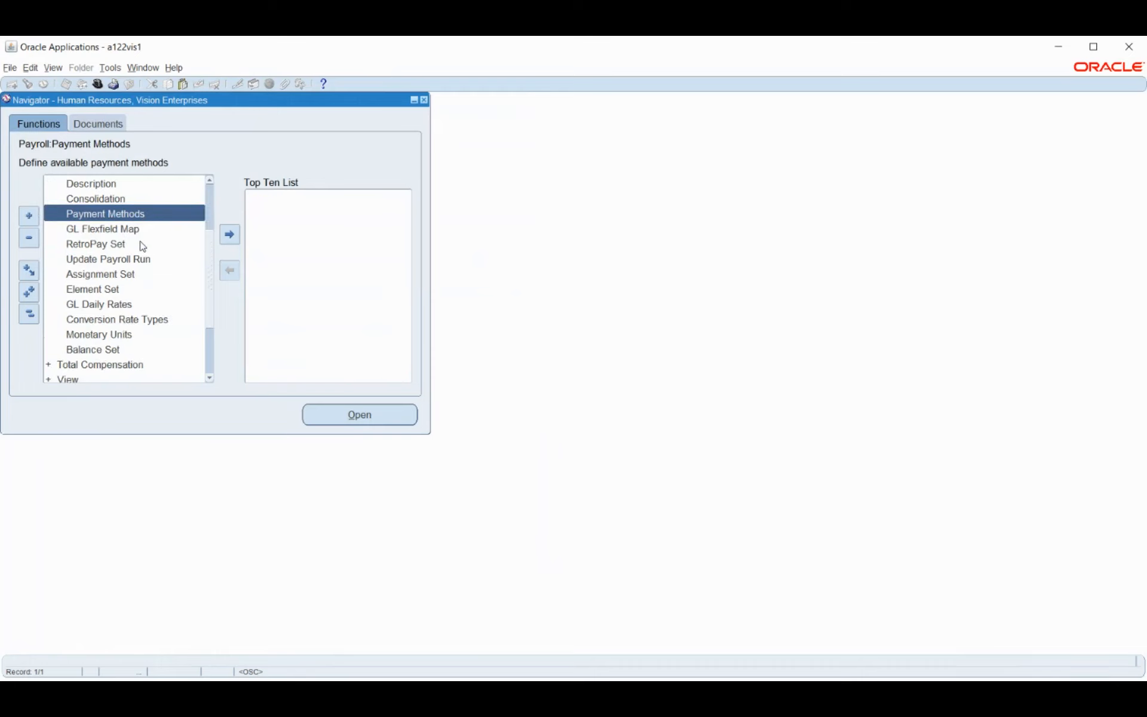
pyautogui.scroll(1, 143, 245)
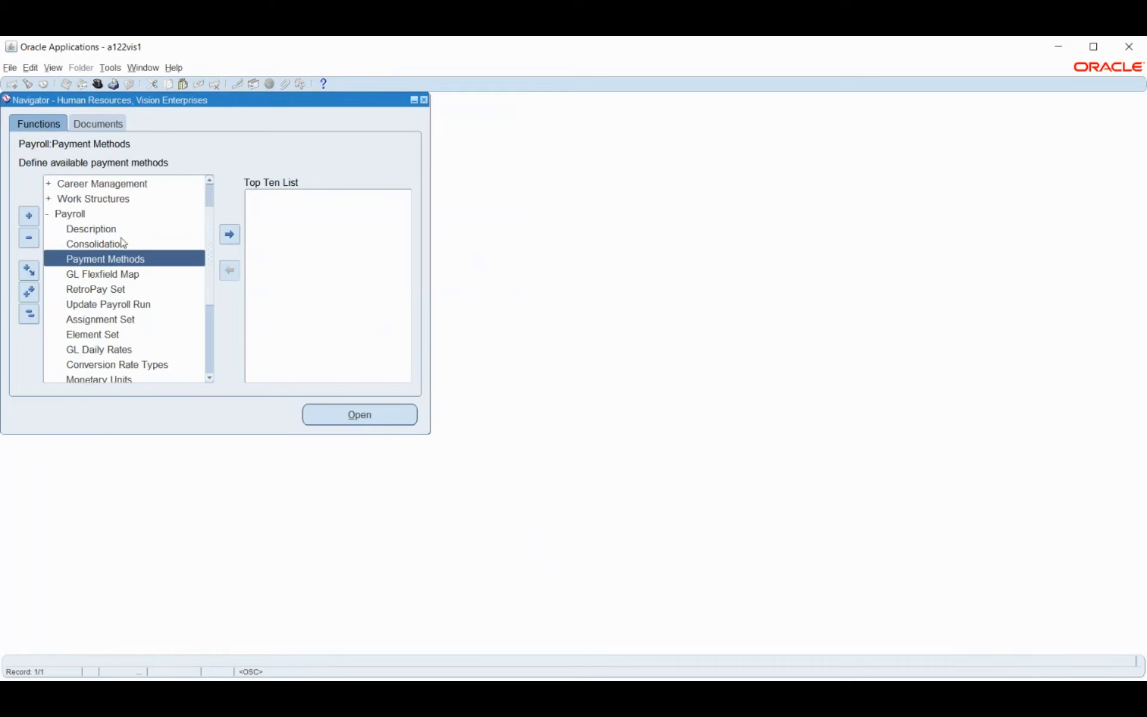
pyautogui.doubleClick(99, 257)
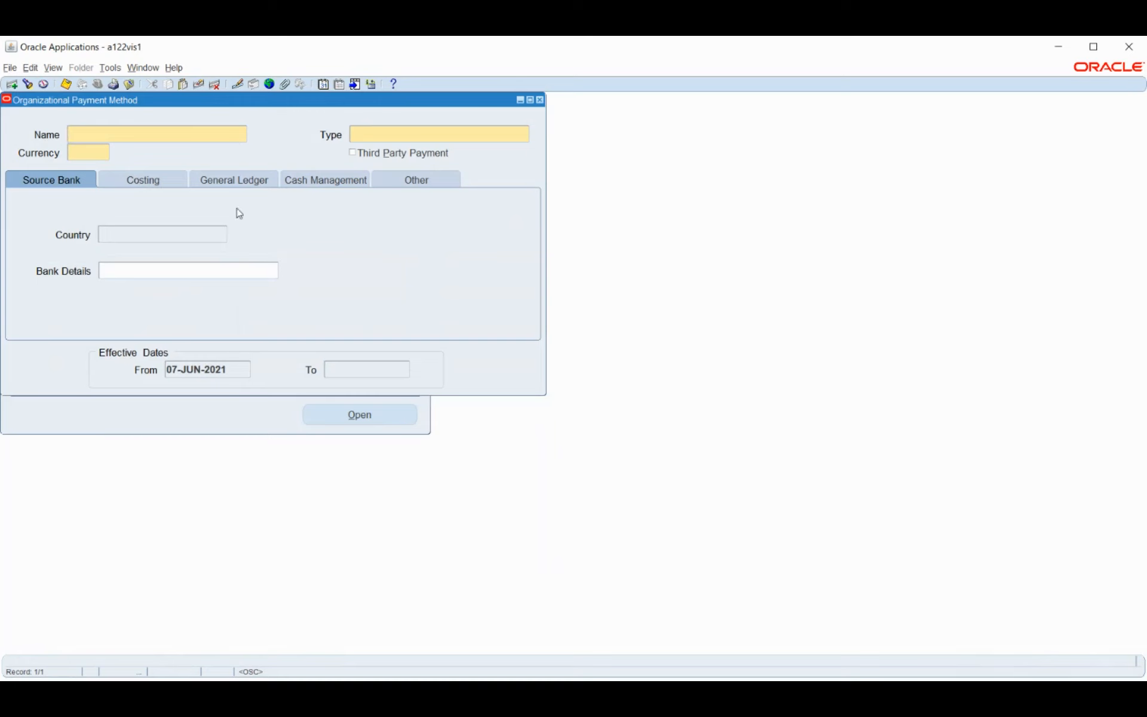
pyautogui.click(540, 100)
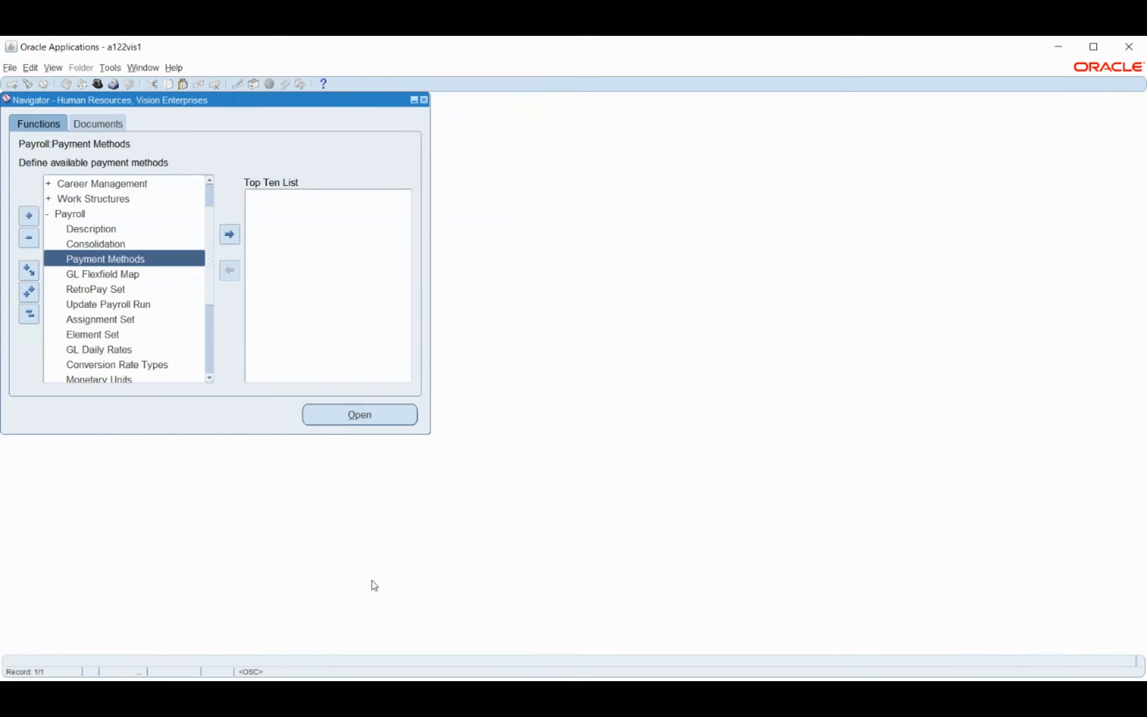
pyautogui.click(380, 680)
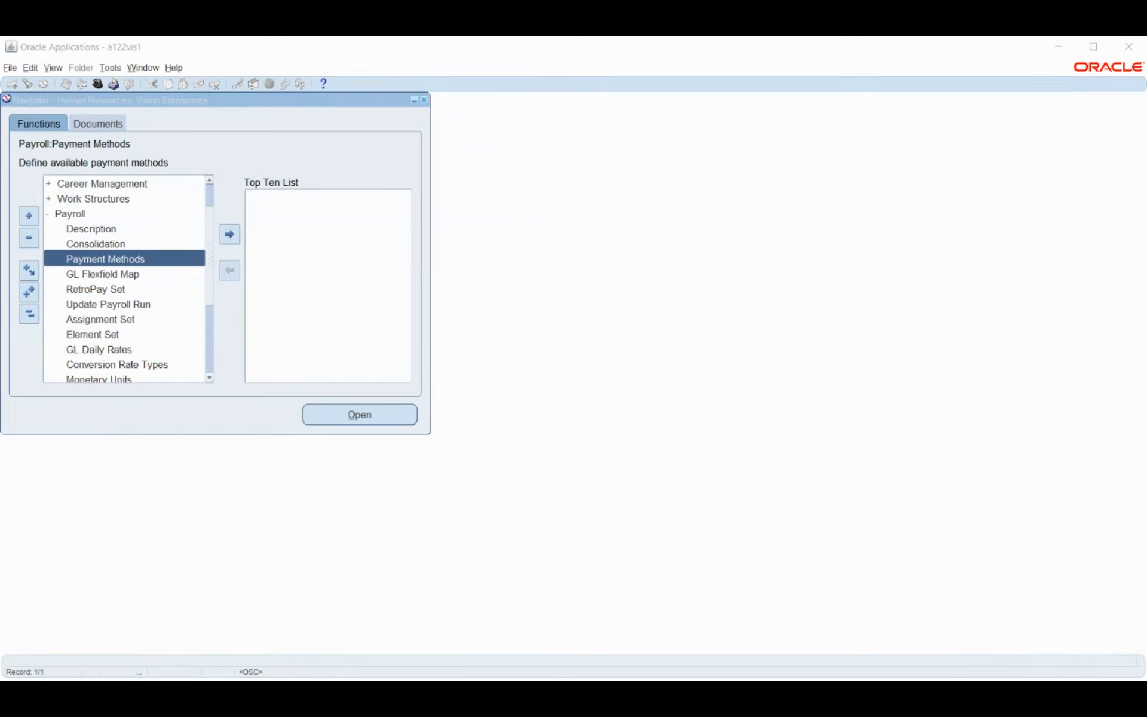